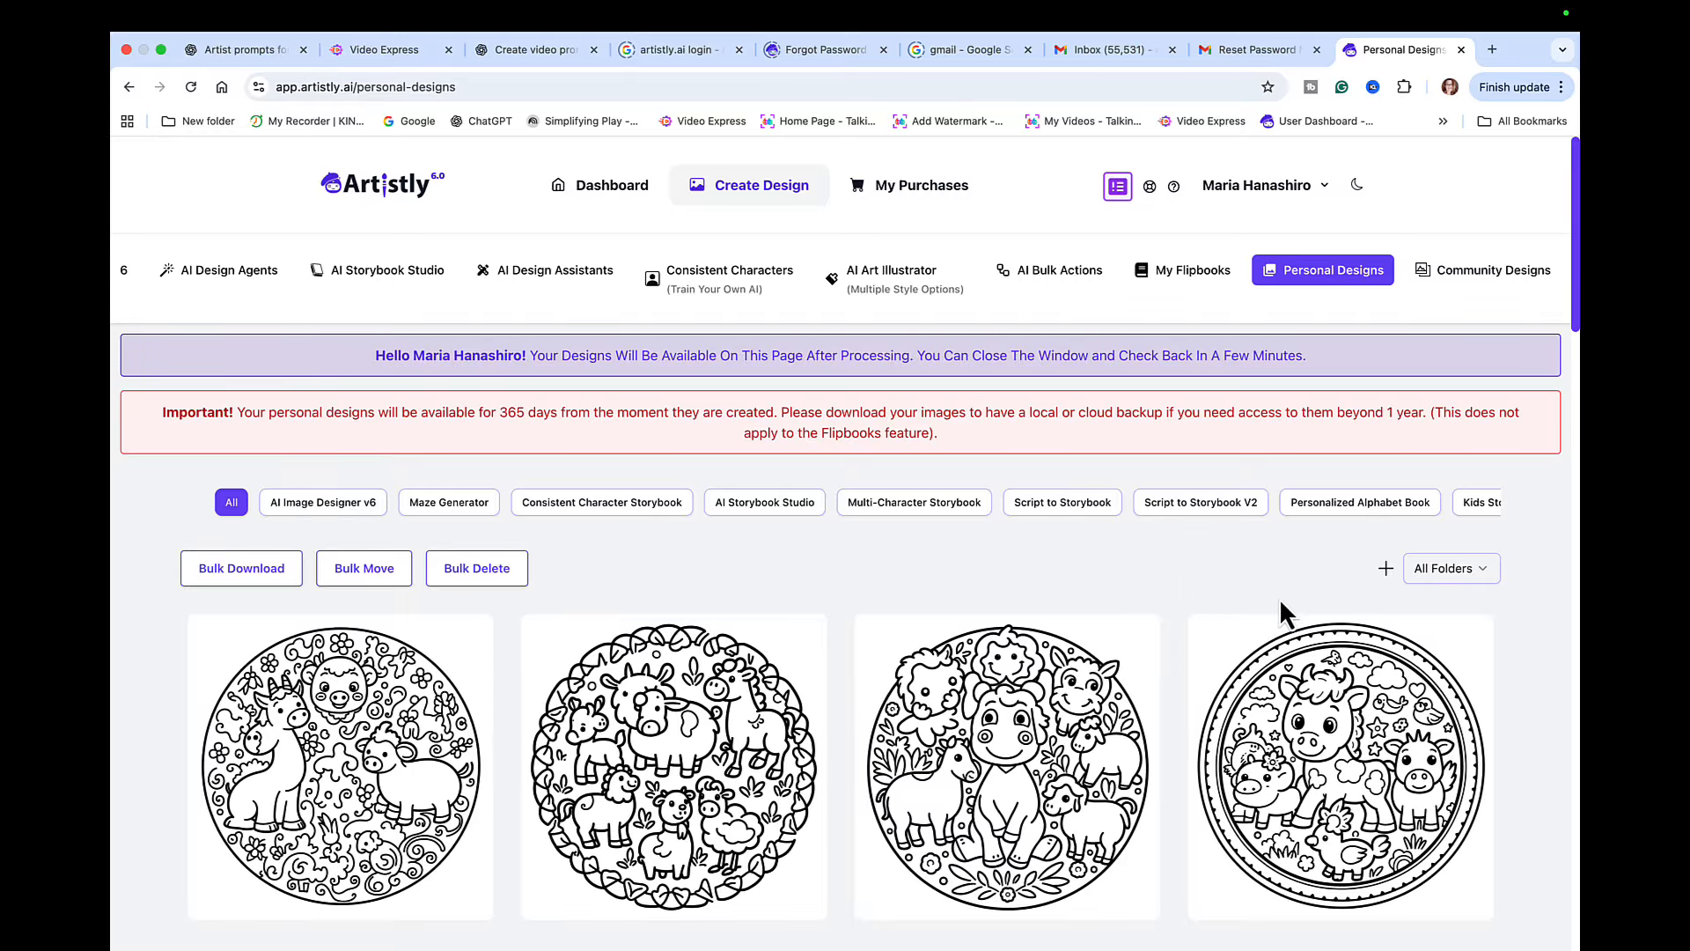
# - Review the existing mandala designs in Artistly and the kids animal mandala prompt set in ChatGPT
pyautogui.moveTo(1457, 629)
pyautogui.scroll(-5, 1540, 726)
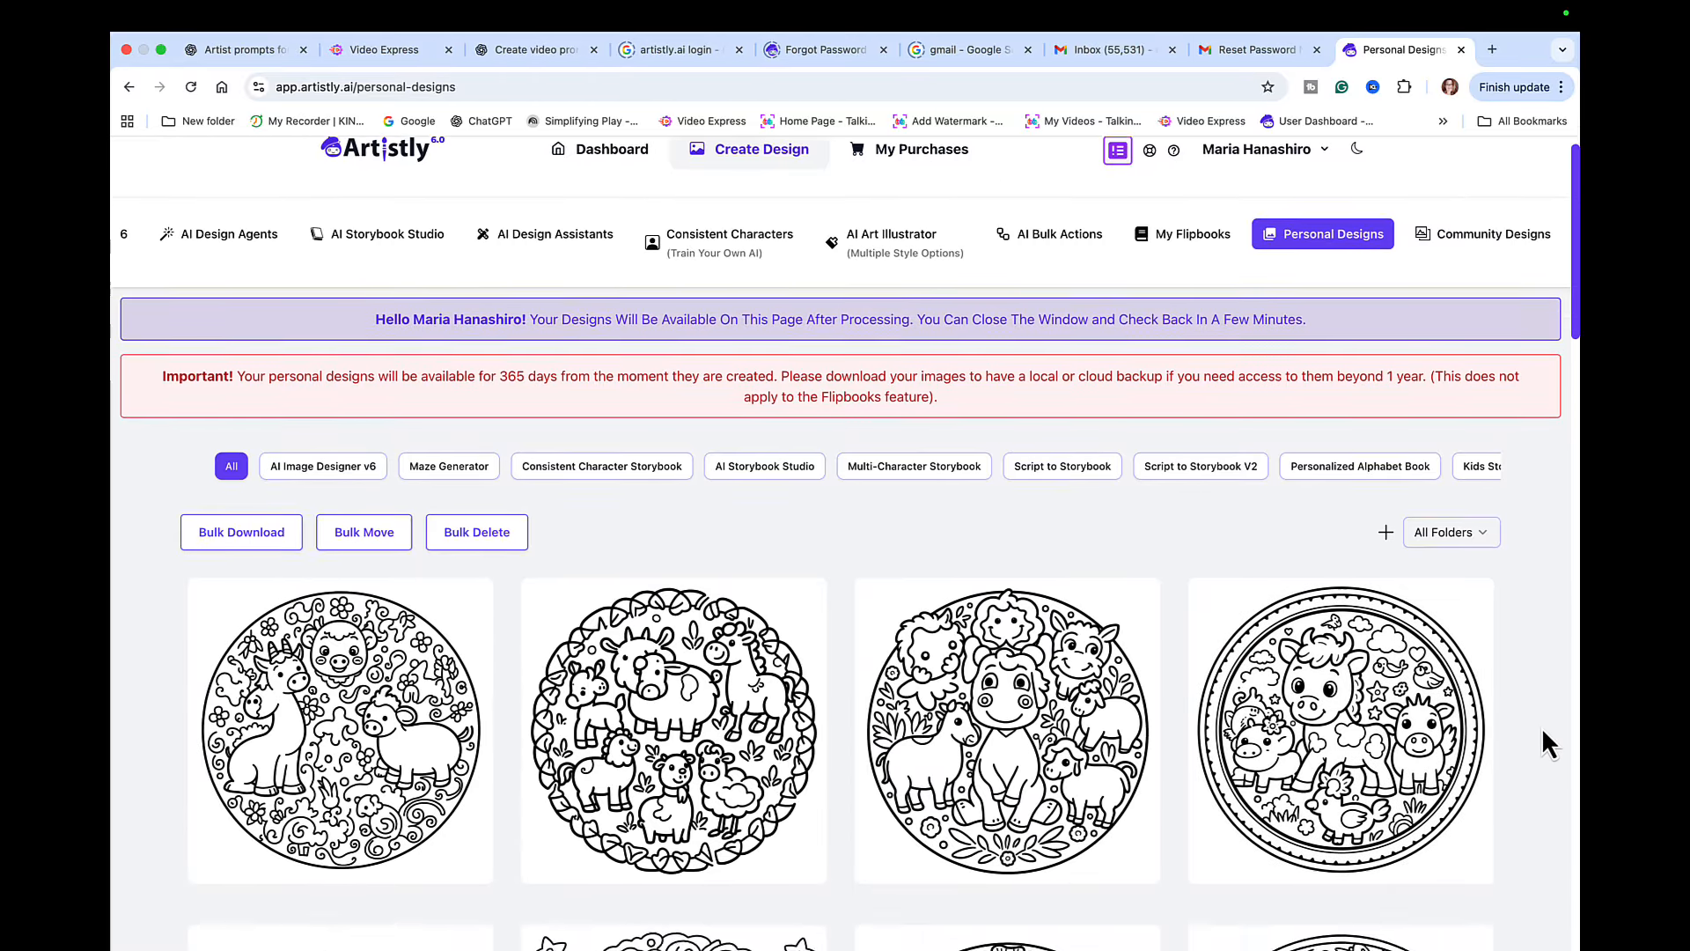
pyautogui.scroll(-4, 1542, 732)
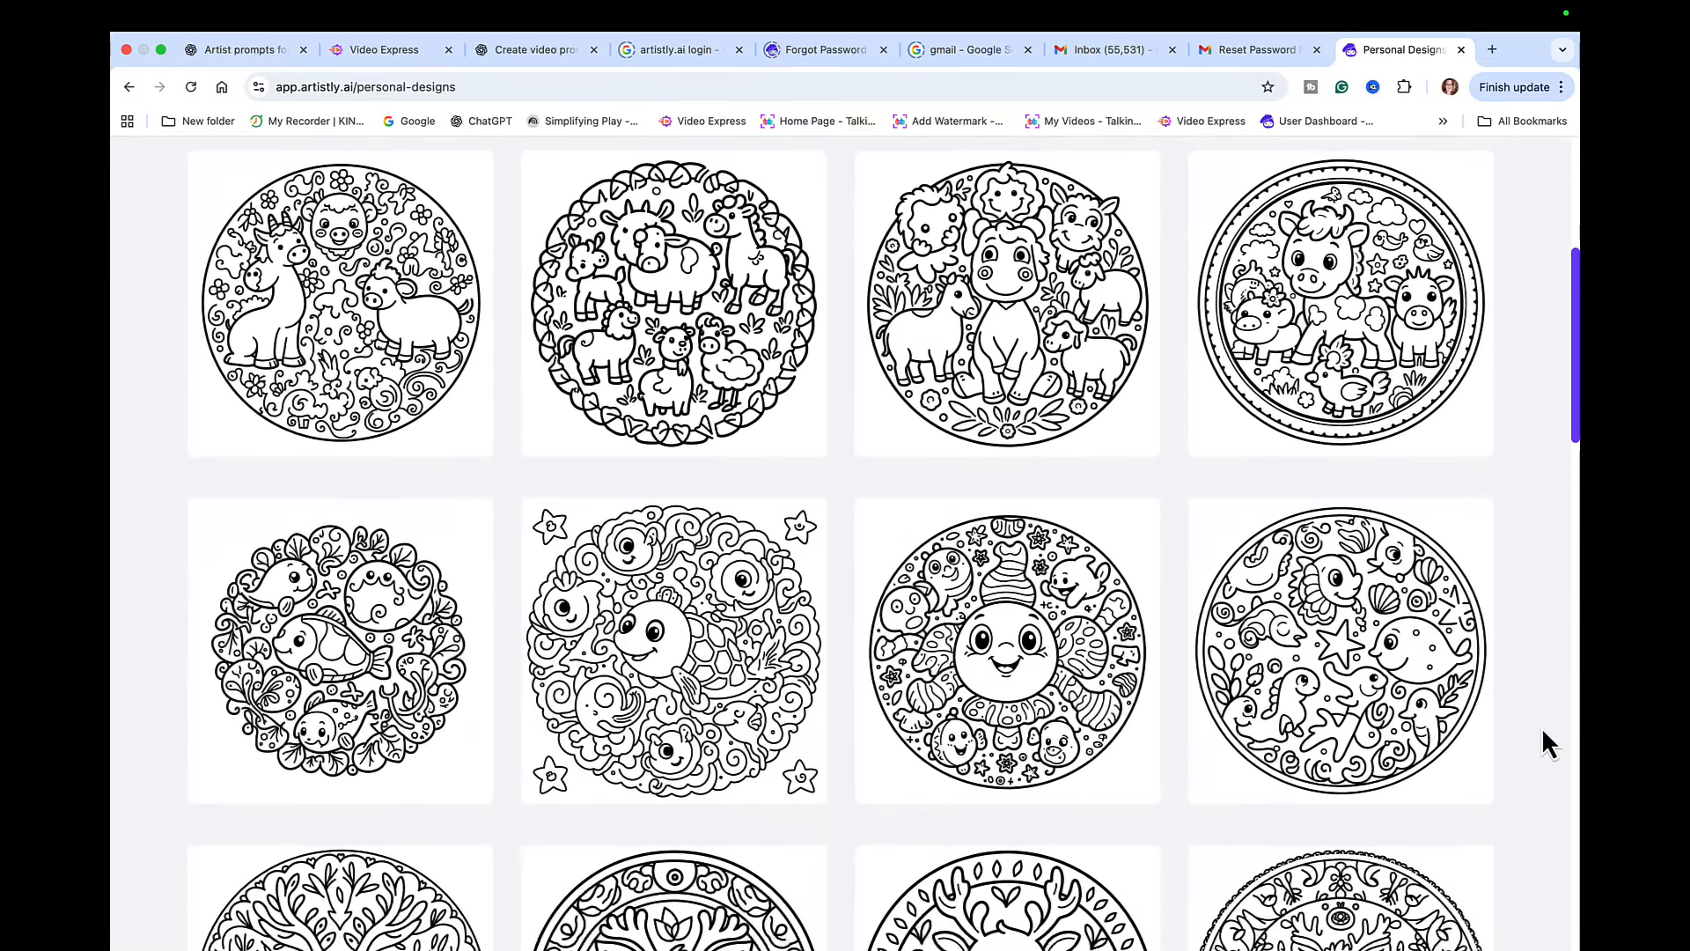
pyautogui.scroll(5, 1542, 731)
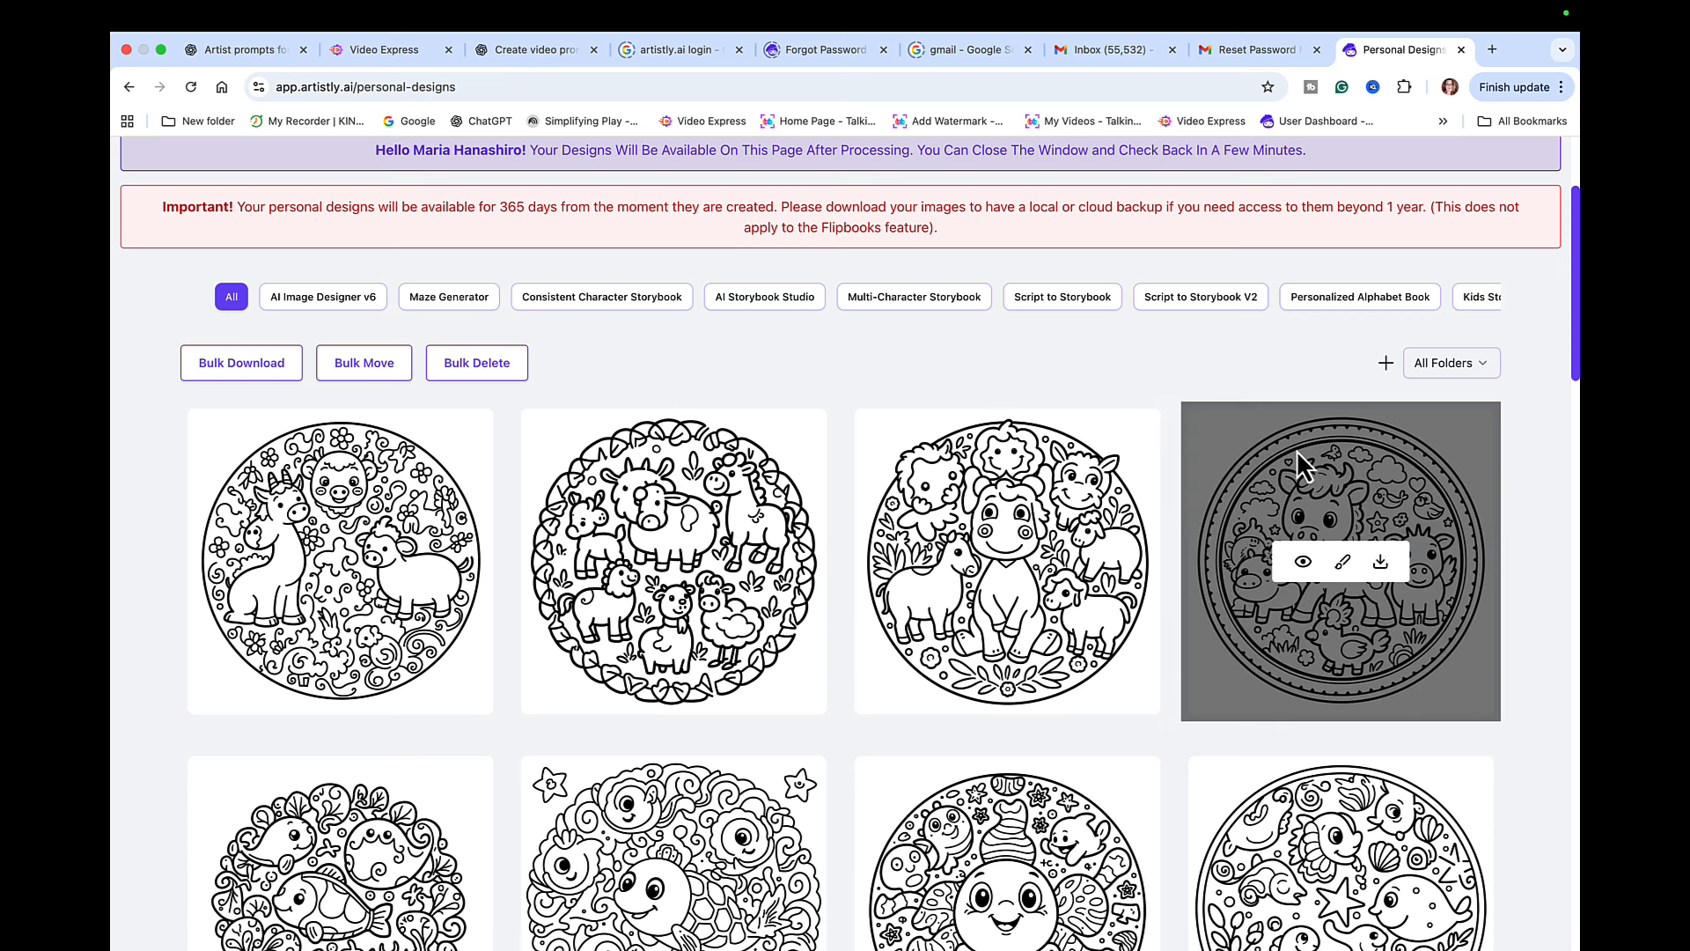
pyautogui.scroll(3, 1012, 331)
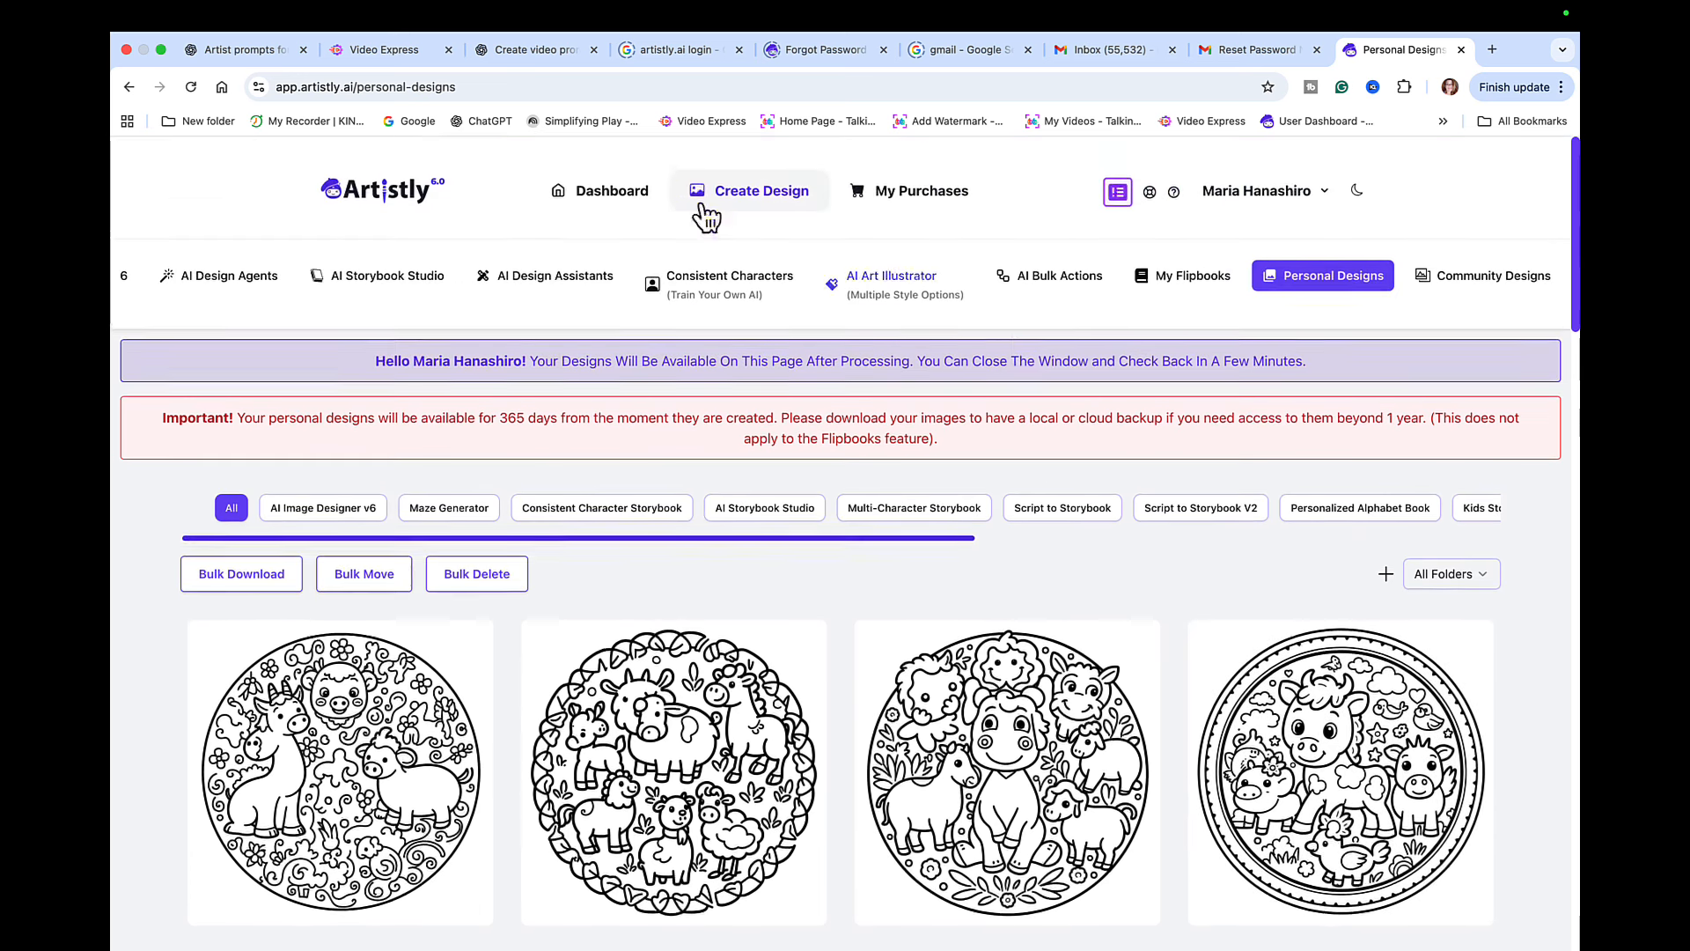
pyautogui.click(253, 51)
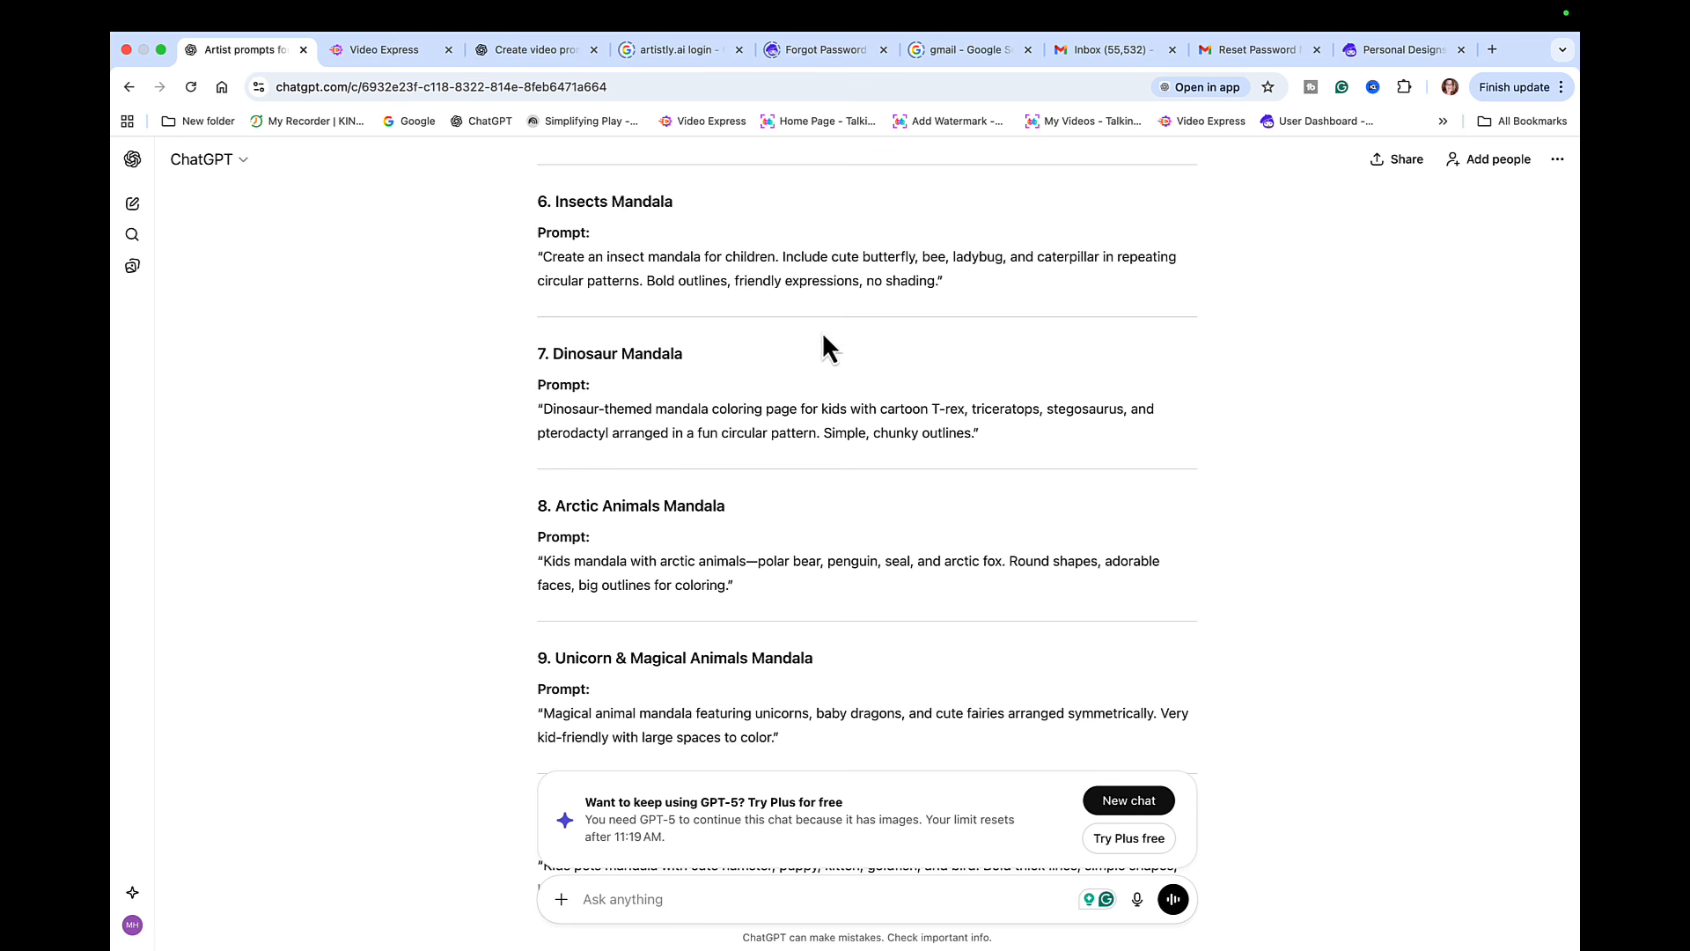
pyautogui.scroll(10, 856, 384)
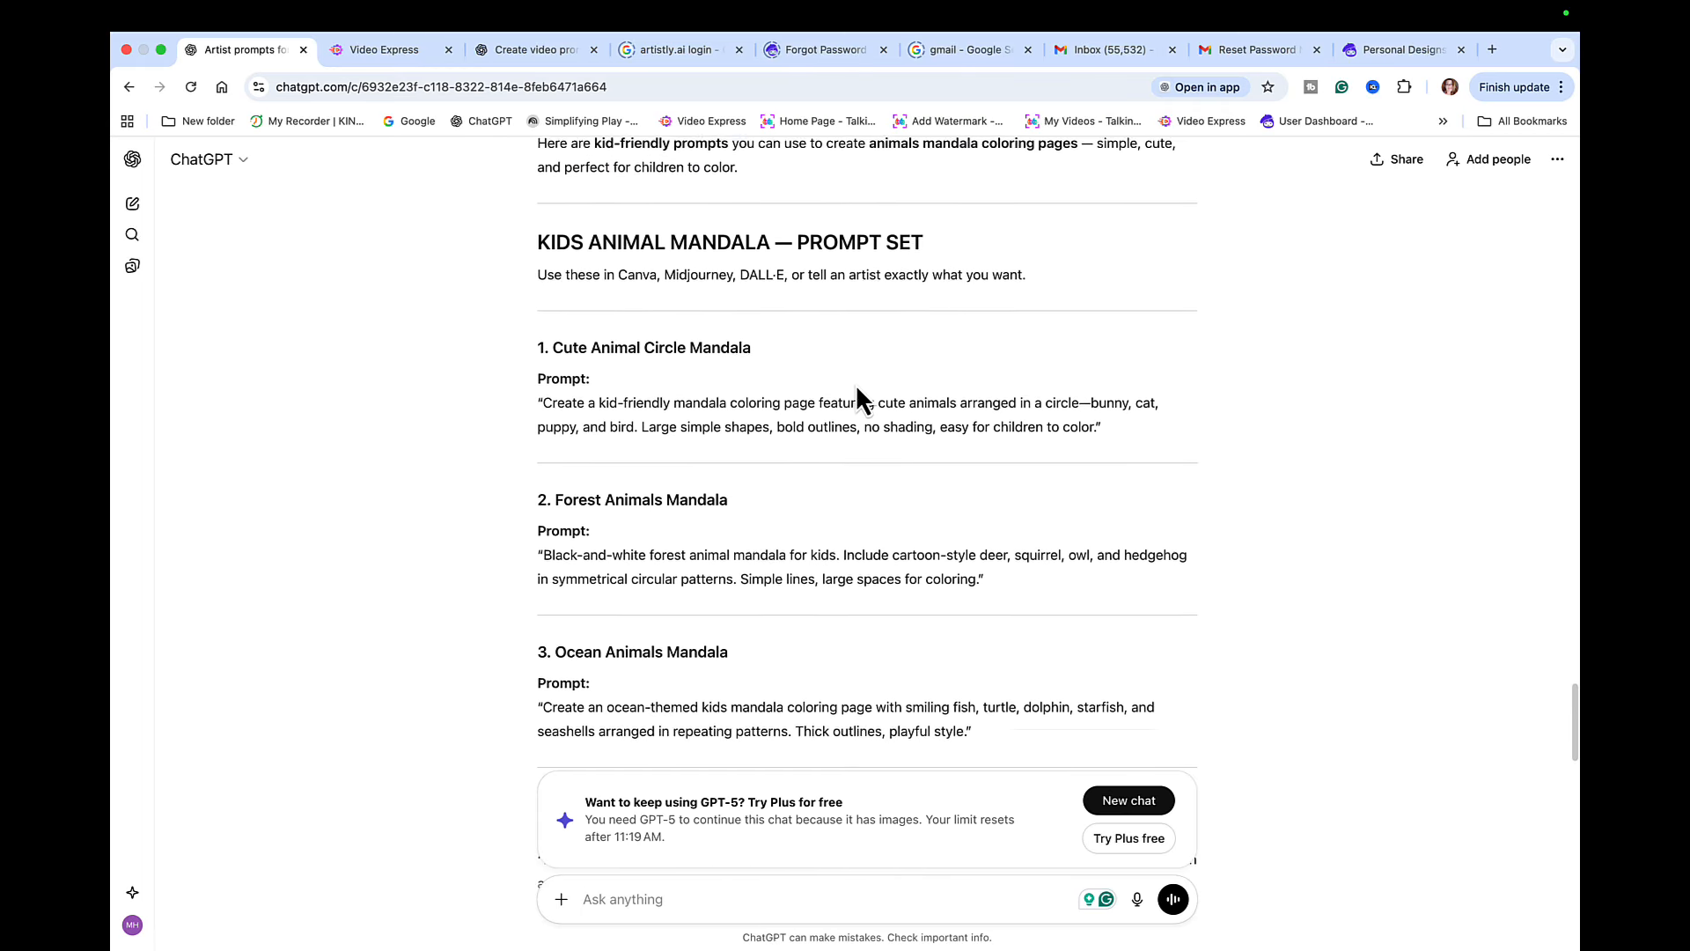
pyautogui.scroll(2, 856, 384)
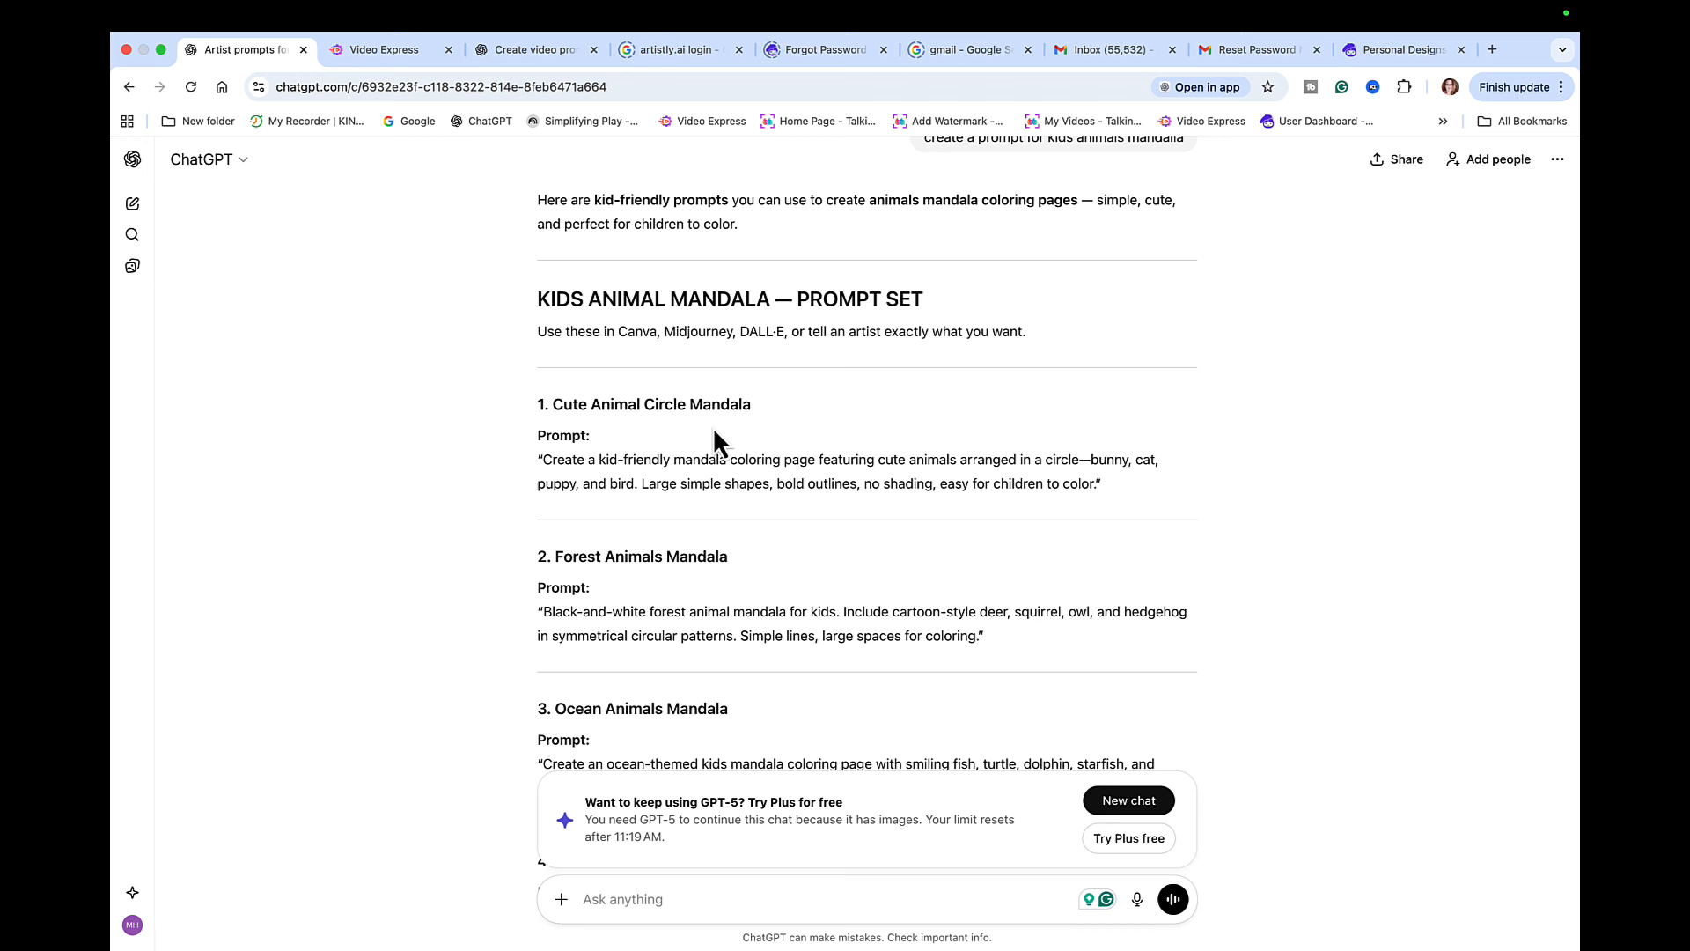
pyautogui.click(1384, 54)
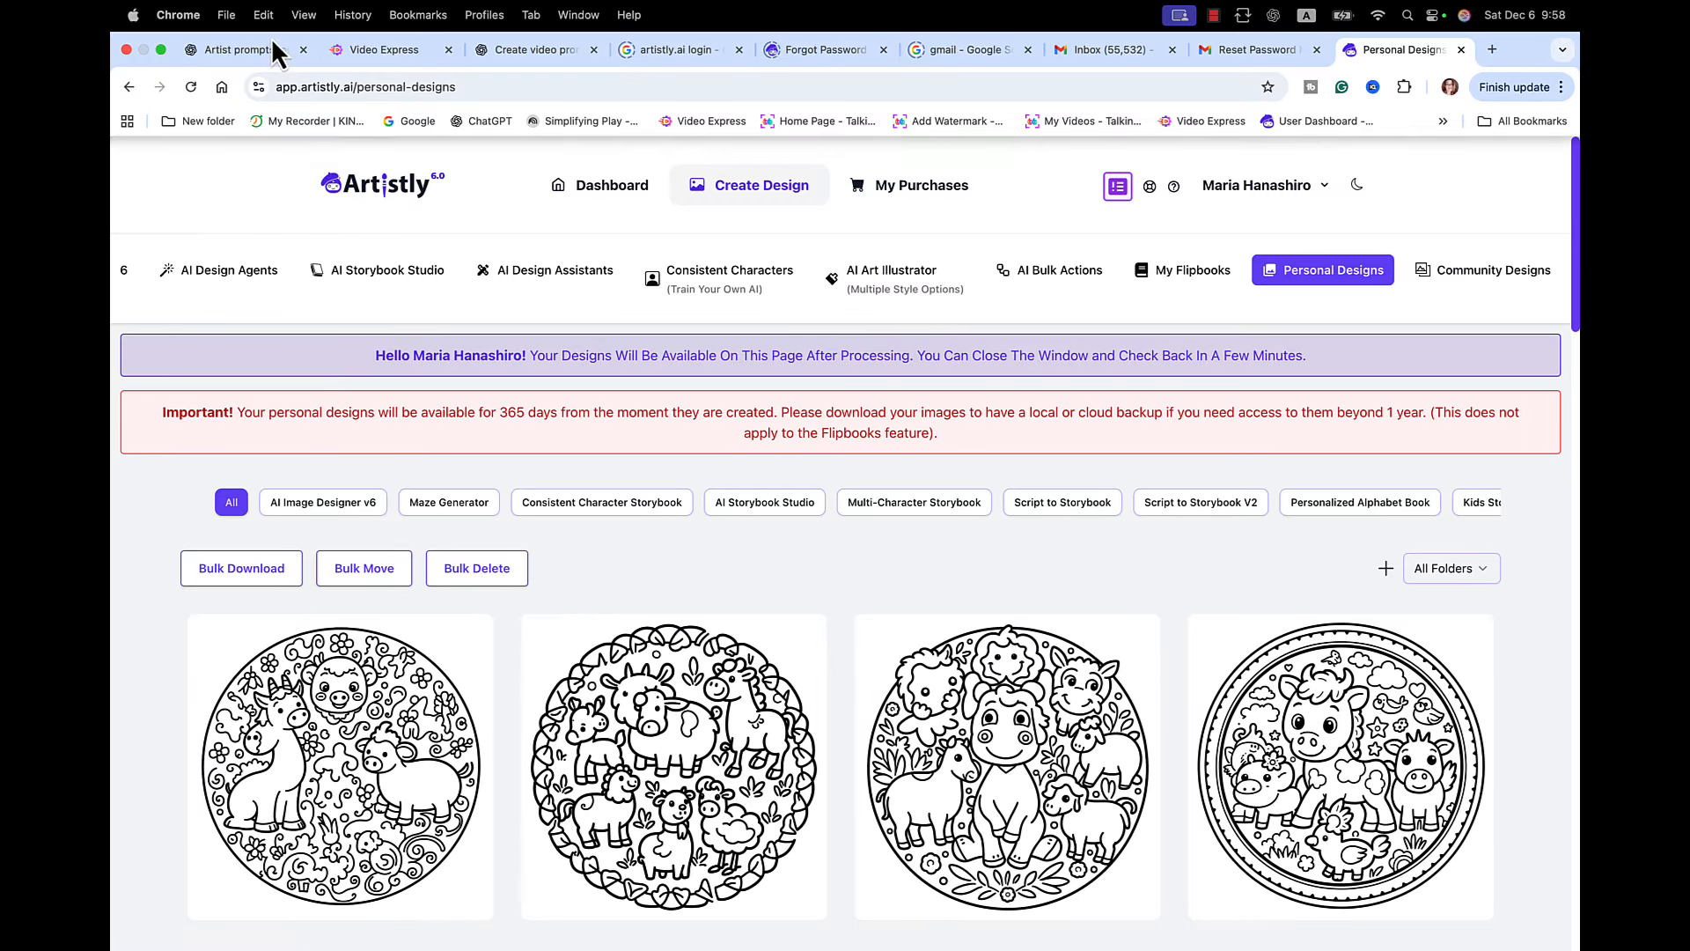
# - Copy the full Dinosaur Mandala prompt text from the kids animal prompt set in ChatGPT
pyautogui.click(252, 49)
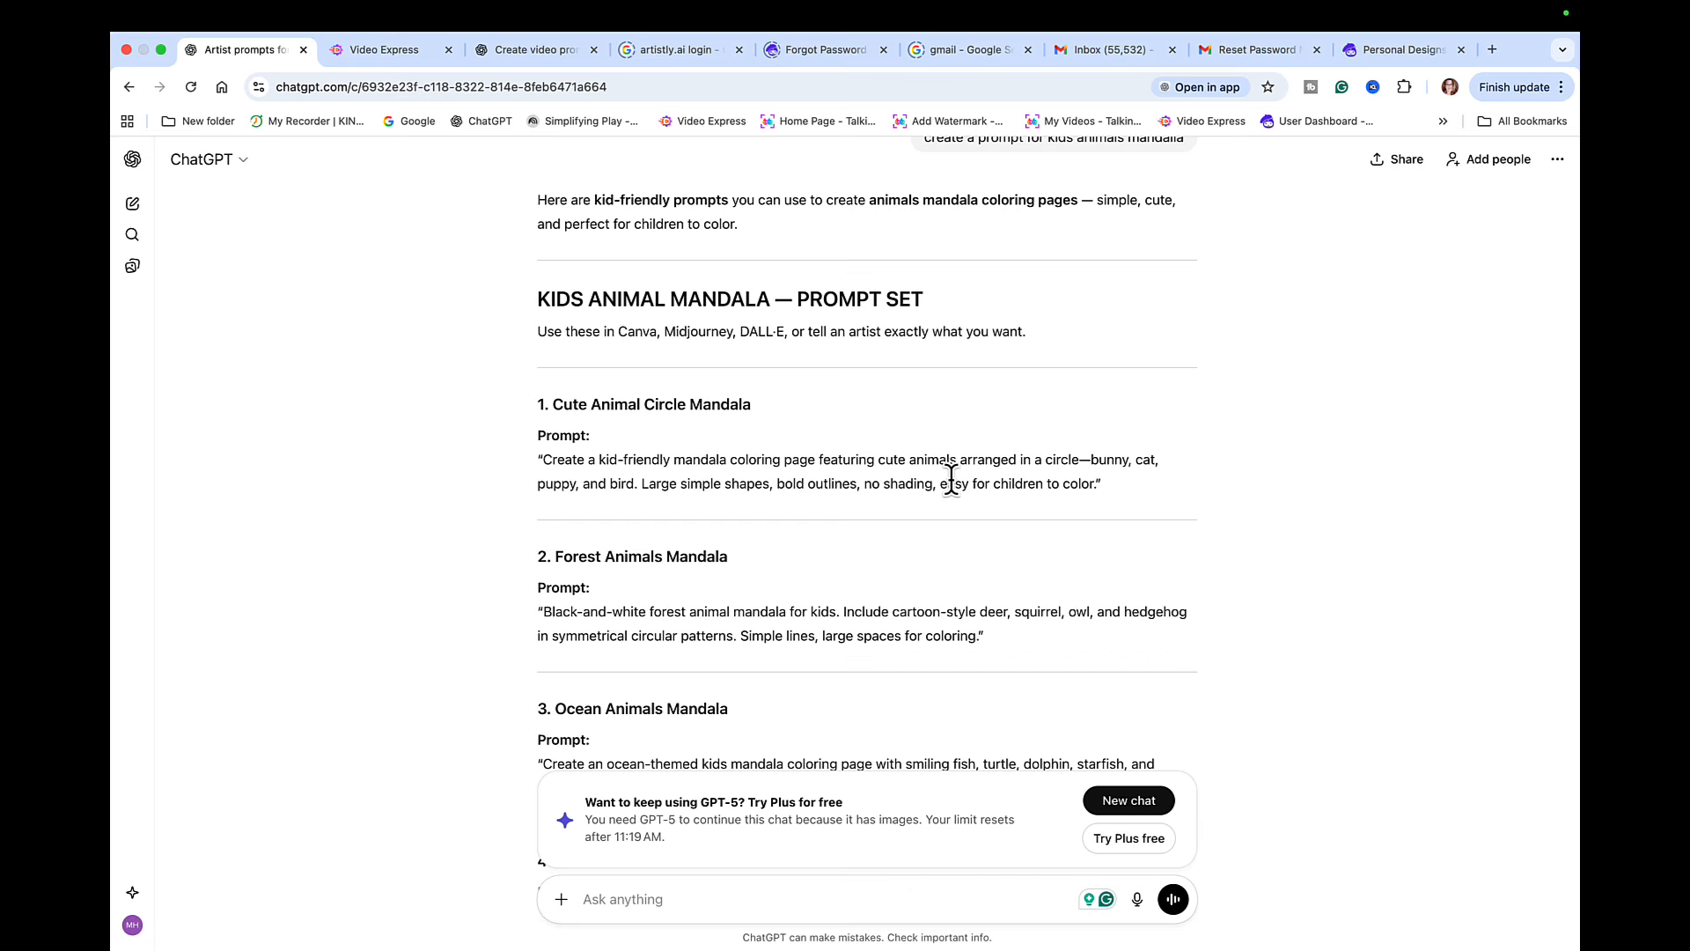
pyautogui.scroll(-5, 952, 480)
pyautogui.scroll(-8, 953, 486)
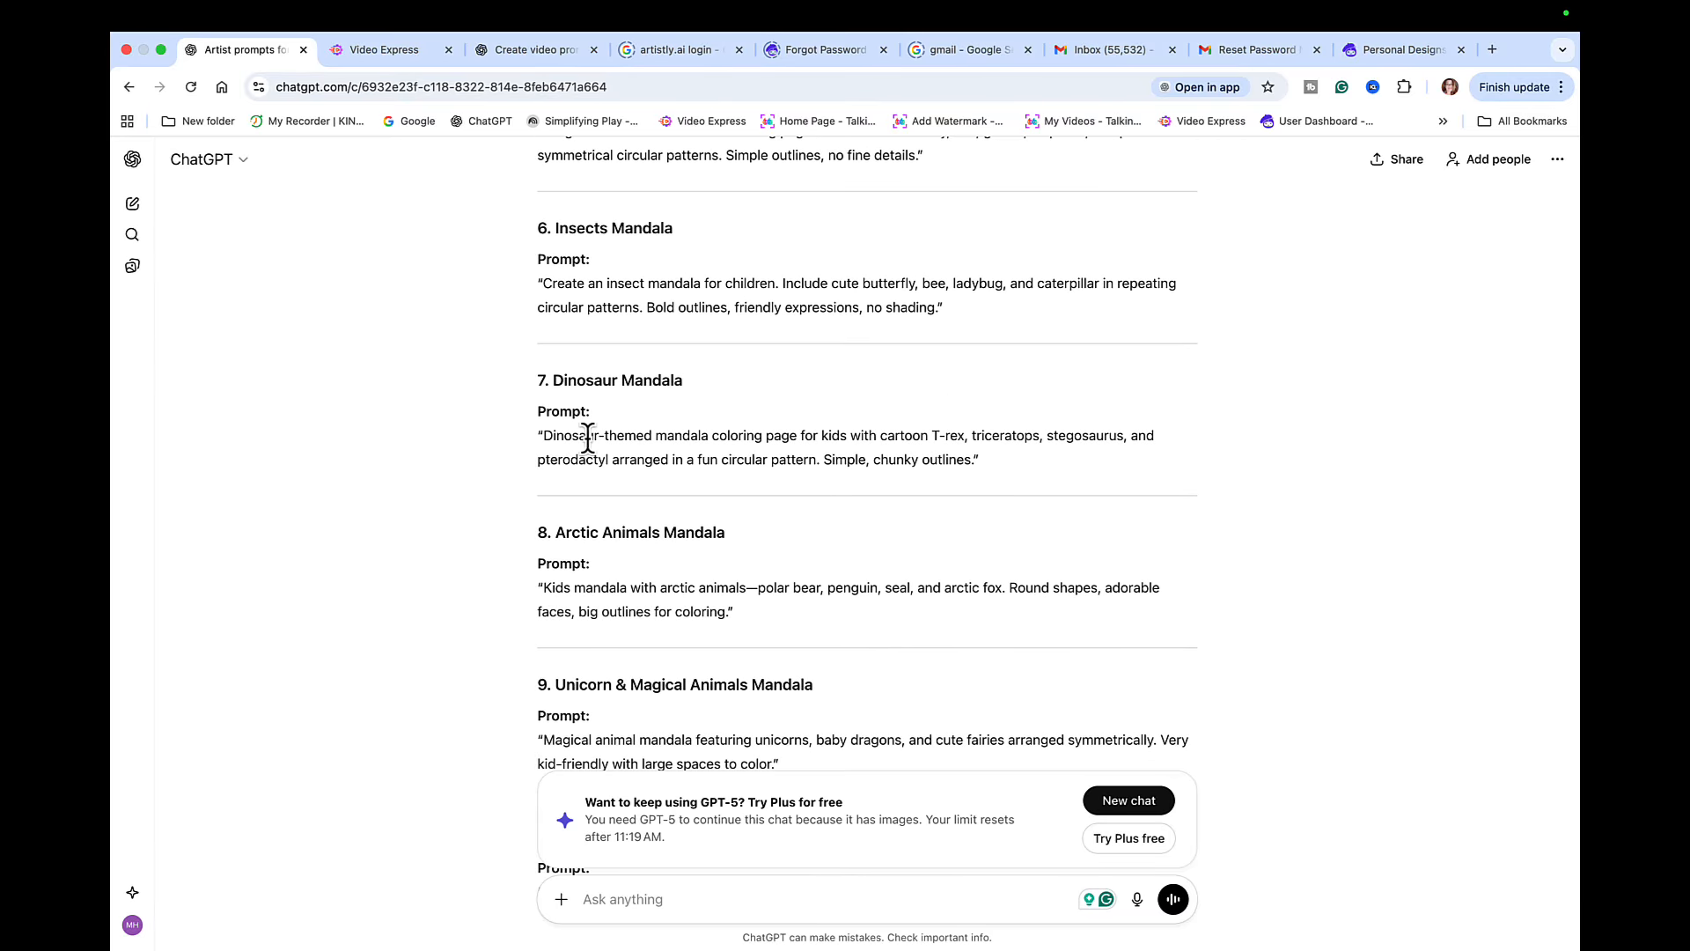
pyautogui.moveTo(545, 434); pyautogui.dragTo(984, 482)
pyautogui.press('super+c')
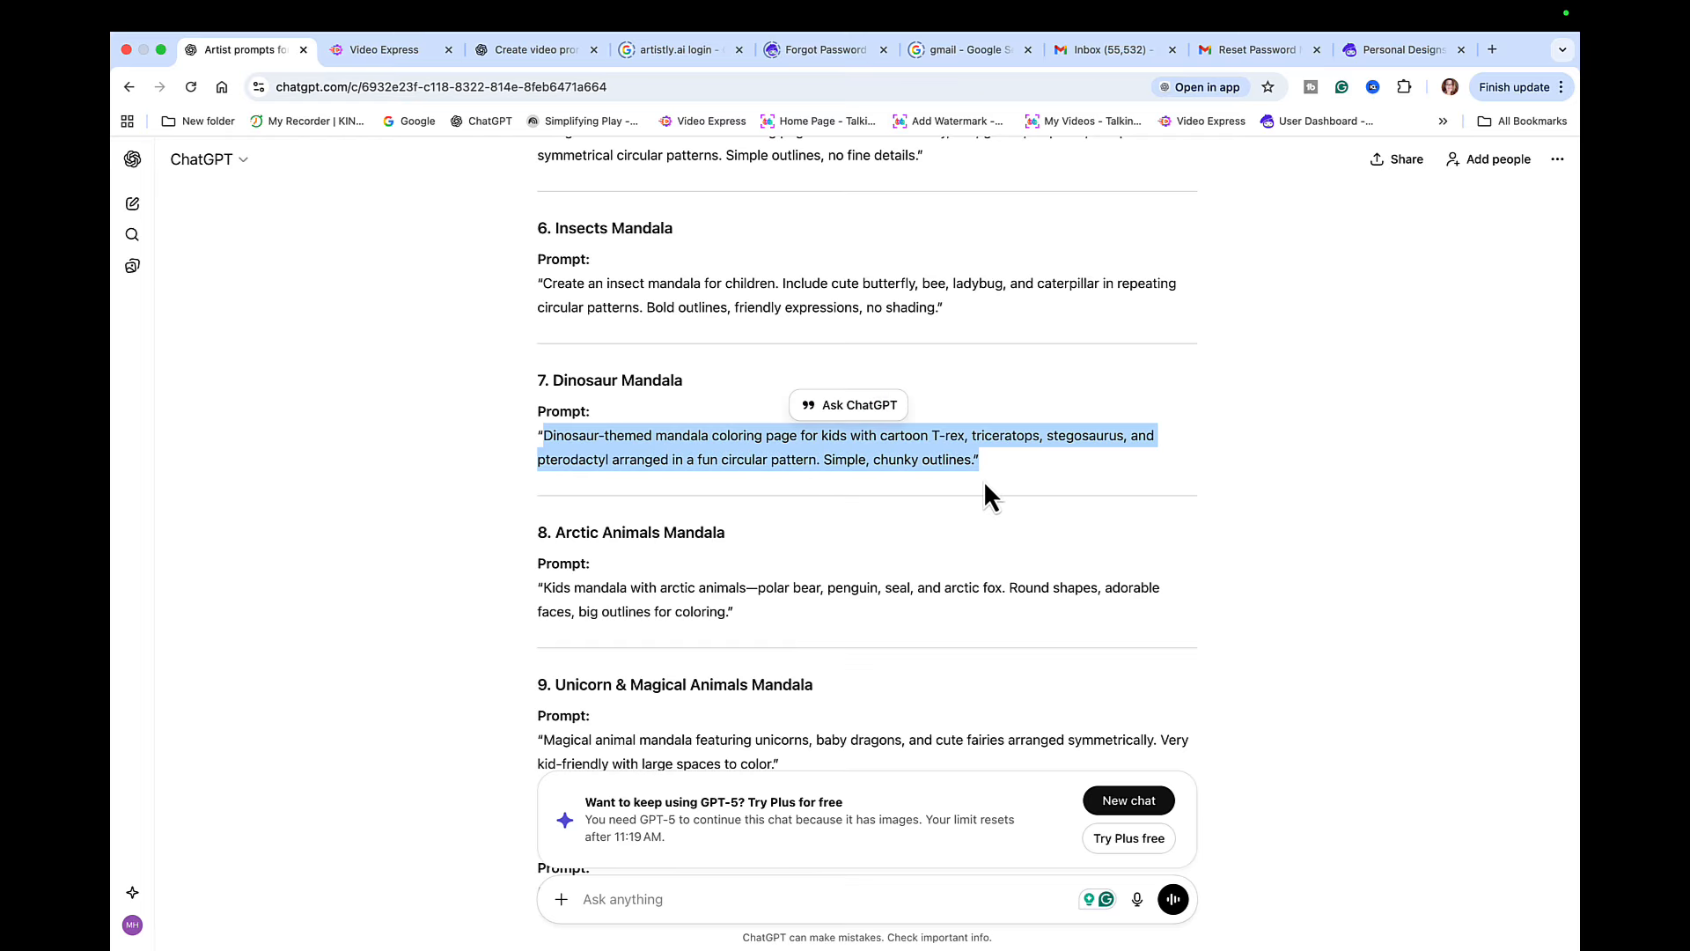
# - Switch to Artistly and start an AI Art Illustrator design in the Coloring Page style
pyautogui.click(1406, 55)
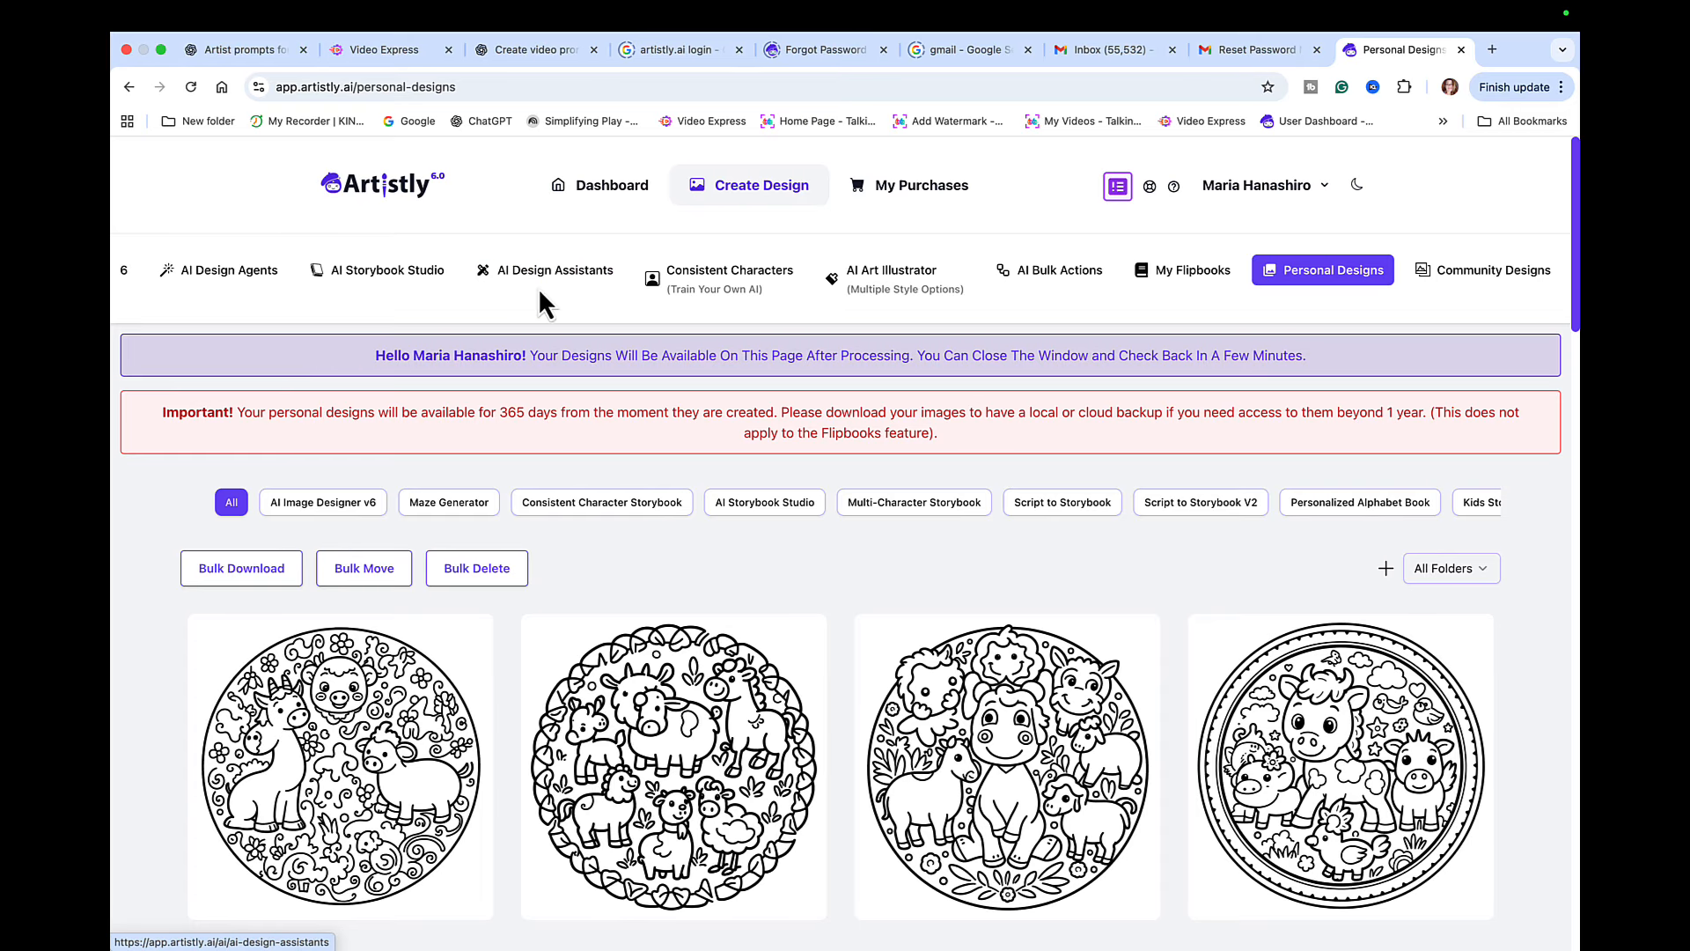
pyautogui.click(889, 280)
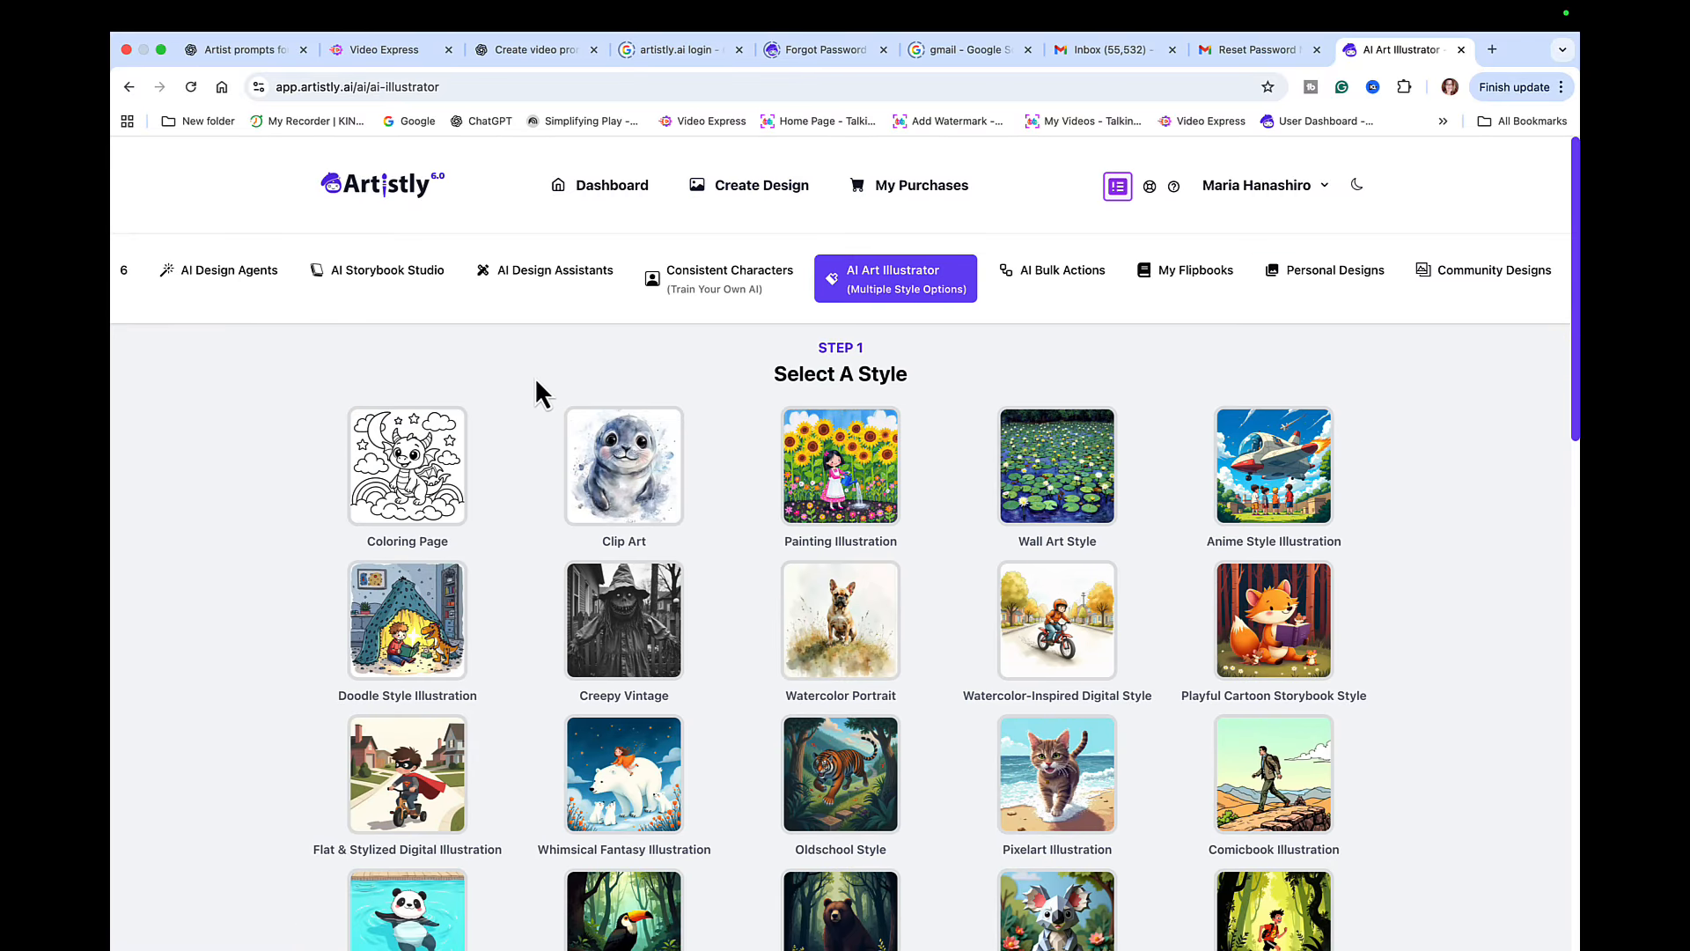
pyautogui.scroll(-9, 483, 521)
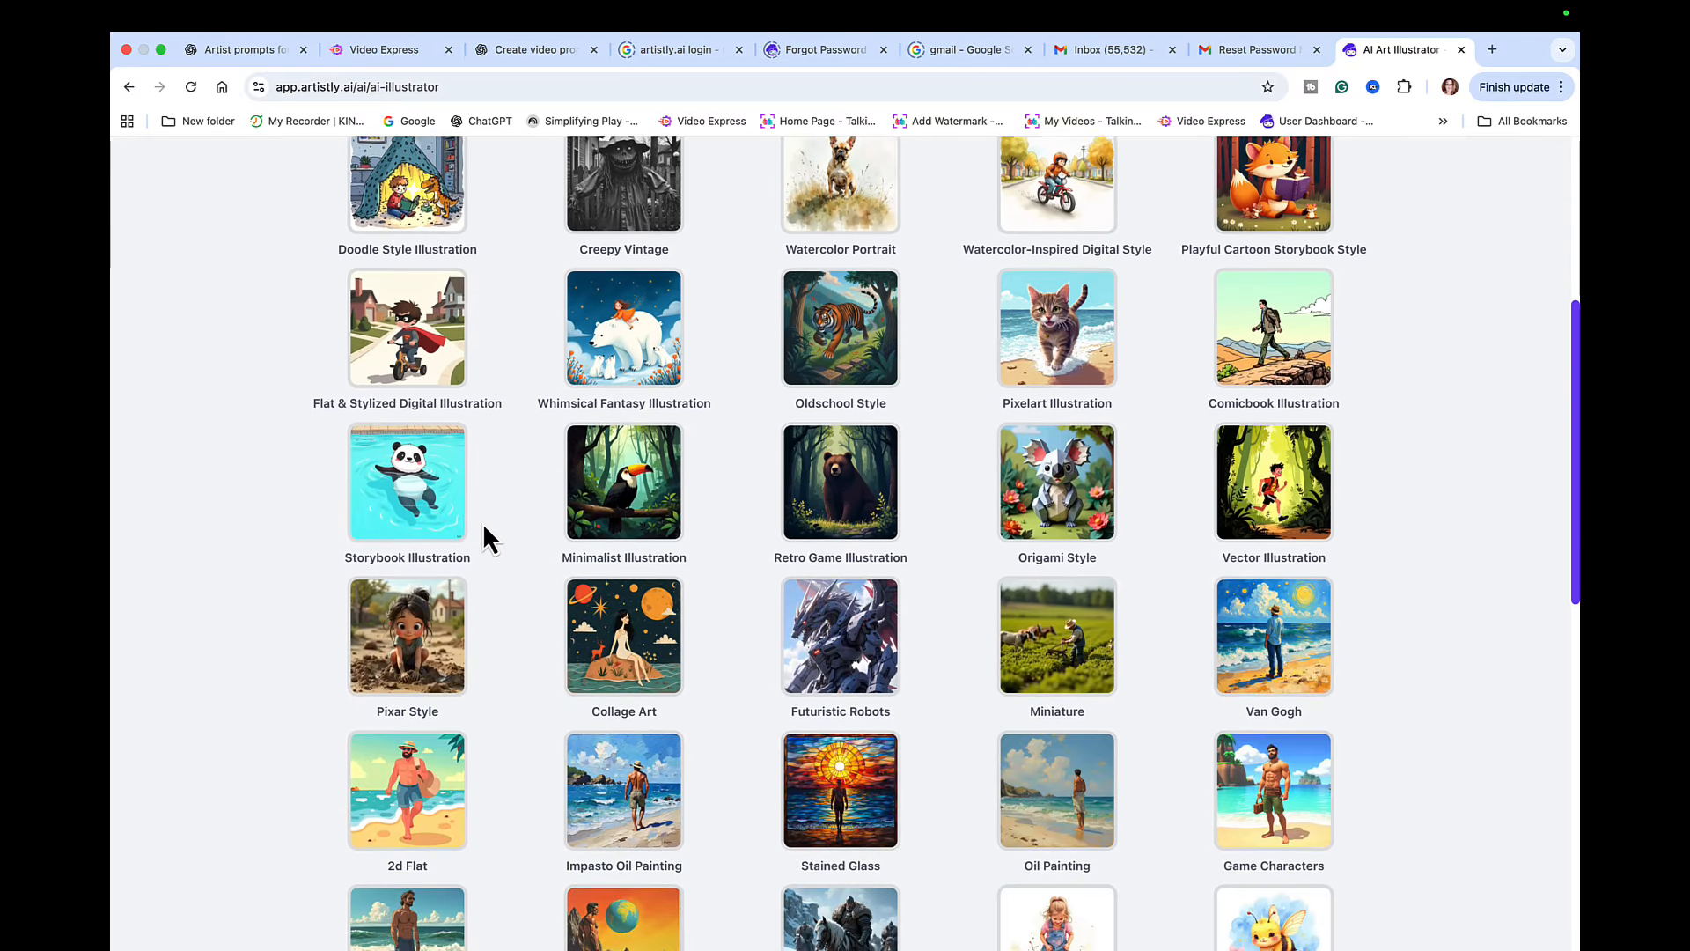
pyautogui.scroll(-7, 484, 532)
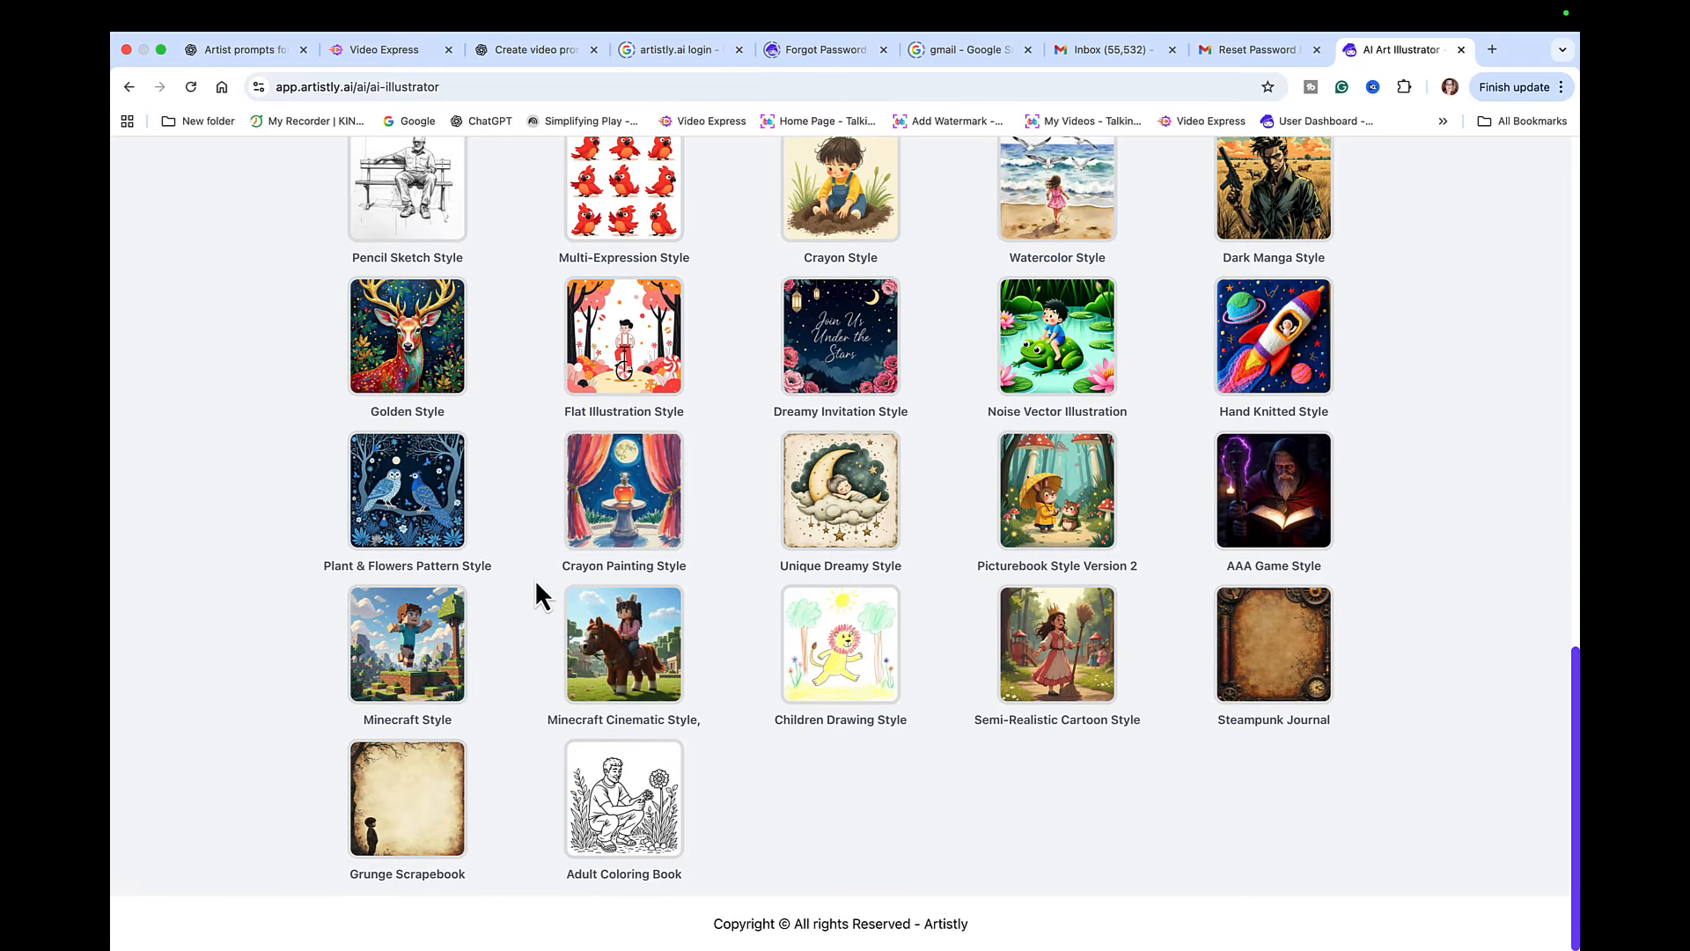
pyautogui.scroll(16, 535, 590)
pyautogui.scroll(3, 535, 579)
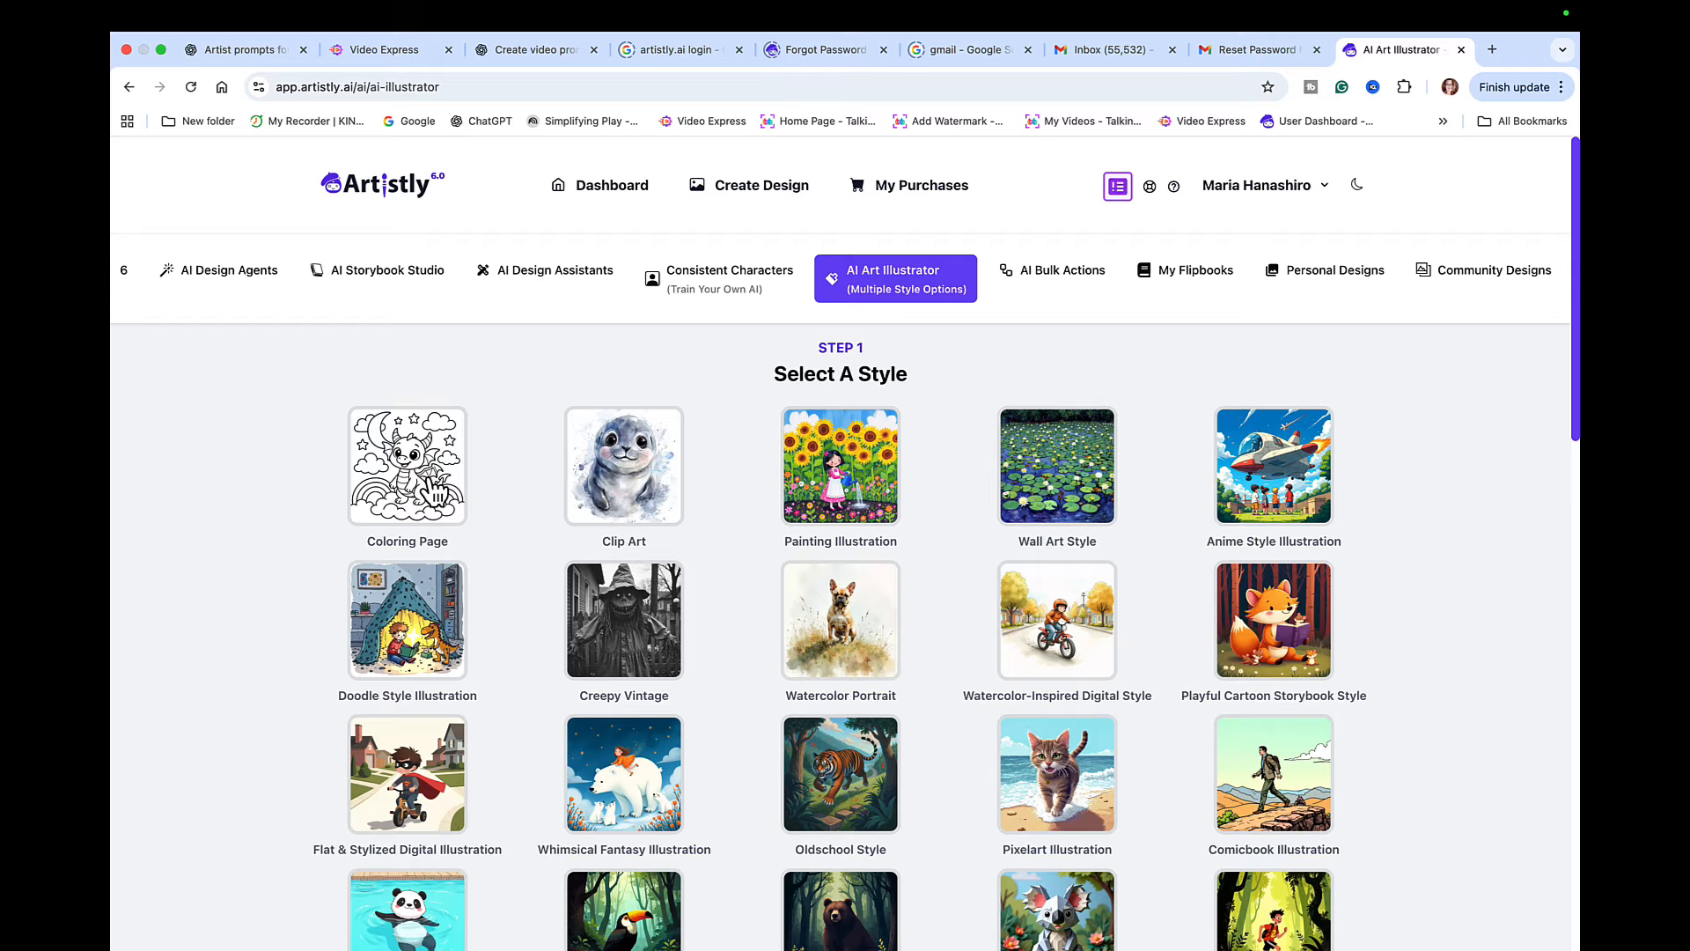
pyautogui.scroll(-15, 432, 493)
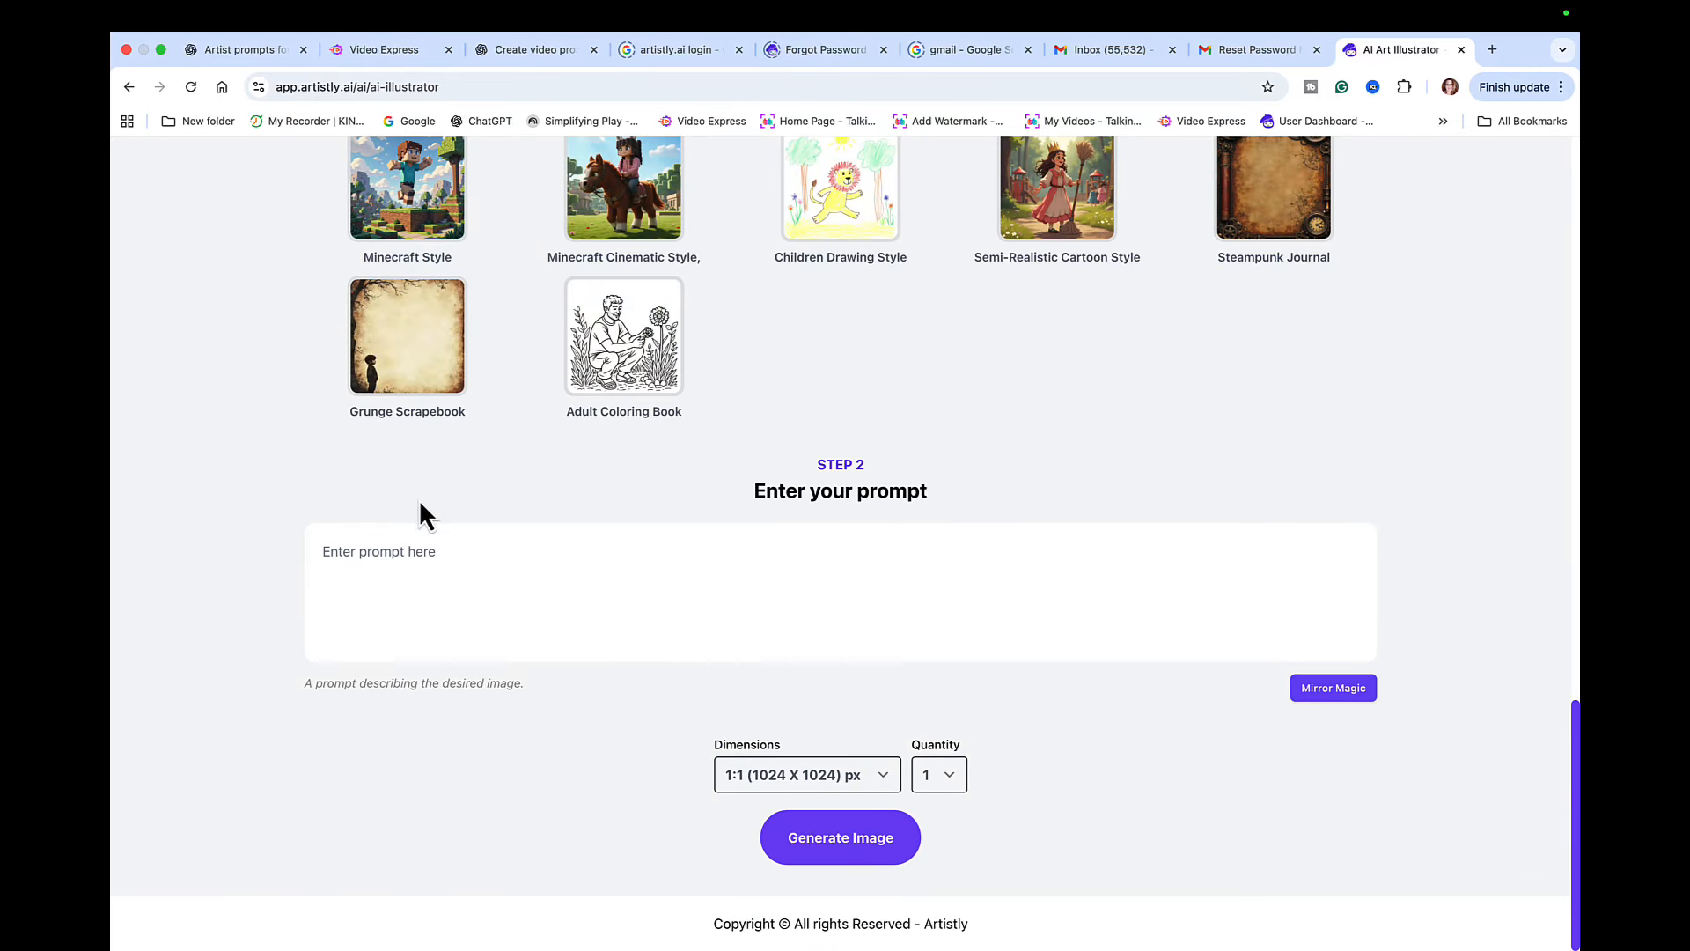
# - Paste the dinosaur mandala prompt and generate 4 images at 1:1 (1024 X 1024) px
pyautogui.click(357, 552)
pyautogui.press('super+v')
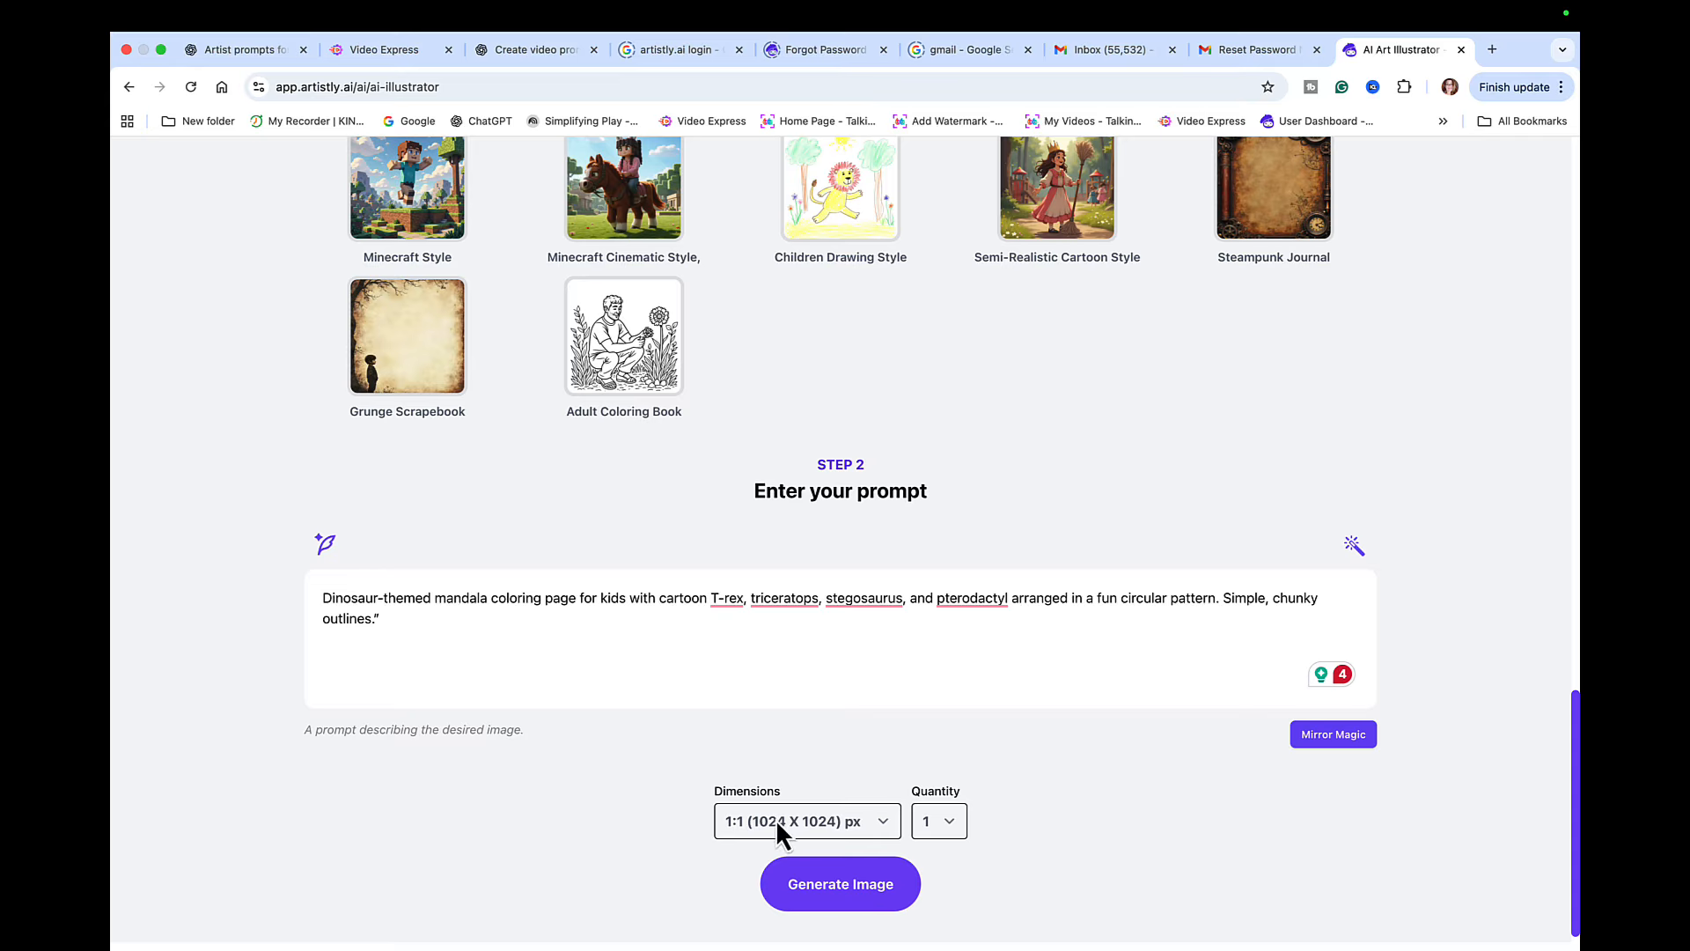
pyautogui.click(878, 822)
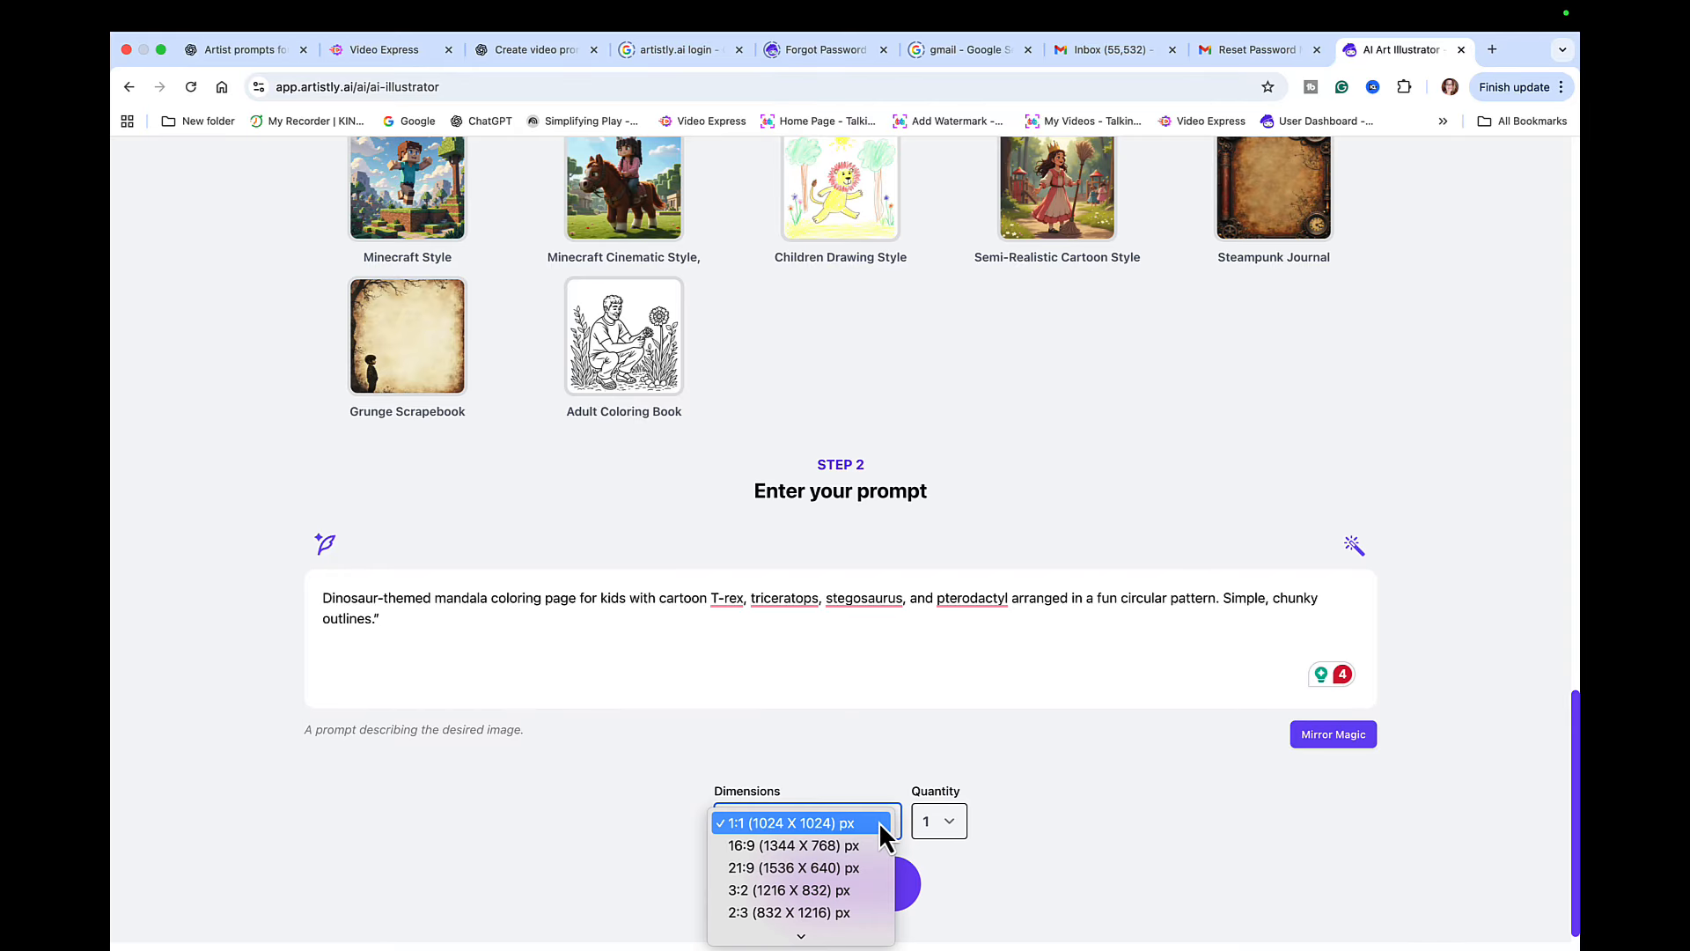
pyautogui.click(827, 824)
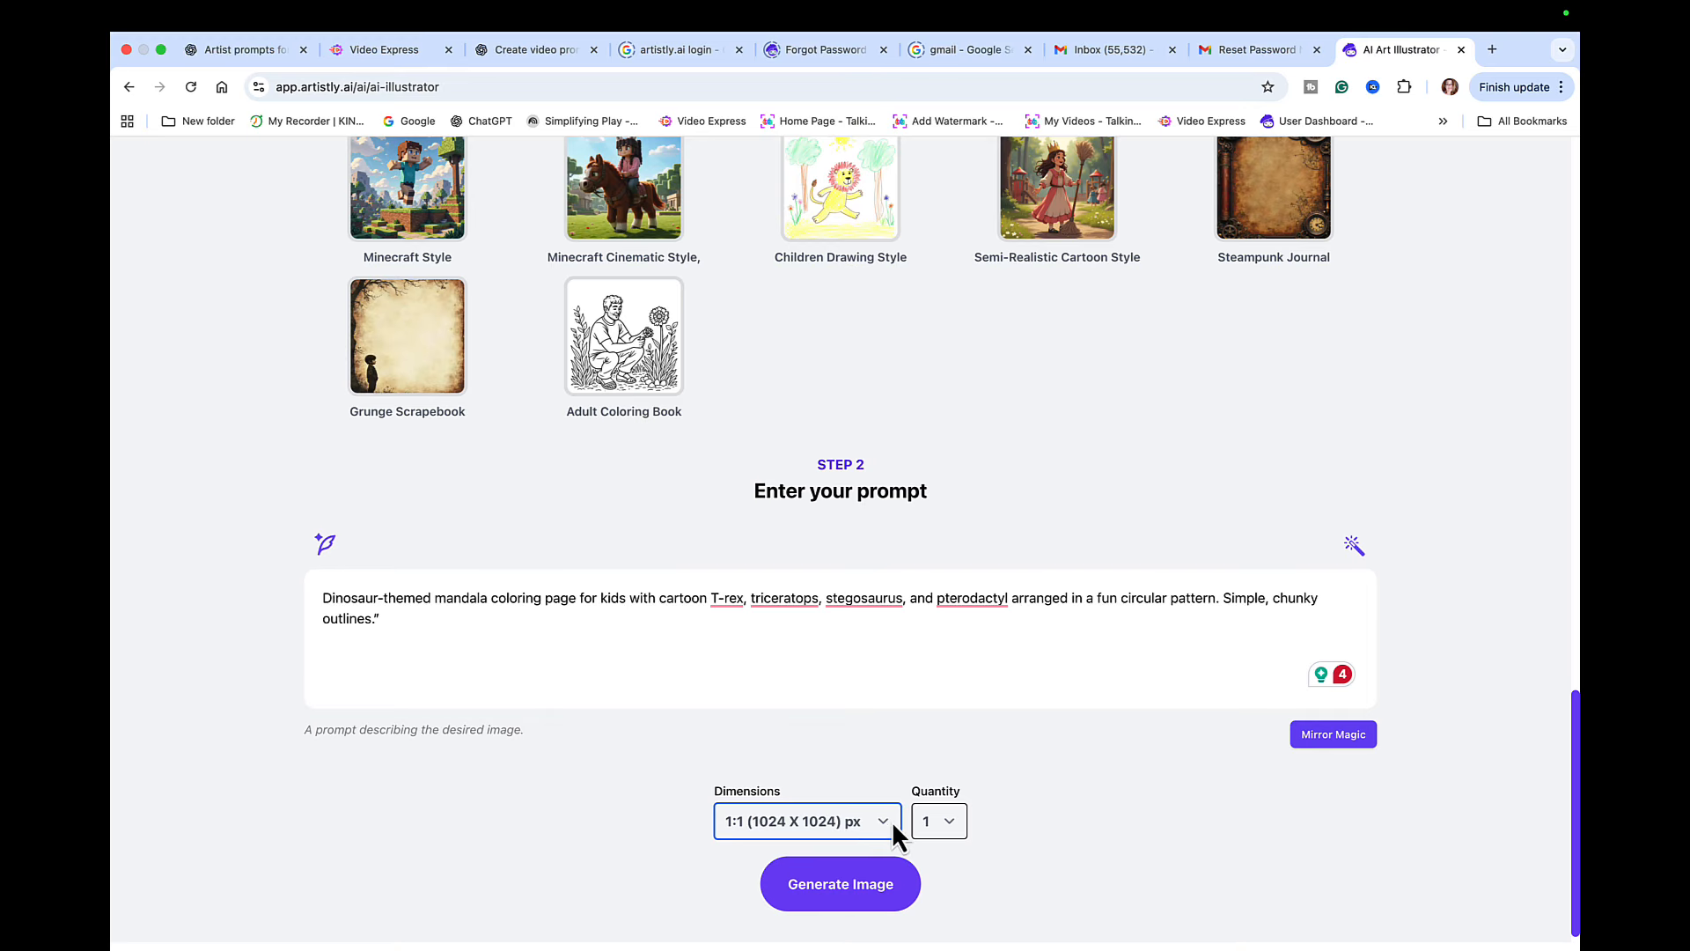
pyautogui.click(947, 836)
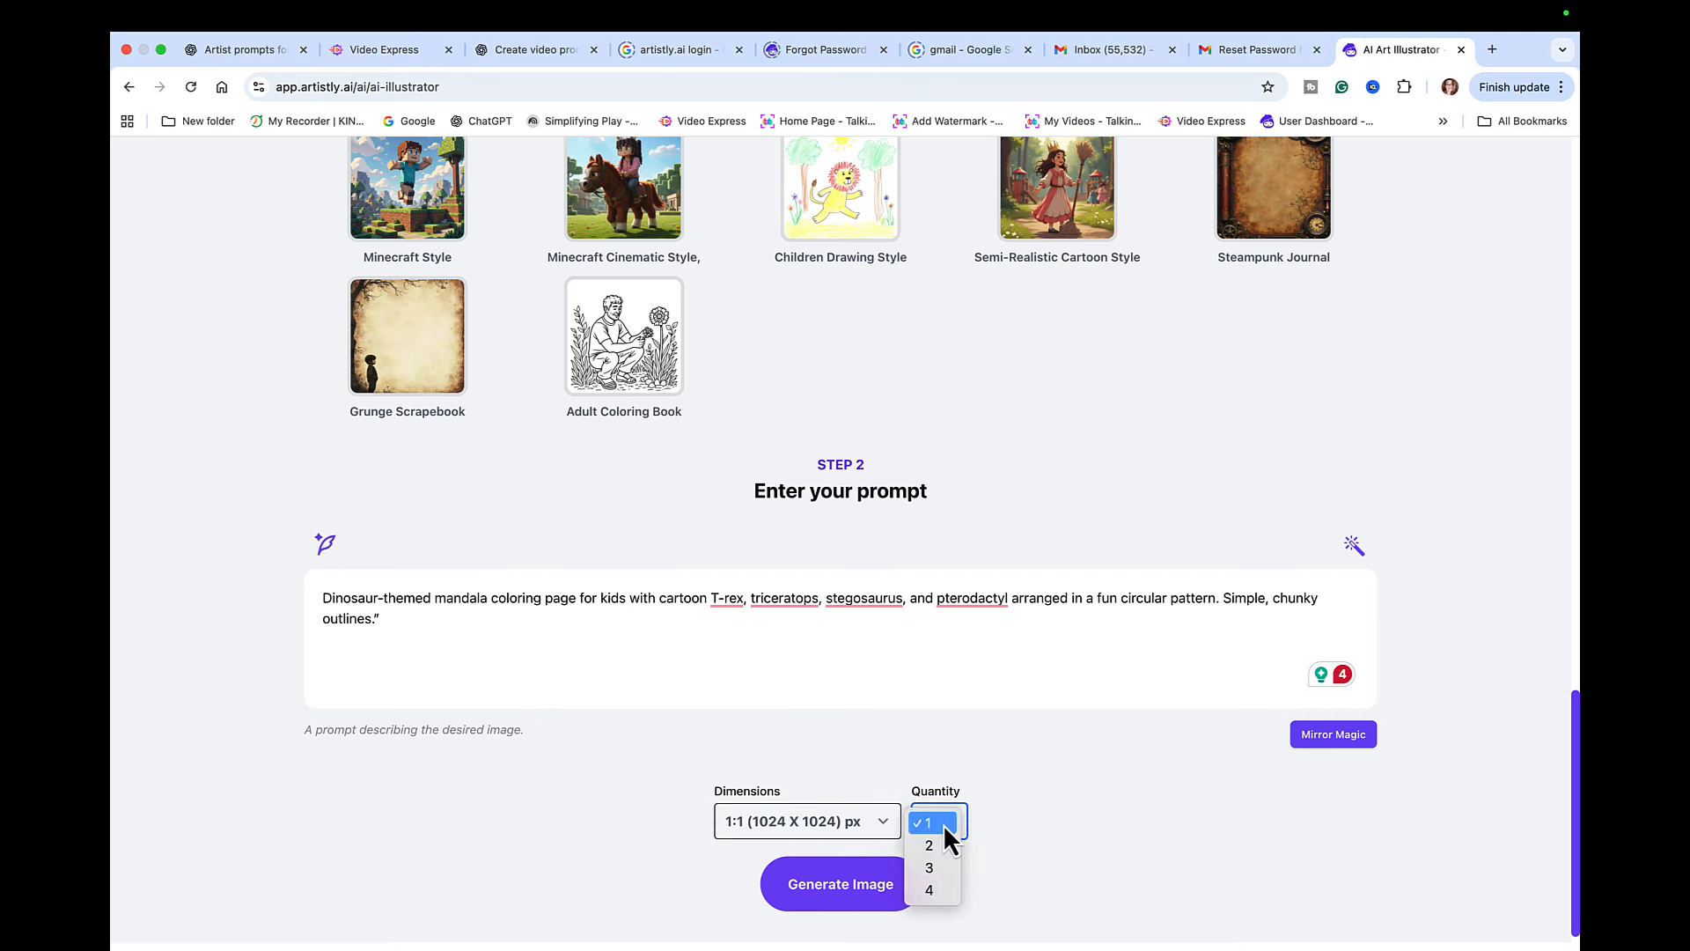
pyautogui.click(934, 895)
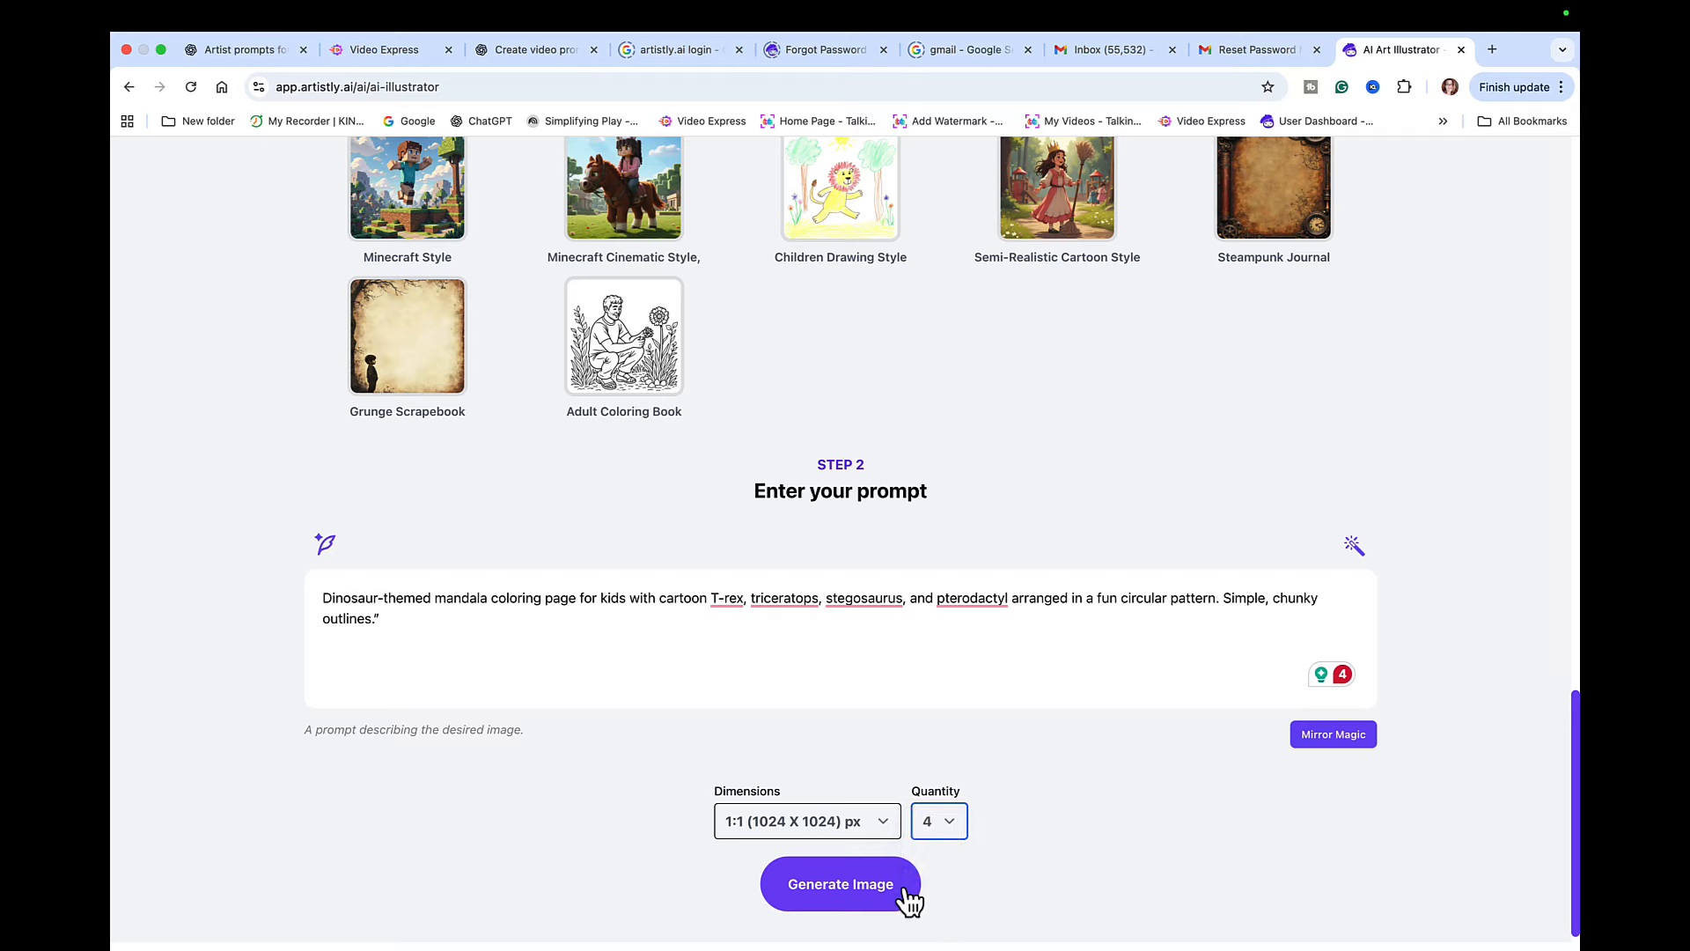
pyautogui.click(847, 886)
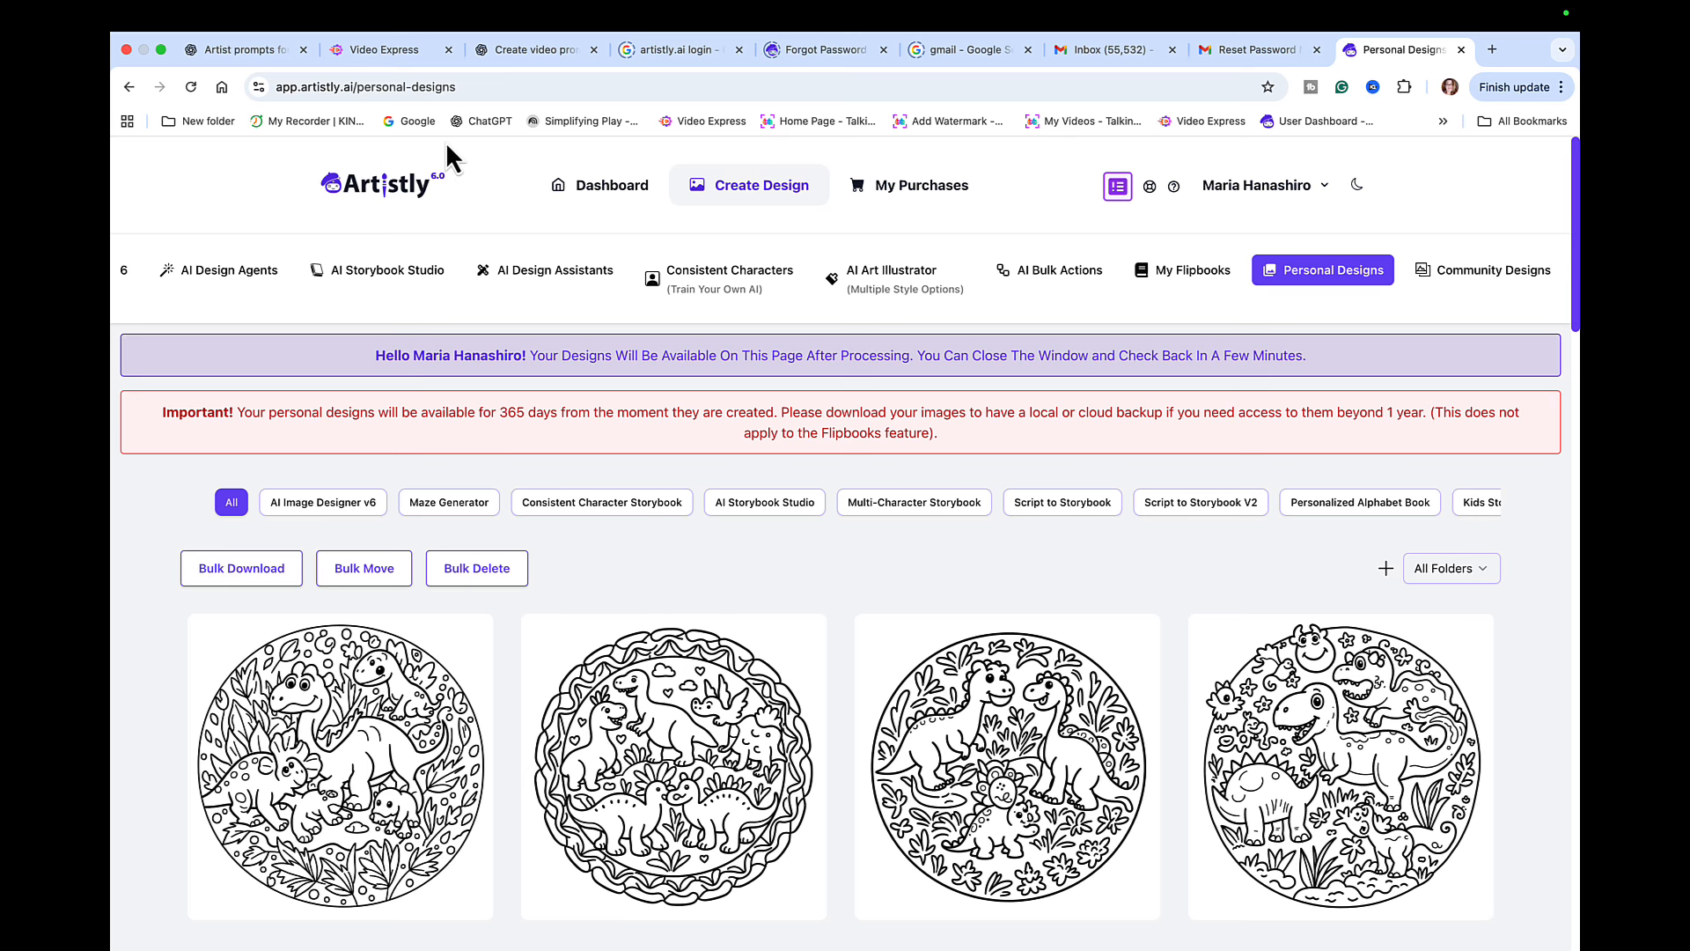
# - Copy the Arctic Animals Mandala prompt from the ChatGPT prompt set and return to Artistly
pyautogui.click(269, 49)
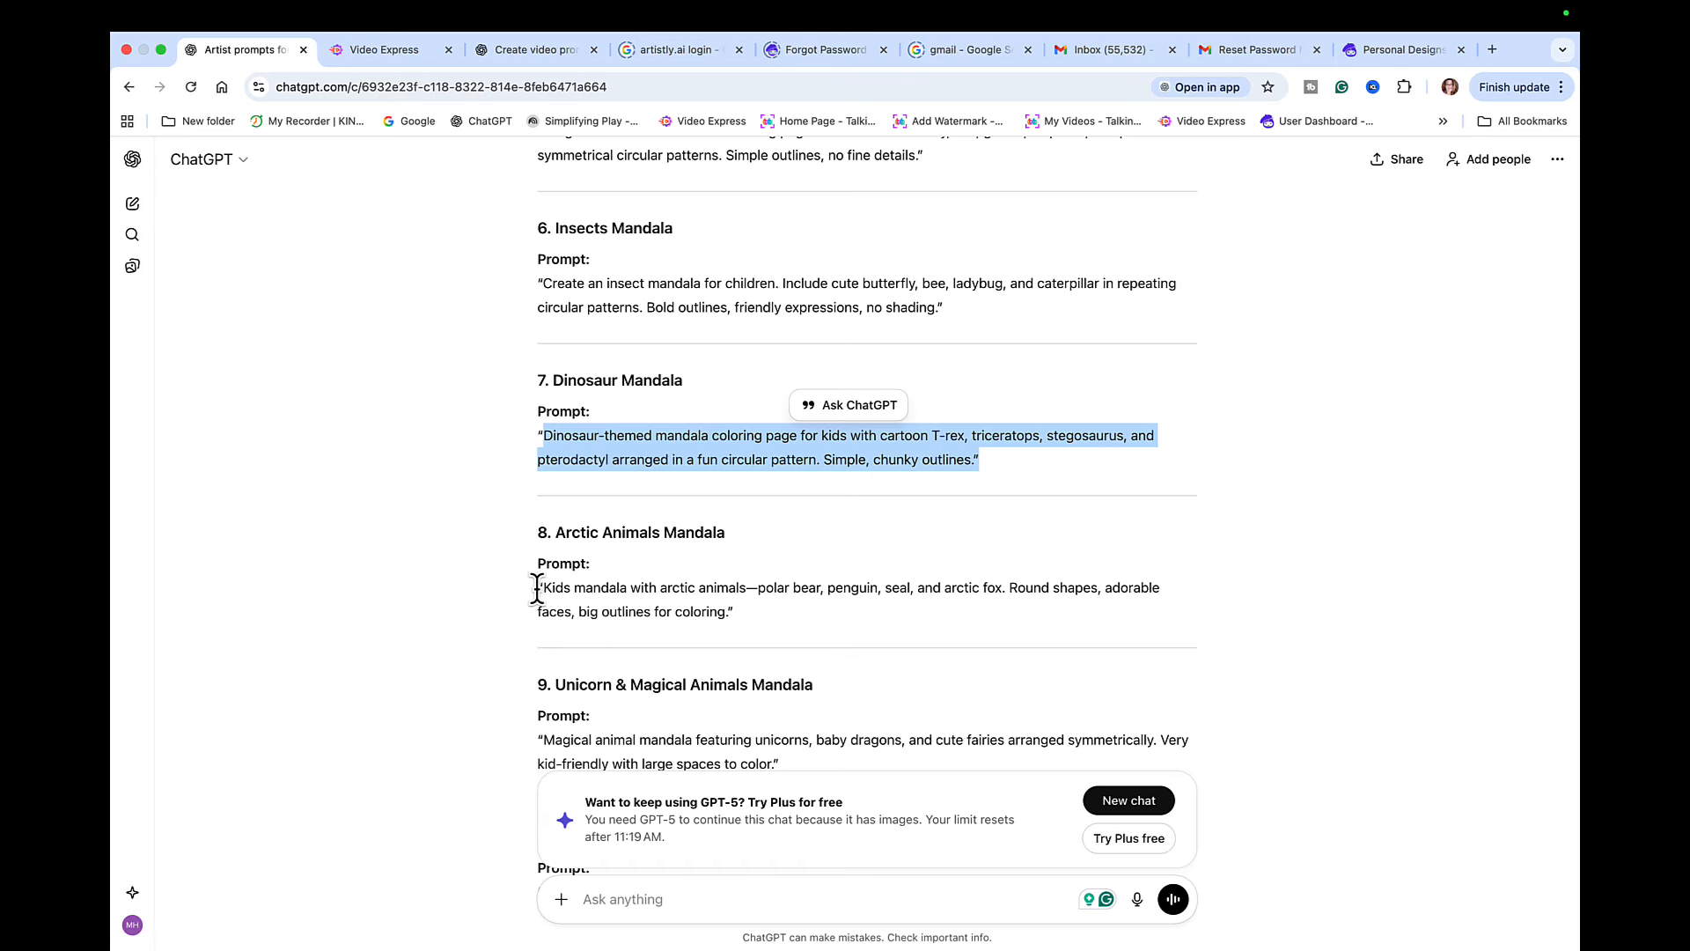
pyautogui.moveTo(538, 587); pyautogui.dragTo(746, 631)
pyautogui.press('super+c')
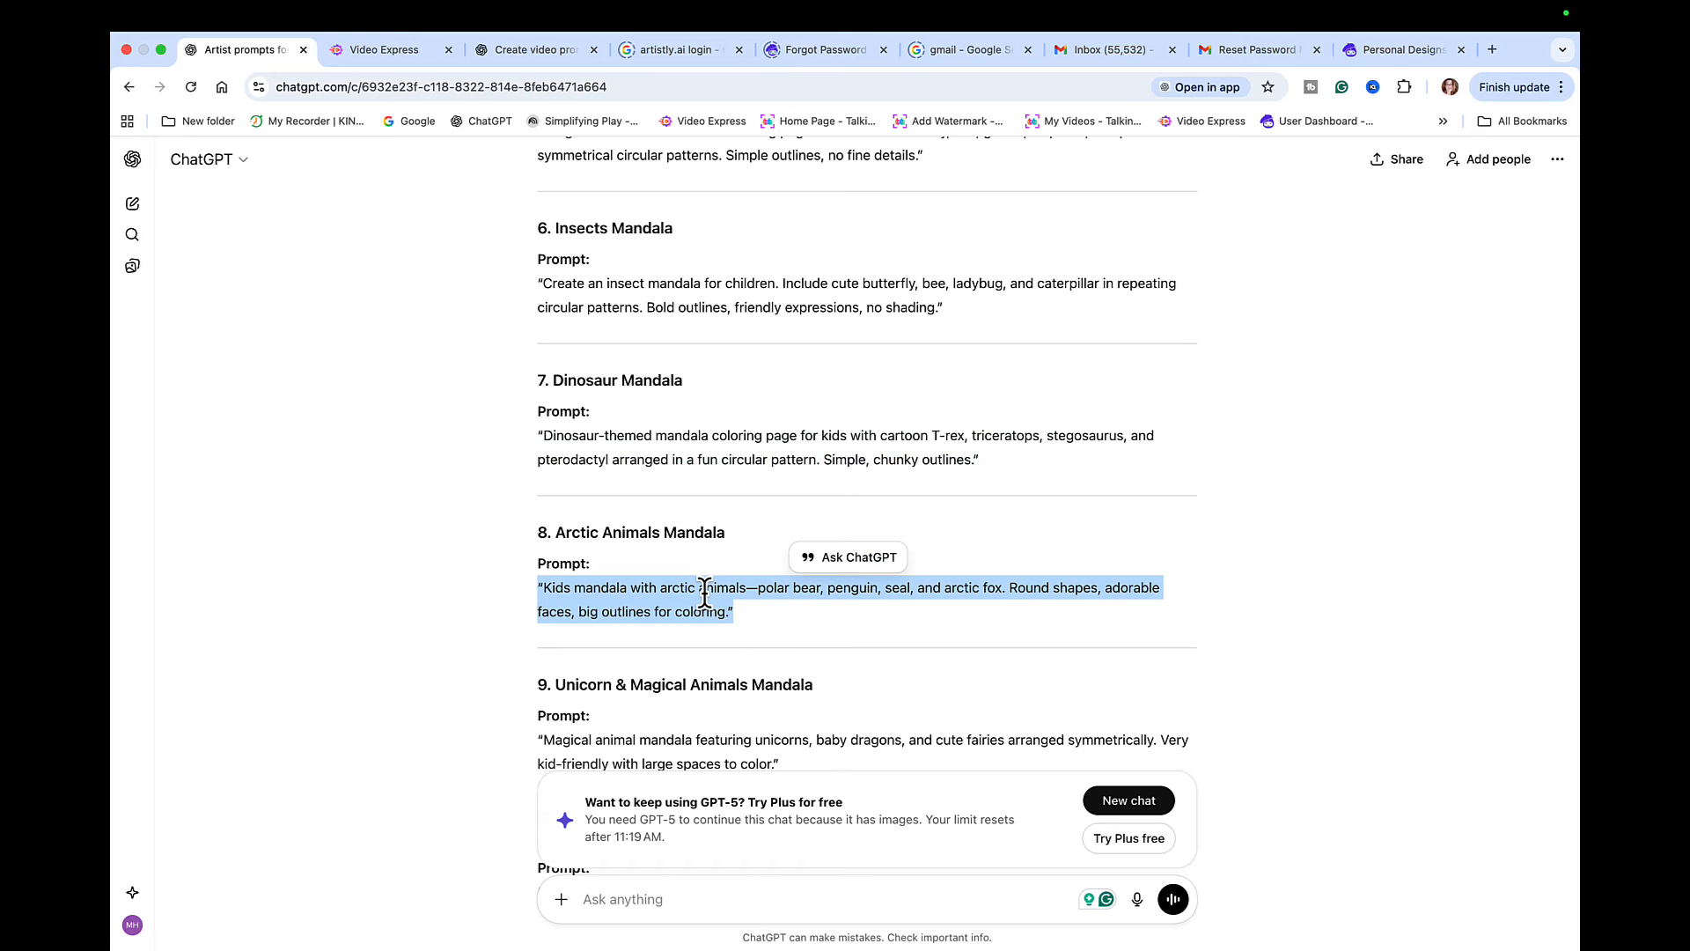
pyautogui.click(1385, 56)
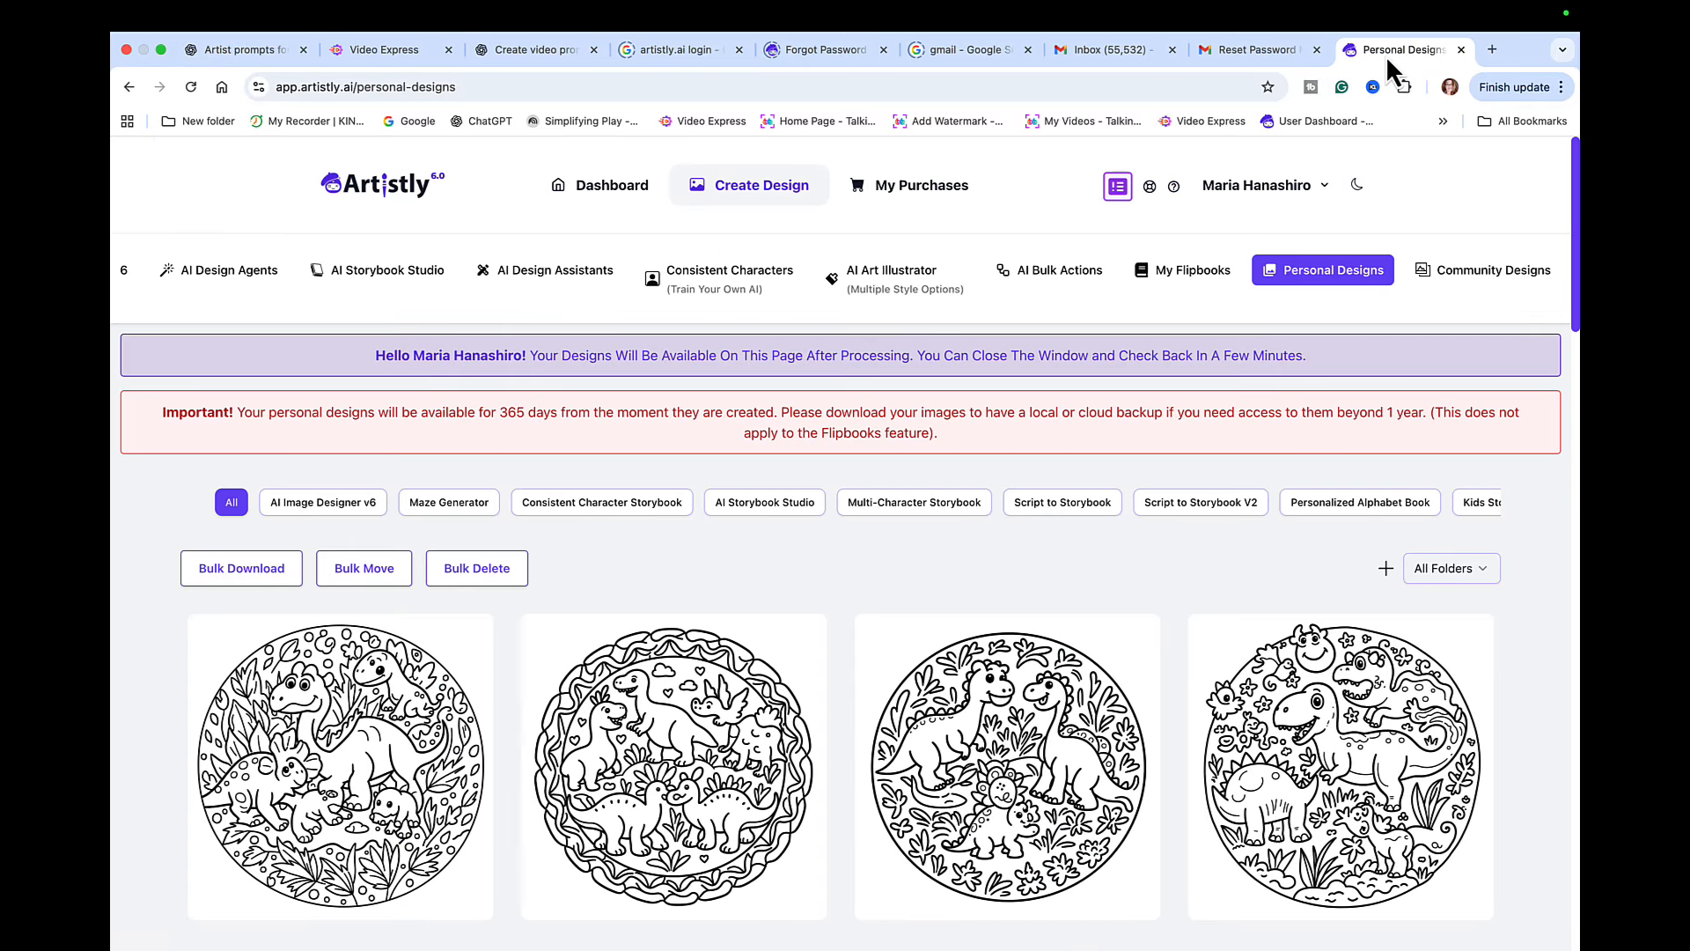
# - Start another AI Art Illustrator design in the Coloring Page style and paste the arctic animals prompt
pyautogui.click(904, 289)
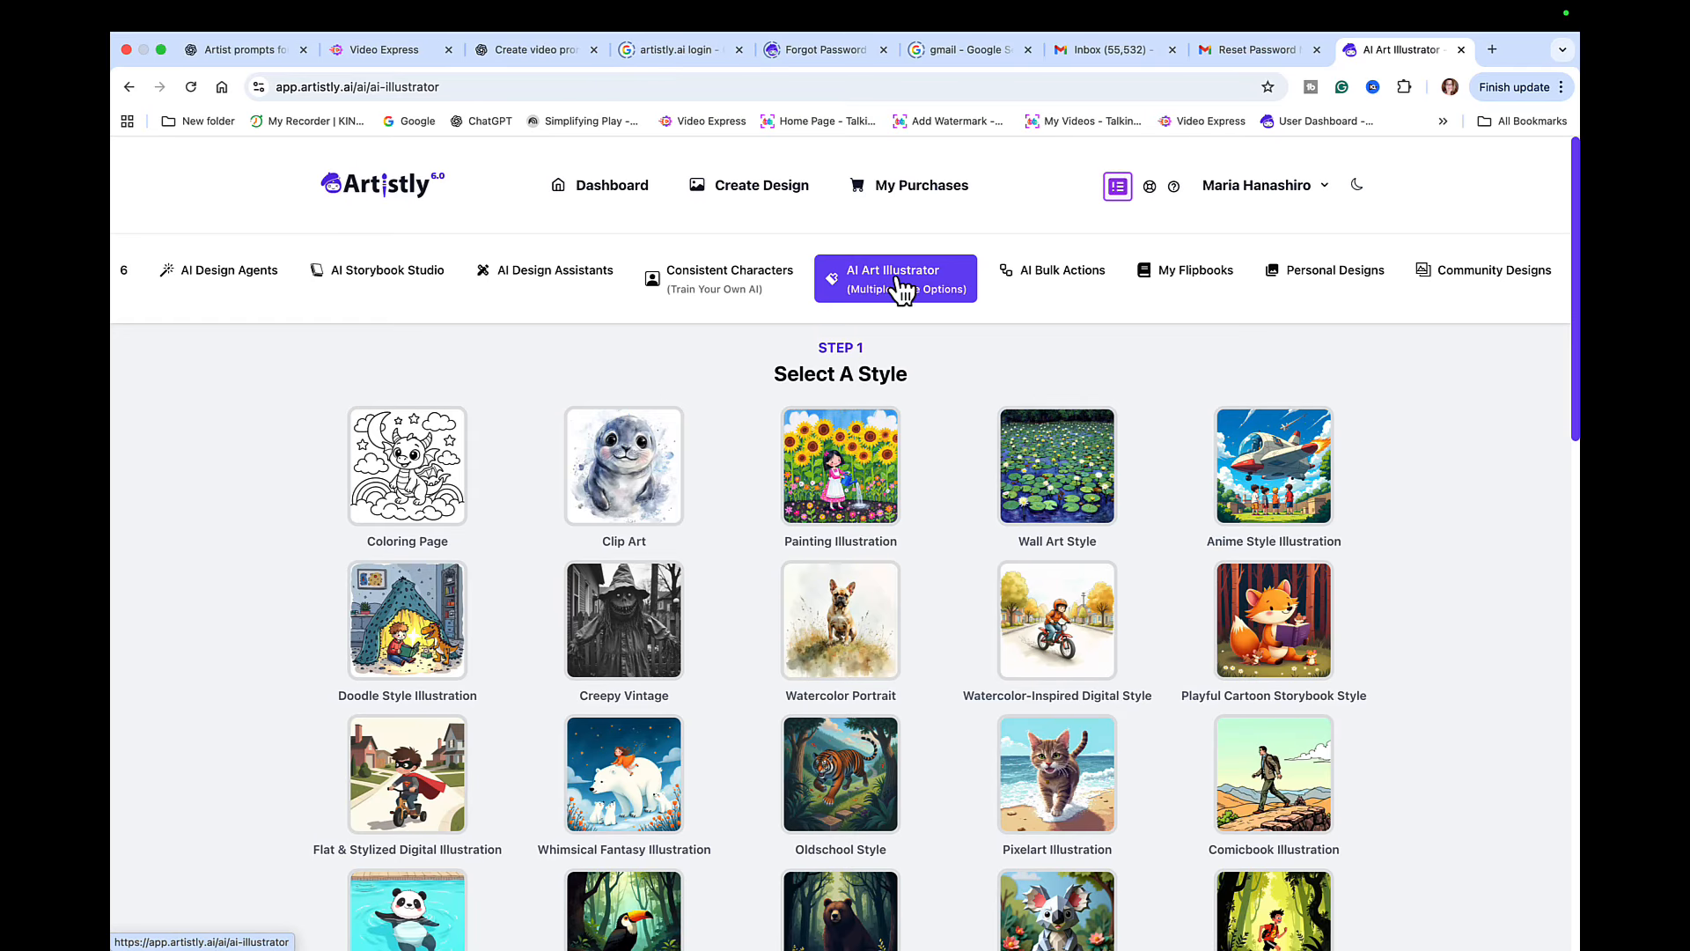
pyautogui.click(437, 483)
pyautogui.scroll(-15, 436, 484)
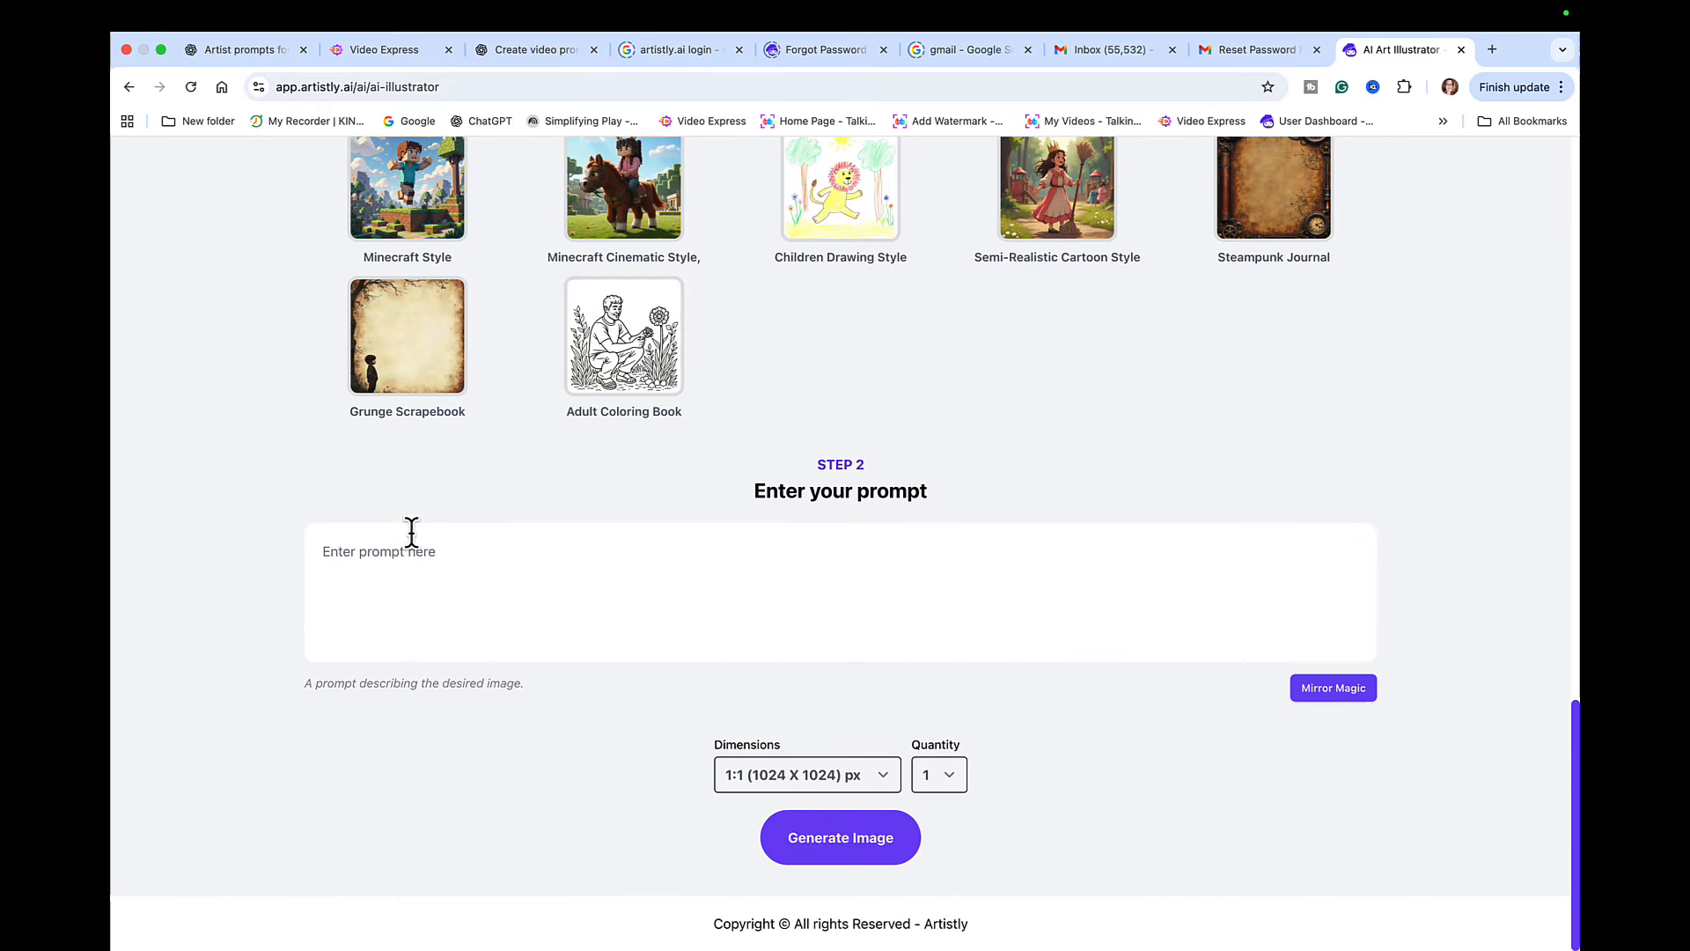
pyautogui.click(403, 544)
pyautogui.press('super+v')
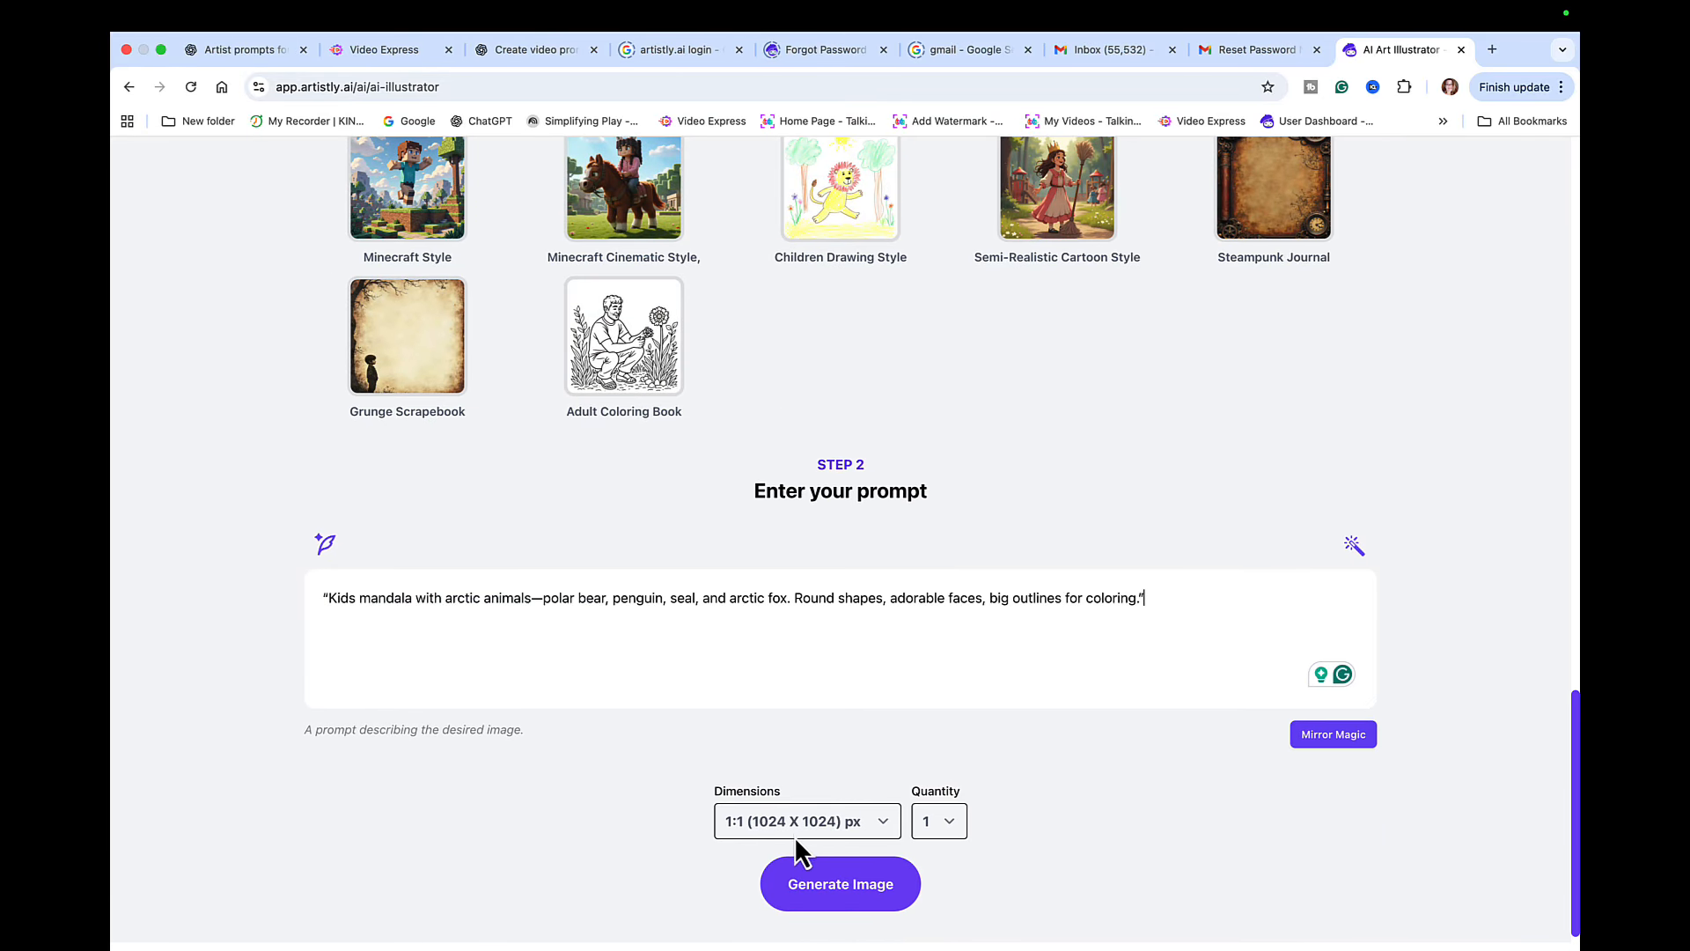
# - Set the quantity to 4 and generate the arctic animals mandala images
pyautogui.click(949, 831)
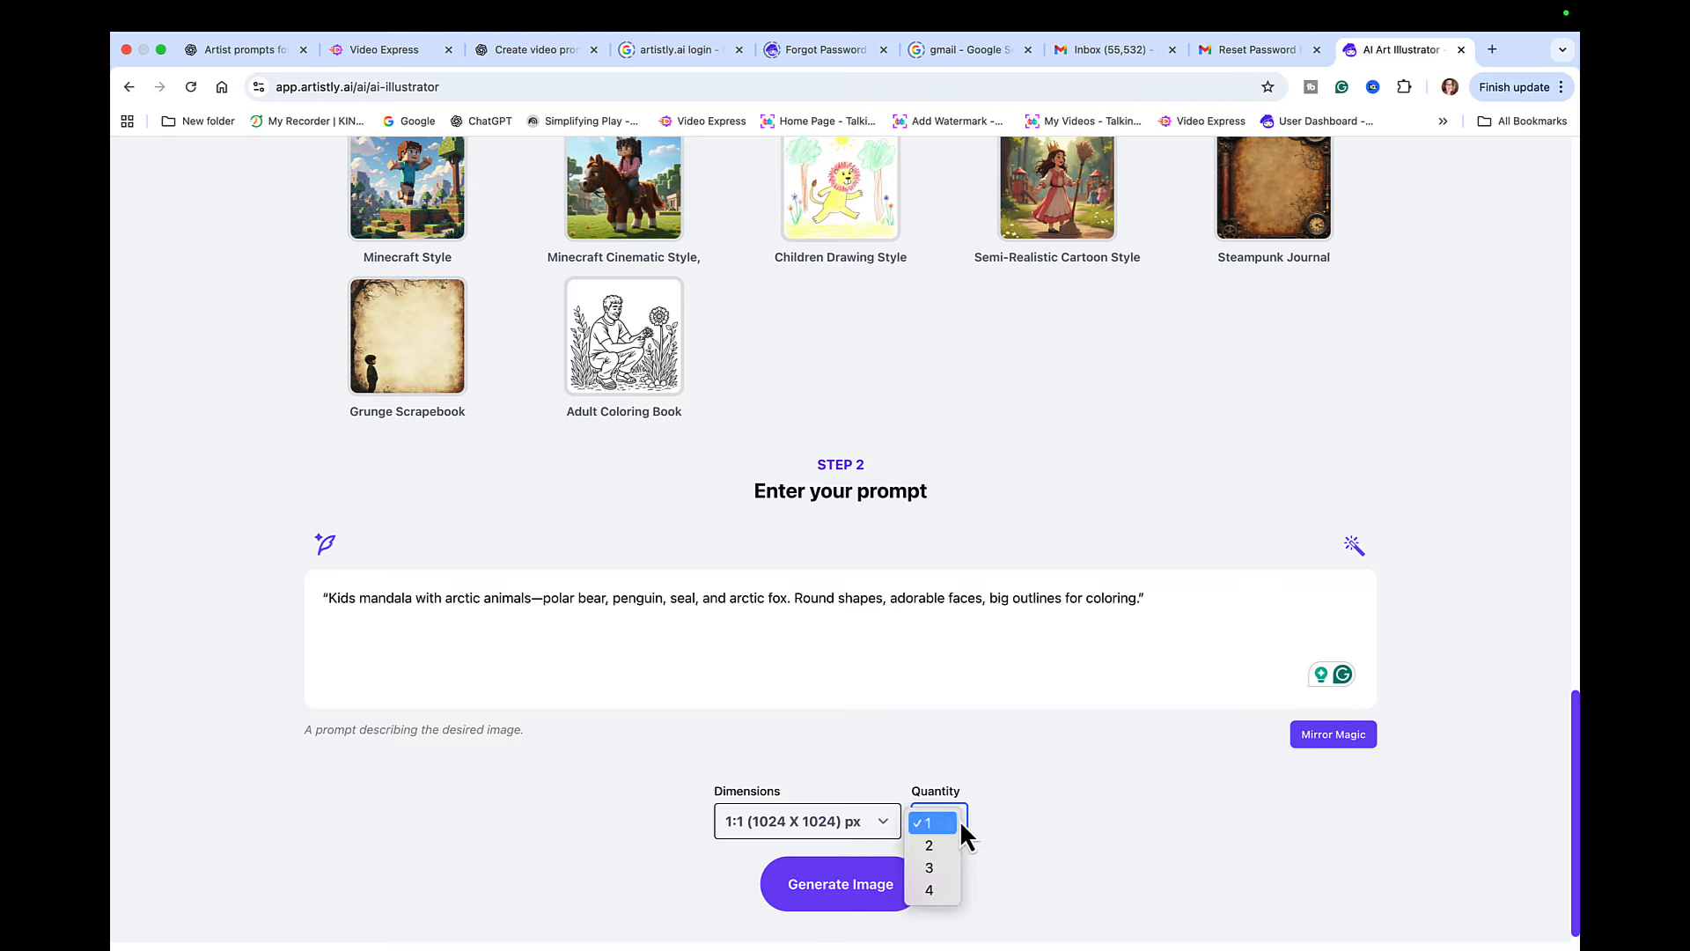
pyautogui.click(933, 895)
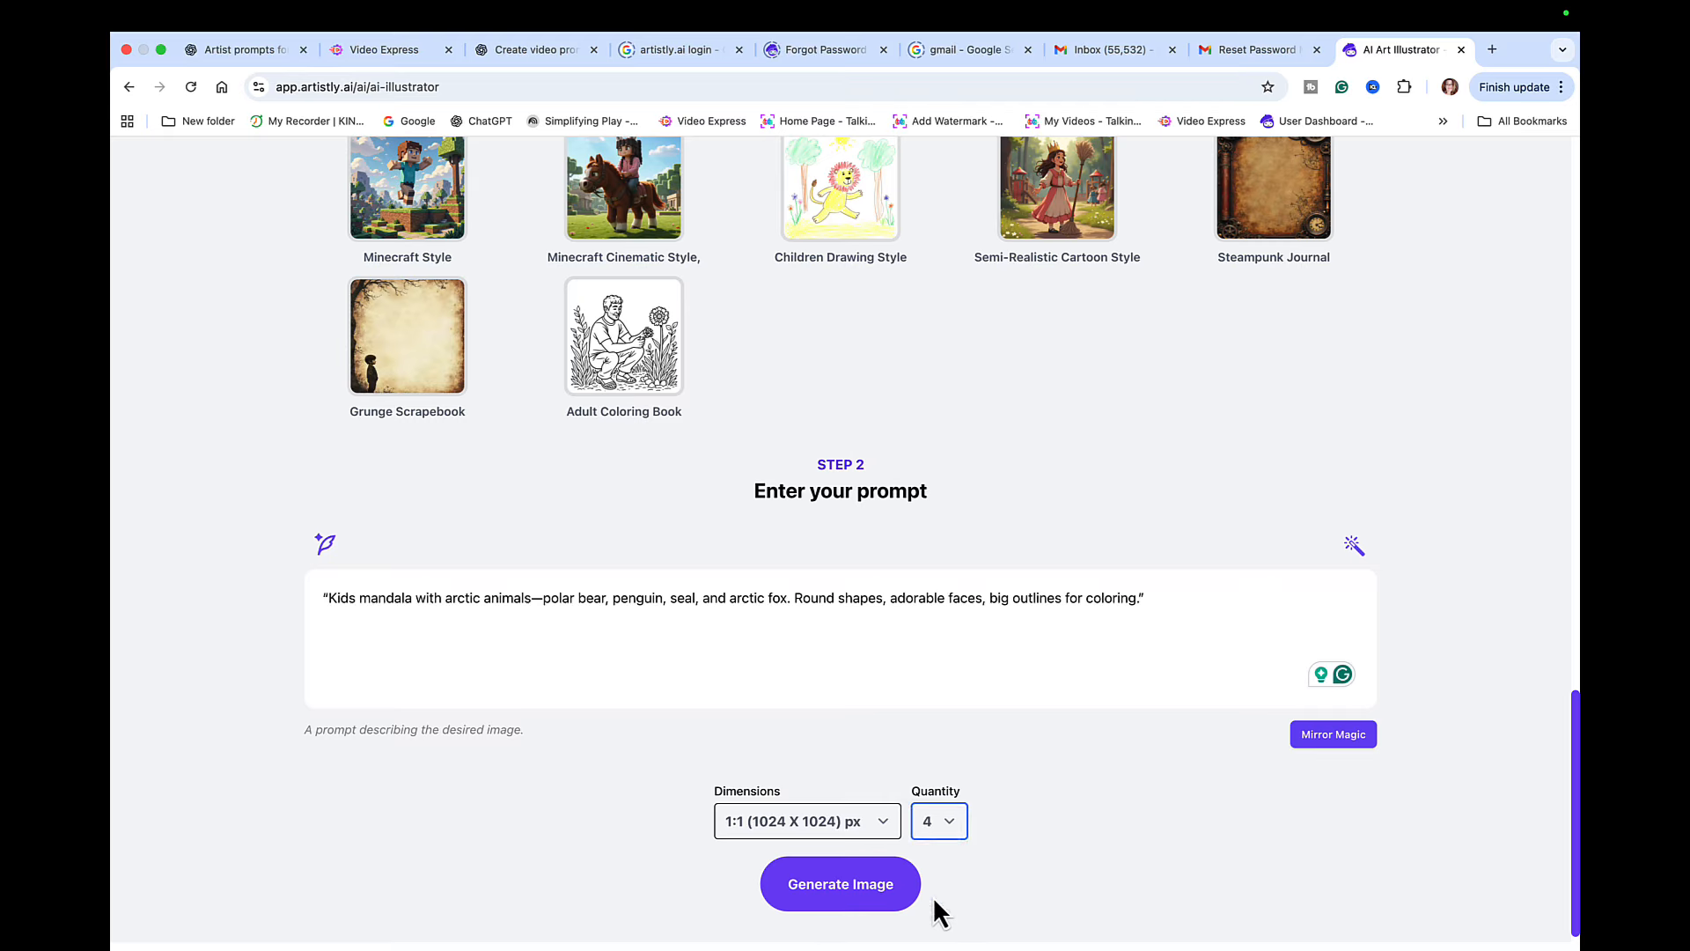
pyautogui.click(847, 883)
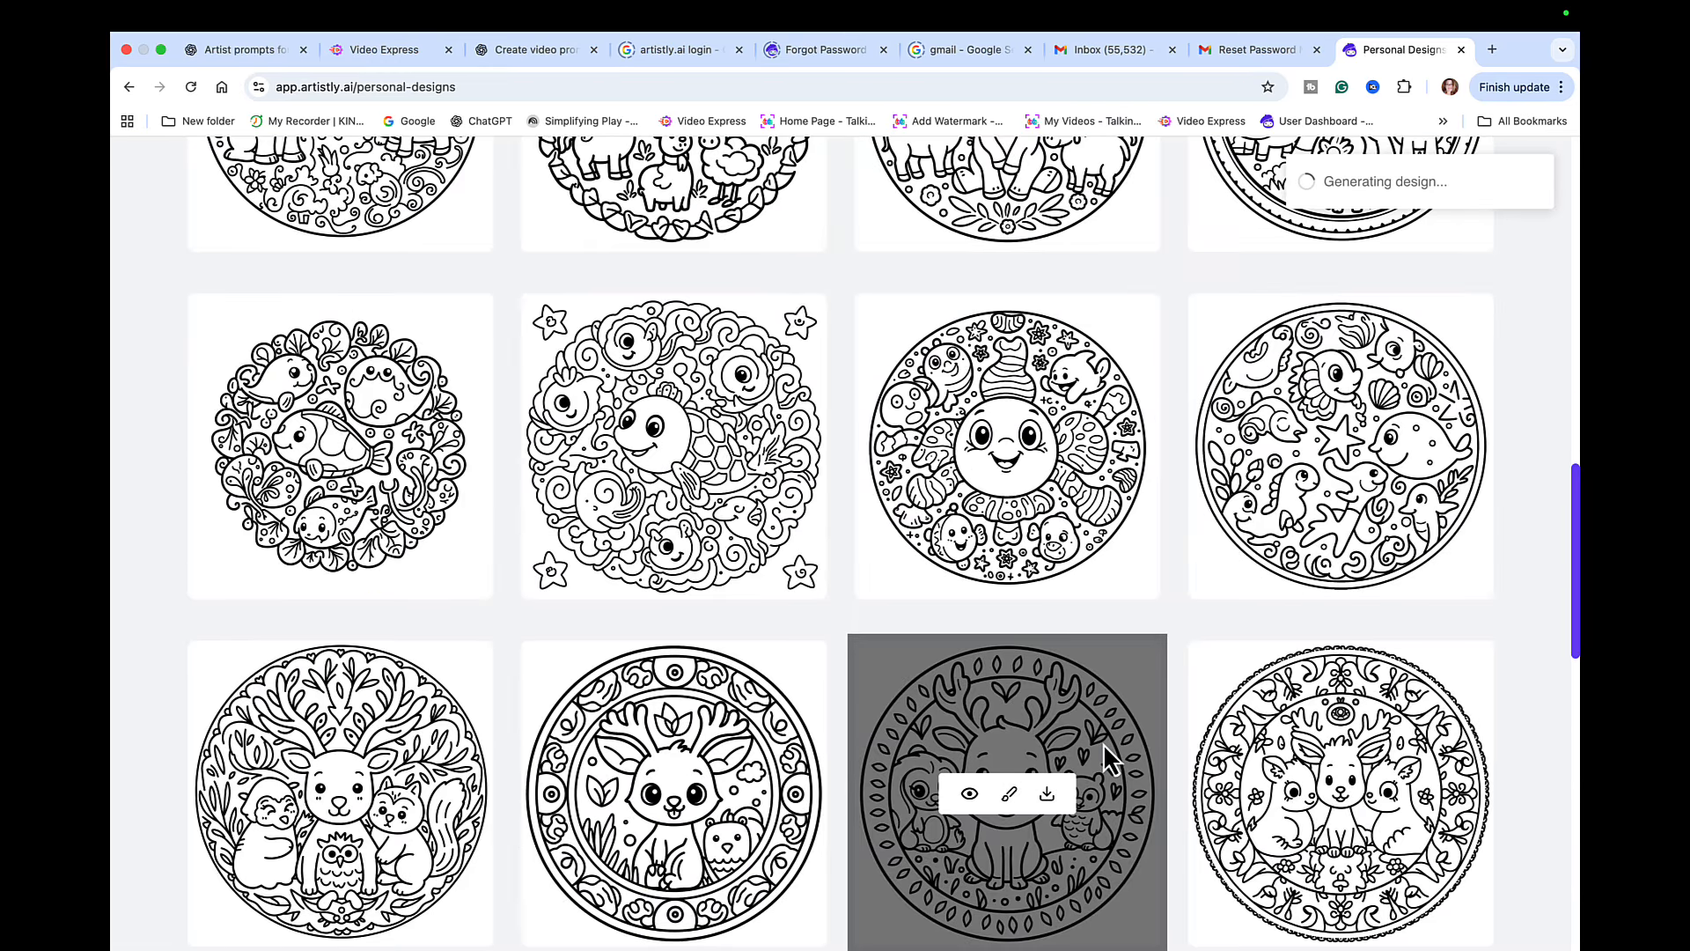
# - View the details of the fourth arctic animals mandala in the first row of designs and close them
pyautogui.scroll(-1, 1107, 759)
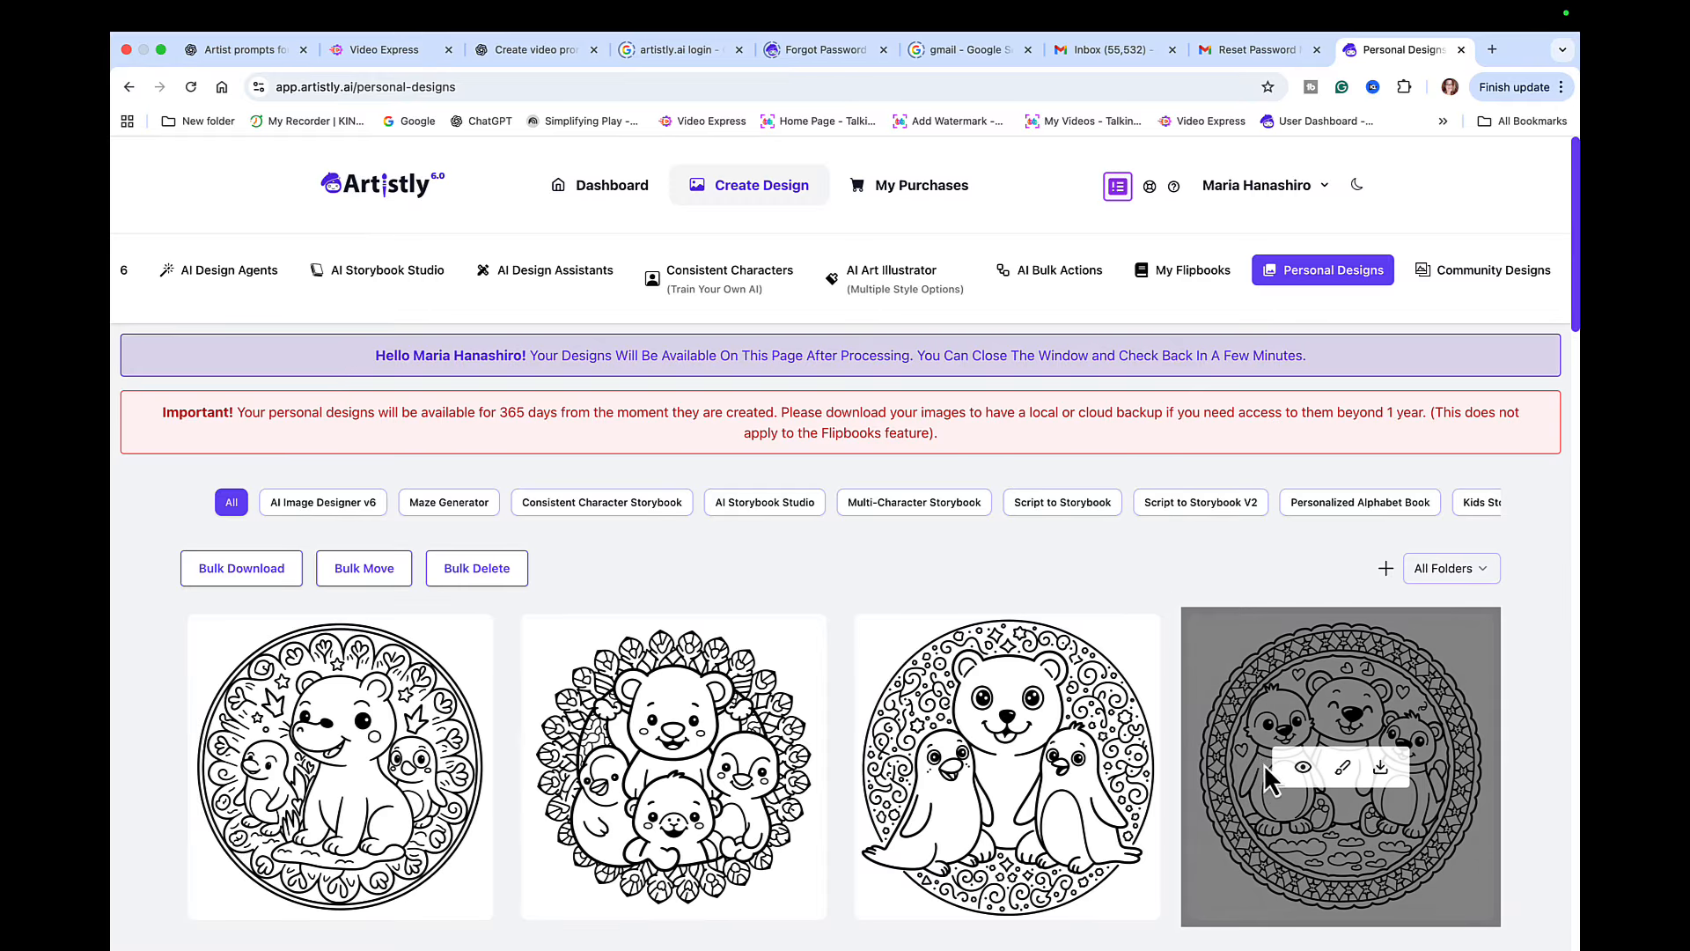
pyautogui.click(1302, 767)
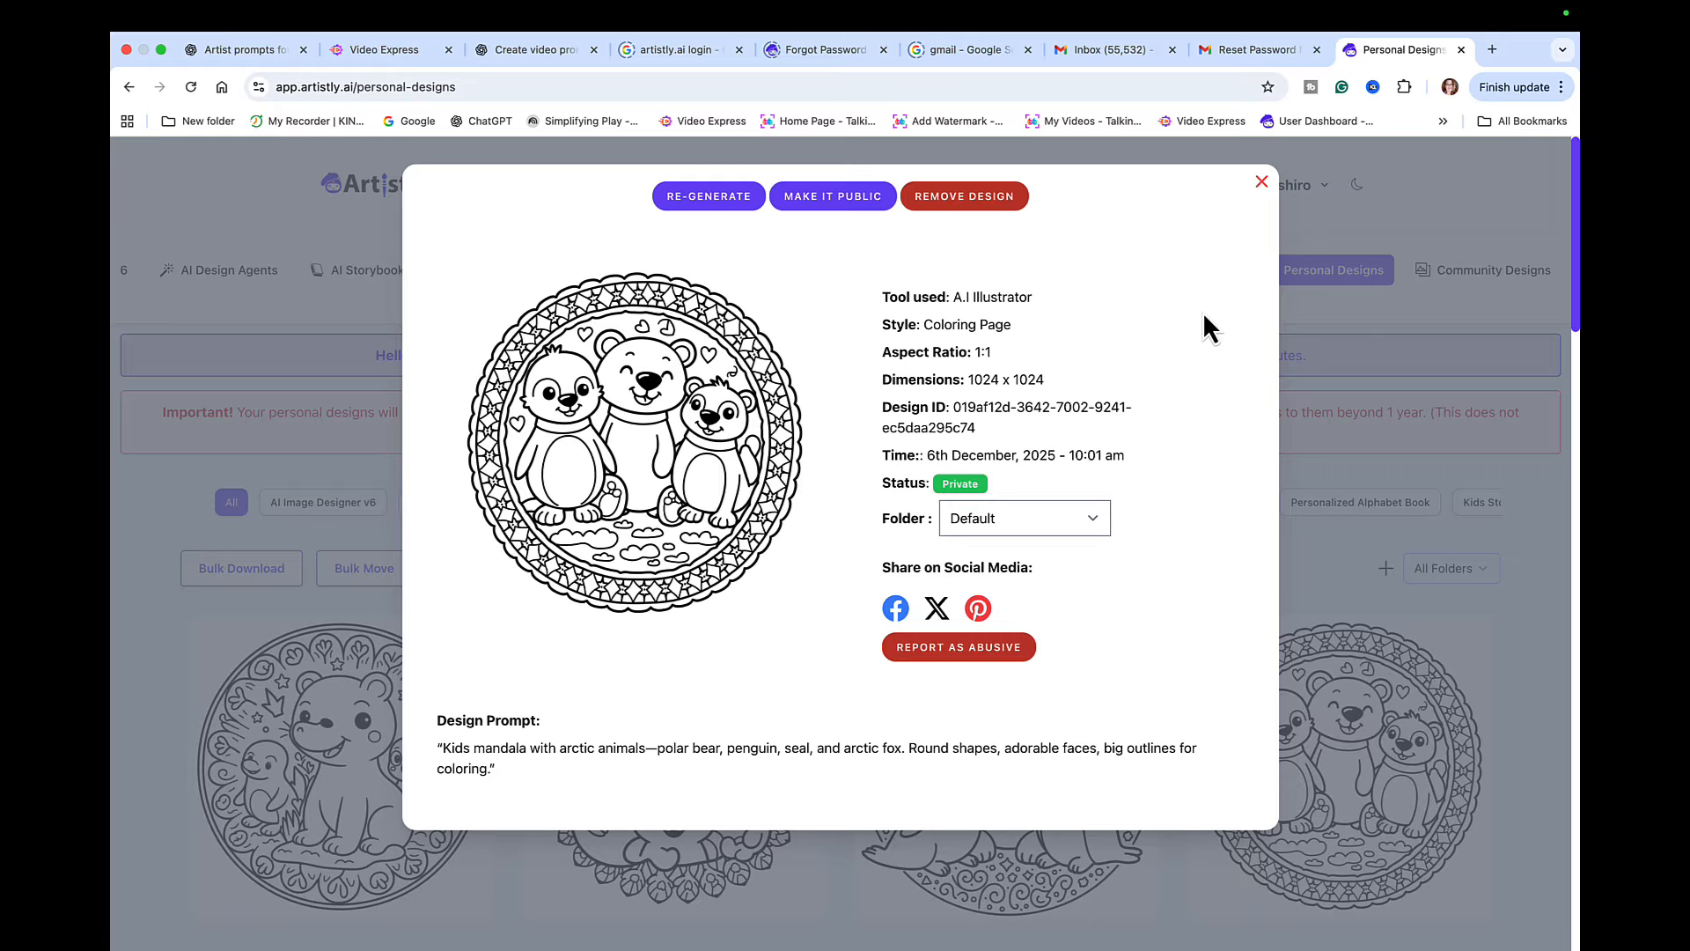
pyautogui.click(1261, 182)
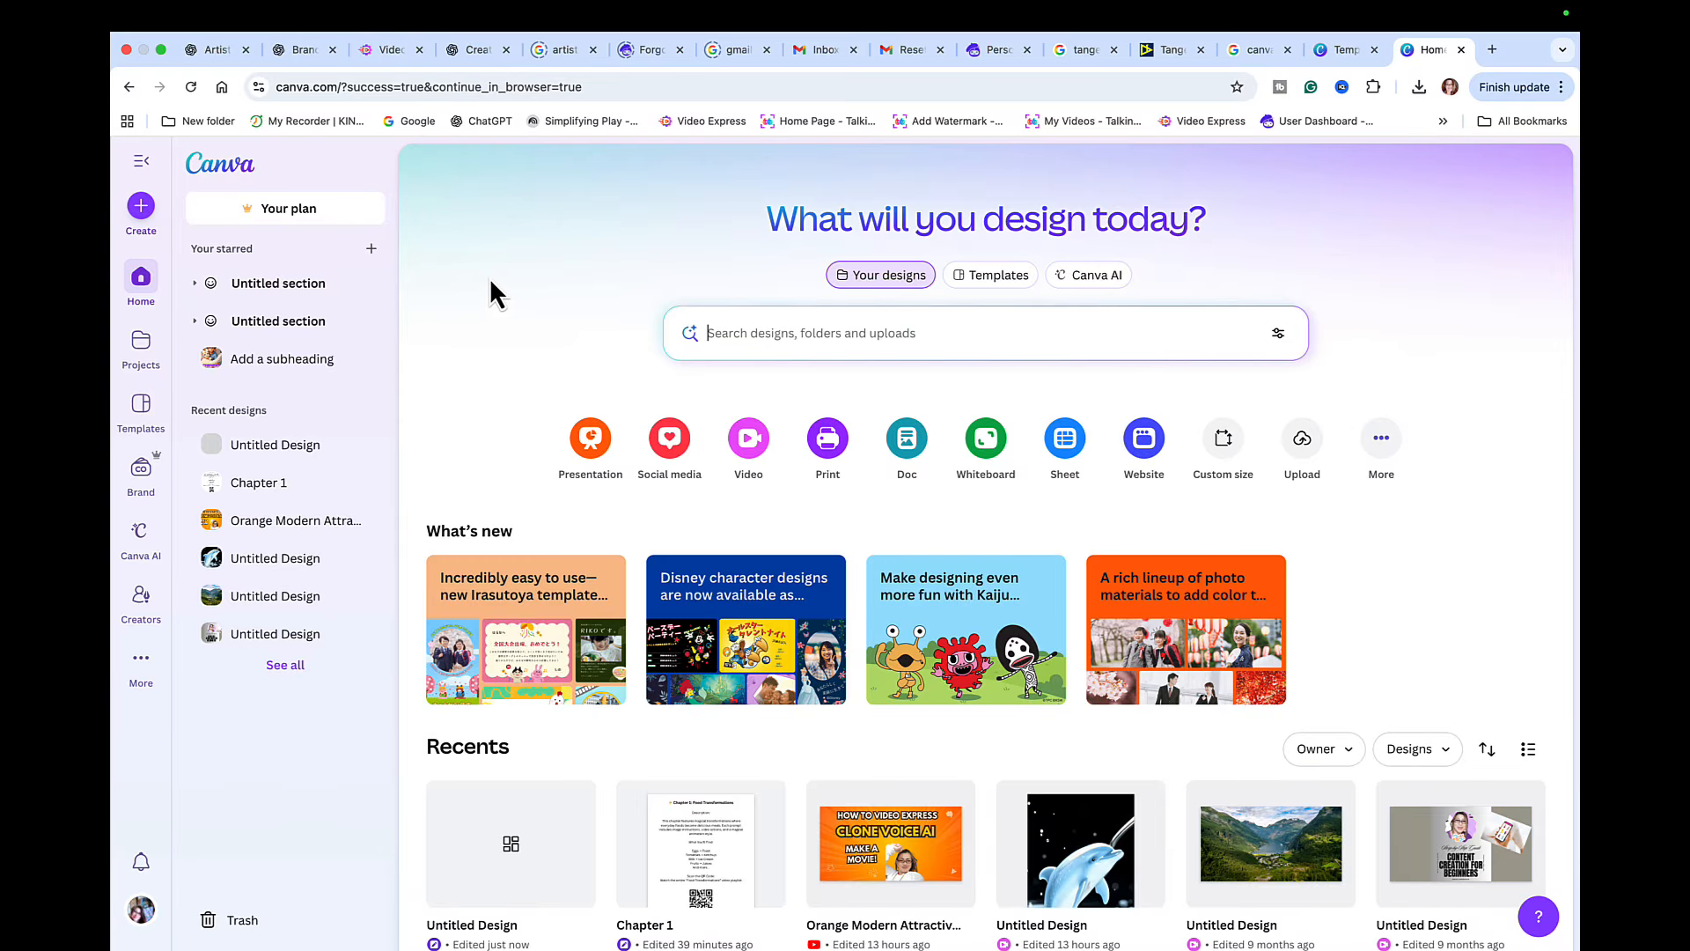
# - Create a new custom-size design 8.5 in wide and 8.5 in high
pyautogui.click(143, 209)
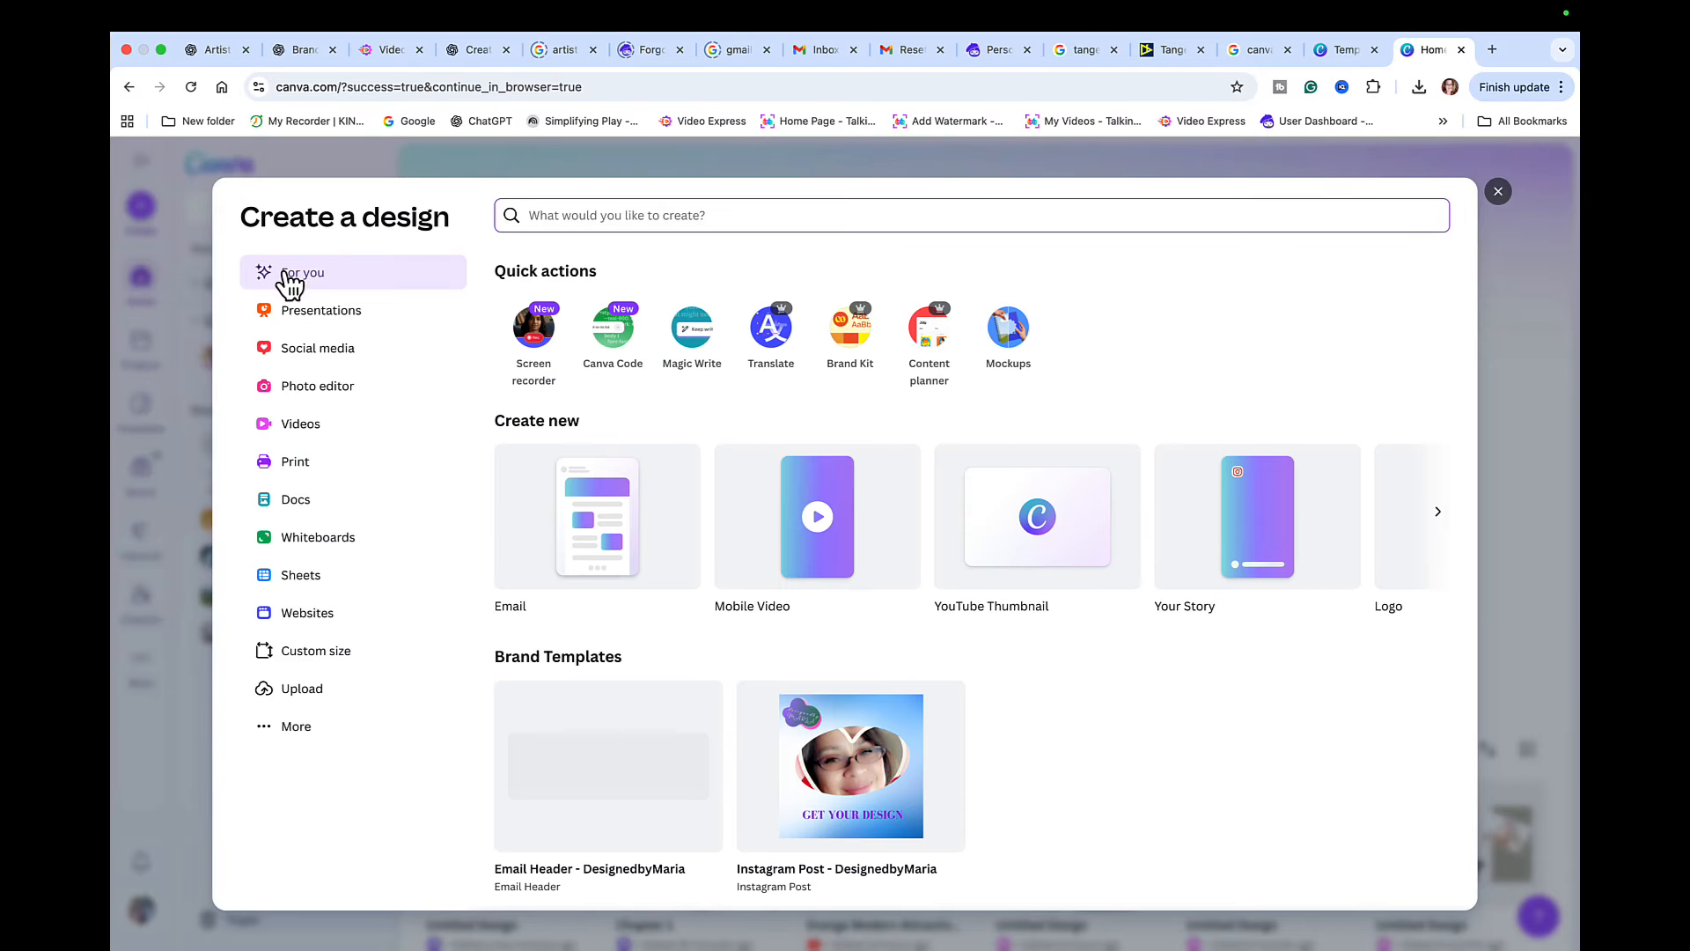
pyautogui.click(343, 653)
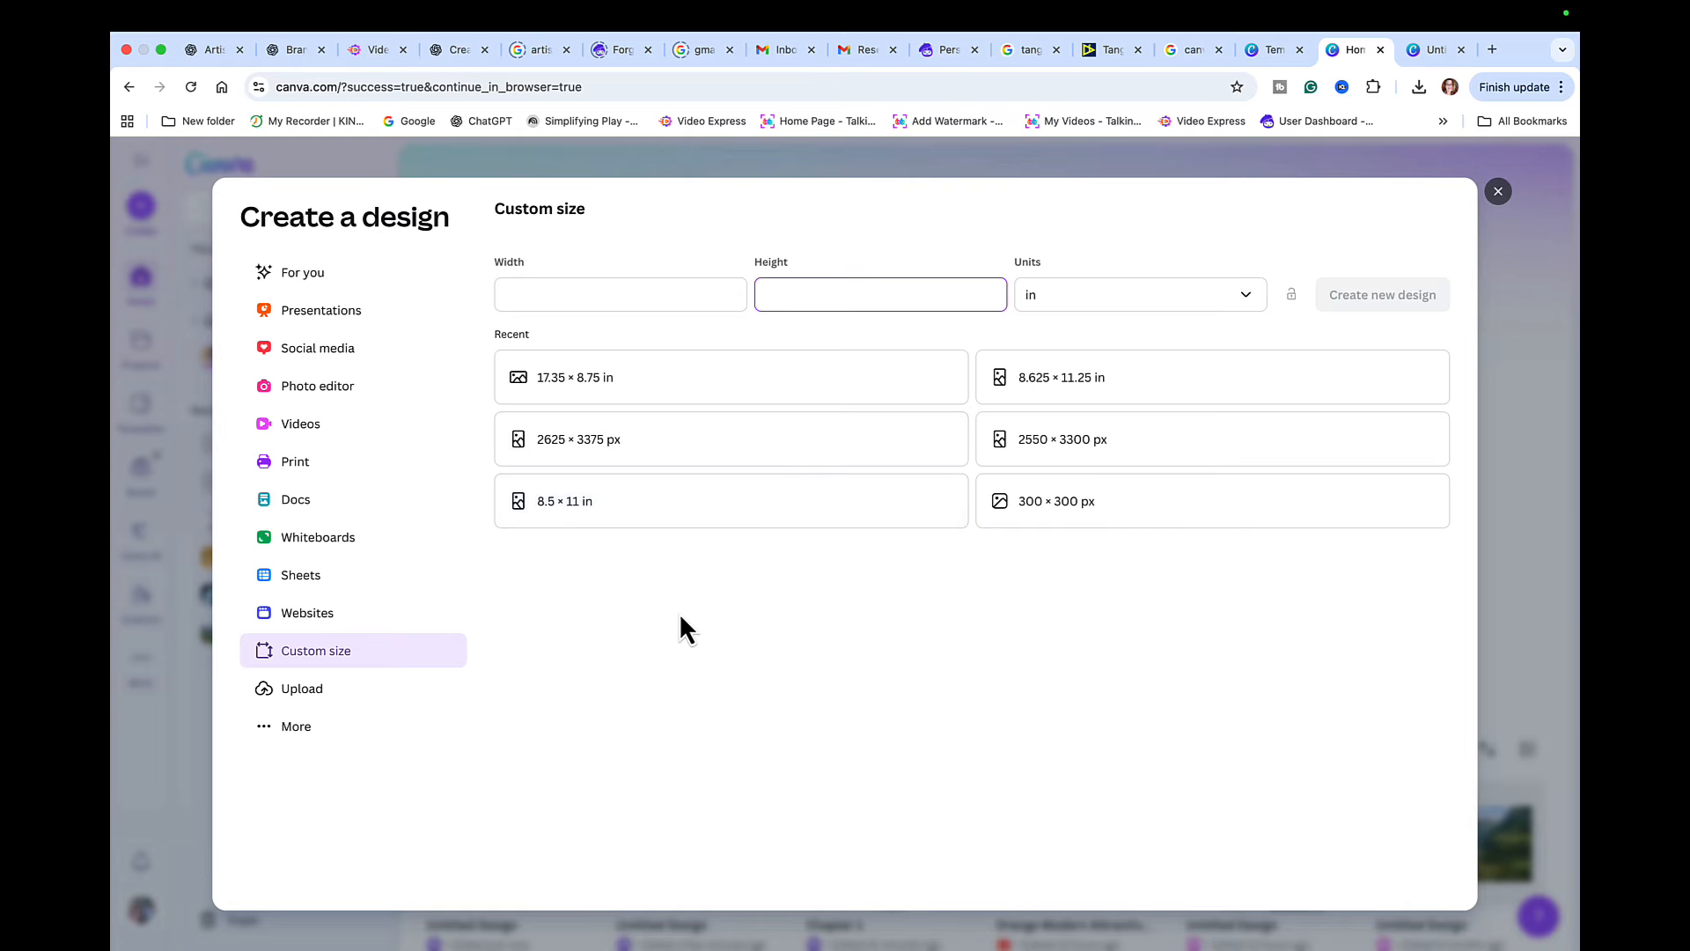
pyautogui.click(622, 297)
pyautogui.write('8.5')
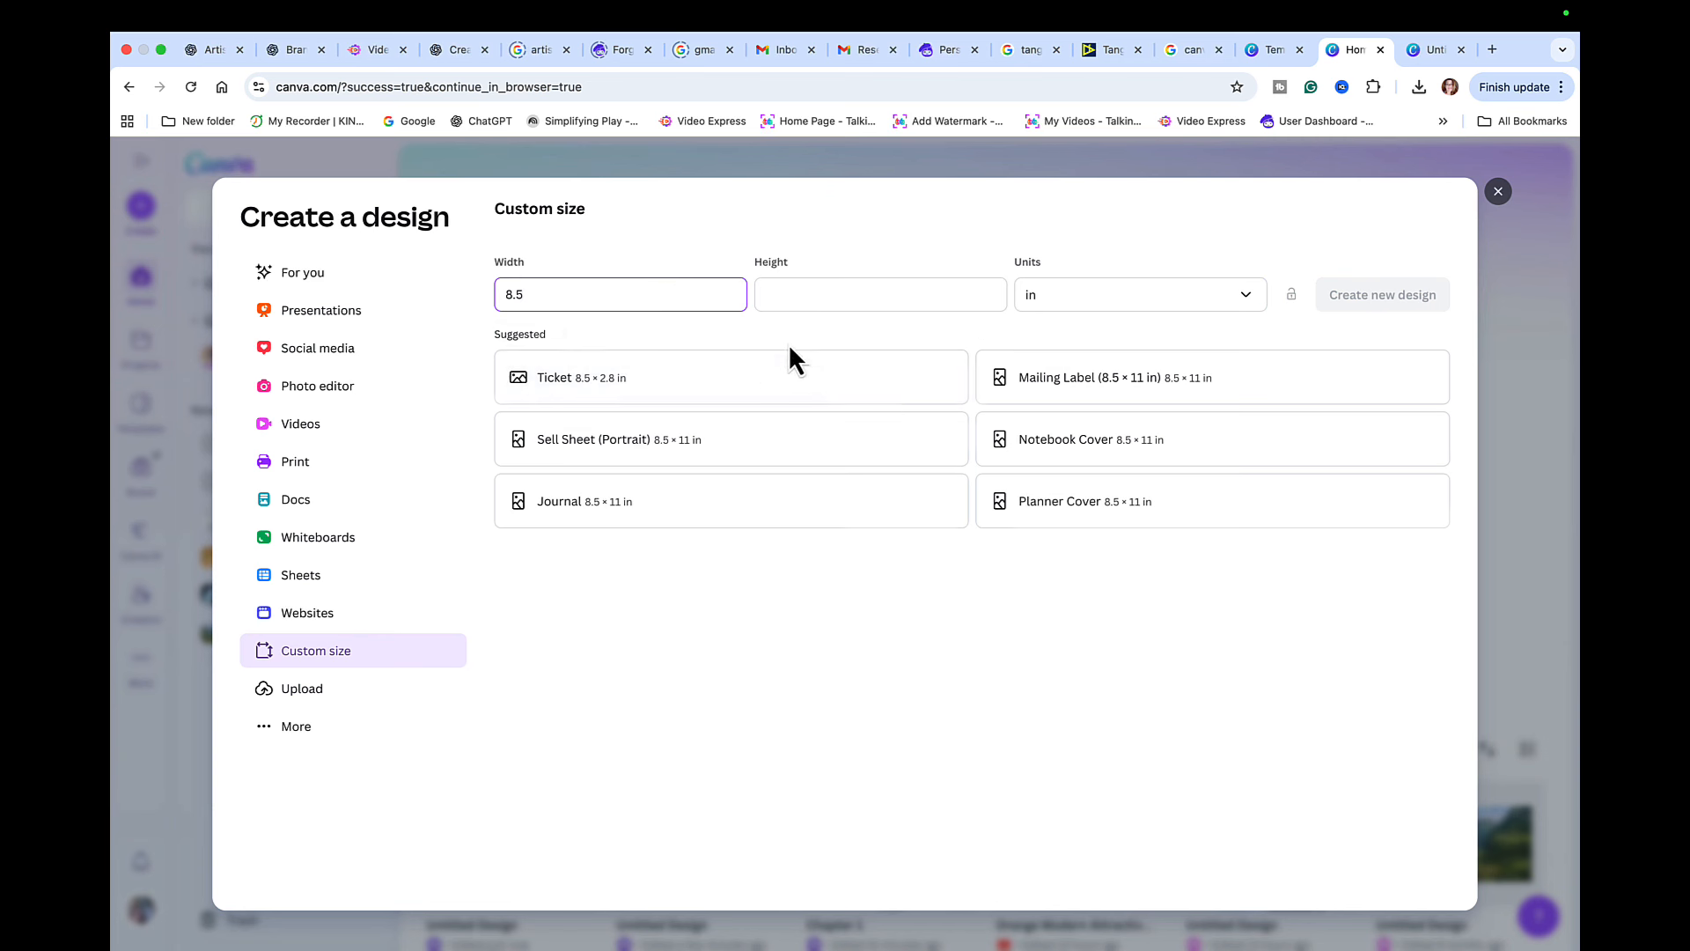
pyautogui.click(858, 286)
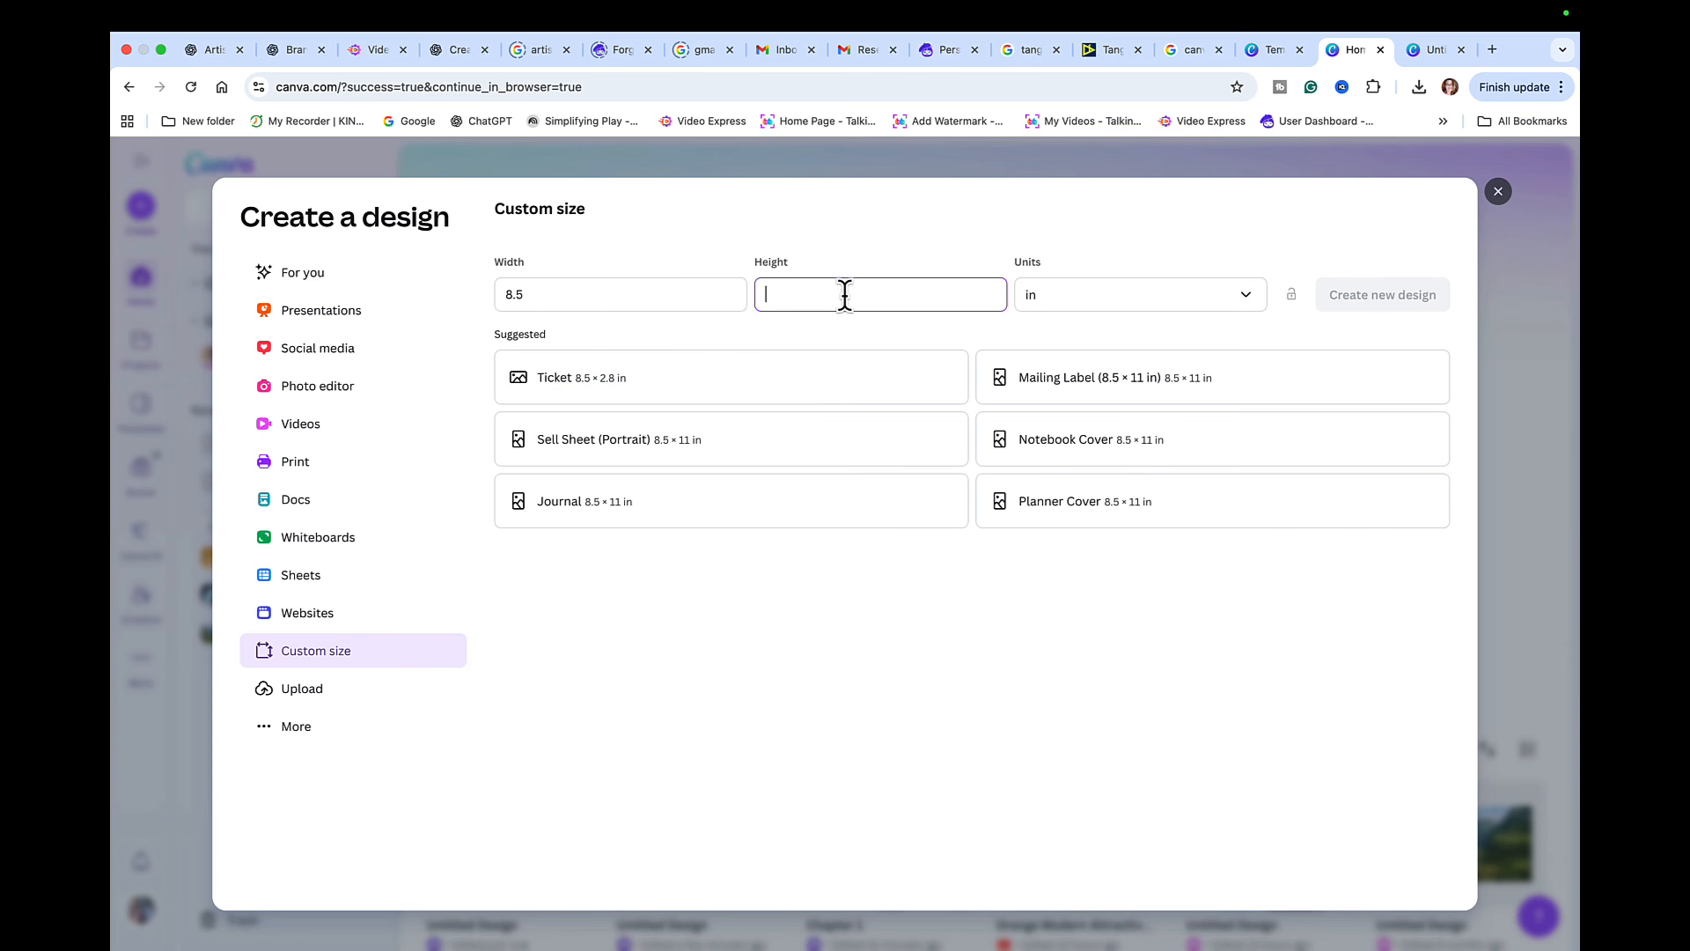
pyautogui.write('8.5')
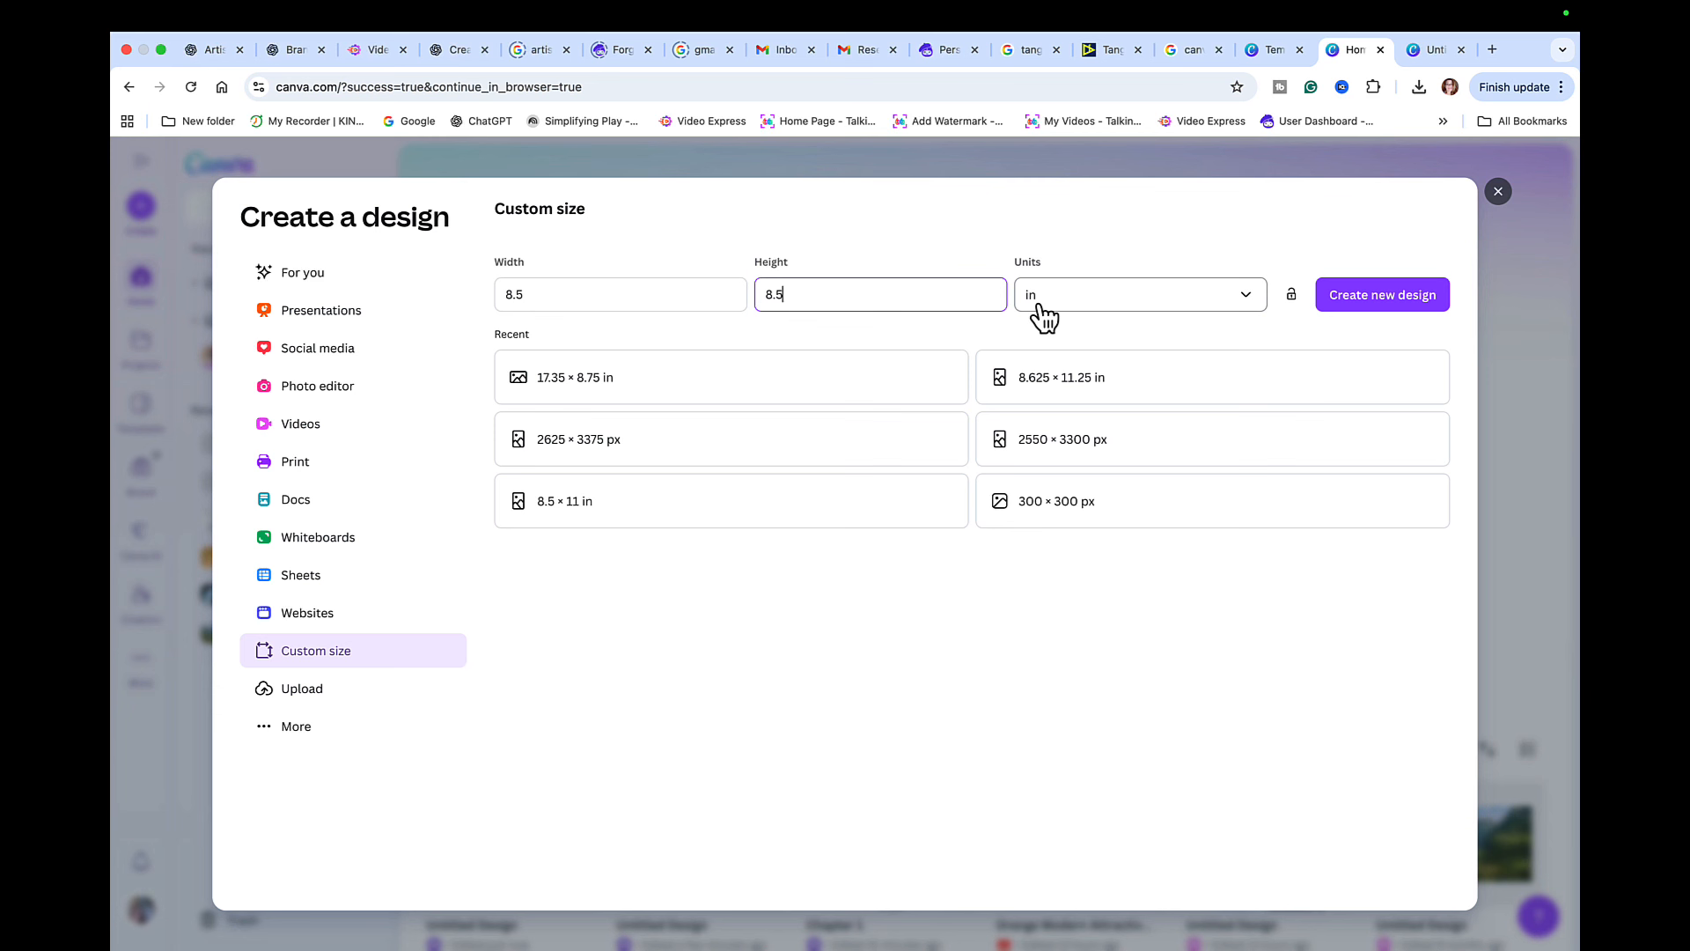
pyautogui.click(1400, 299)
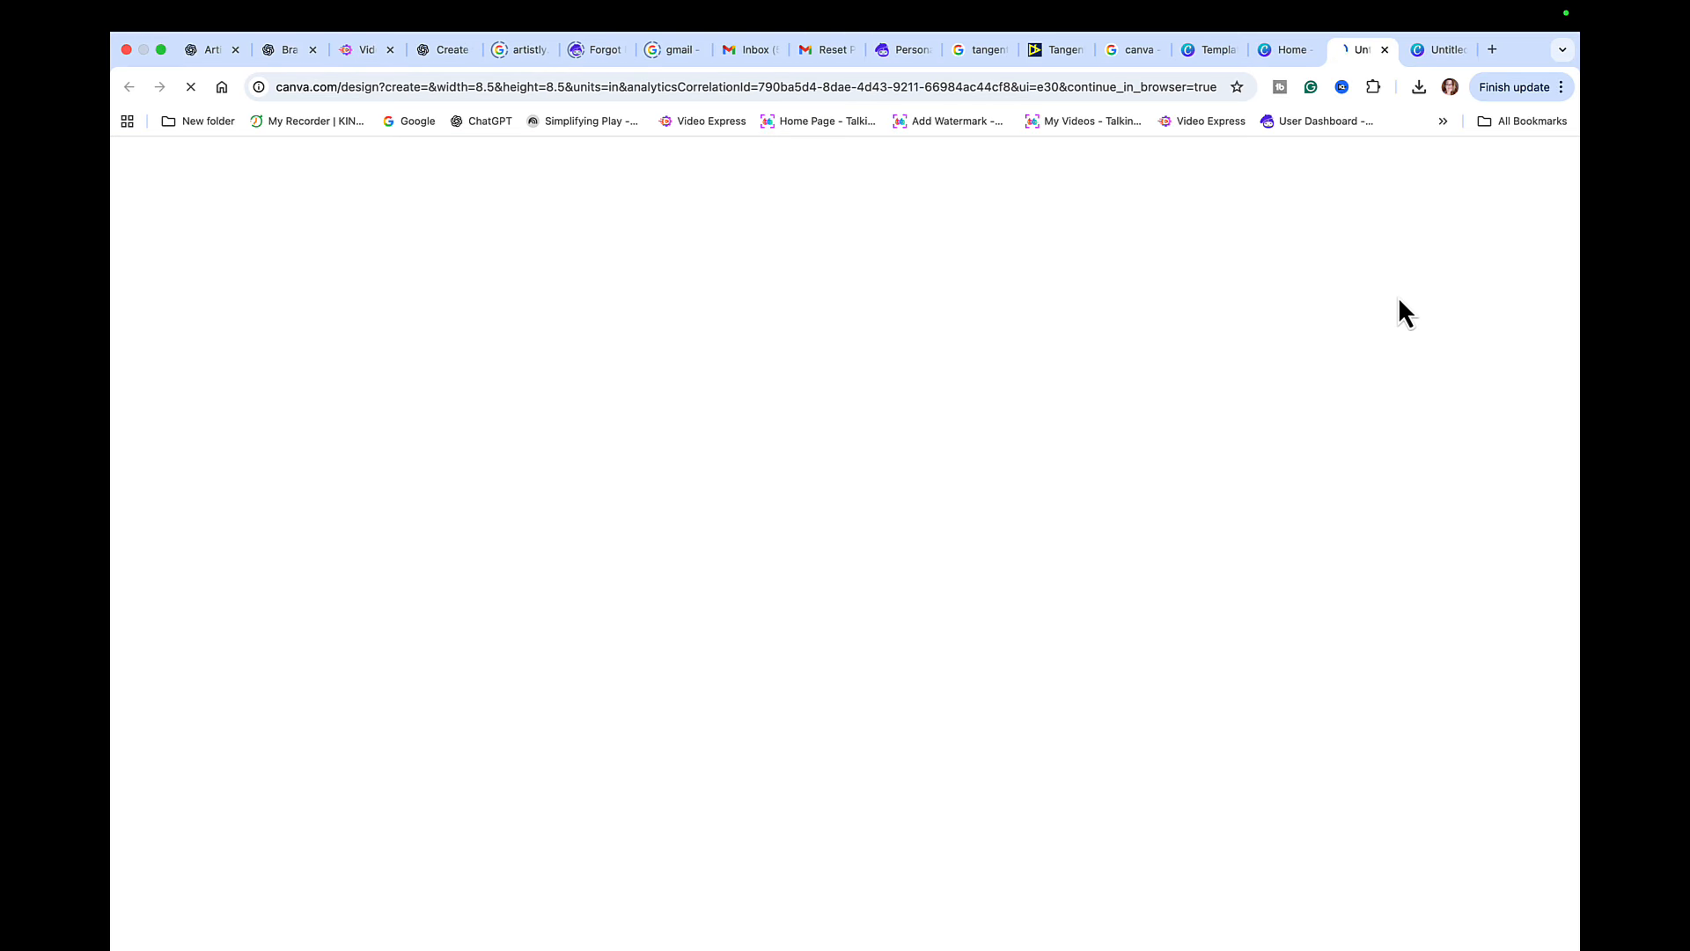
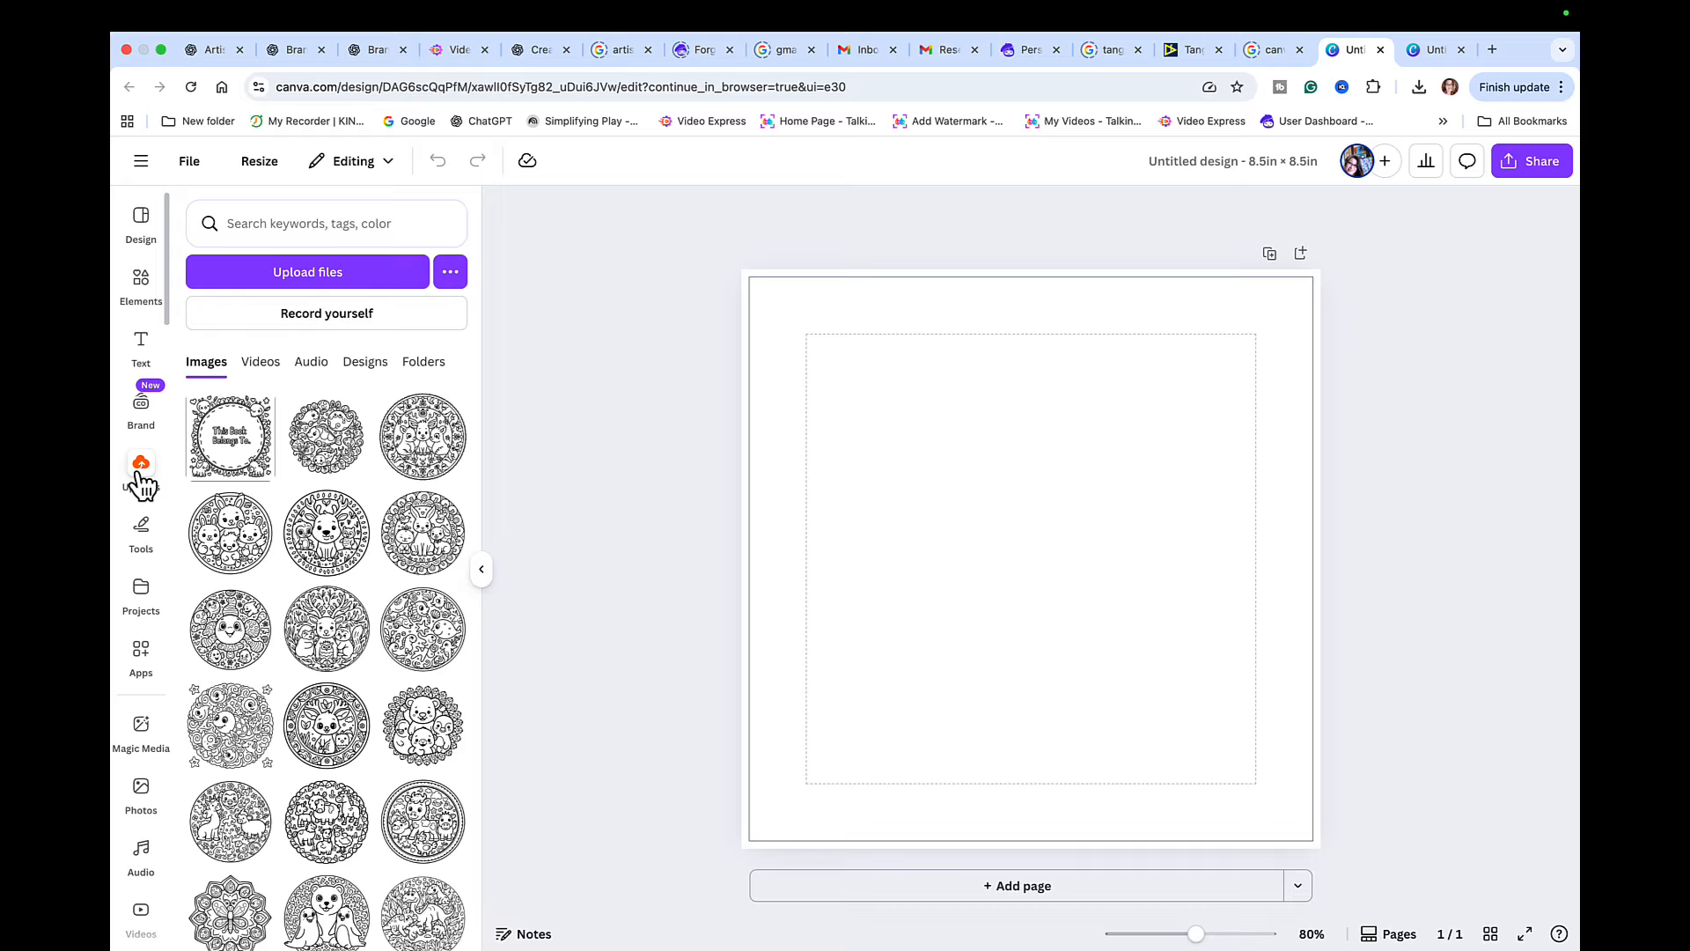
# - Place the "This Book Belongs To." image on the first page and check the margin and print bleed display settings
pyautogui.moveTo(259, 435); pyautogui.dragTo(986, 467)
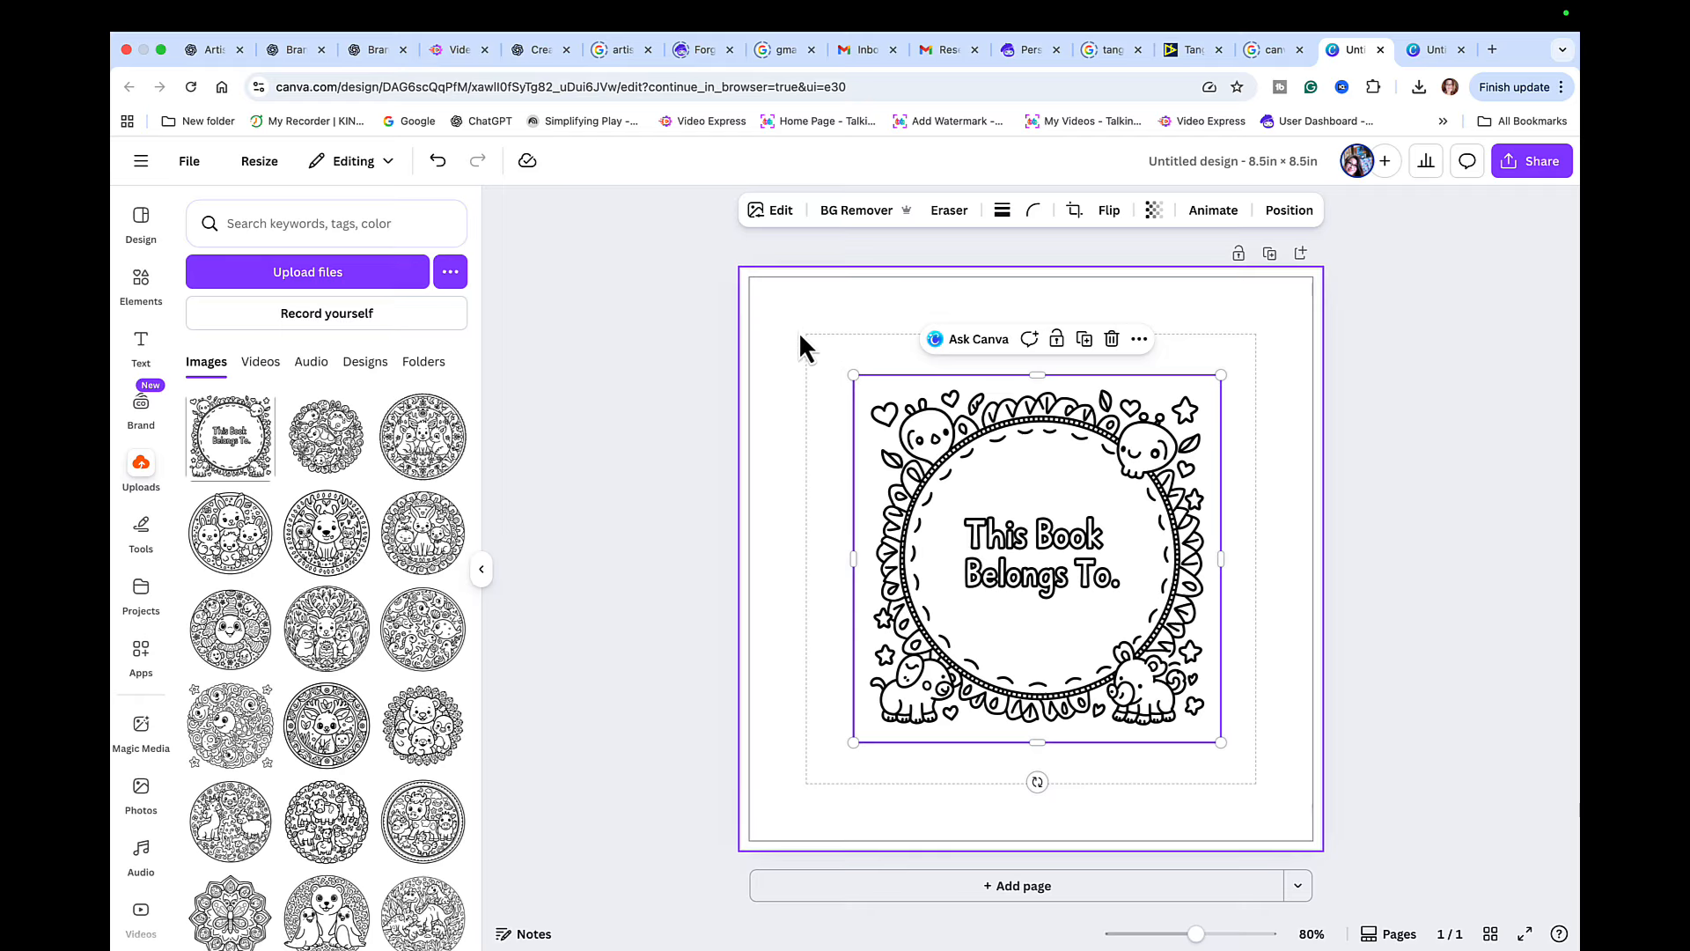
pyautogui.click(192, 162)
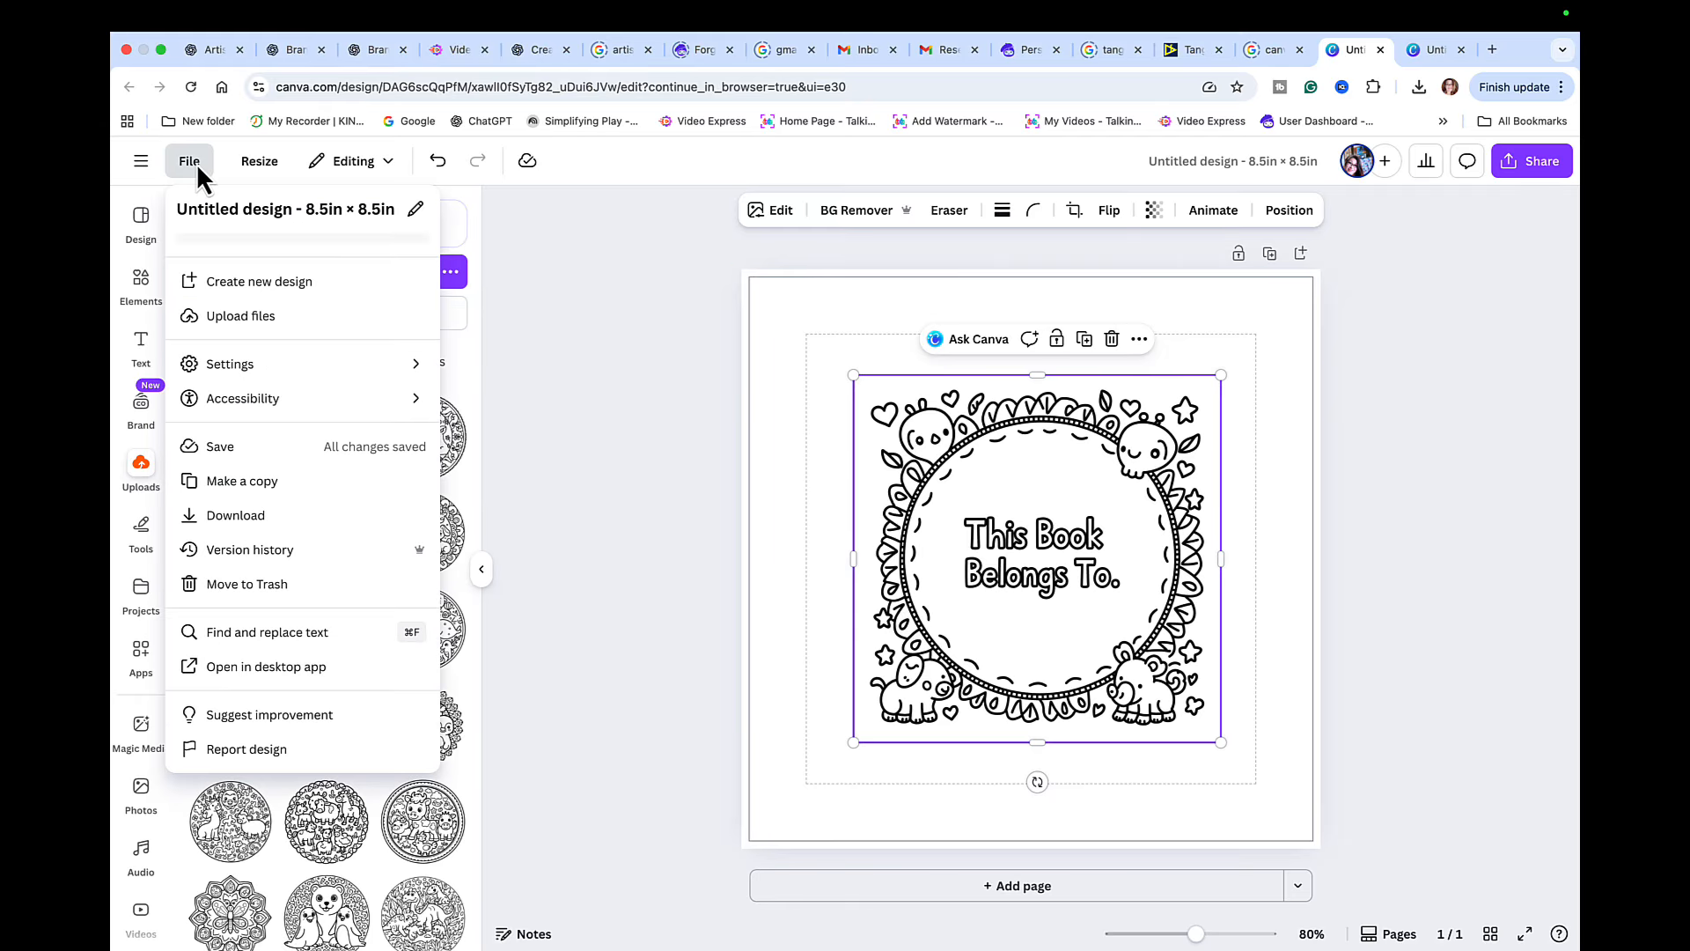
pyautogui.moveTo(295, 374)
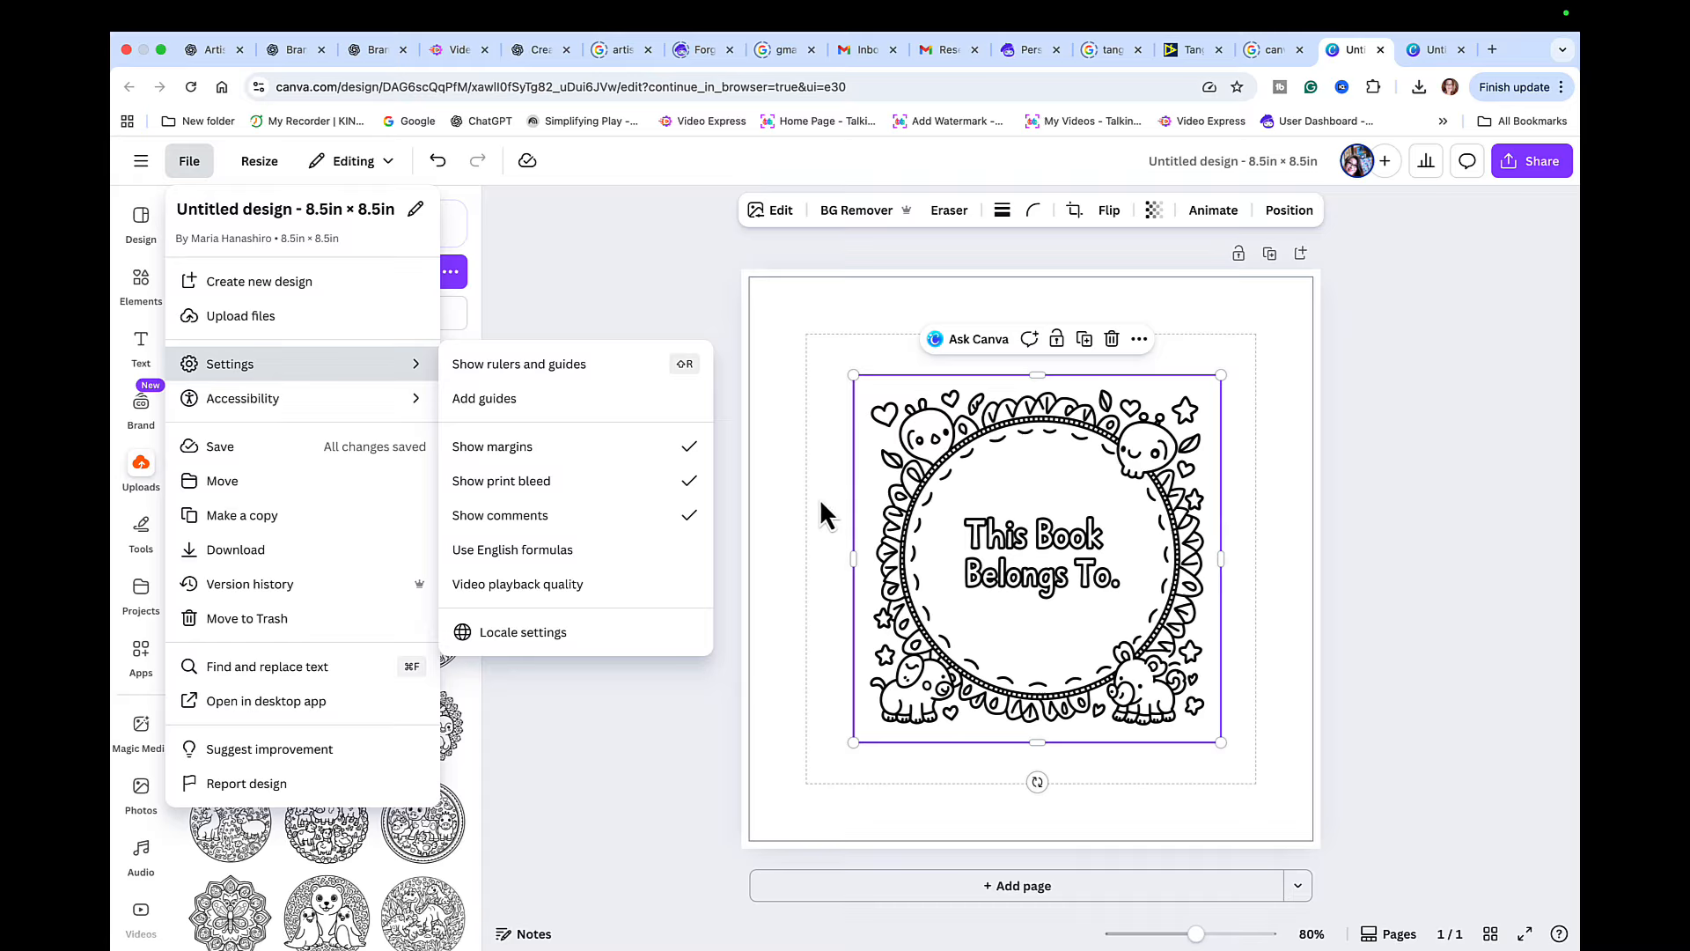
pyautogui.click(824, 536)
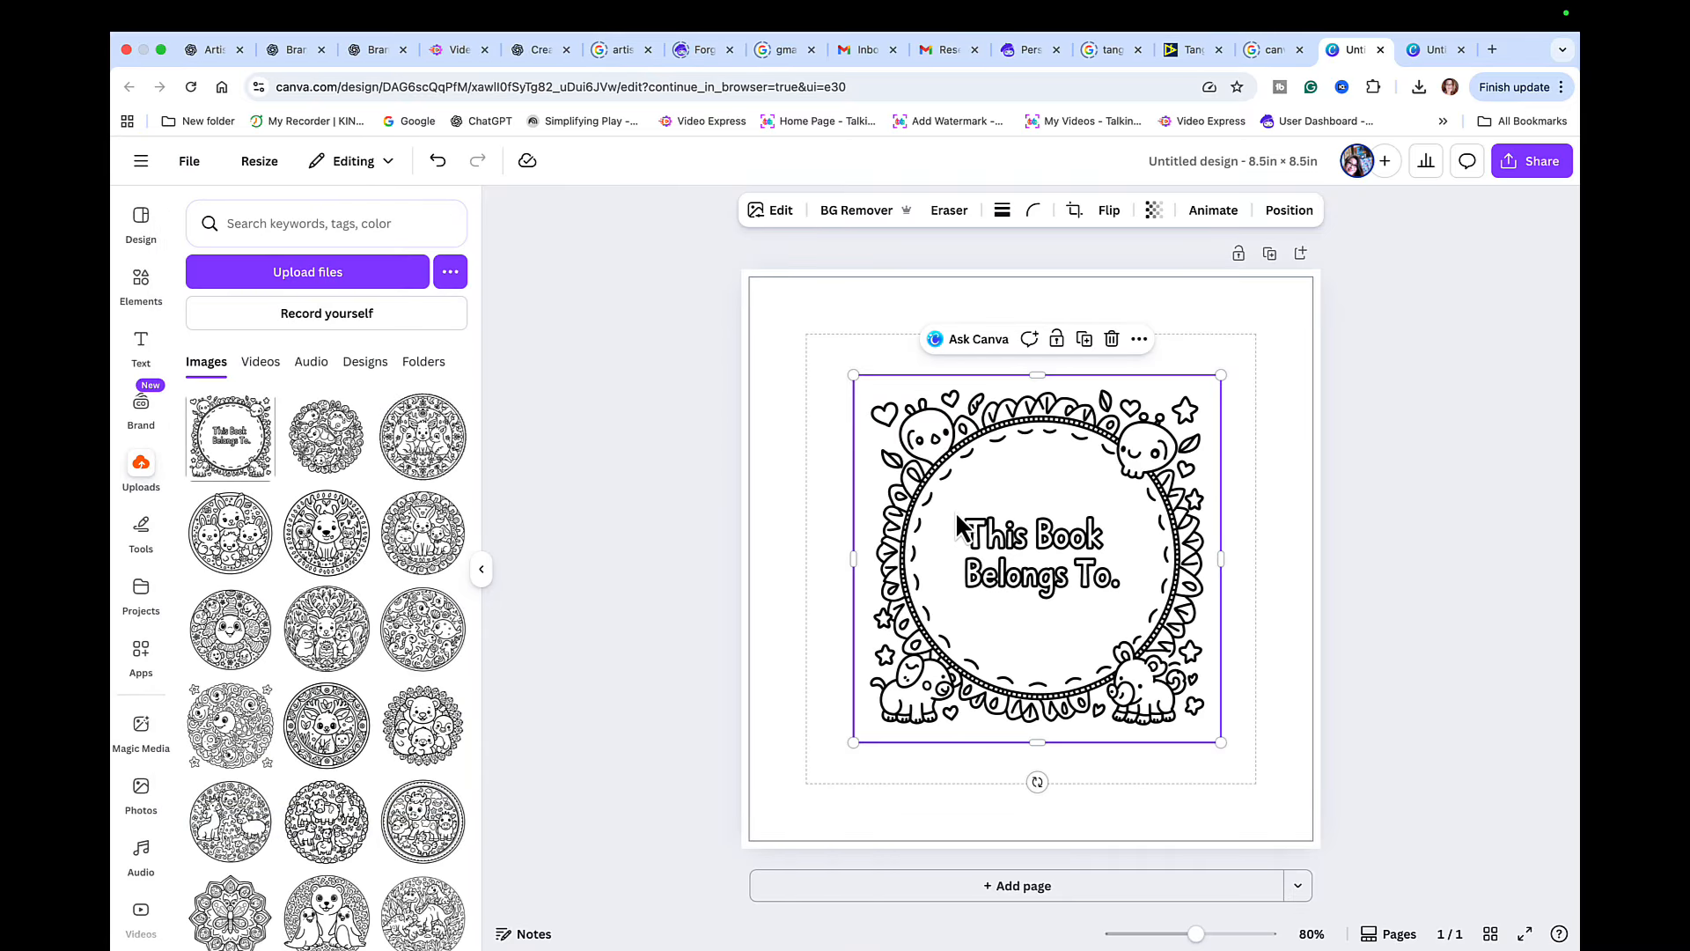
# - Align the "This Book Belongs To." image with the upper-left margin corner and enlarge it to fill the margin guides
pyautogui.moveTo(958, 519); pyautogui.dragTo(908, 473)
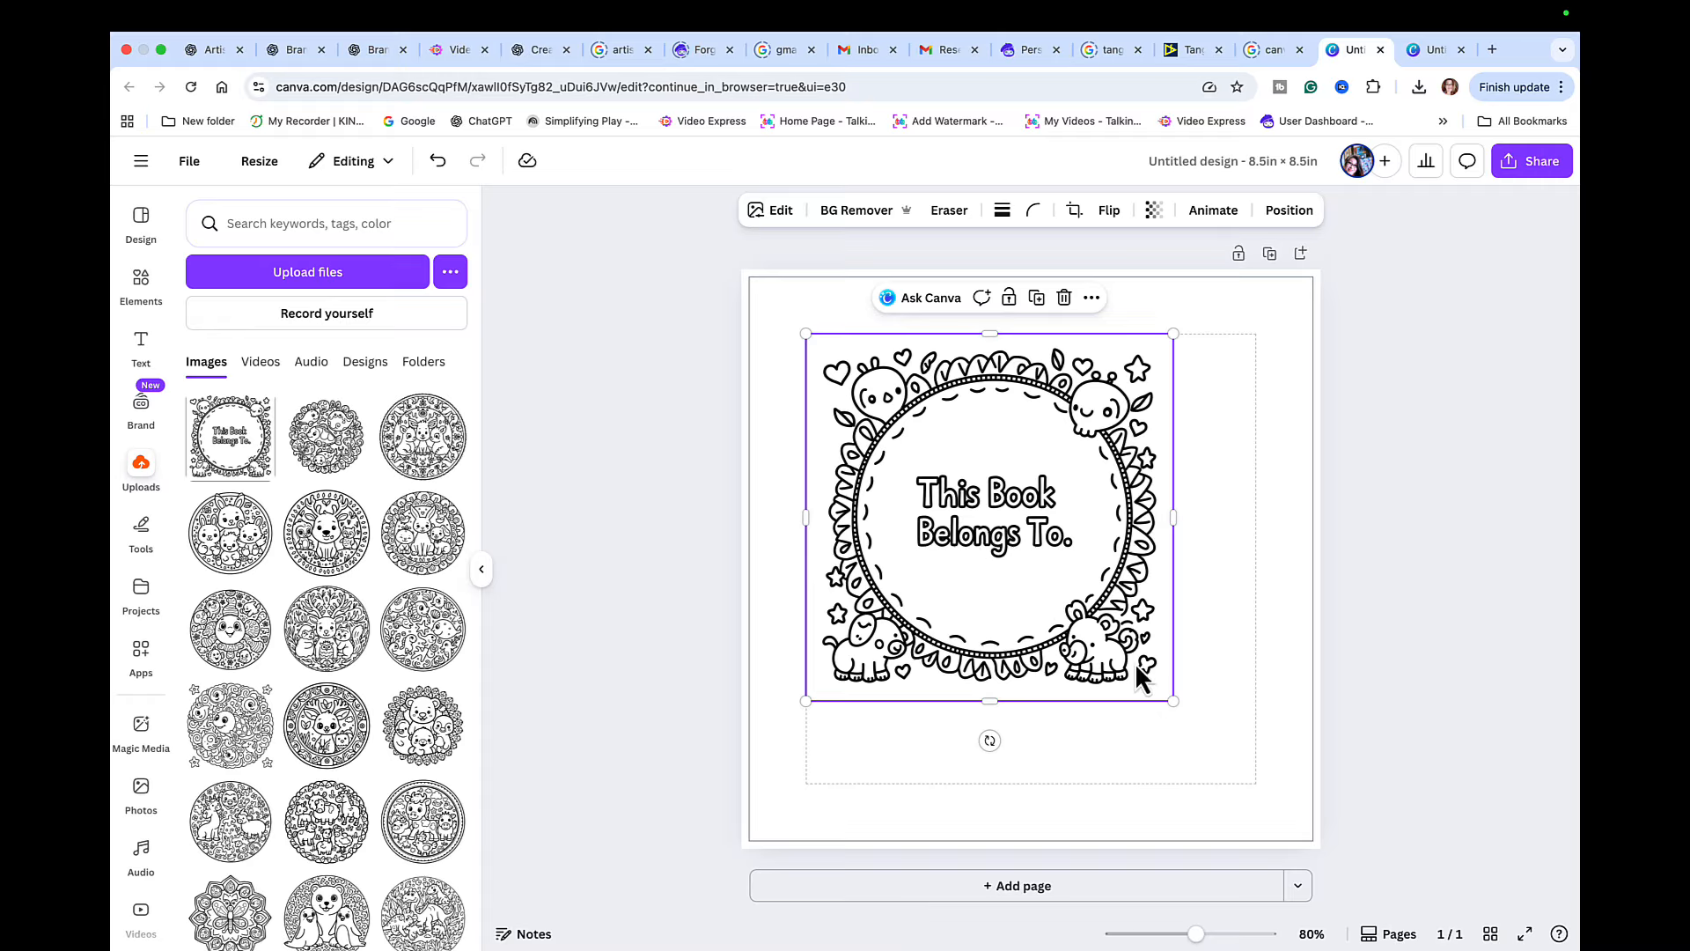
pyautogui.moveTo(1172, 701); pyautogui.dragTo(1252, 794)
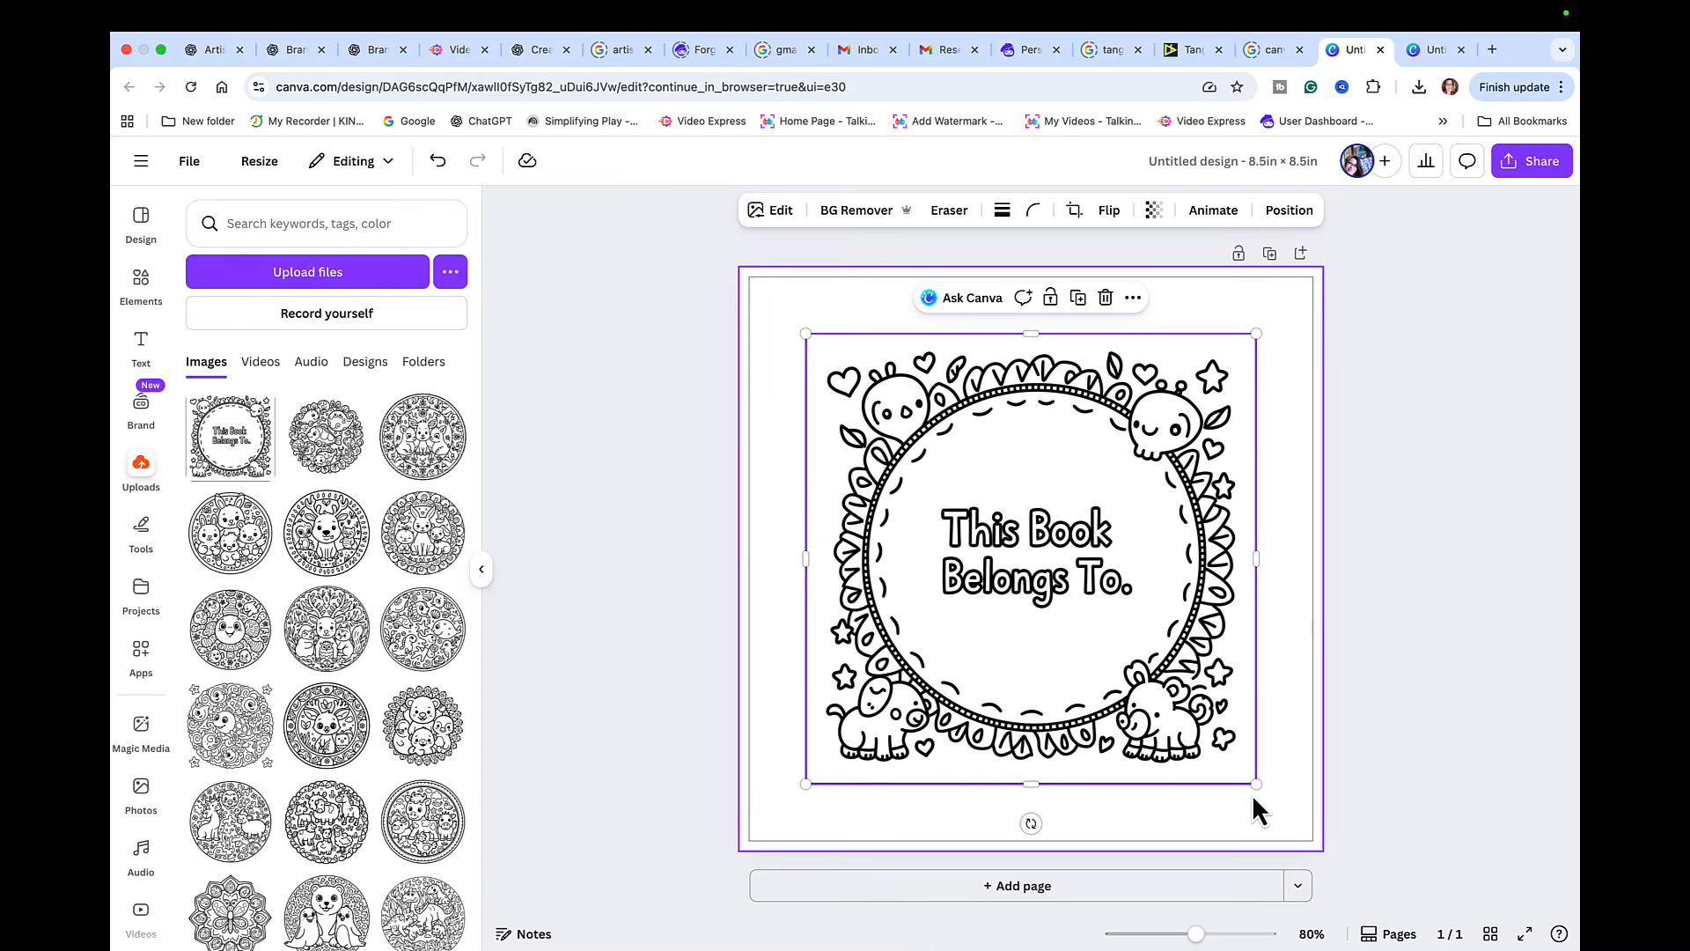
pyautogui.click(1403, 715)
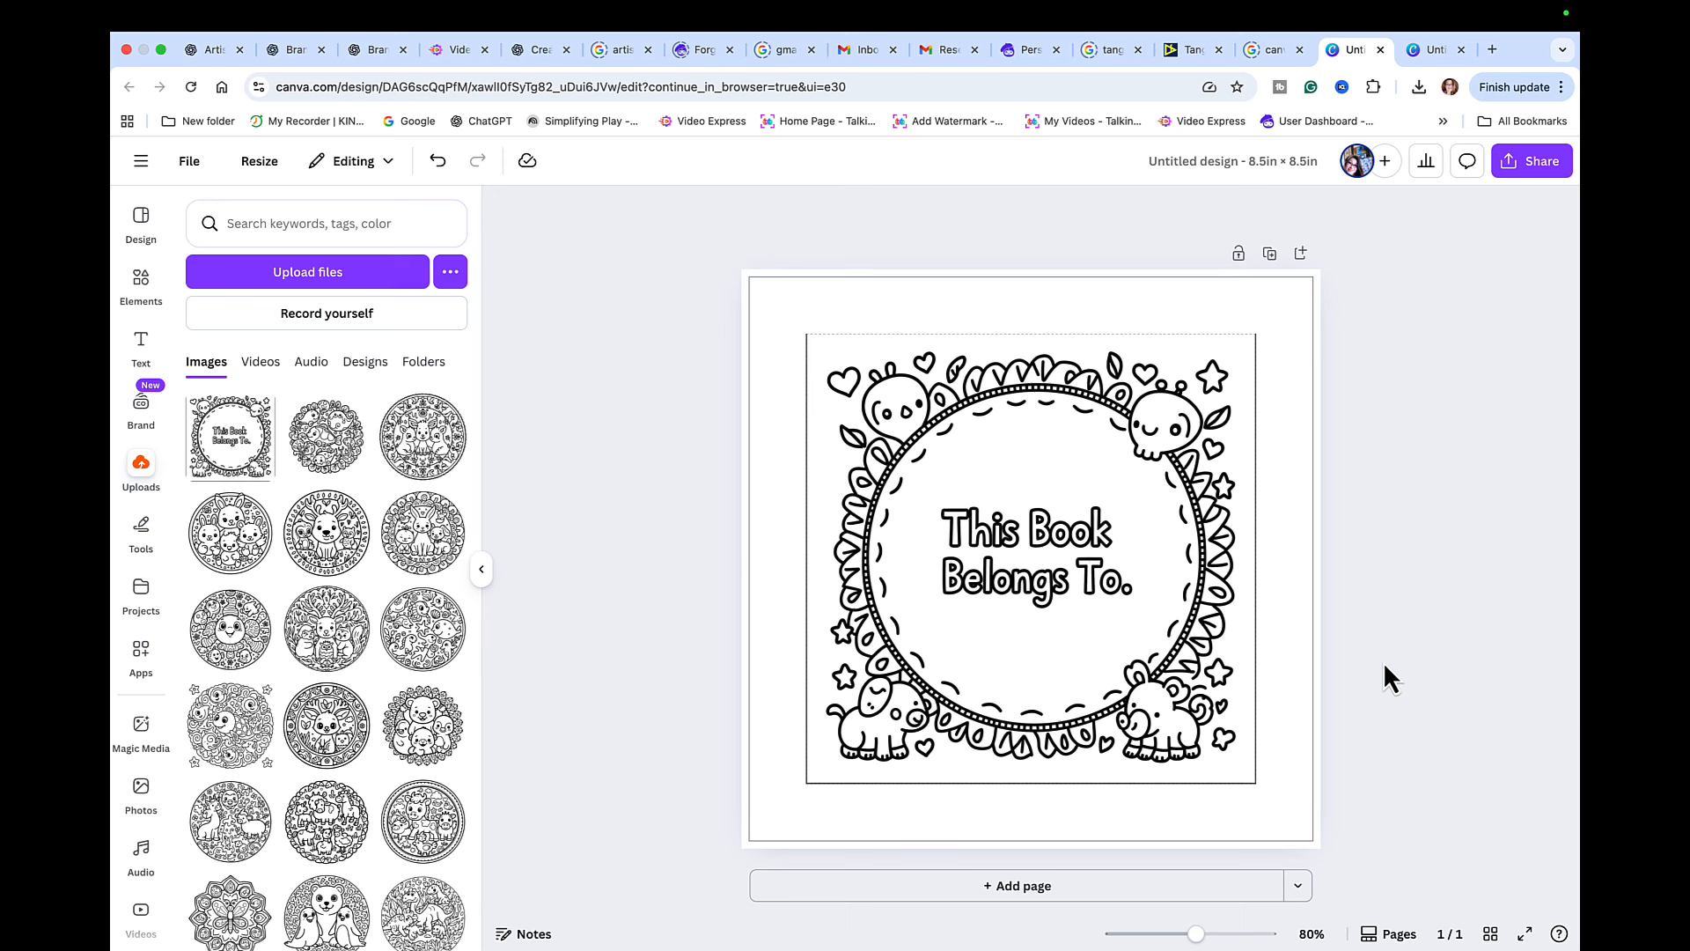
# - Add a second page containing the fish mandala and a blank third page after it
pyautogui.click(1079, 889)
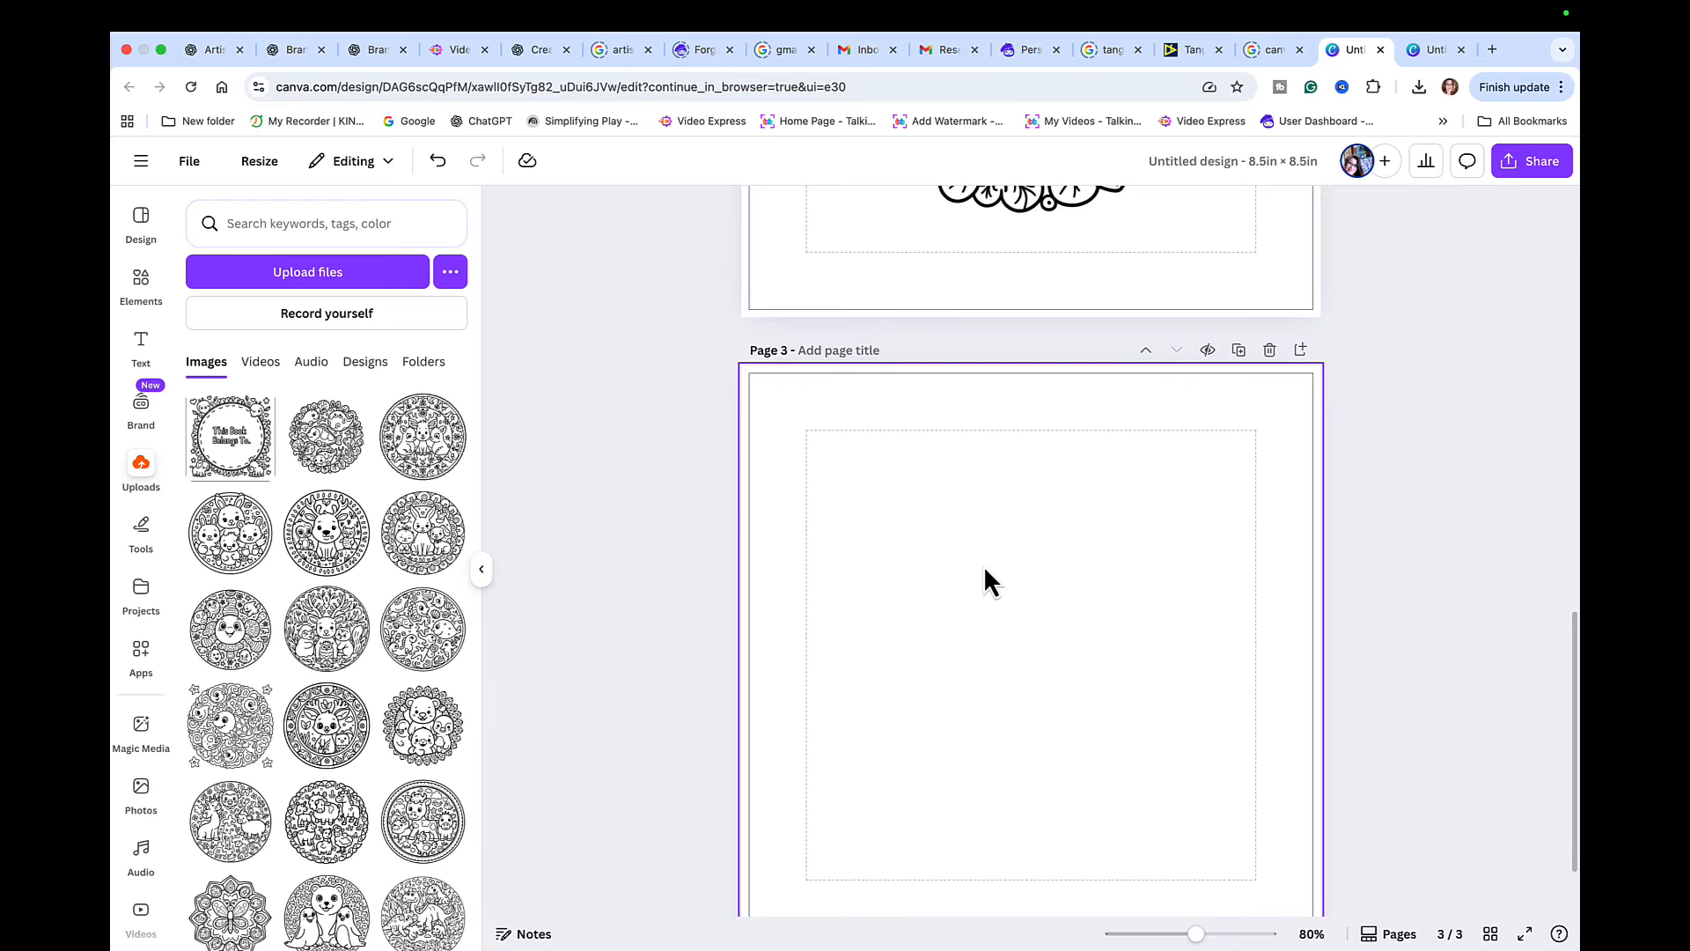
pyautogui.scroll(5, 984, 568)
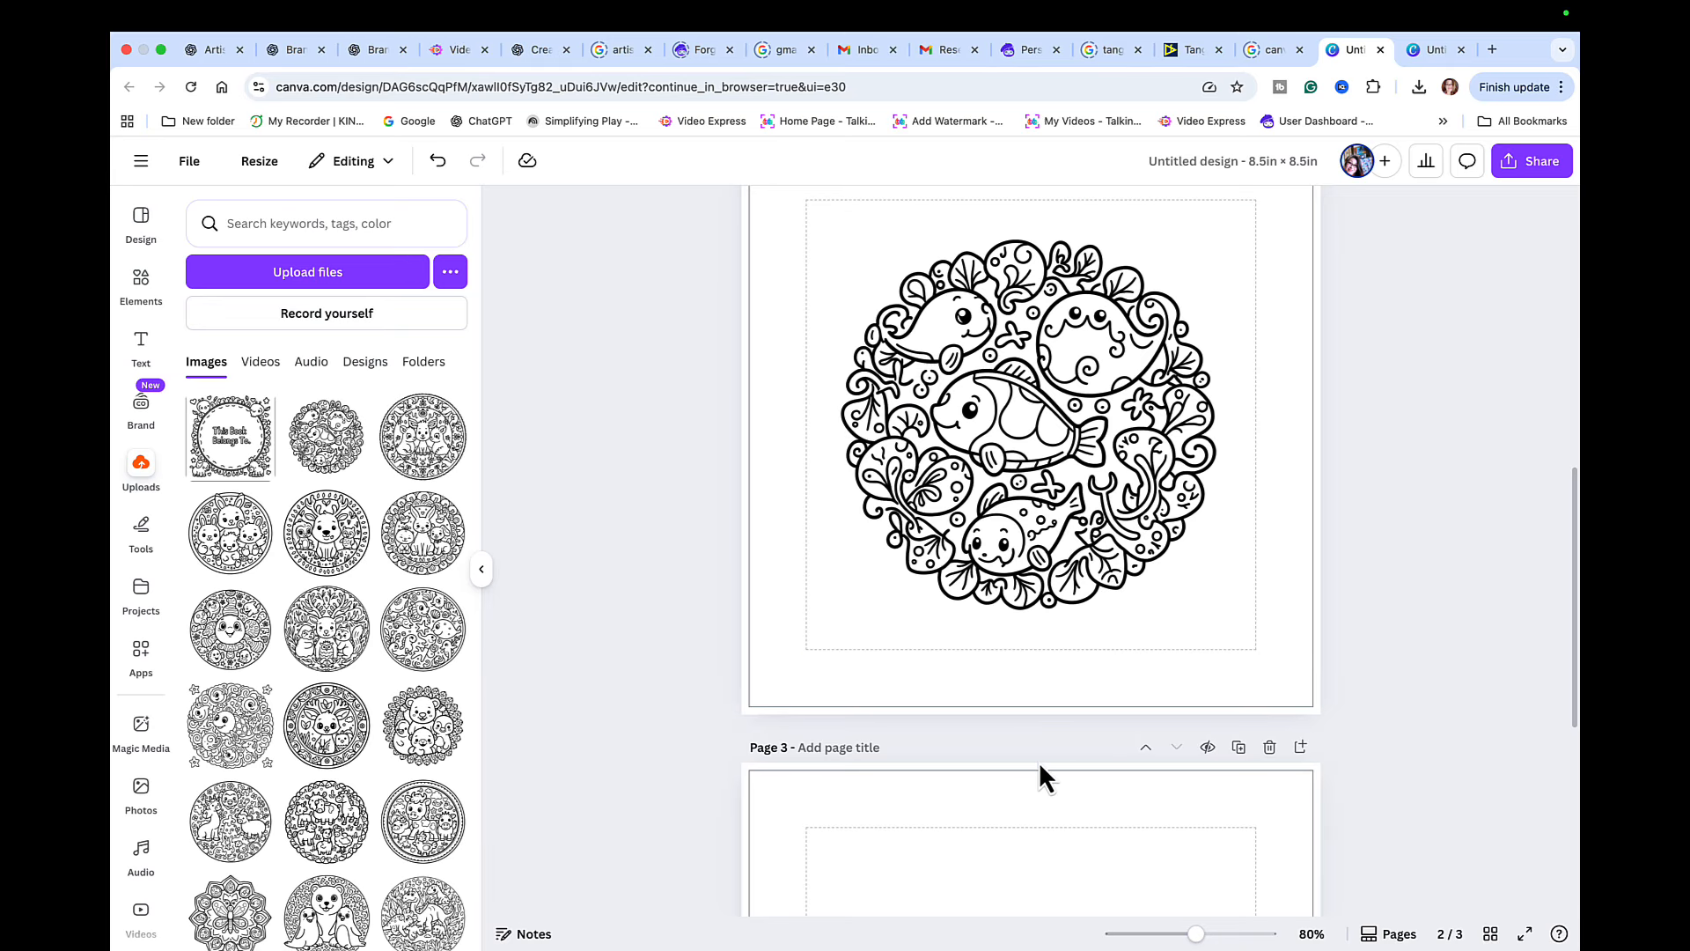
pyautogui.scroll(-2, 1038, 762)
pyautogui.scroll(-2, 1039, 763)
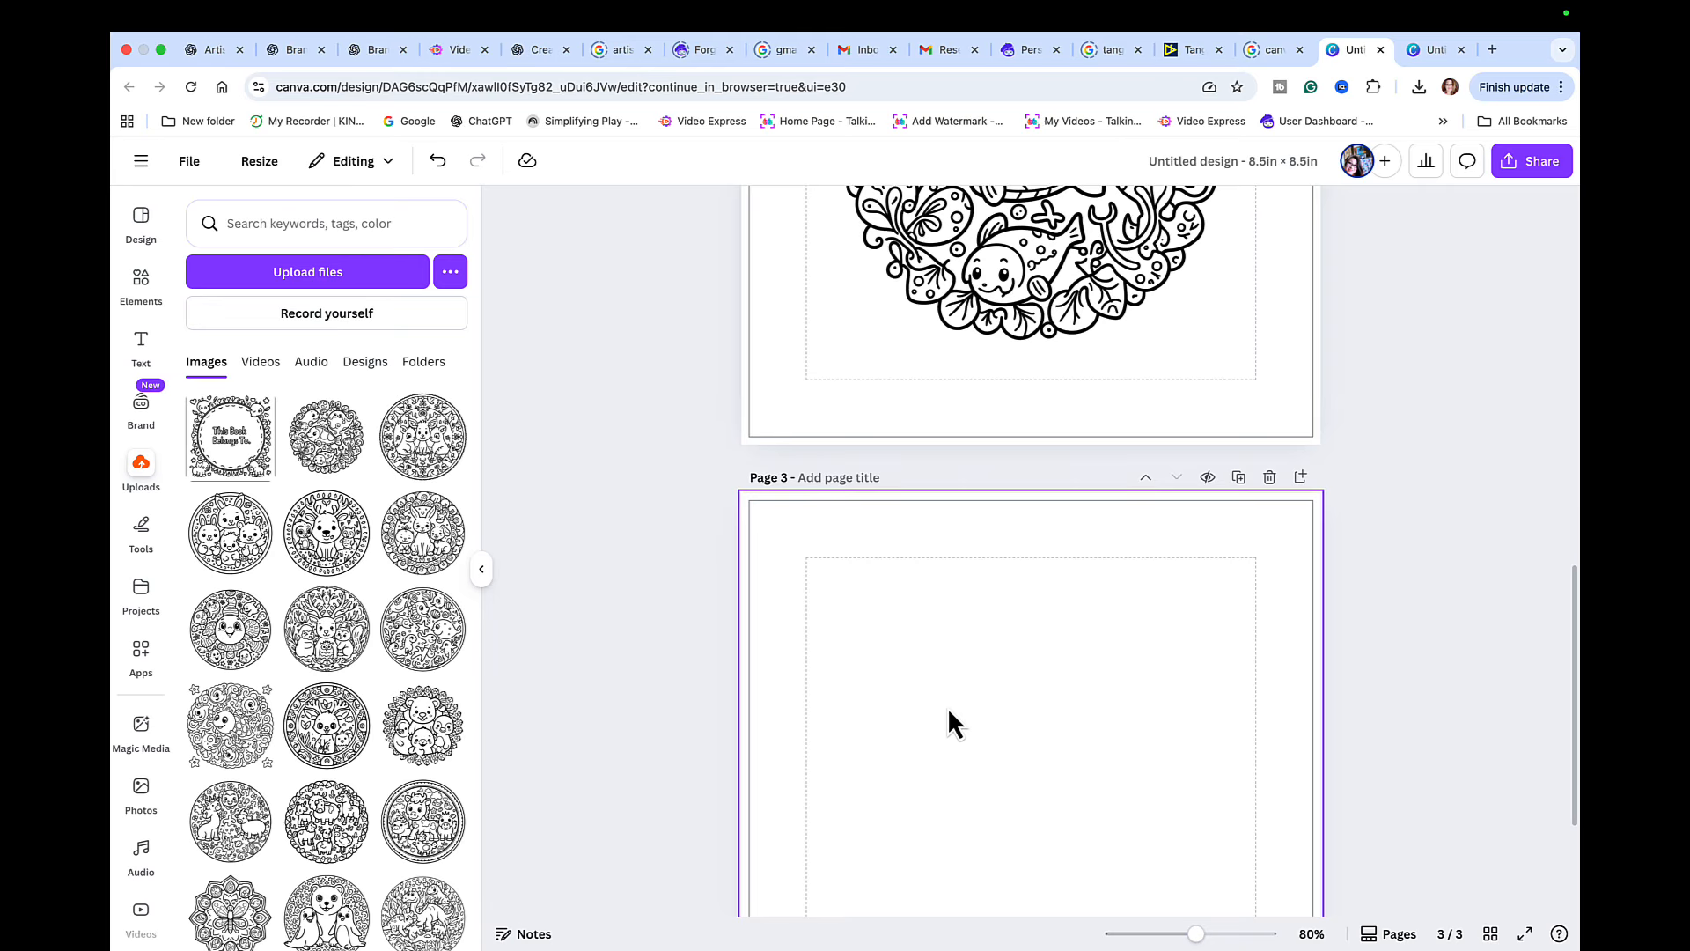
pyautogui.scroll(-4, 947, 705)
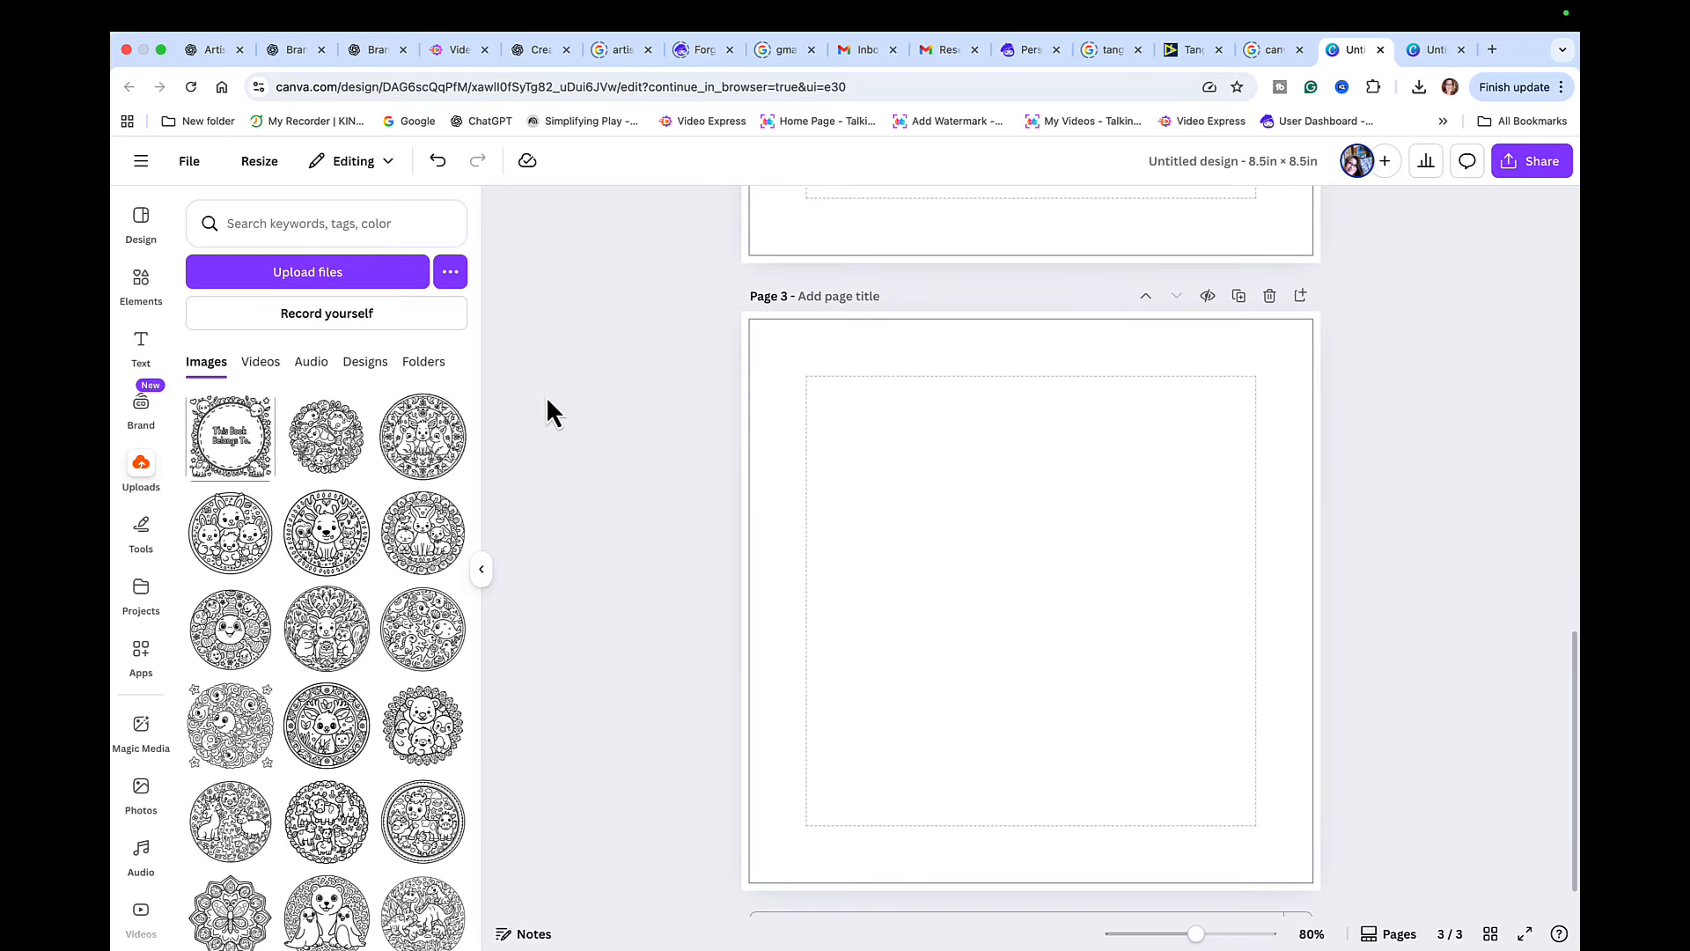
# - Add the multicolored fireworks graphic from the happy coloring results to page 3 and enlarge it to fill the margin guides
pyautogui.click(142, 225)
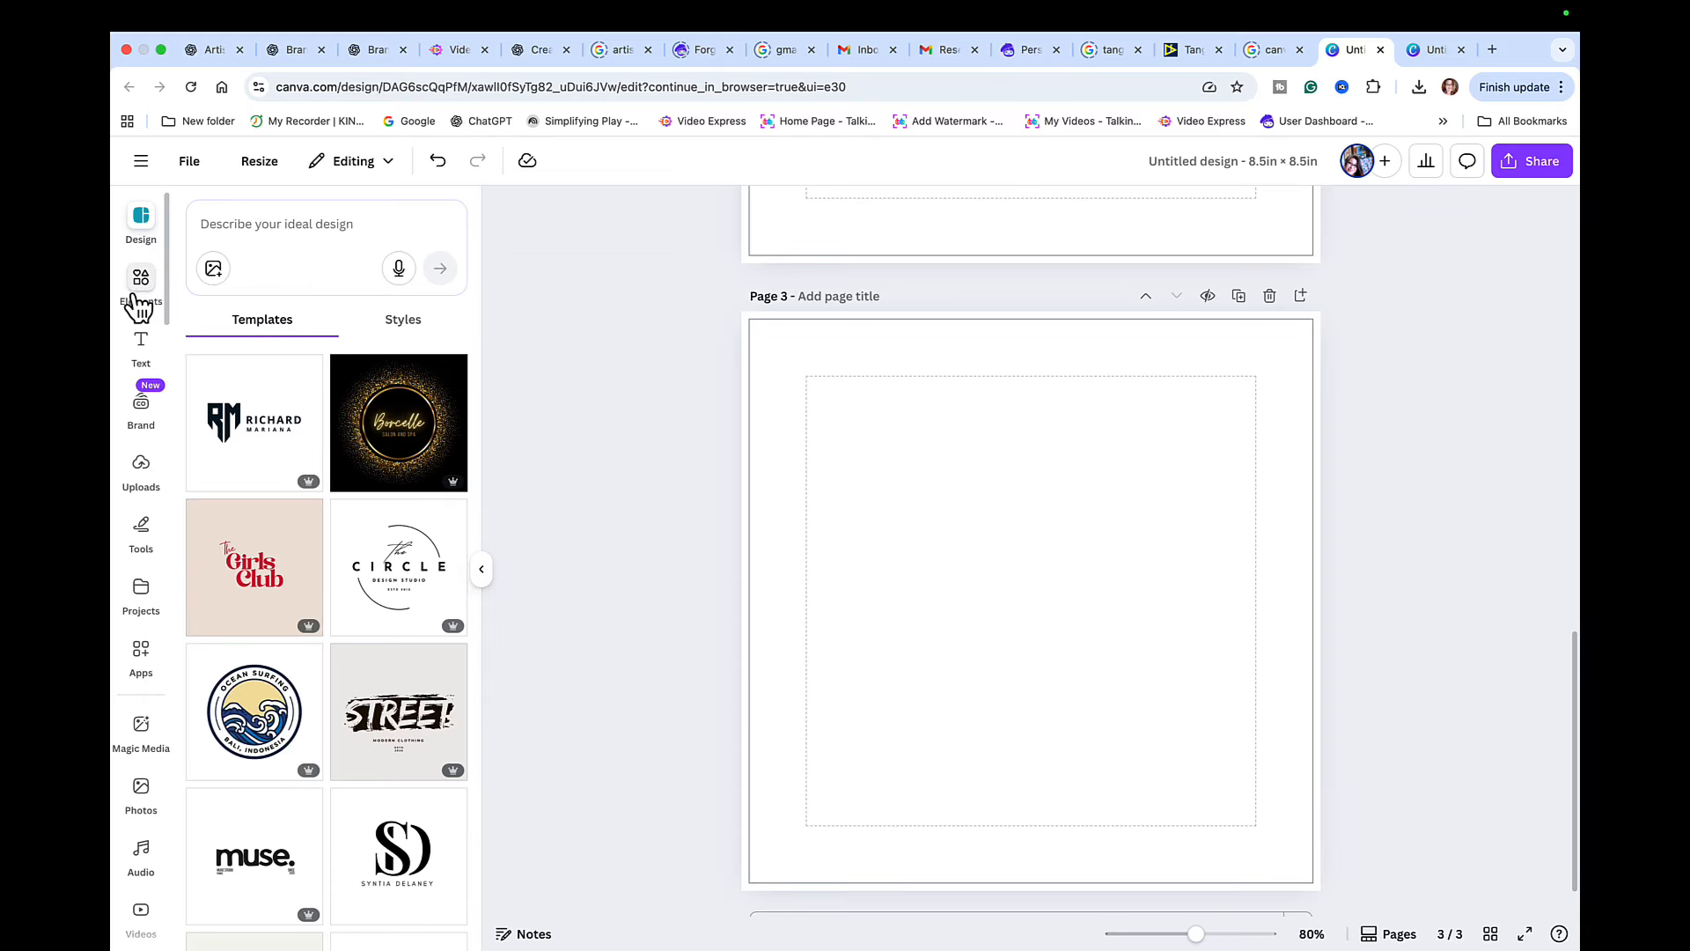
pyautogui.click(141, 286)
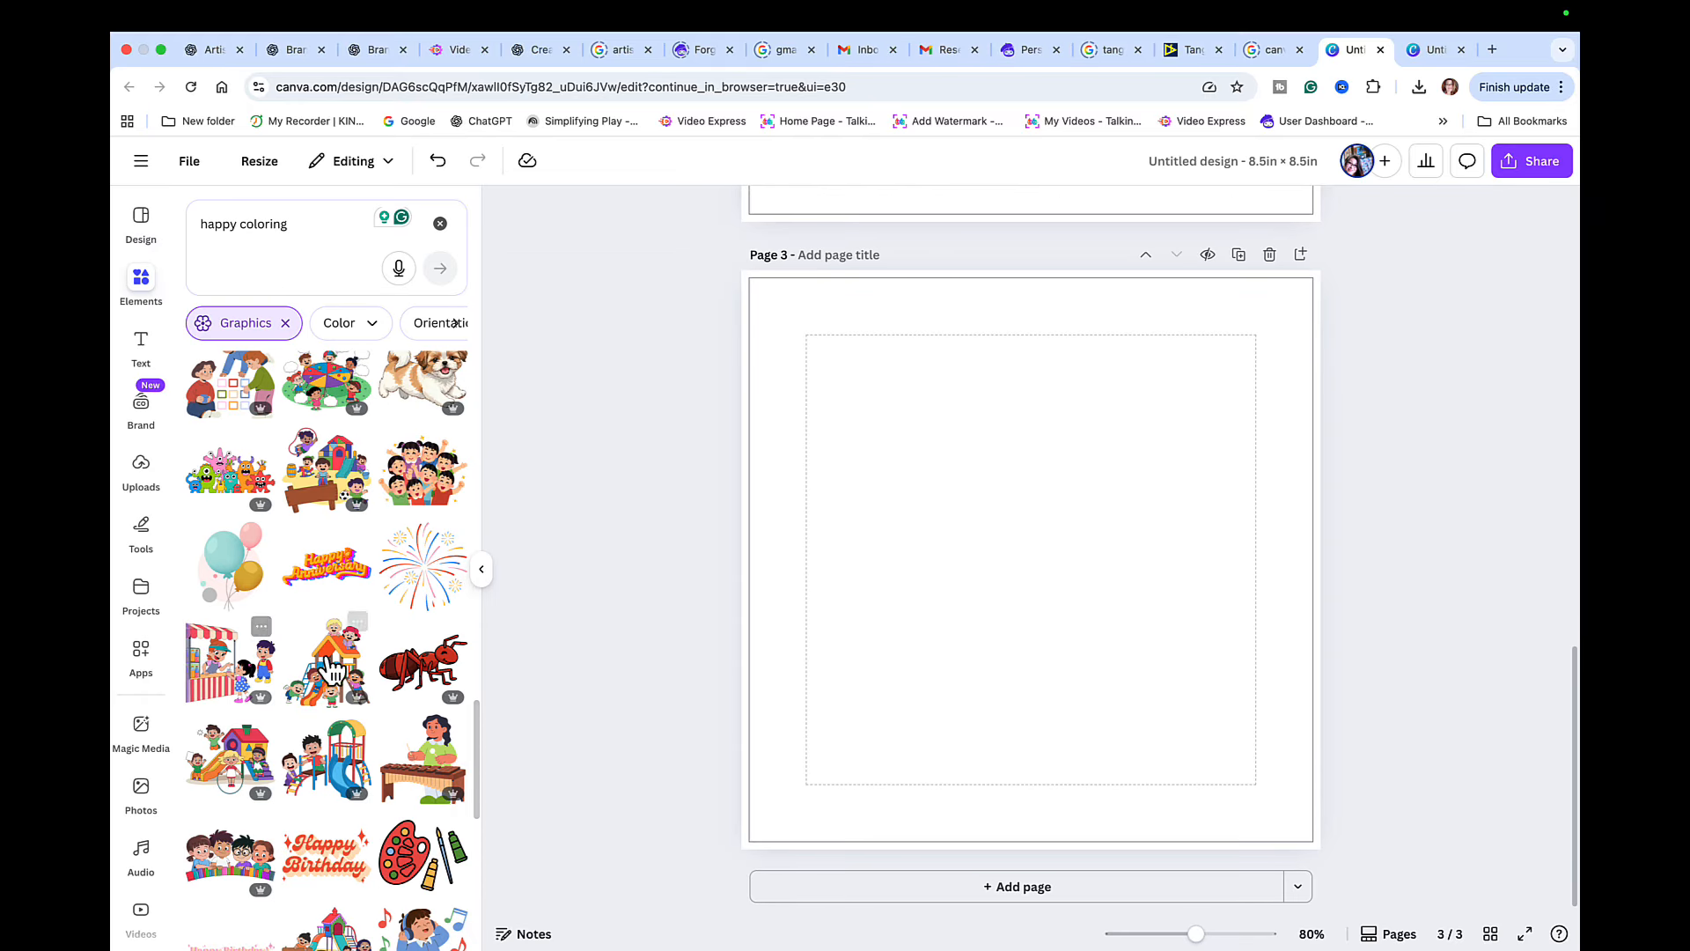
pyautogui.click(421, 592)
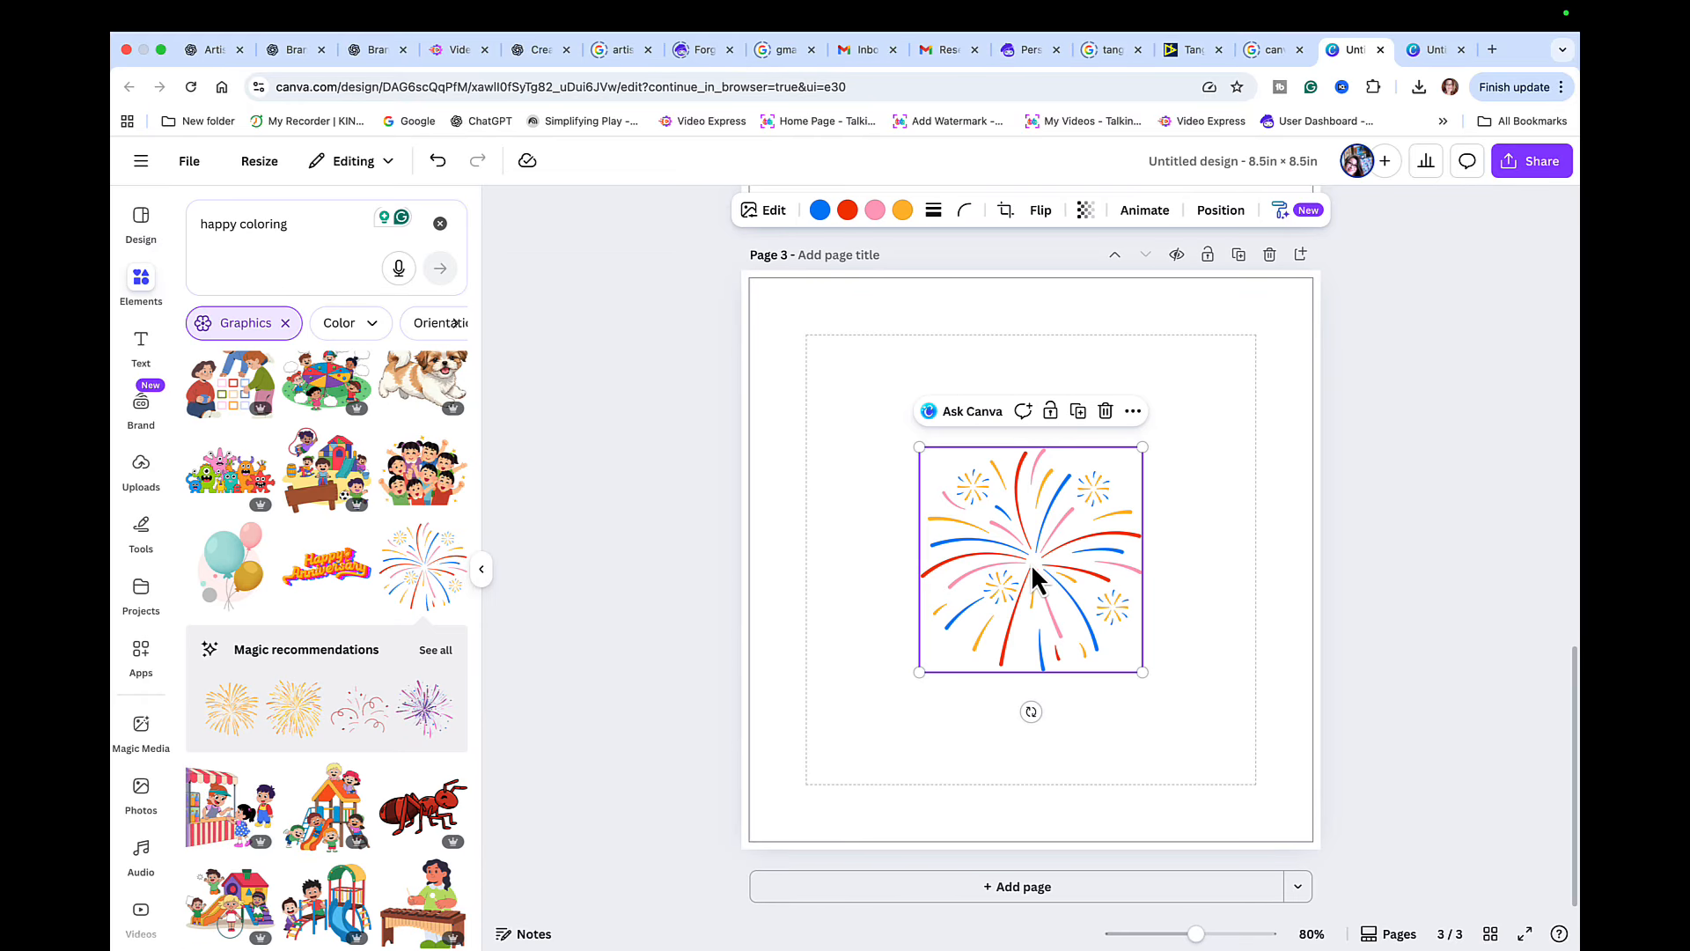
pyautogui.moveTo(1029, 573); pyautogui.dragTo(922, 456)
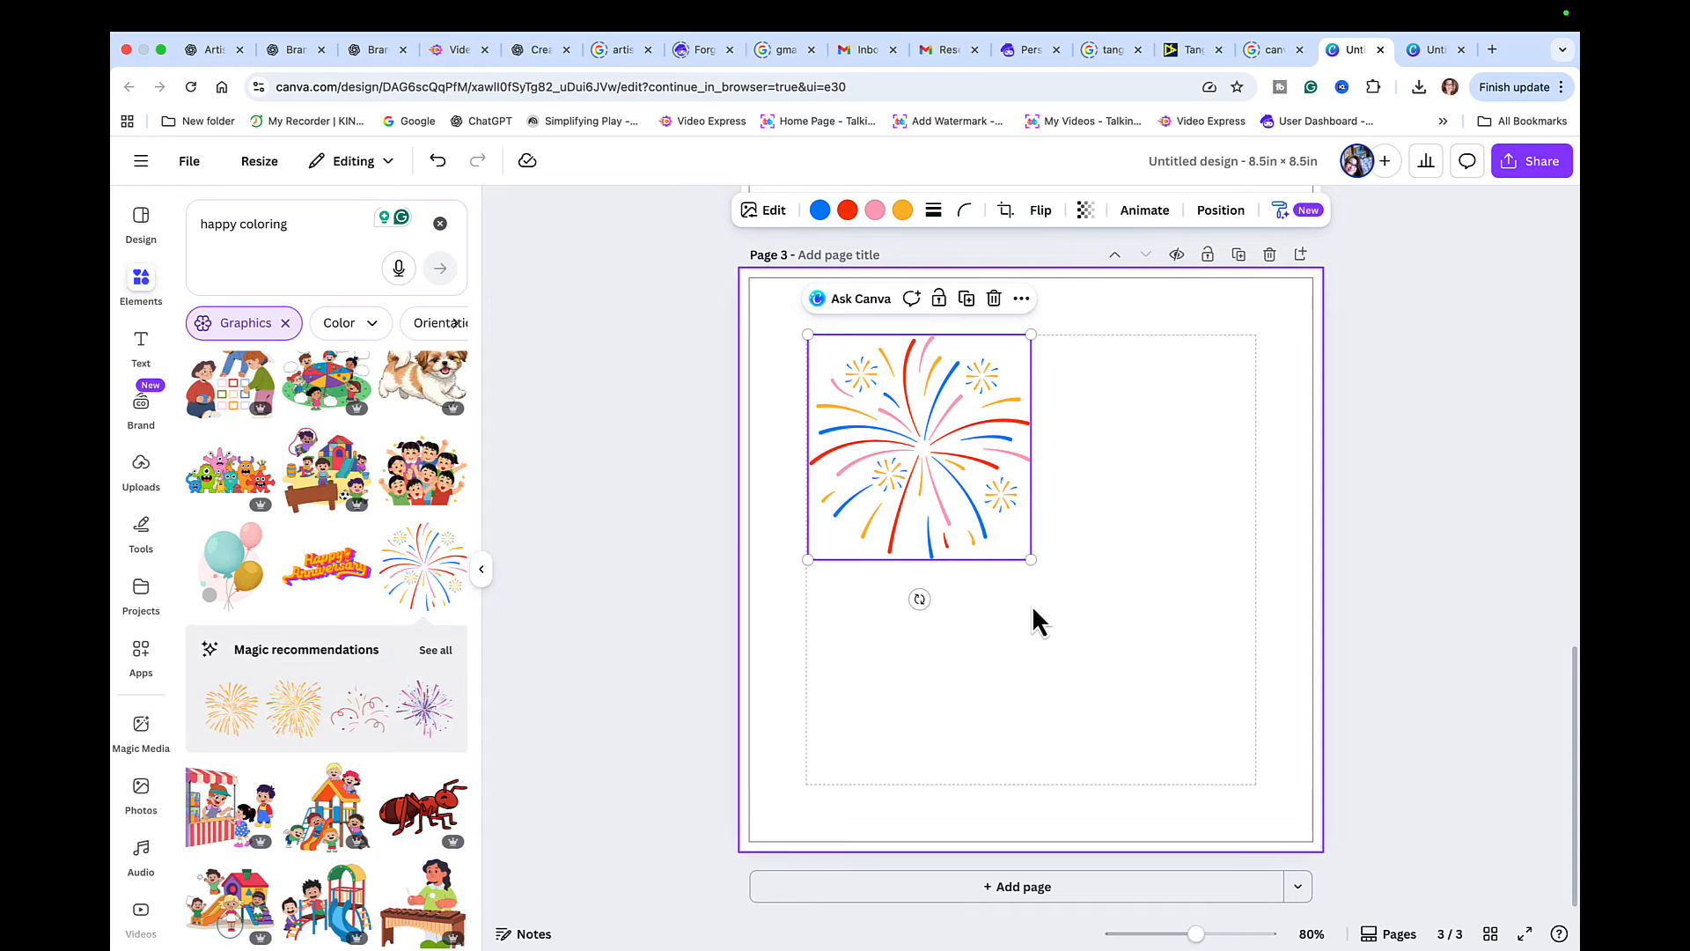
pyautogui.moveTo(1031, 561); pyautogui.dragTo(1219, 828)
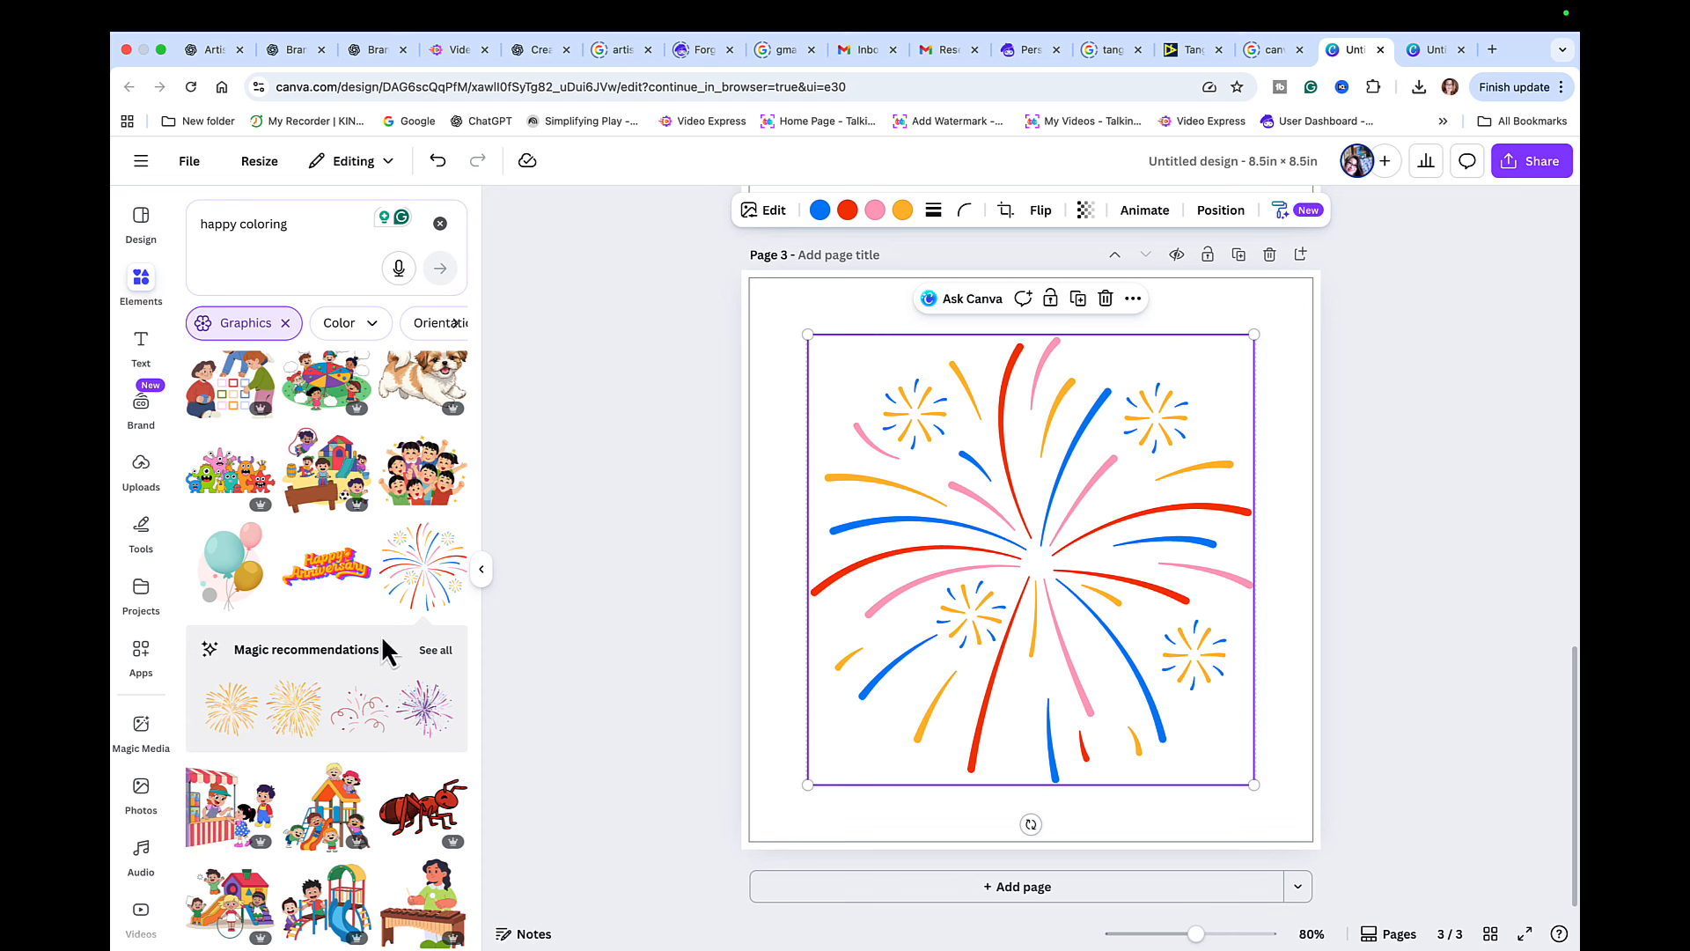
# - Browse more happy coloring graphics and review the fish mandala page alongside the fireworks page
pyautogui.scroll(-6, 383, 637)
pyautogui.scroll(-2, 387, 649)
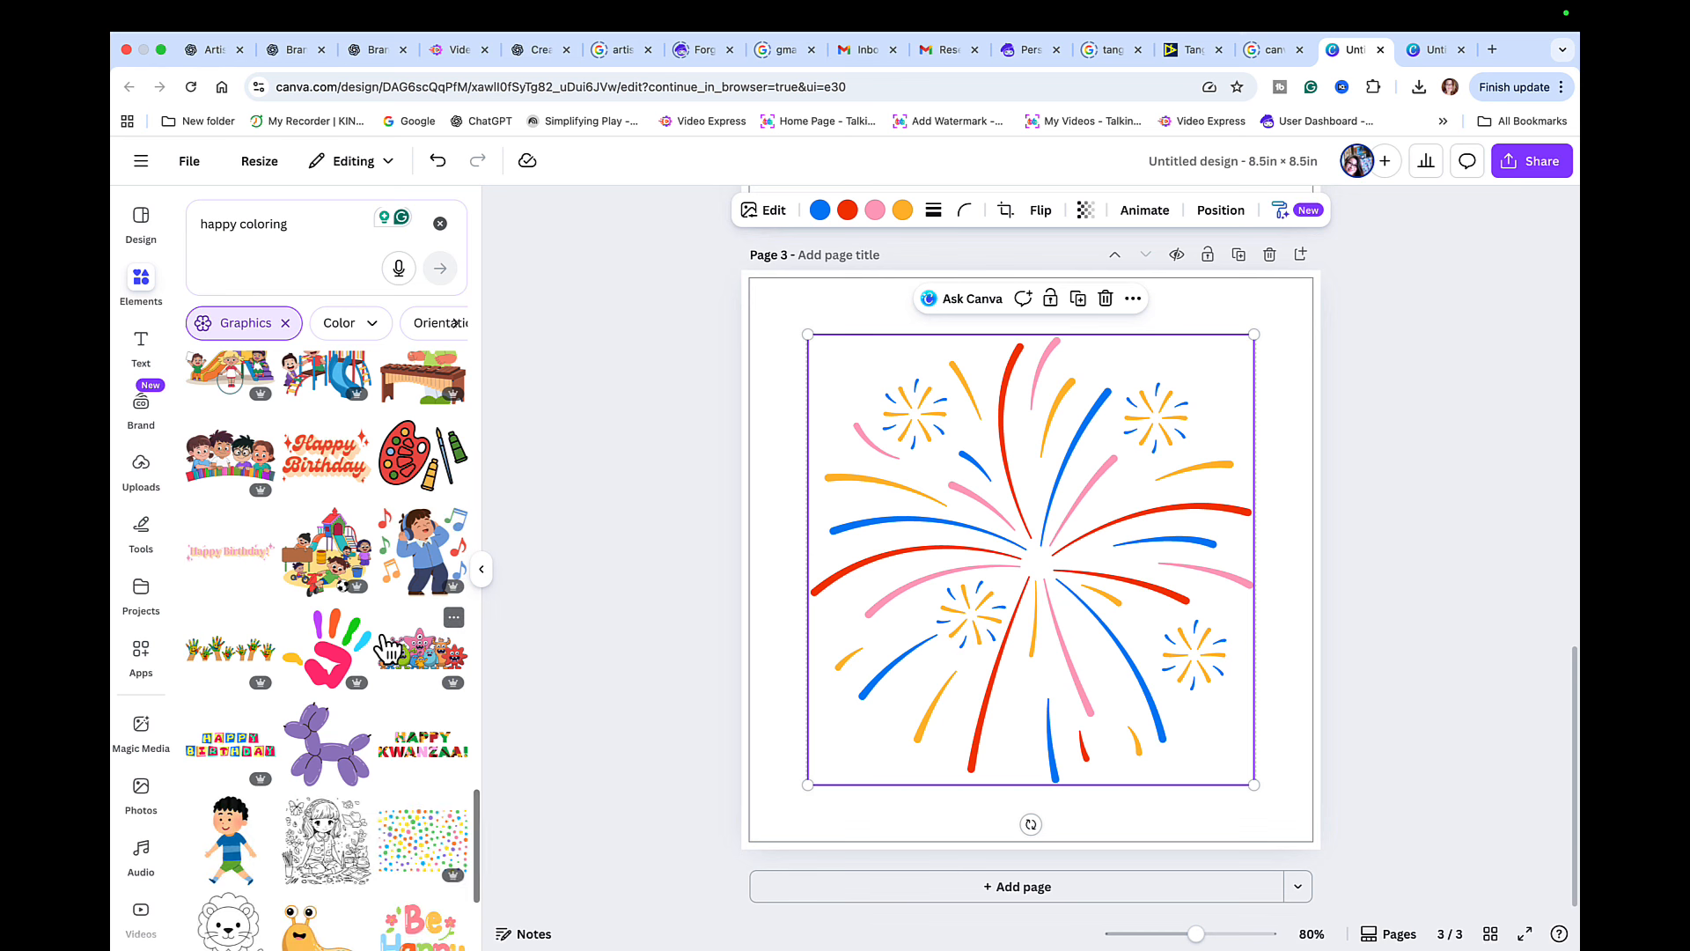
pyautogui.scroll(-3, 387, 649)
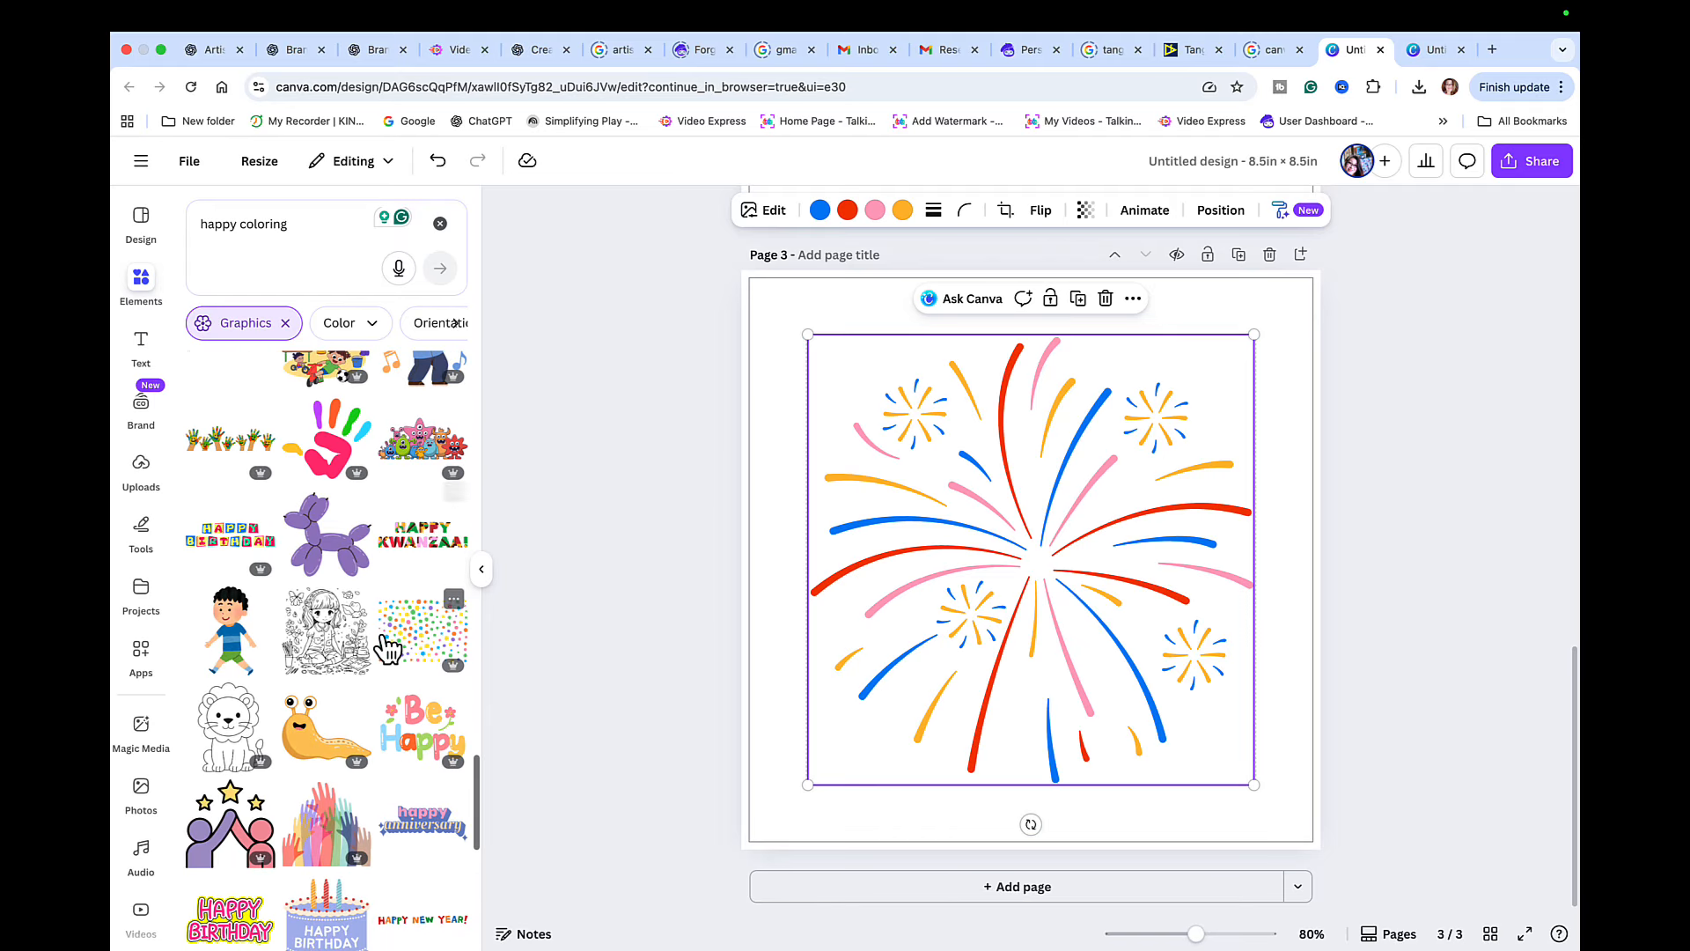
pyautogui.scroll(-3, 387, 649)
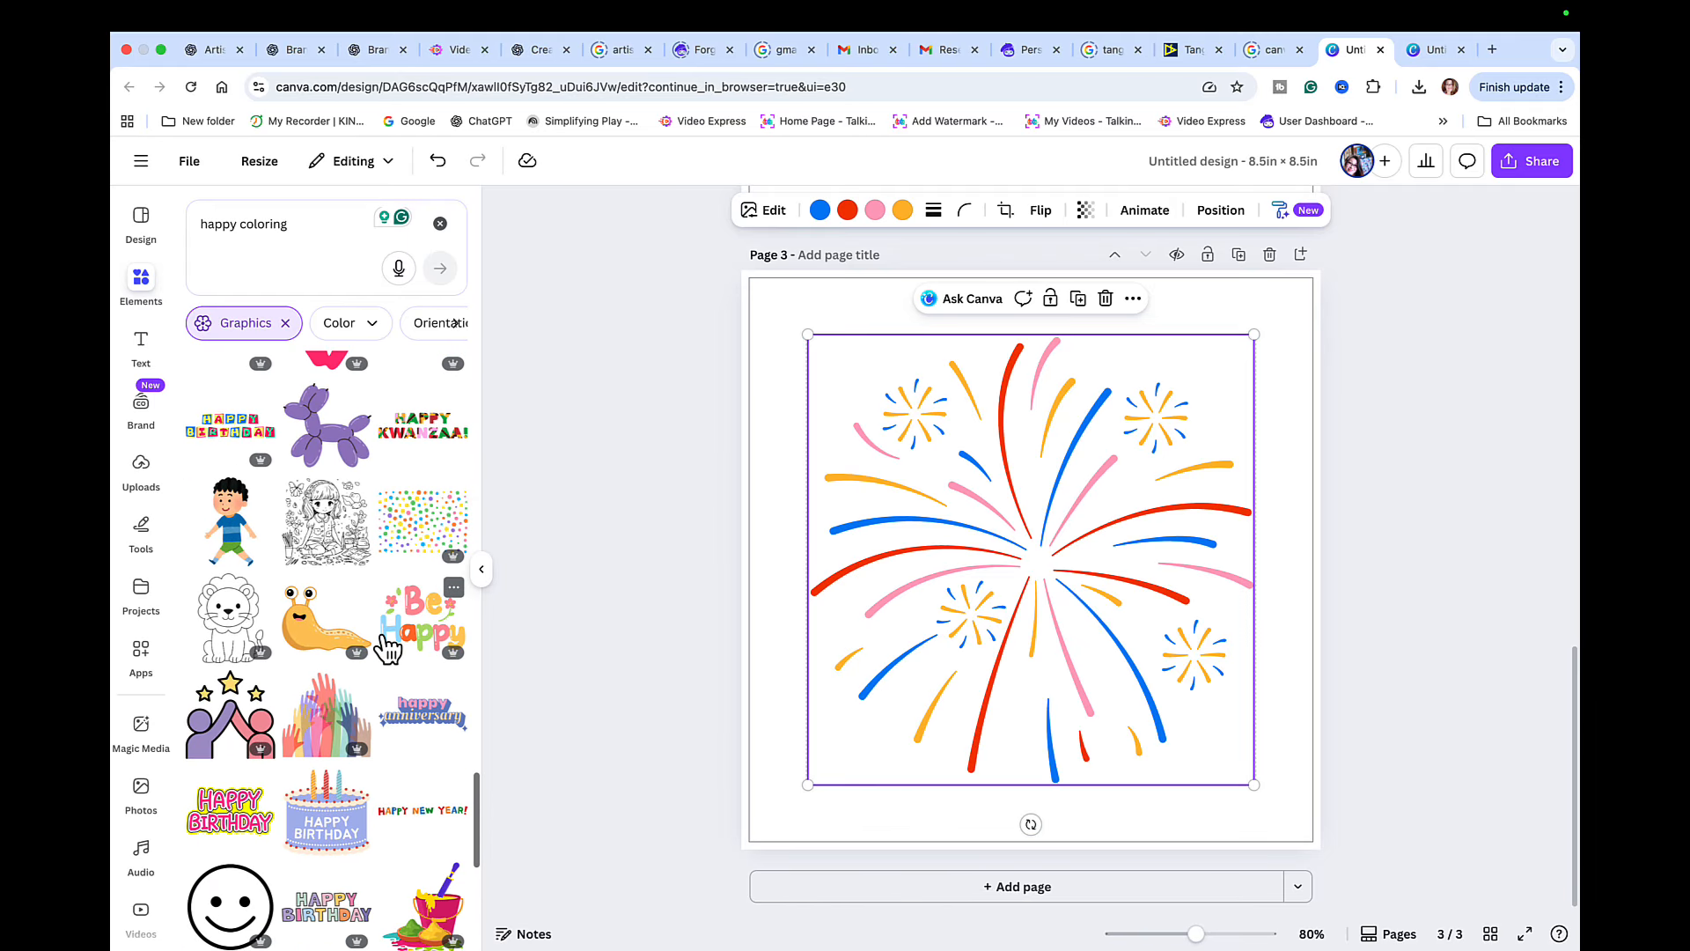
pyautogui.scroll(-4, 387, 648)
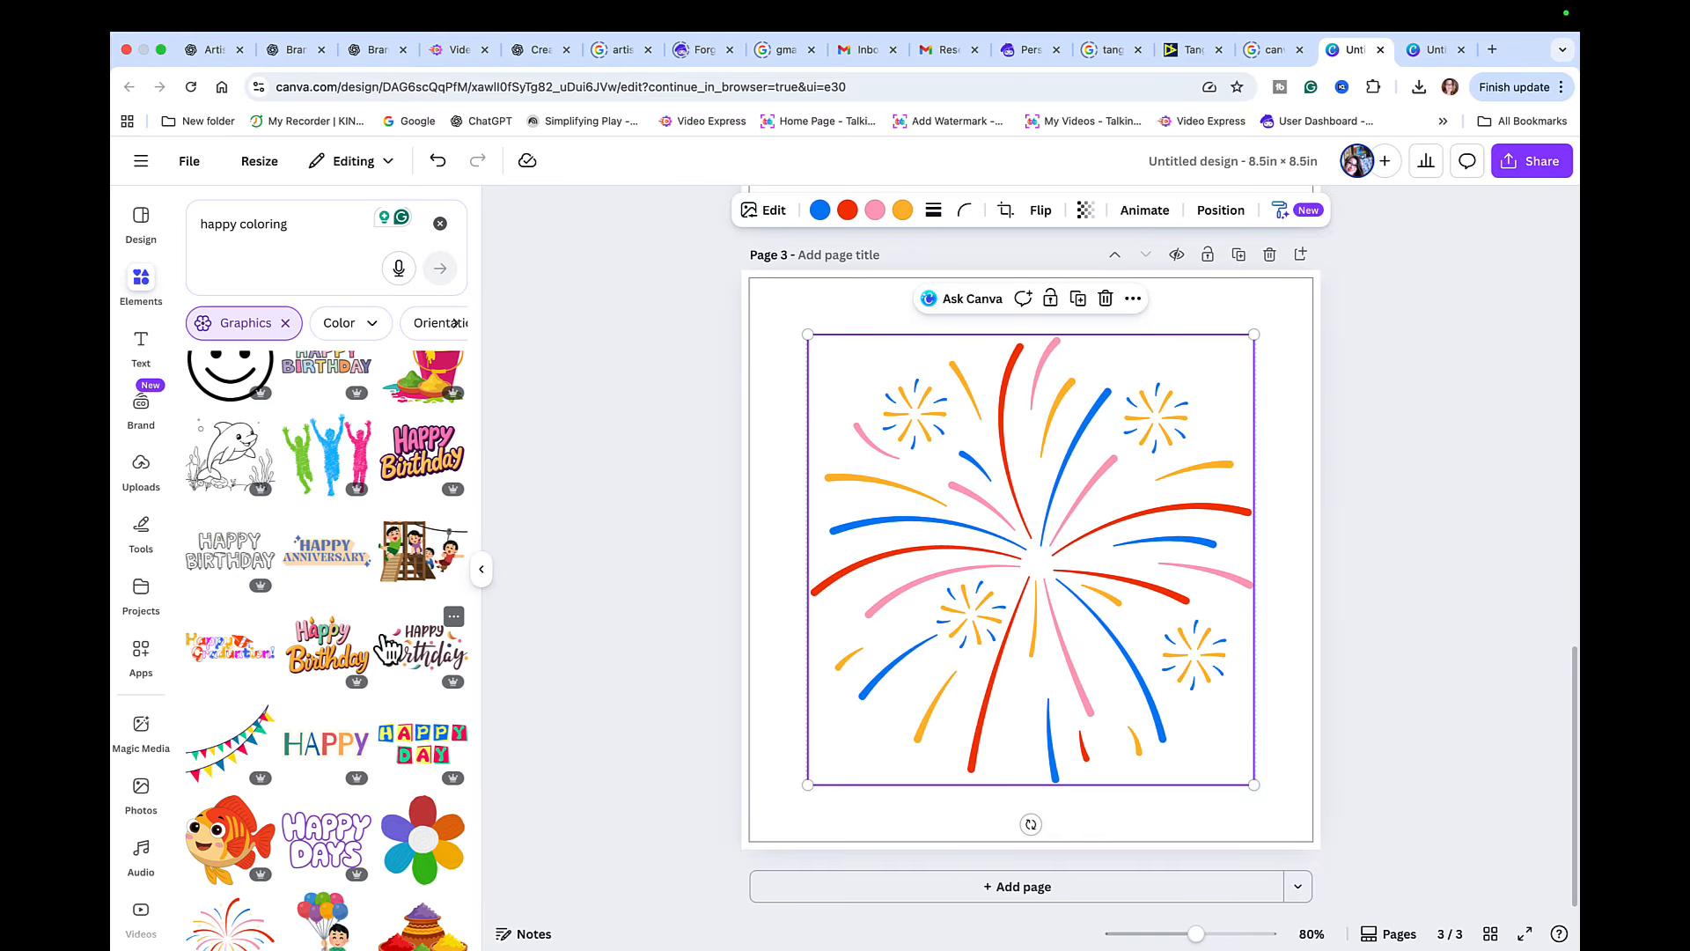
pyautogui.scroll(-1, 387, 649)
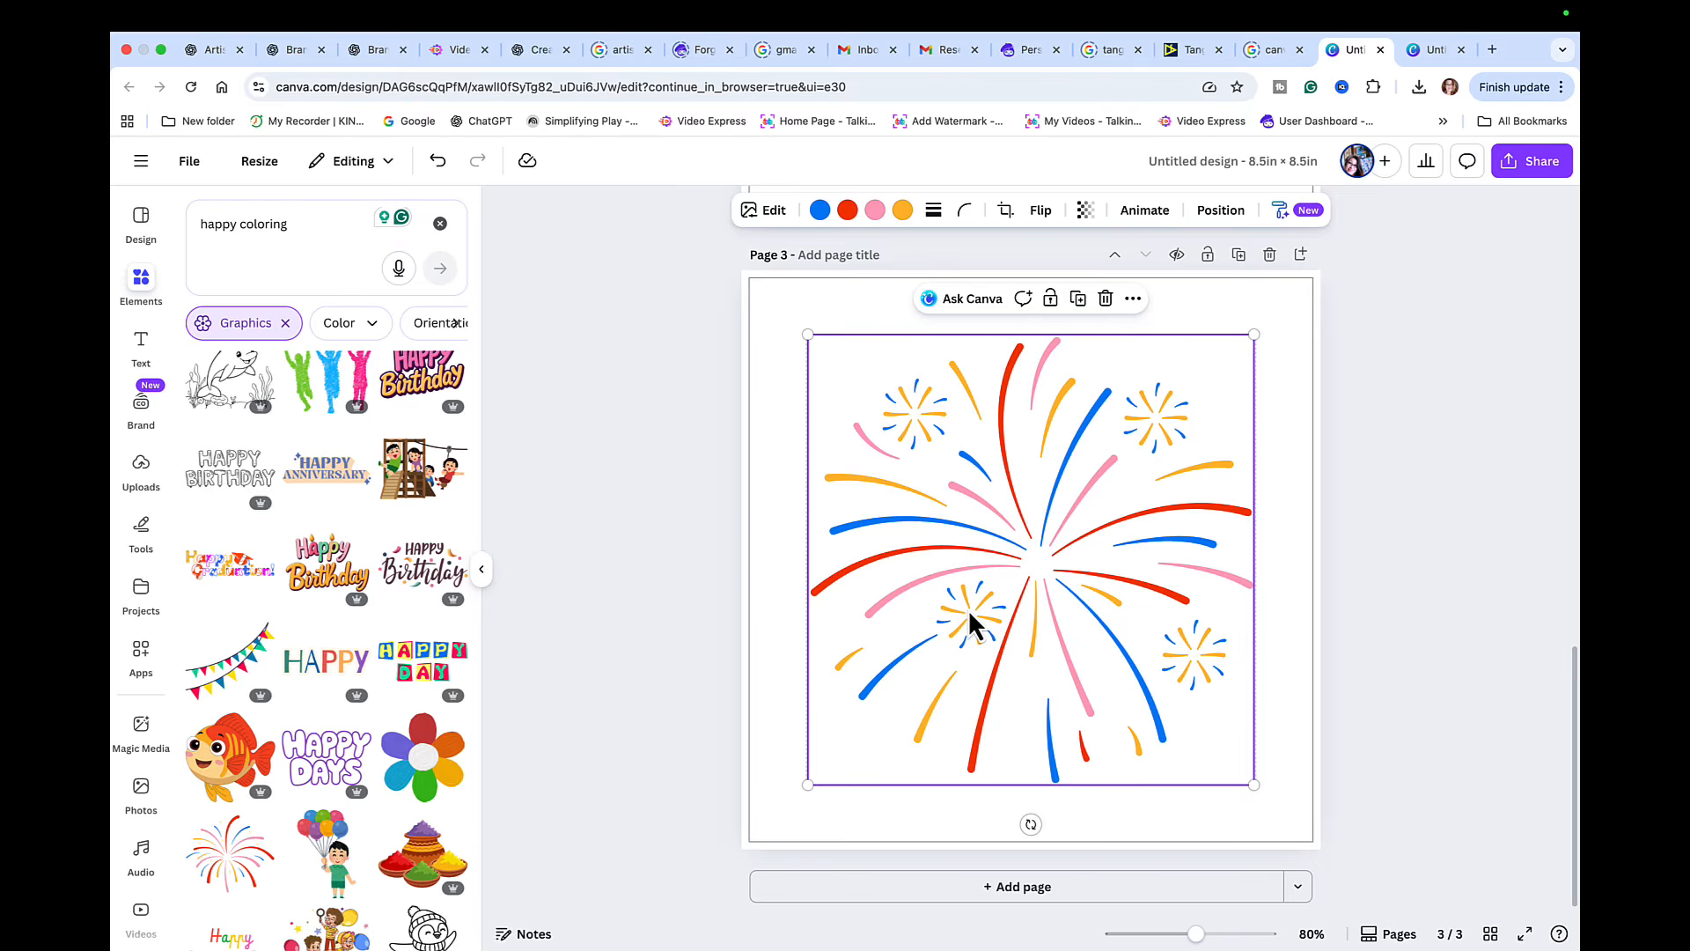
pyautogui.scroll(5, 969, 609)
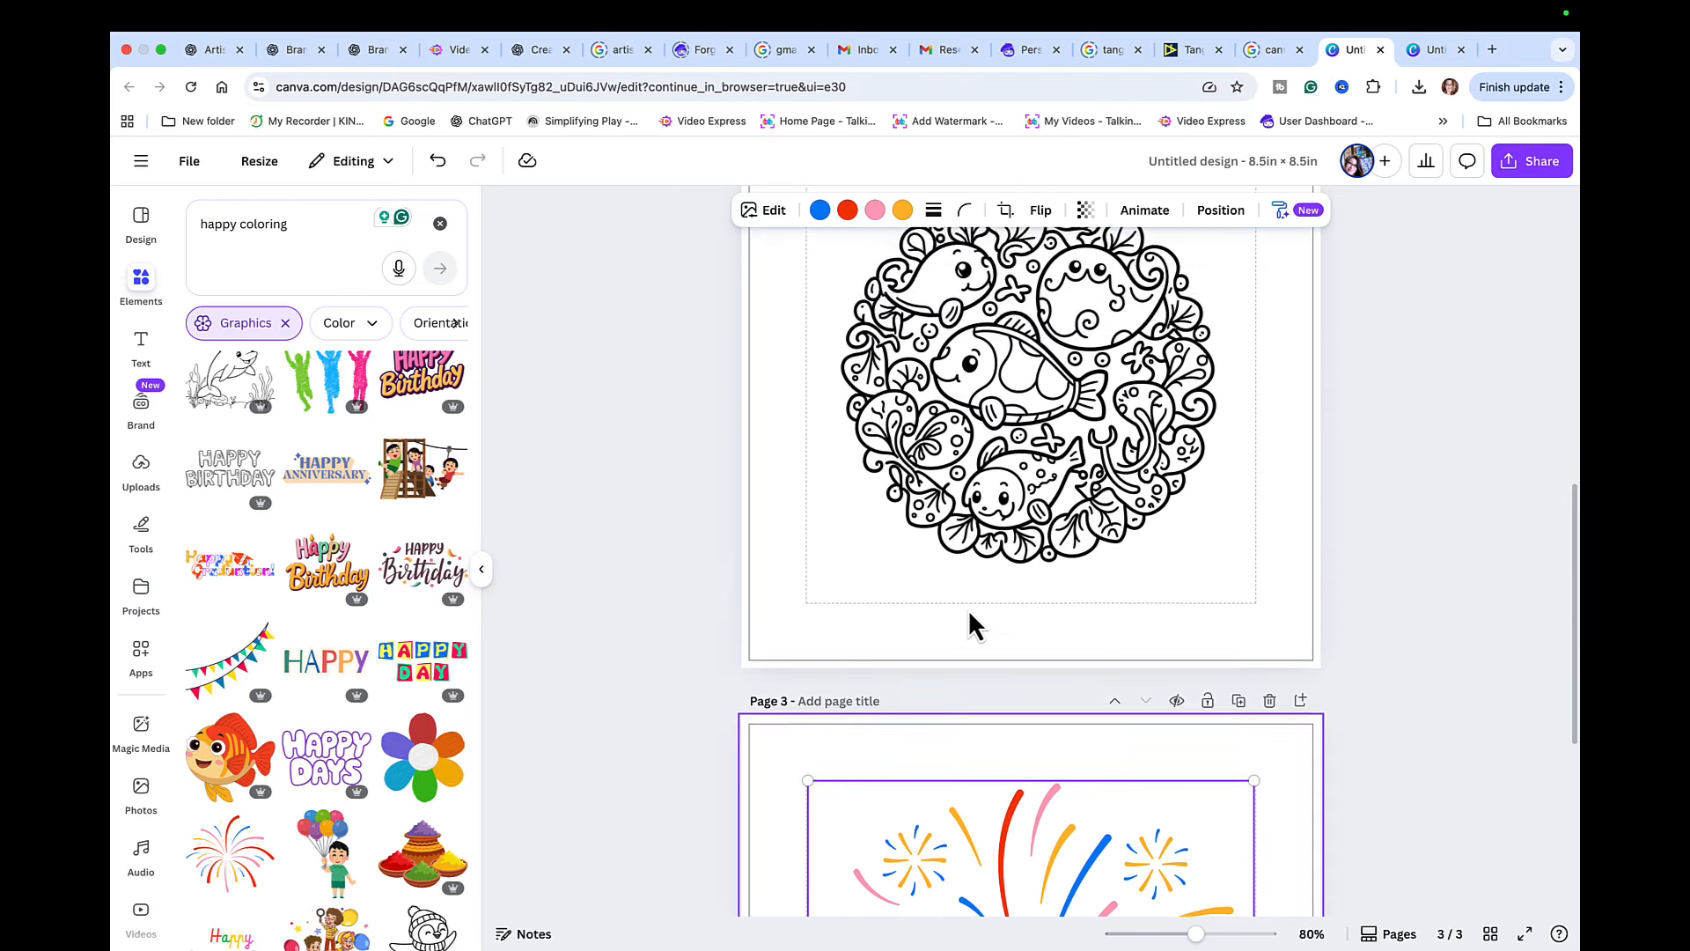
pyautogui.scroll(-4, 968, 609)
pyautogui.scroll(-2, 969, 616)
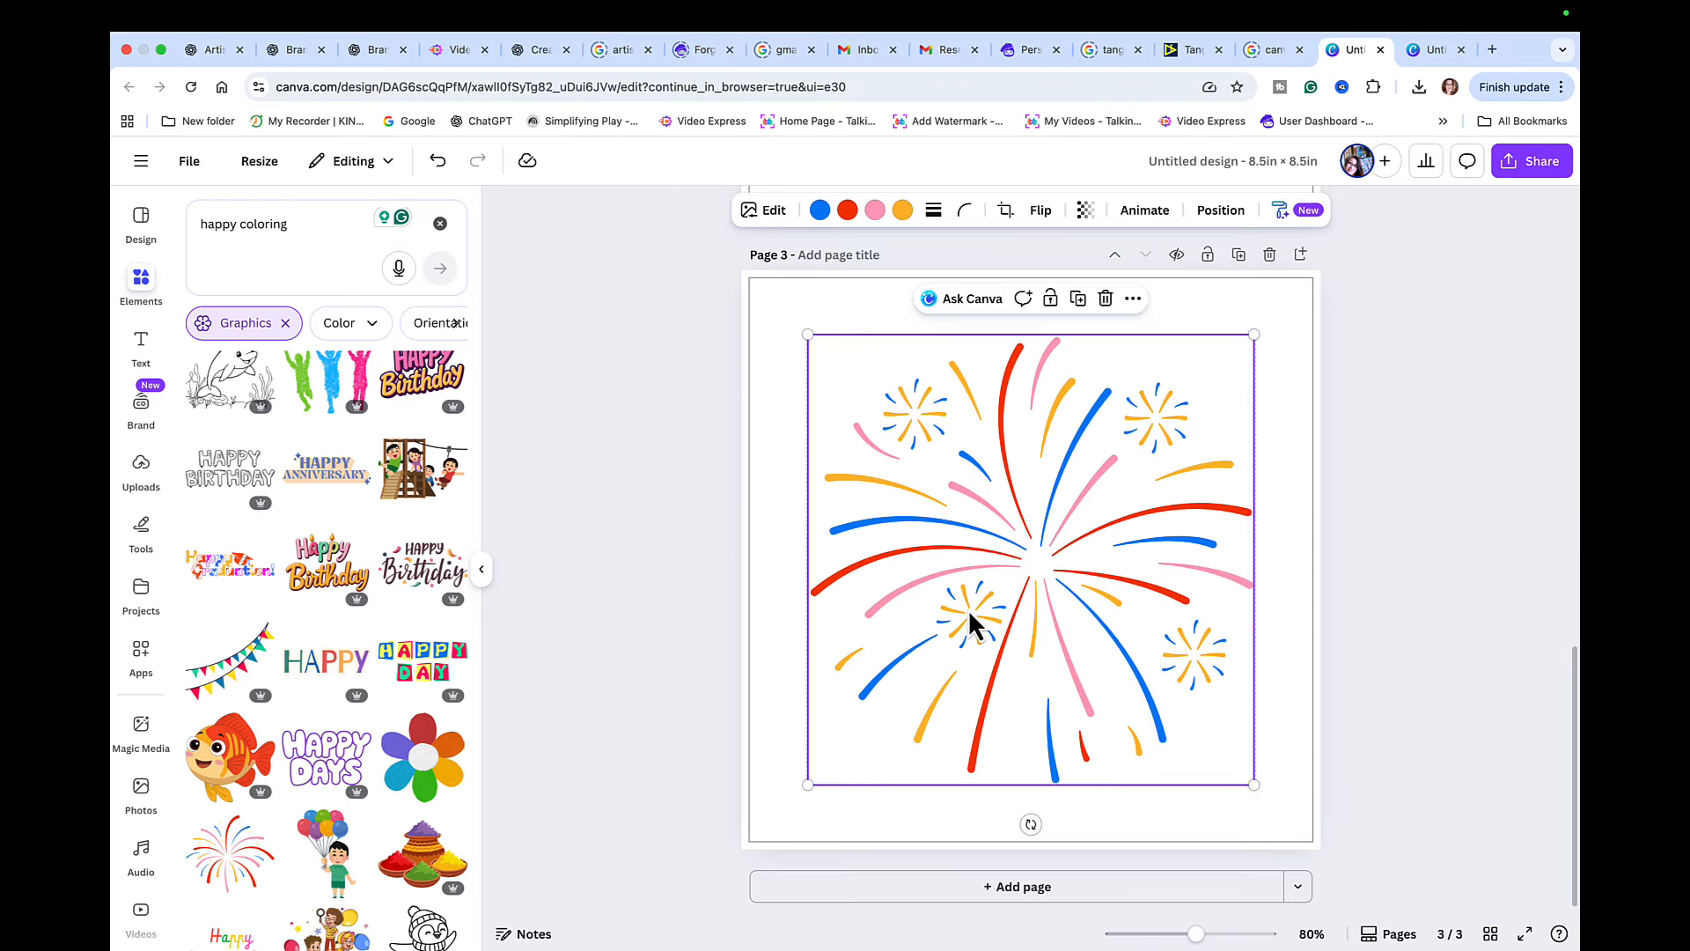
# - Add a fourth page with the uploaded deer and forest animals mandala, enlarged to fill the margin guides
pyautogui.click(1014, 887)
pyautogui.click(141, 466)
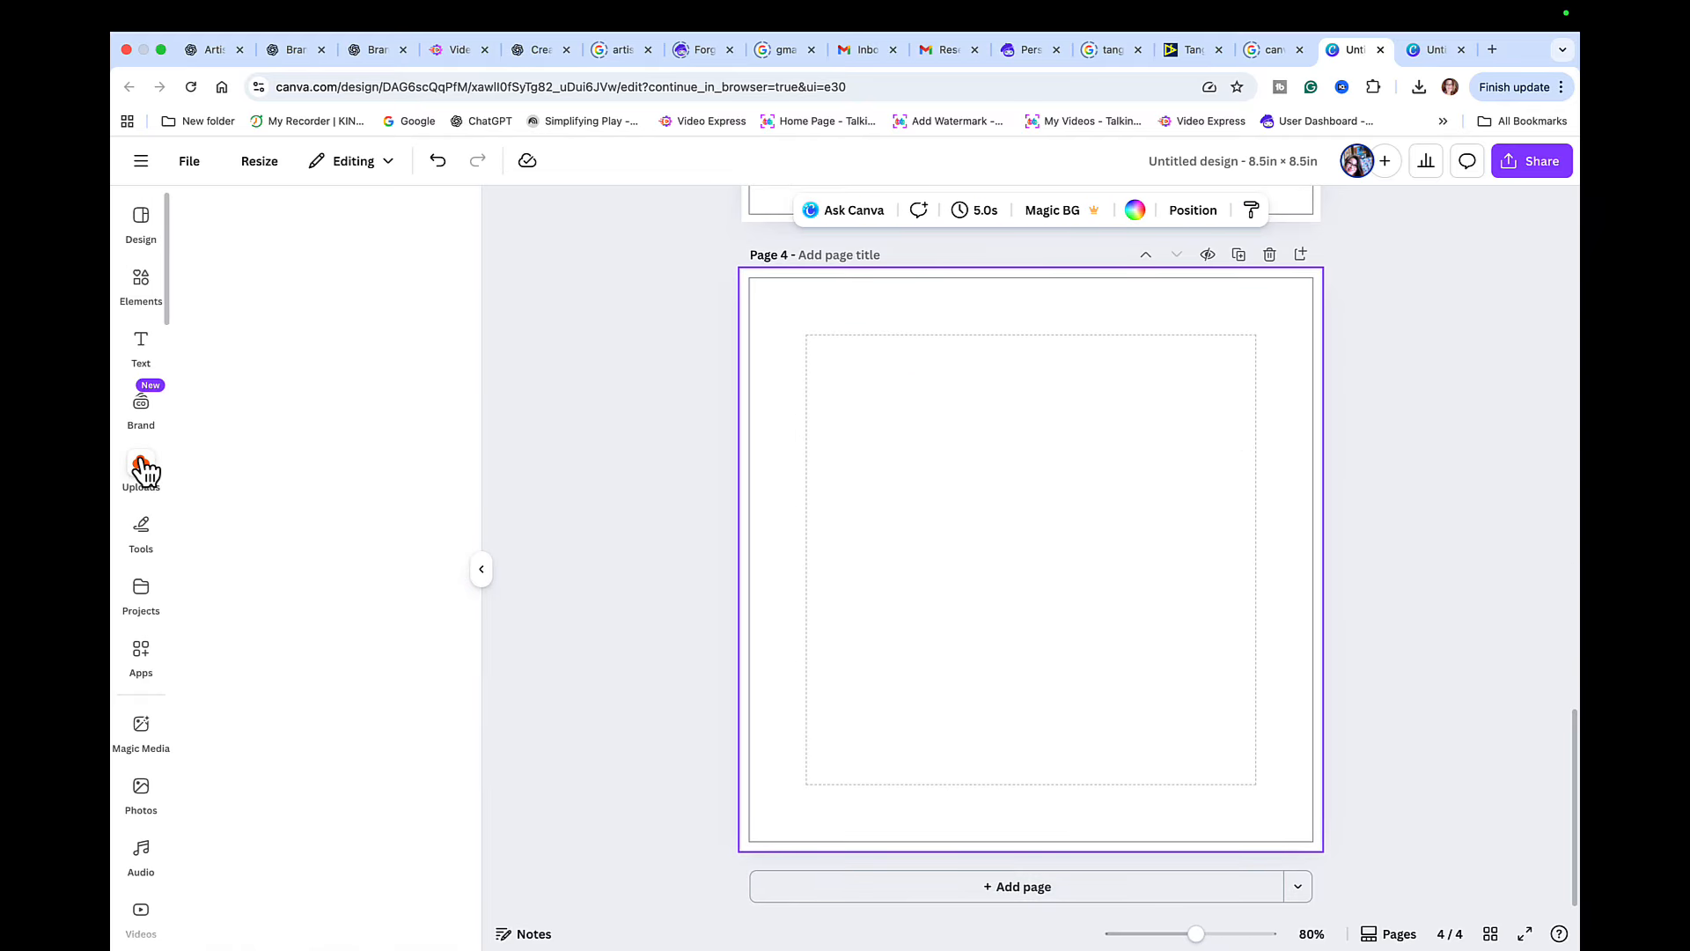
pyautogui.click(429, 471)
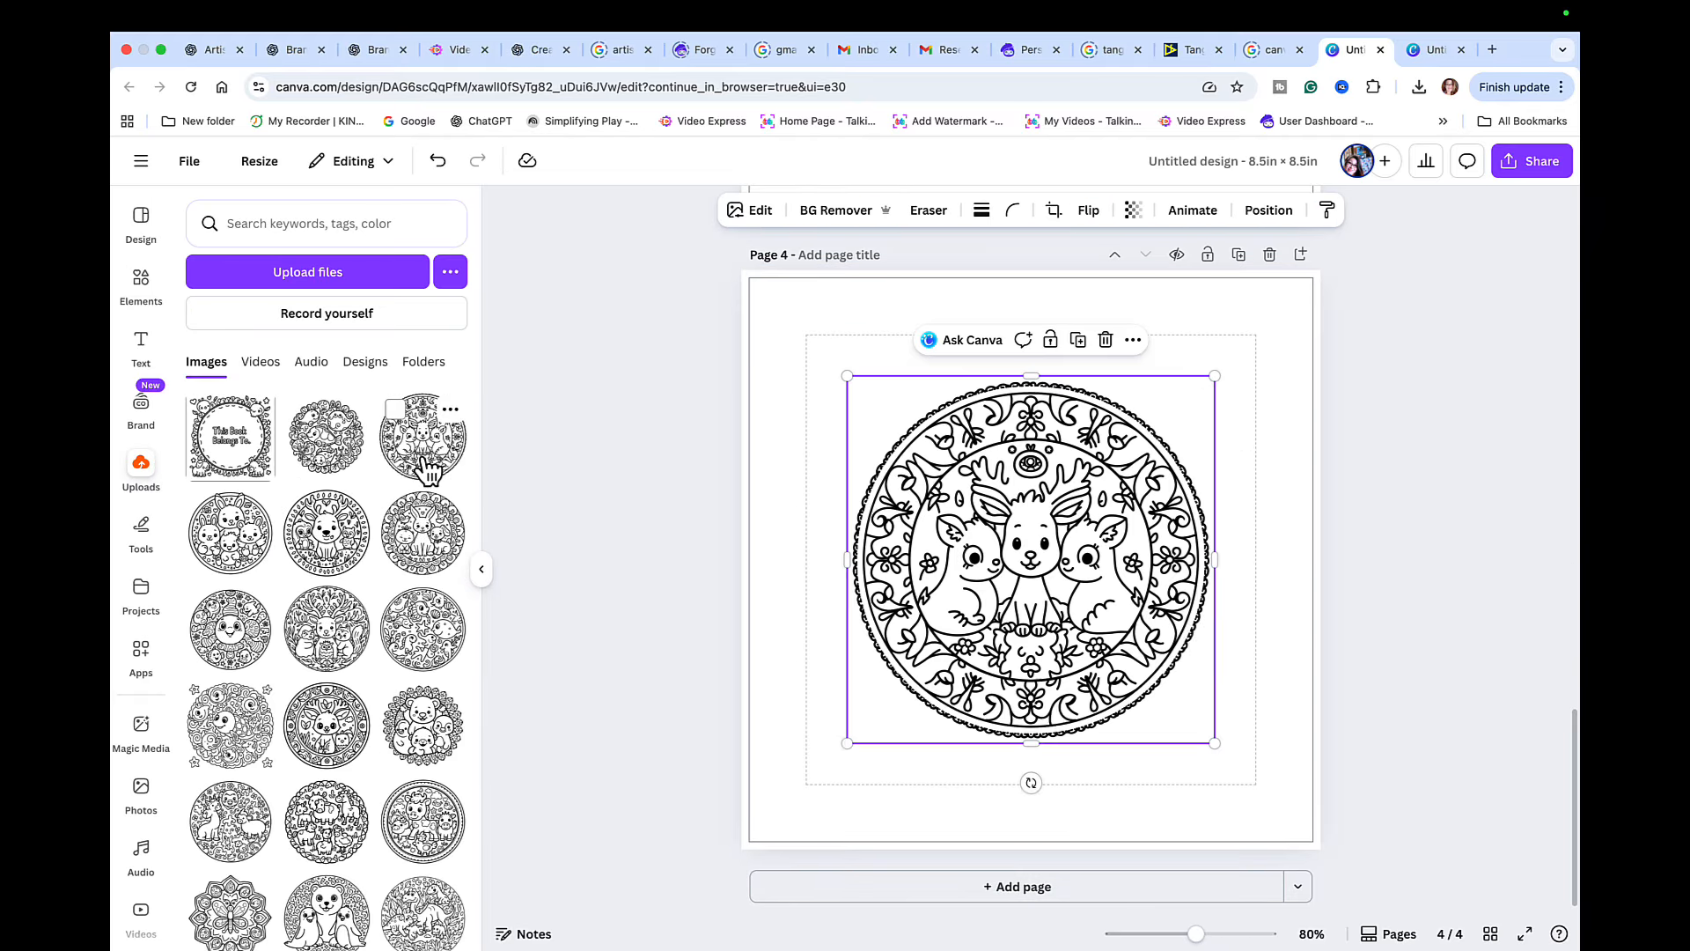
pyautogui.scroll(10, 1102, 583)
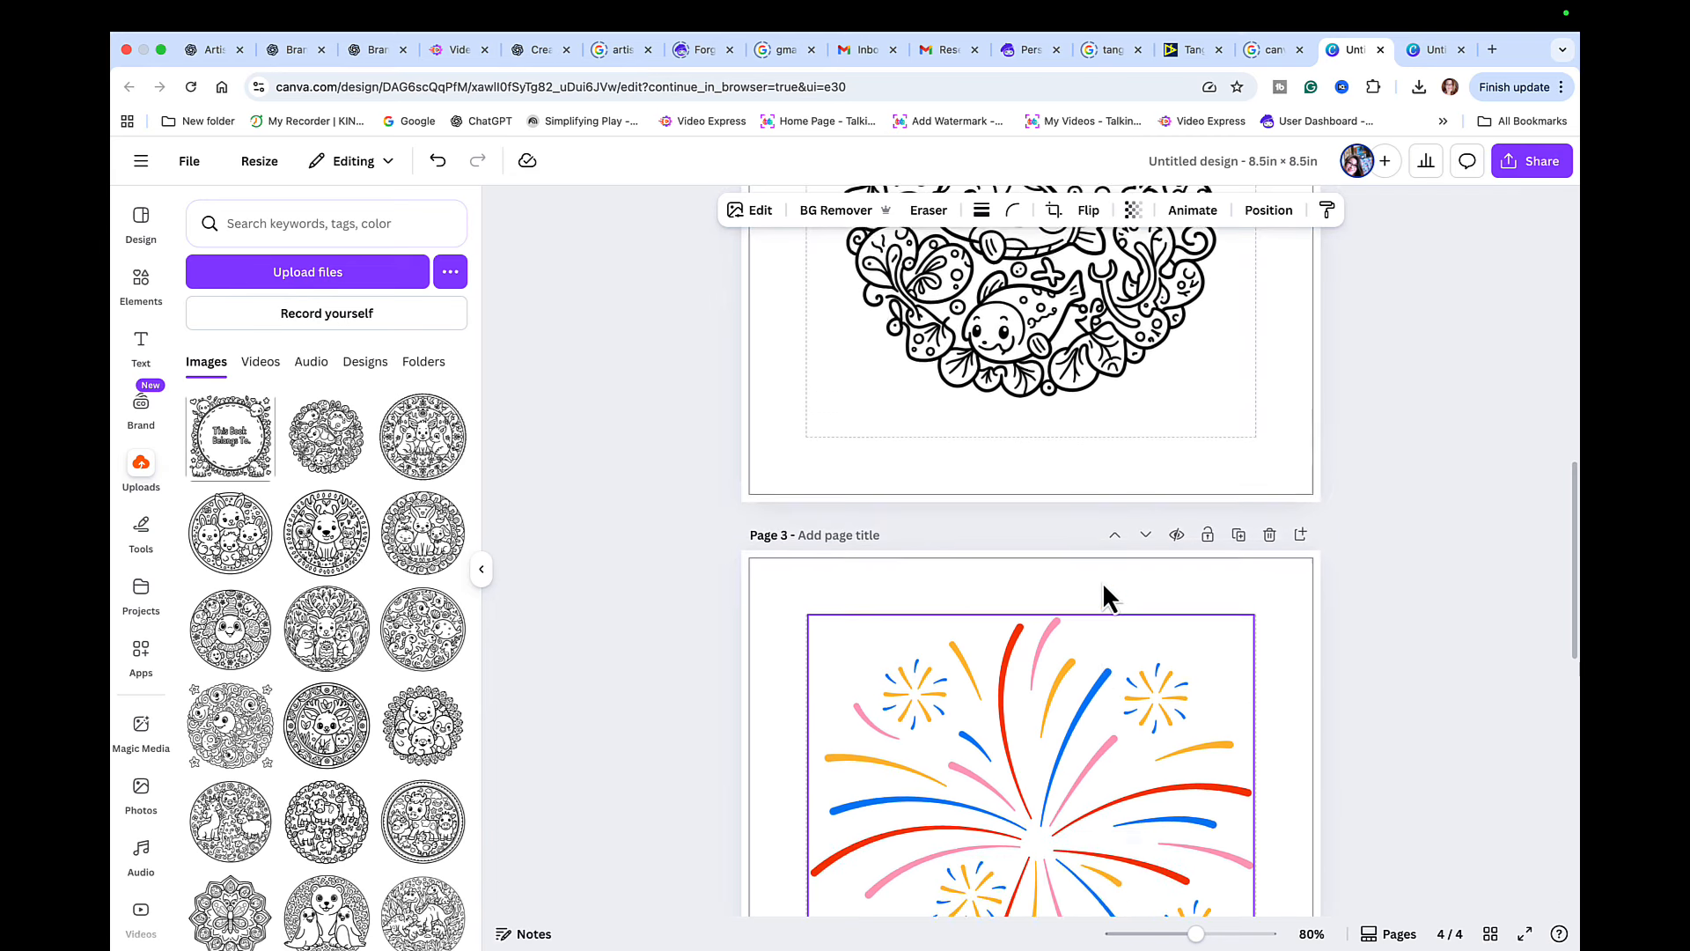
pyautogui.scroll(-10, 1102, 595)
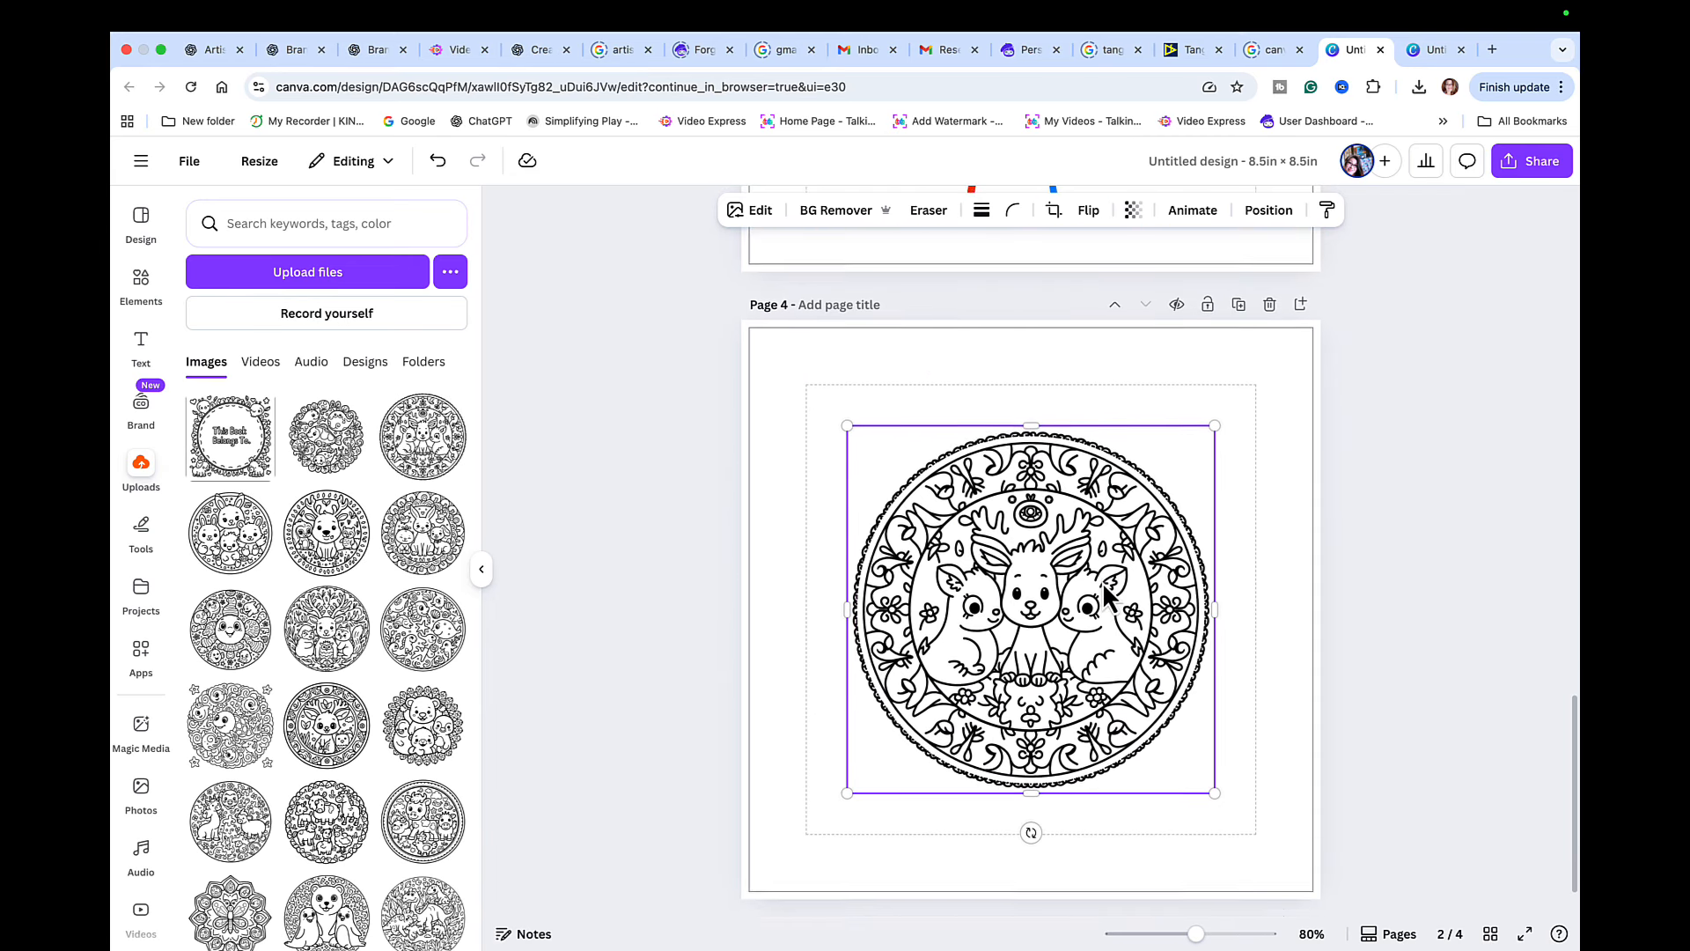
pyautogui.moveTo(1100, 595); pyautogui.dragTo(1059, 552)
pyautogui.moveTo(1173, 747); pyautogui.dragTo(1256, 829)
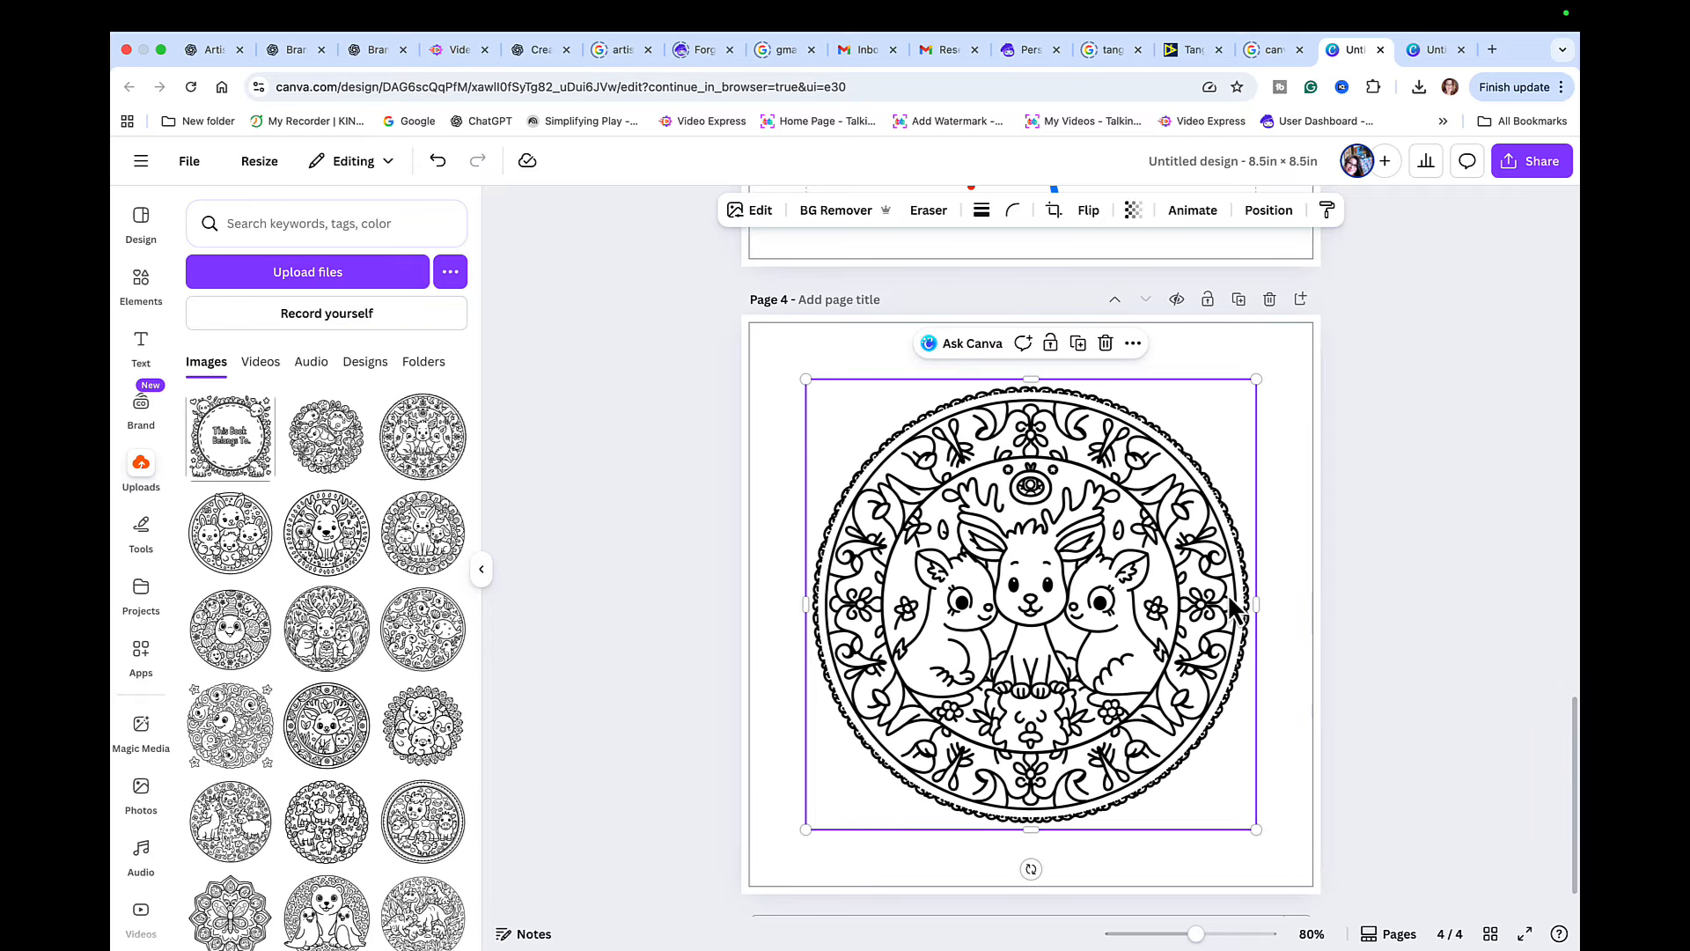
# - Duplicate the fireworks page and move the copy below the forest animals mandala page
pyautogui.scroll(-1, 1224, 528)
pyautogui.scroll(1, 1226, 601)
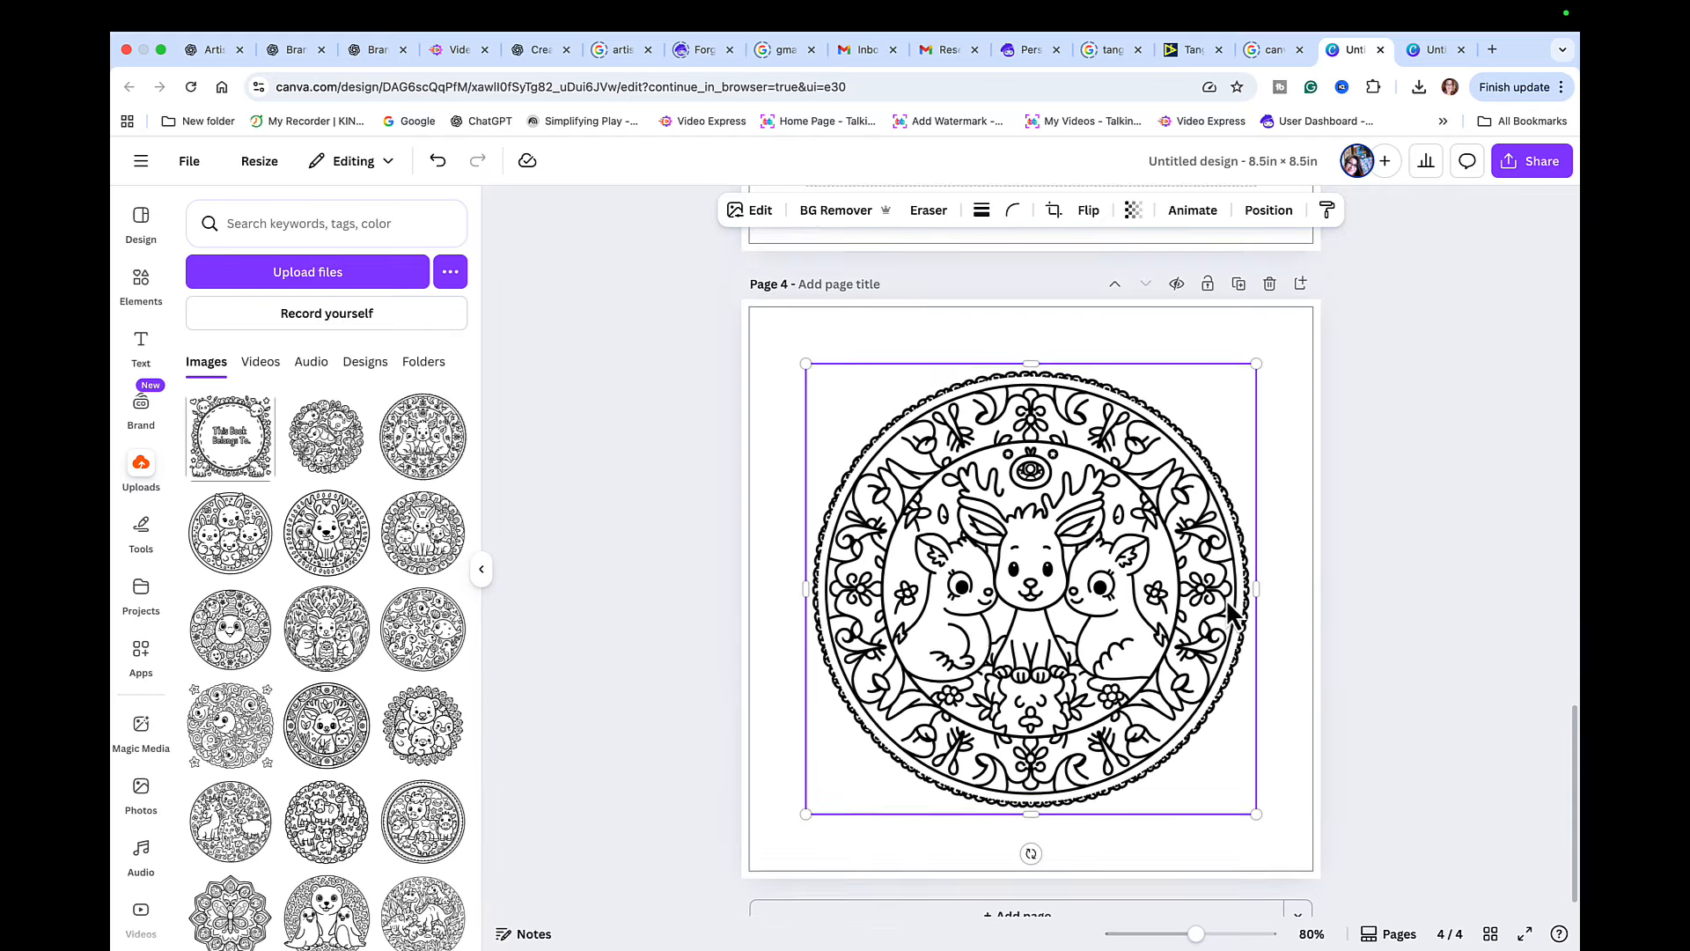
pyautogui.scroll(12, 1227, 601)
pyautogui.scroll(1, 1116, 563)
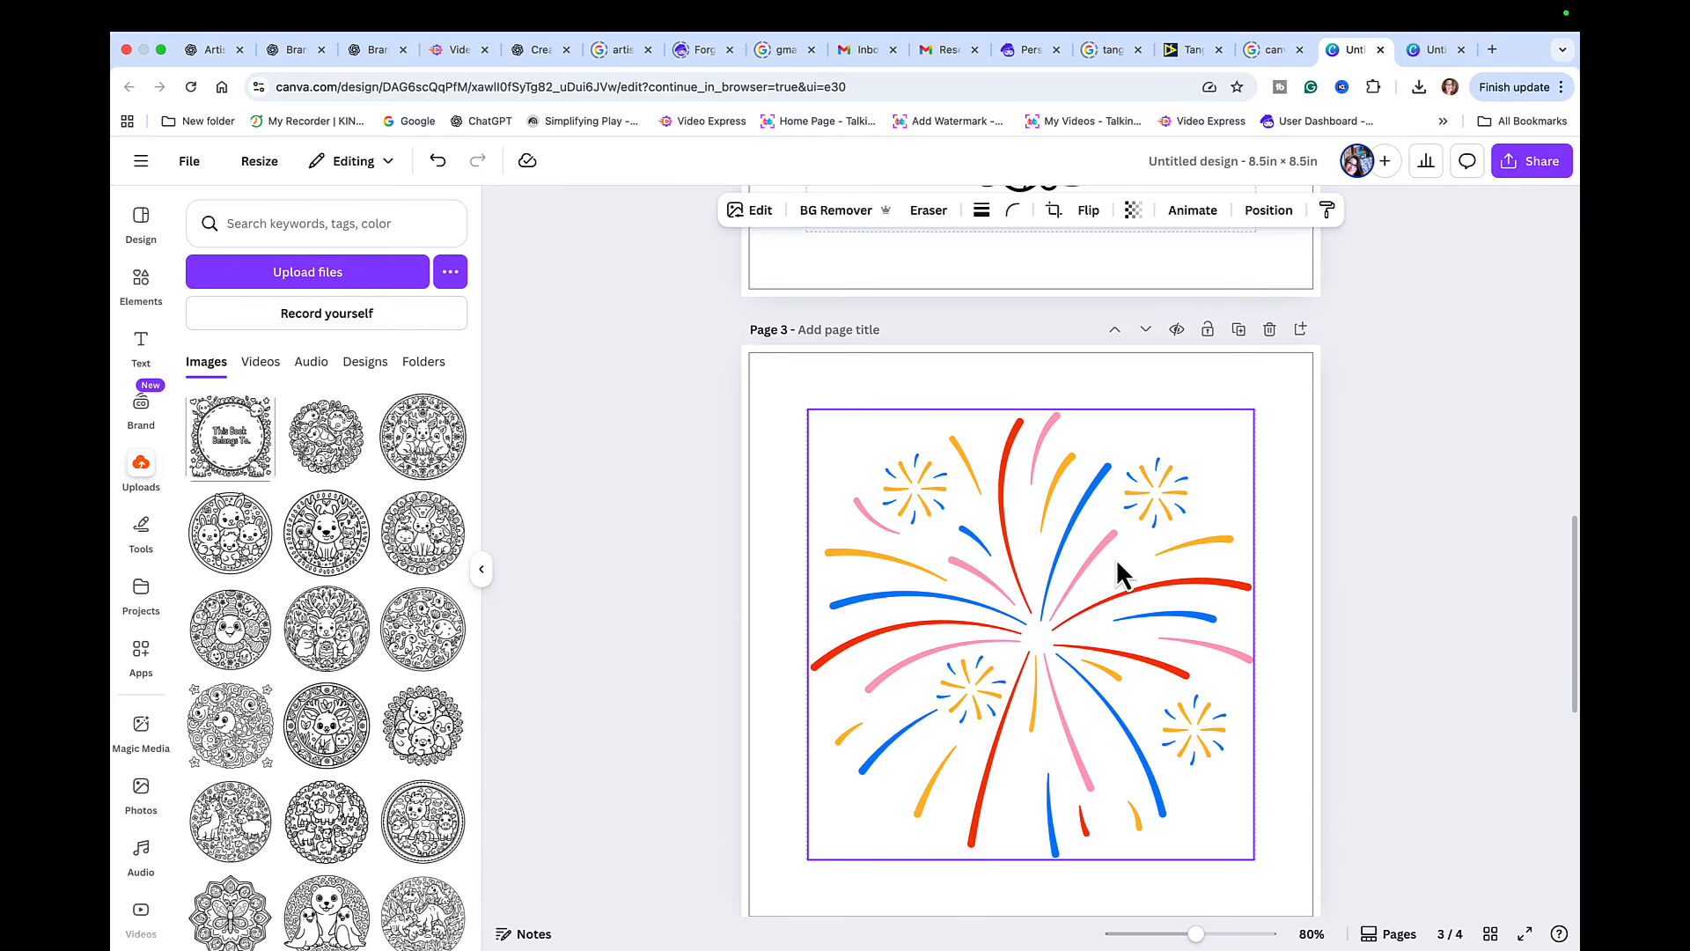
pyautogui.click(1238, 329)
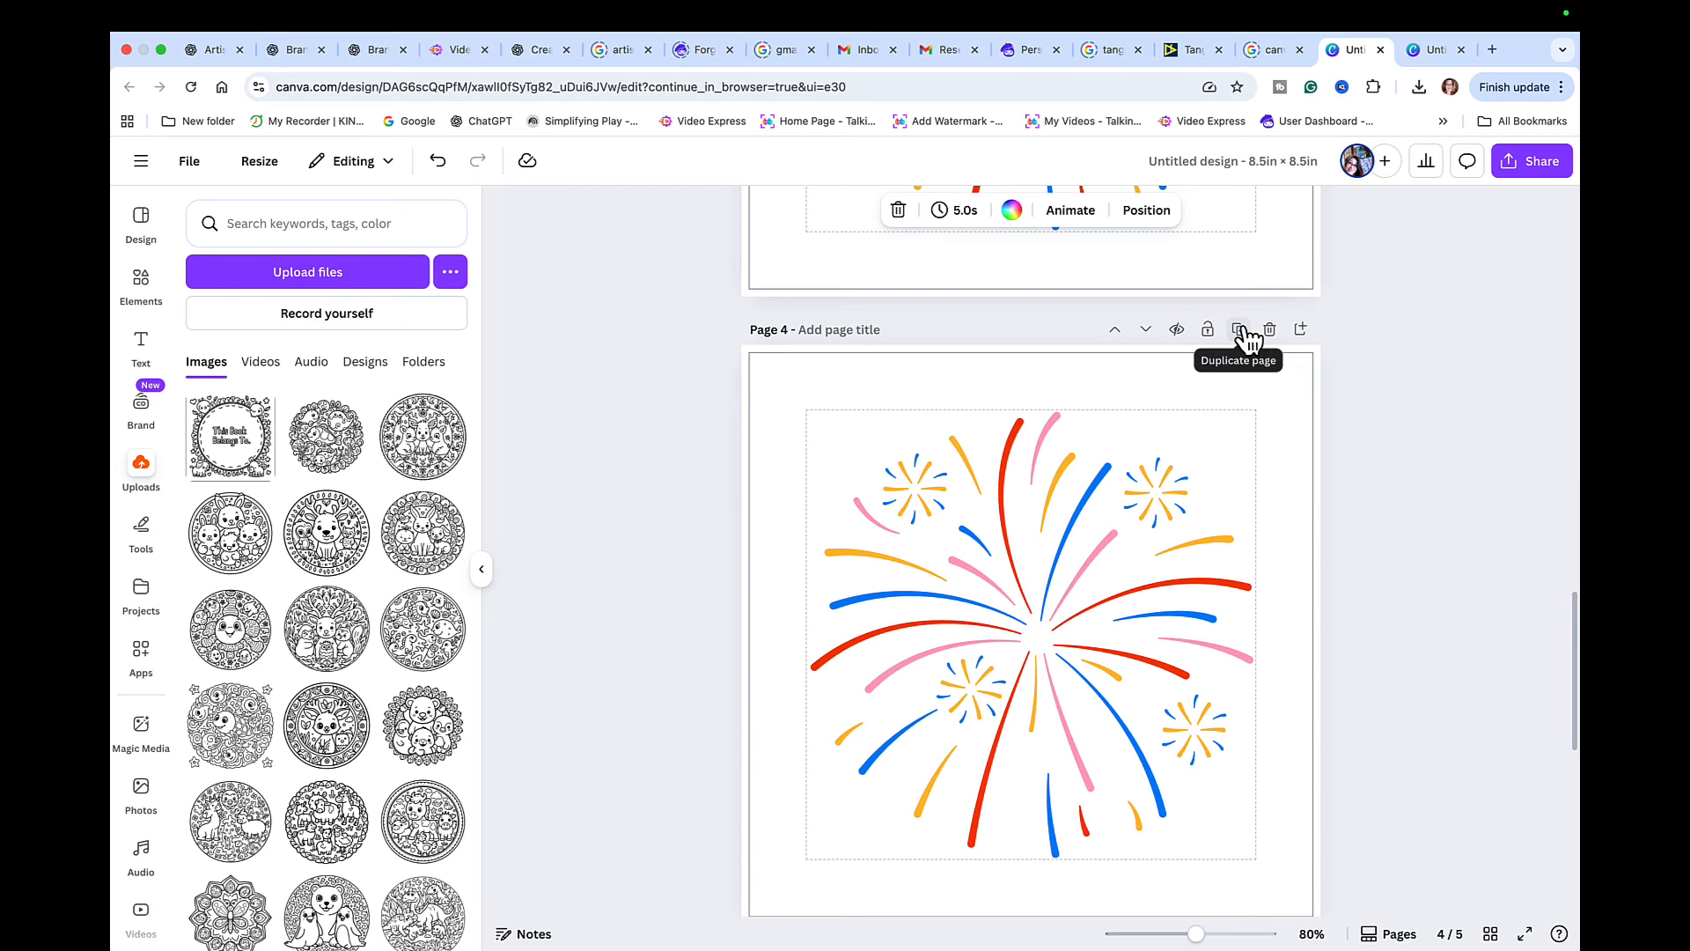
pyautogui.click(1146, 331)
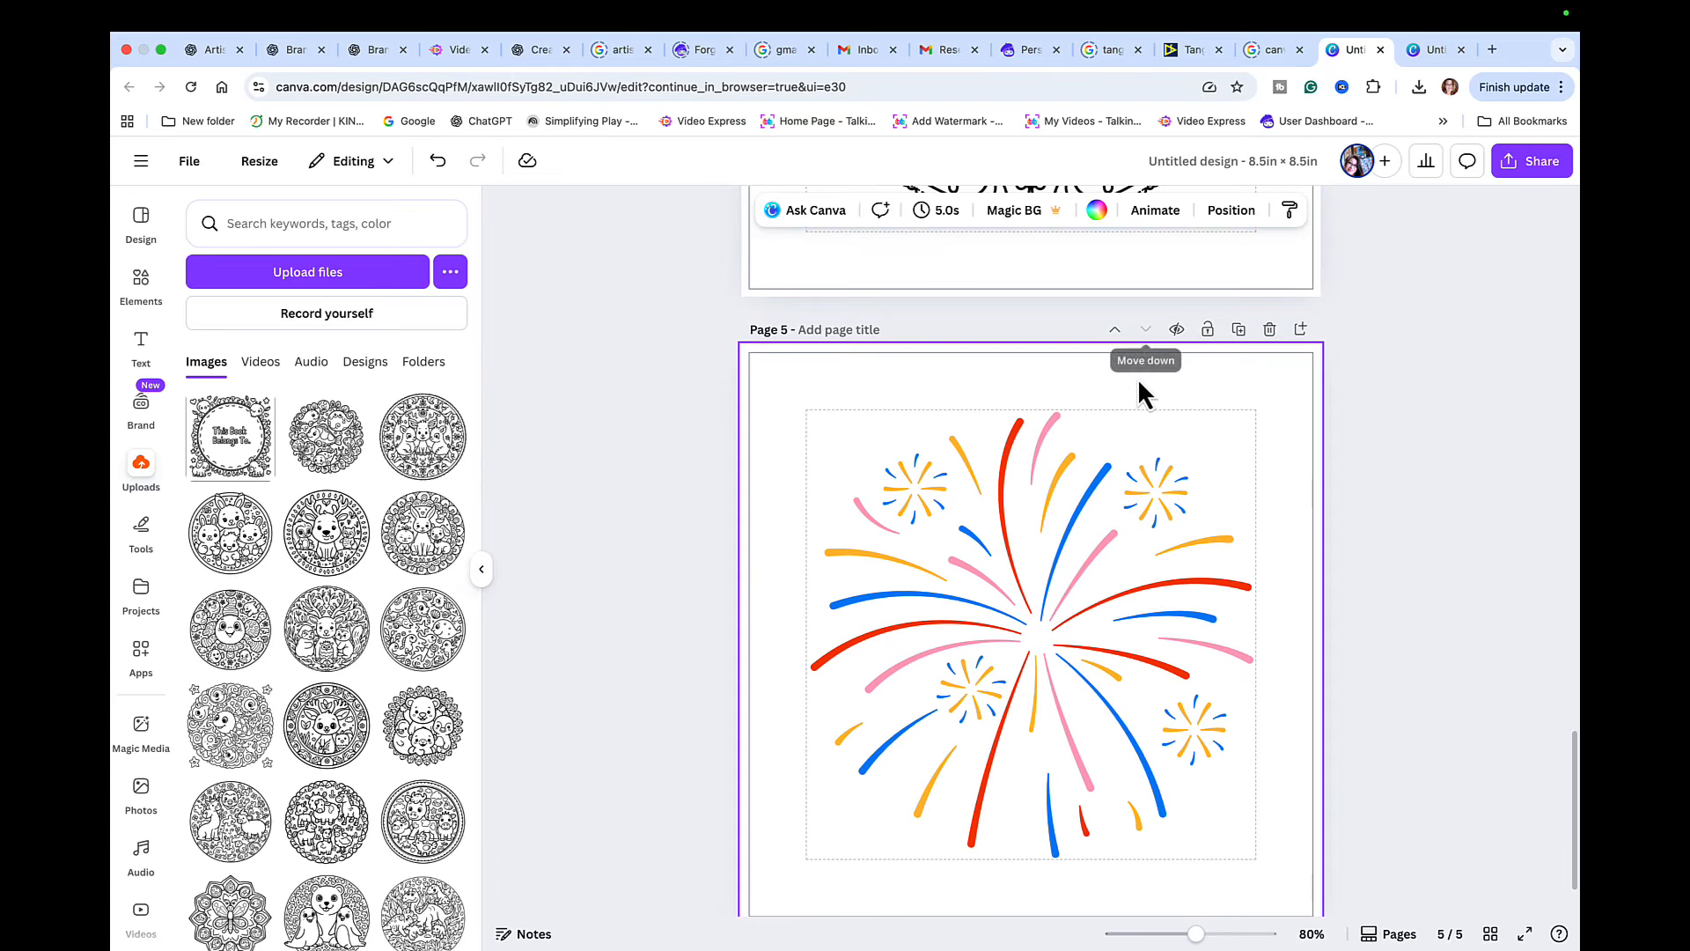
# - Review the forest animals mandala page and add a blank sixth page after the second fireworks page
pyautogui.scroll(6, 1139, 391)
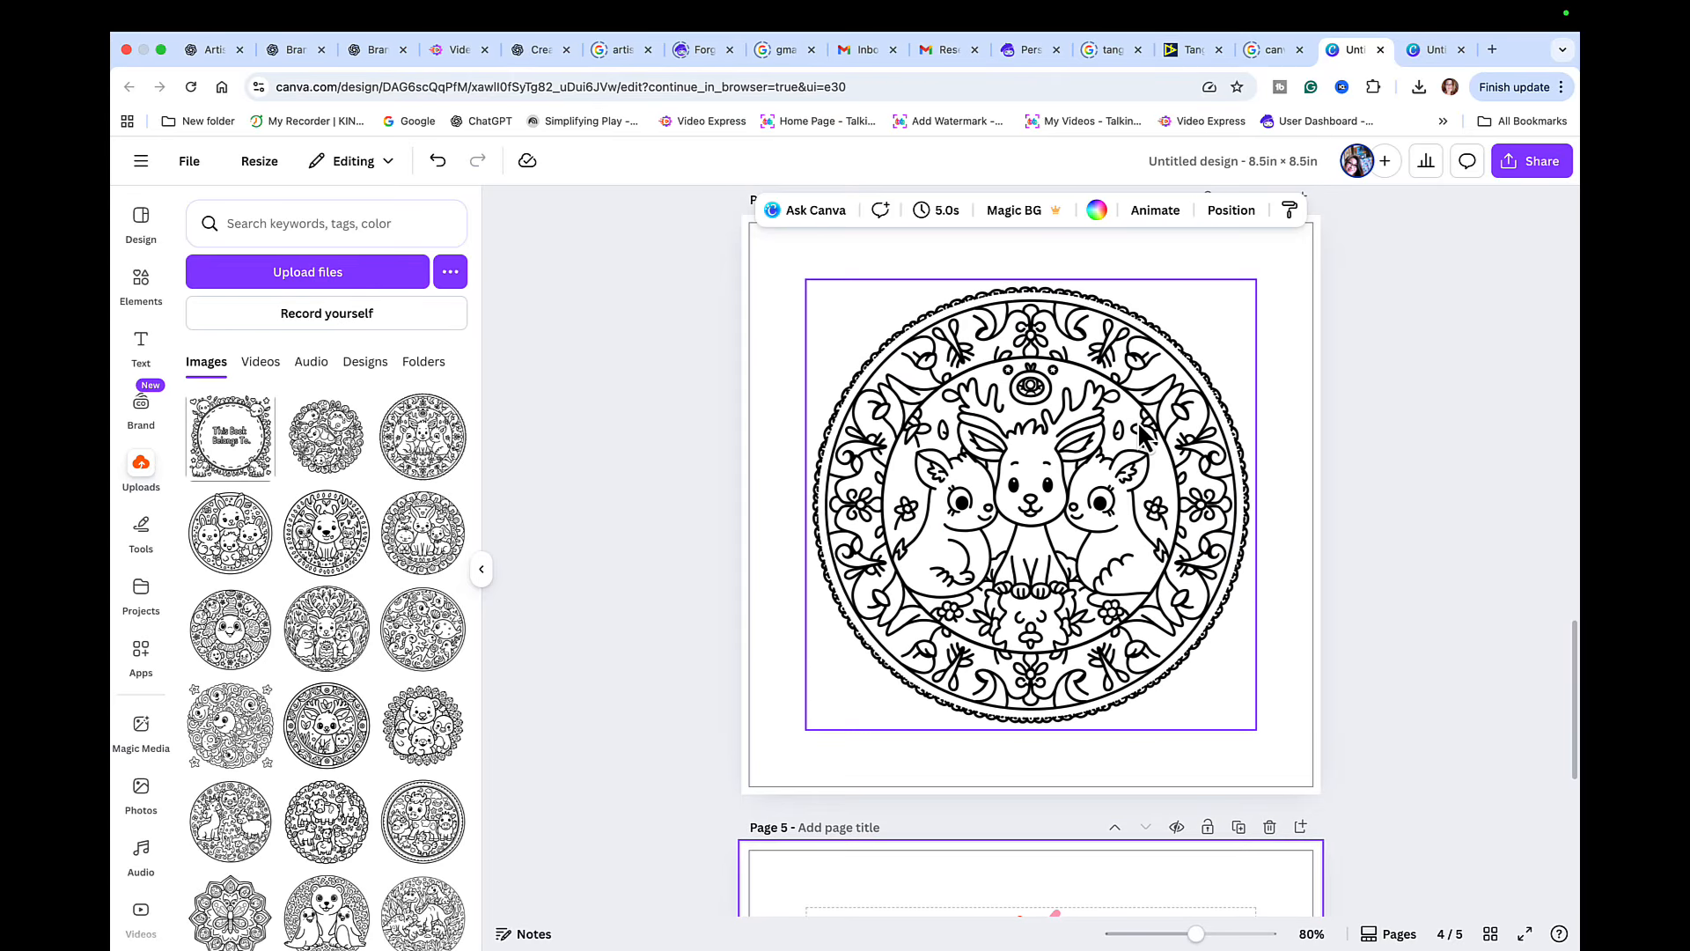
pyautogui.scroll(-6, 1155, 621)
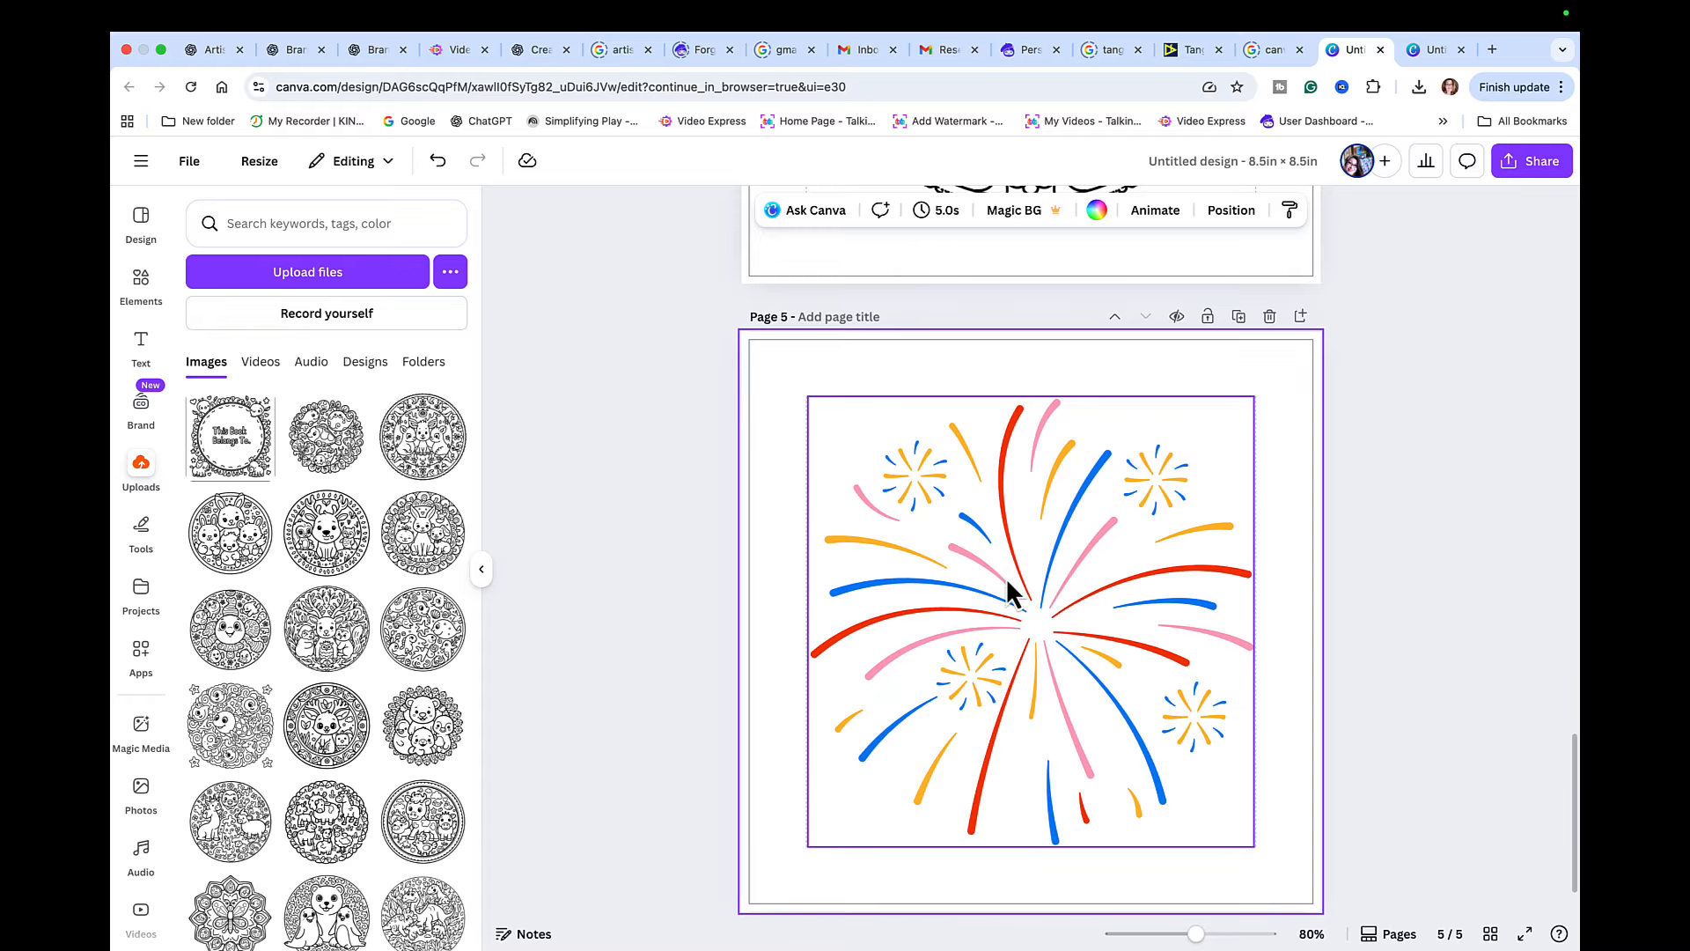
pyautogui.scroll(-2, 1022, 490)
pyautogui.click(1024, 886)
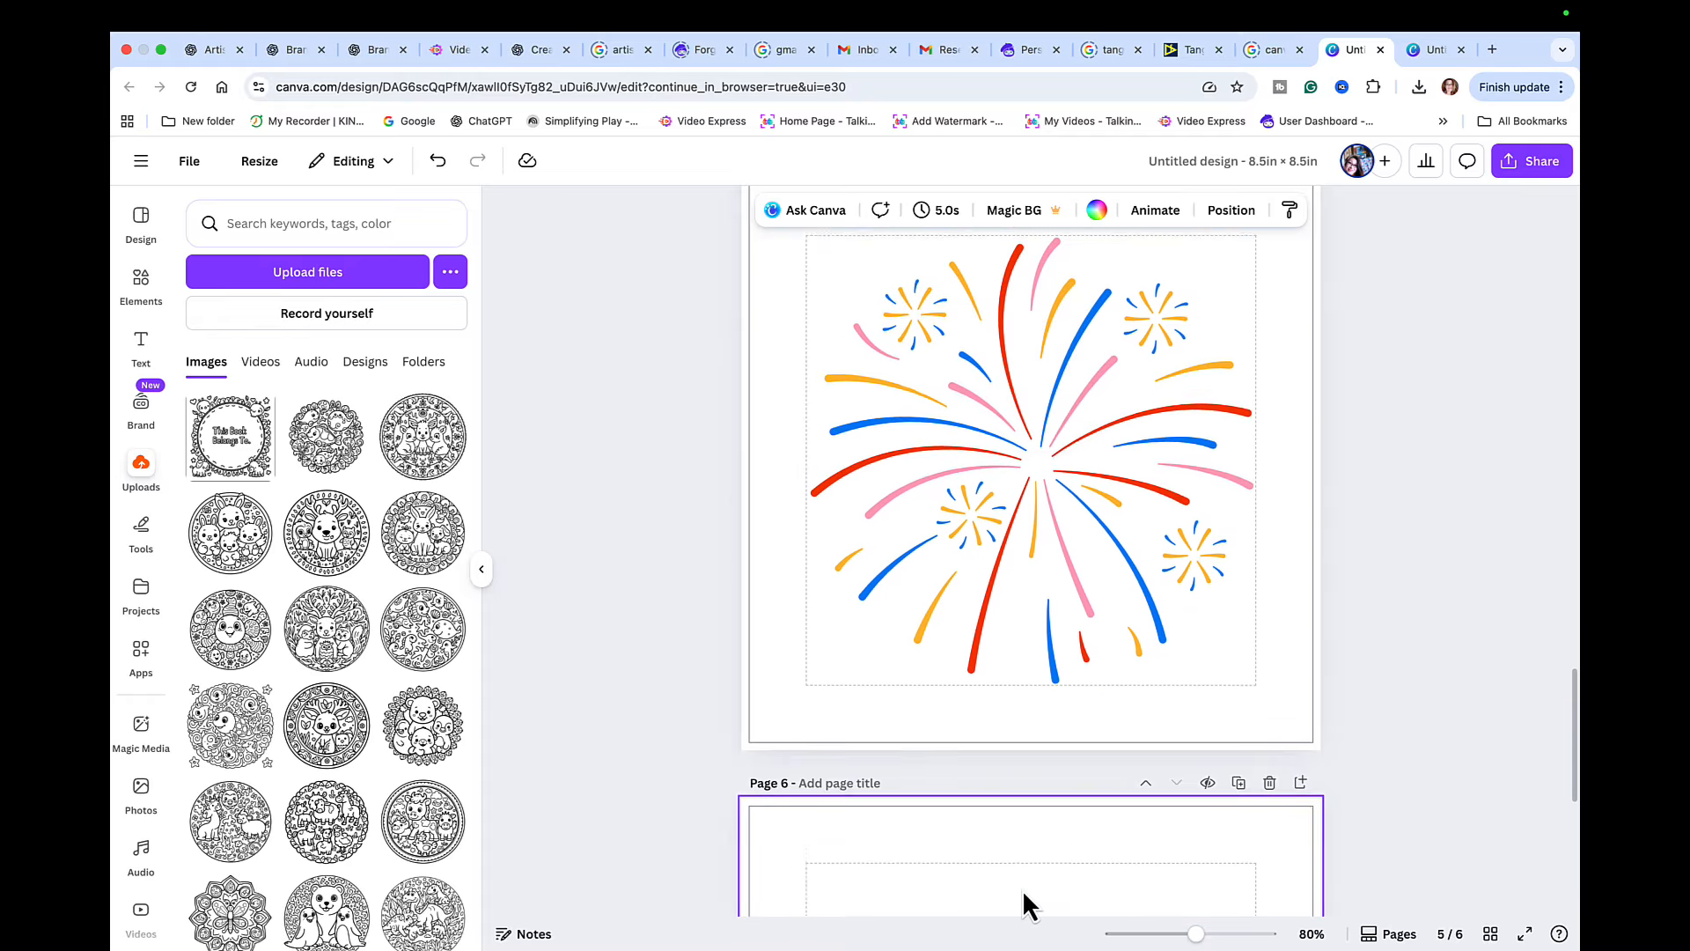
# - Add the uploaded bunnies, bear and chick mandala to page 6 and enlarge it to fill the margin guides
pyautogui.click(231, 533)
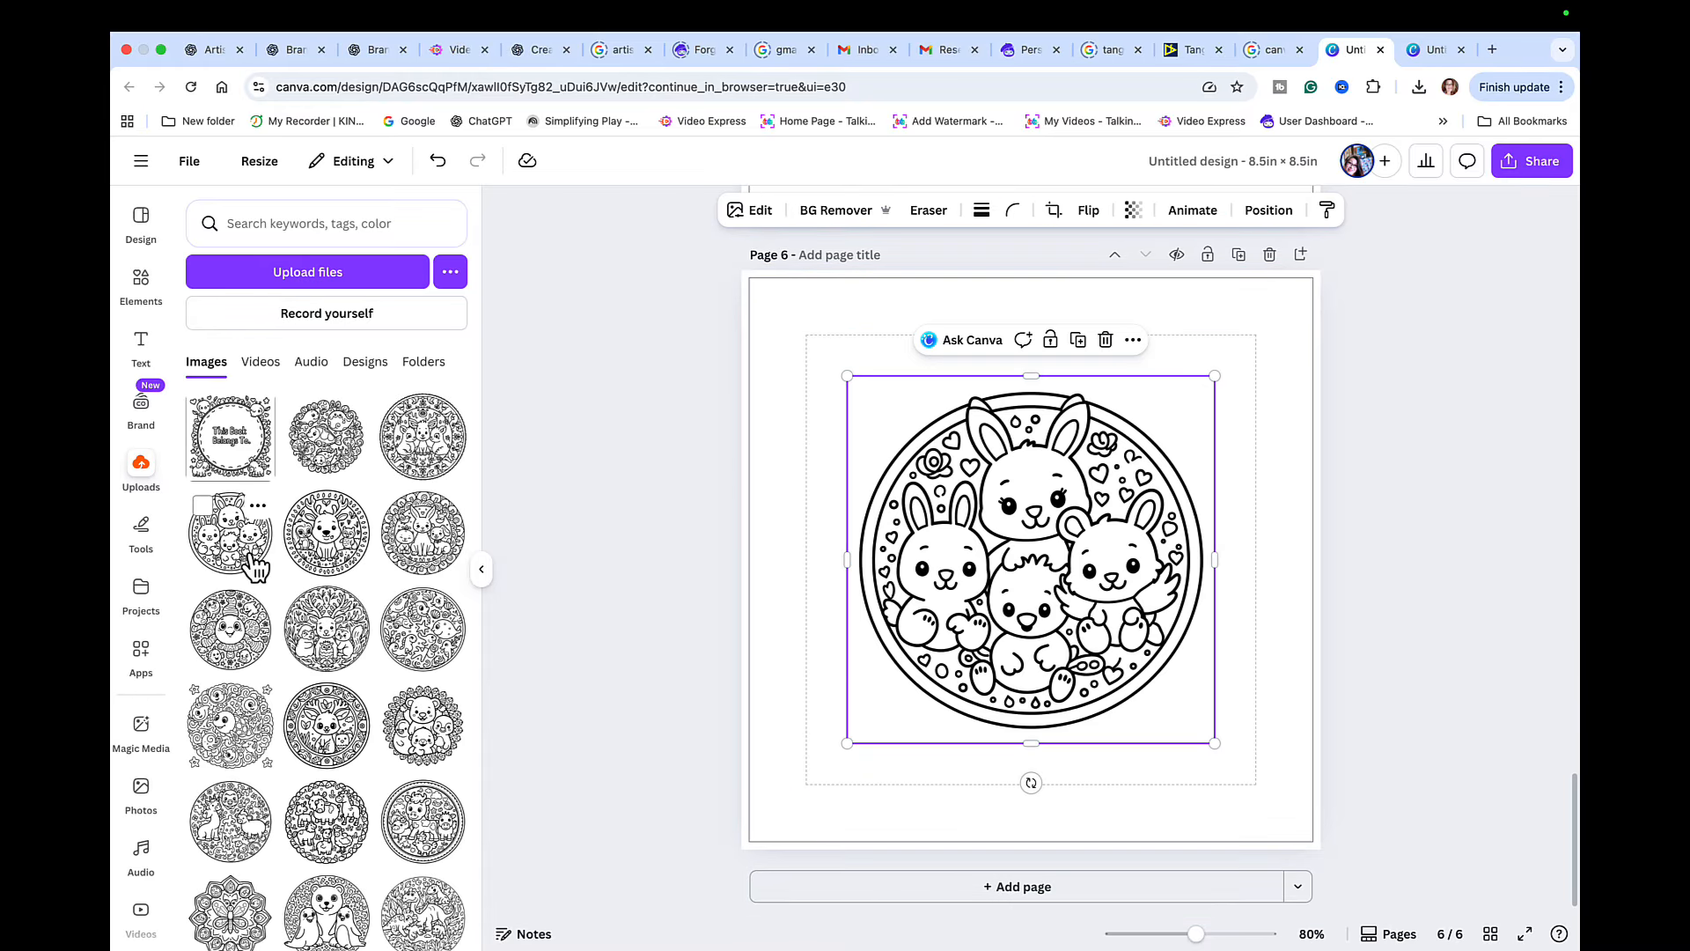
pyautogui.moveTo(963, 622); pyautogui.dragTo(920, 580)
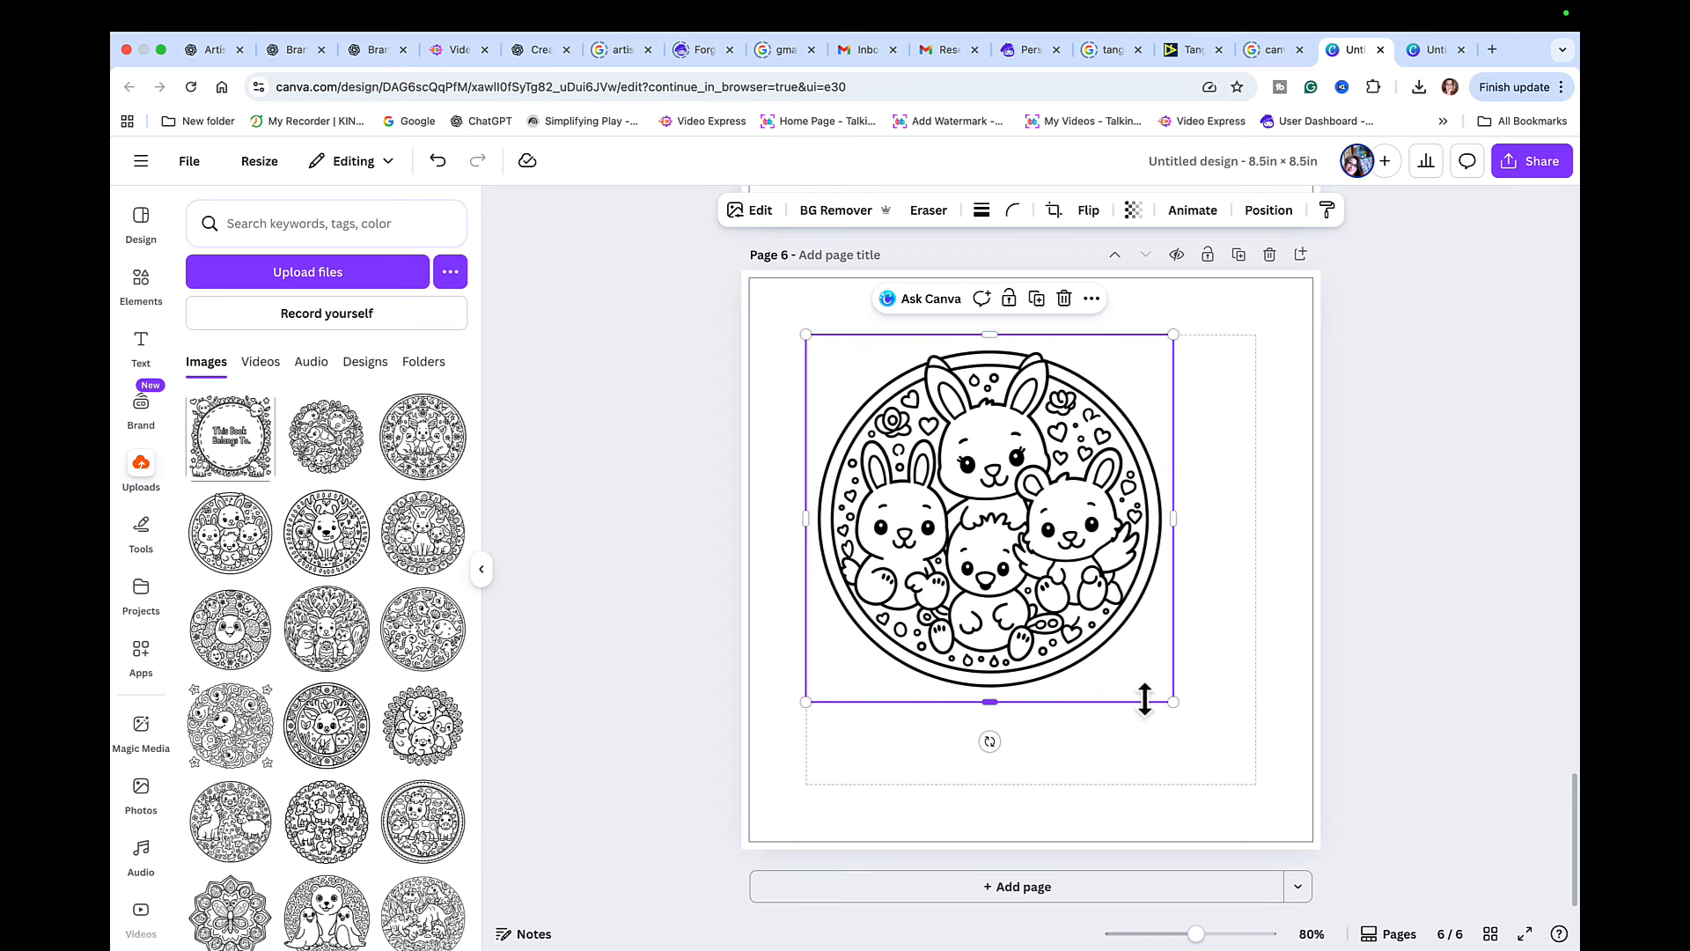
pyautogui.moveTo(1175, 701); pyautogui.dragTo(1254, 786)
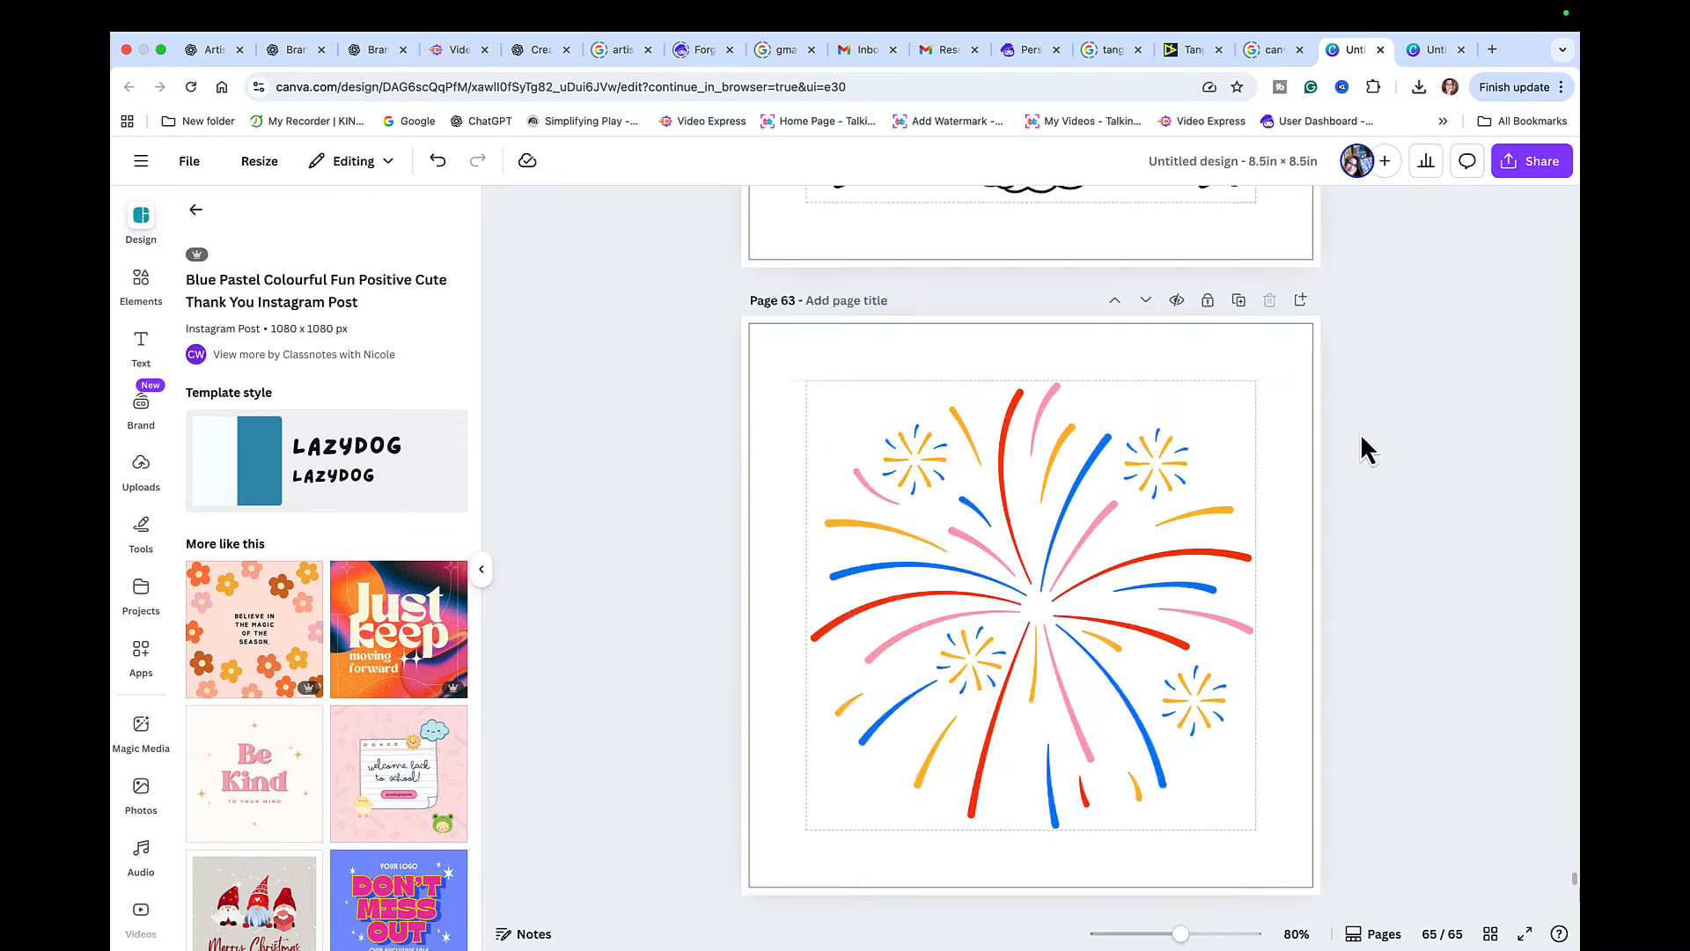
# - Review all pages of the coloring book in grid view, from the ownership page through the closing thank-you page
pyautogui.scroll(10, 1359, 431)
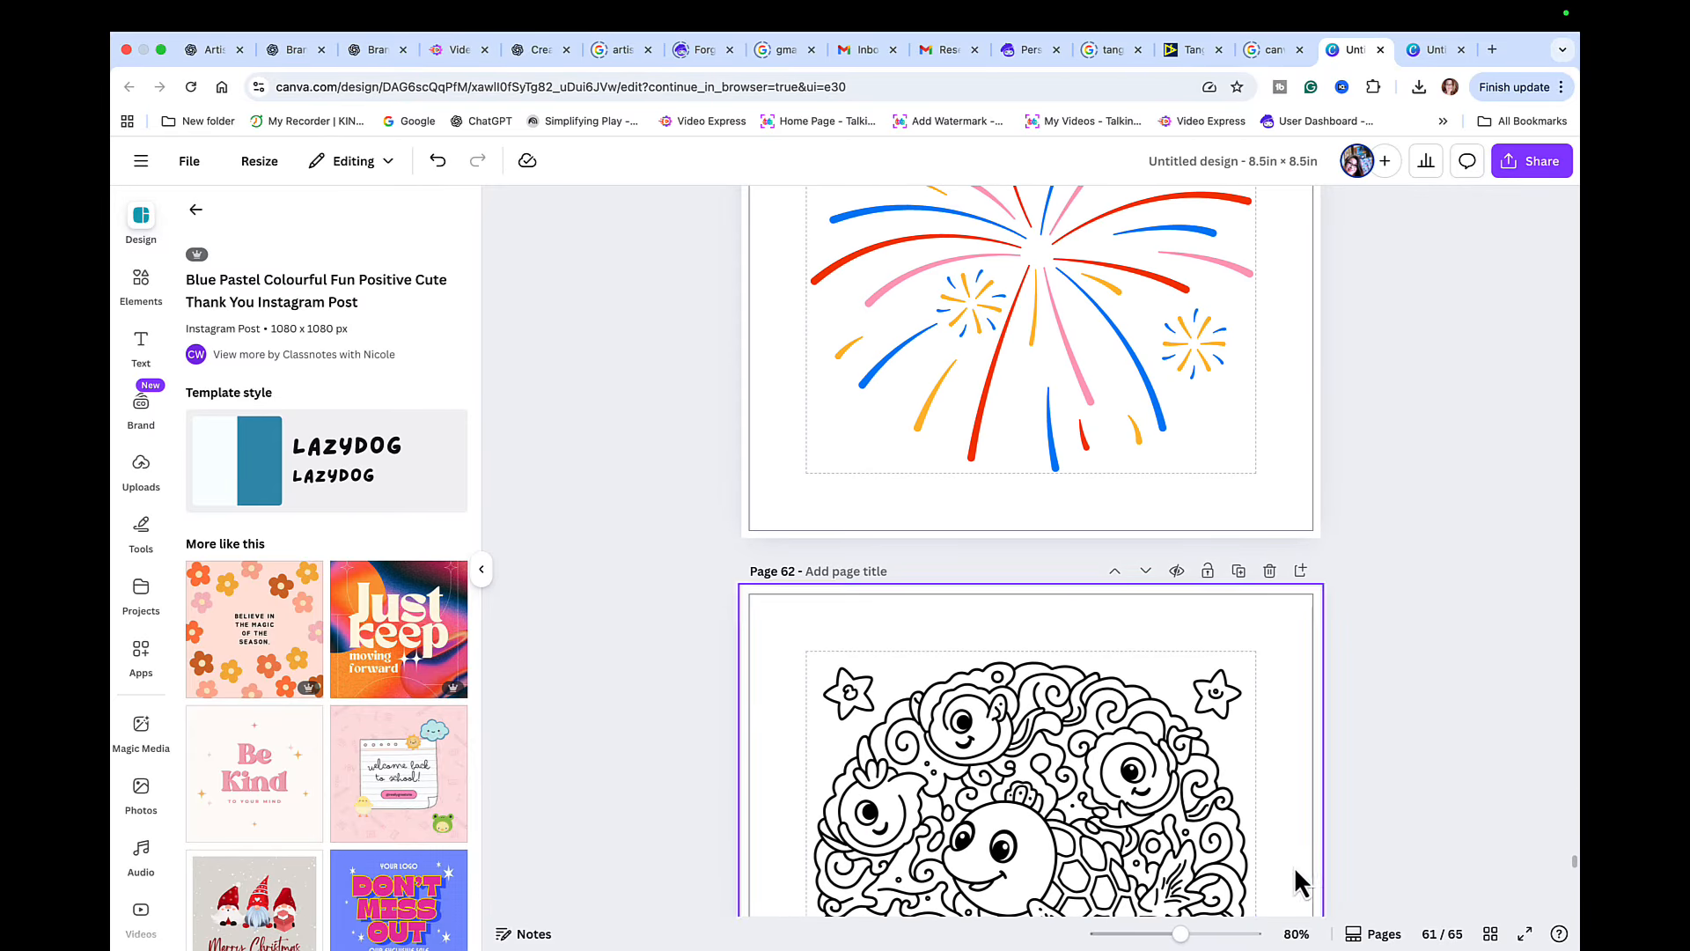
pyautogui.click(1490, 933)
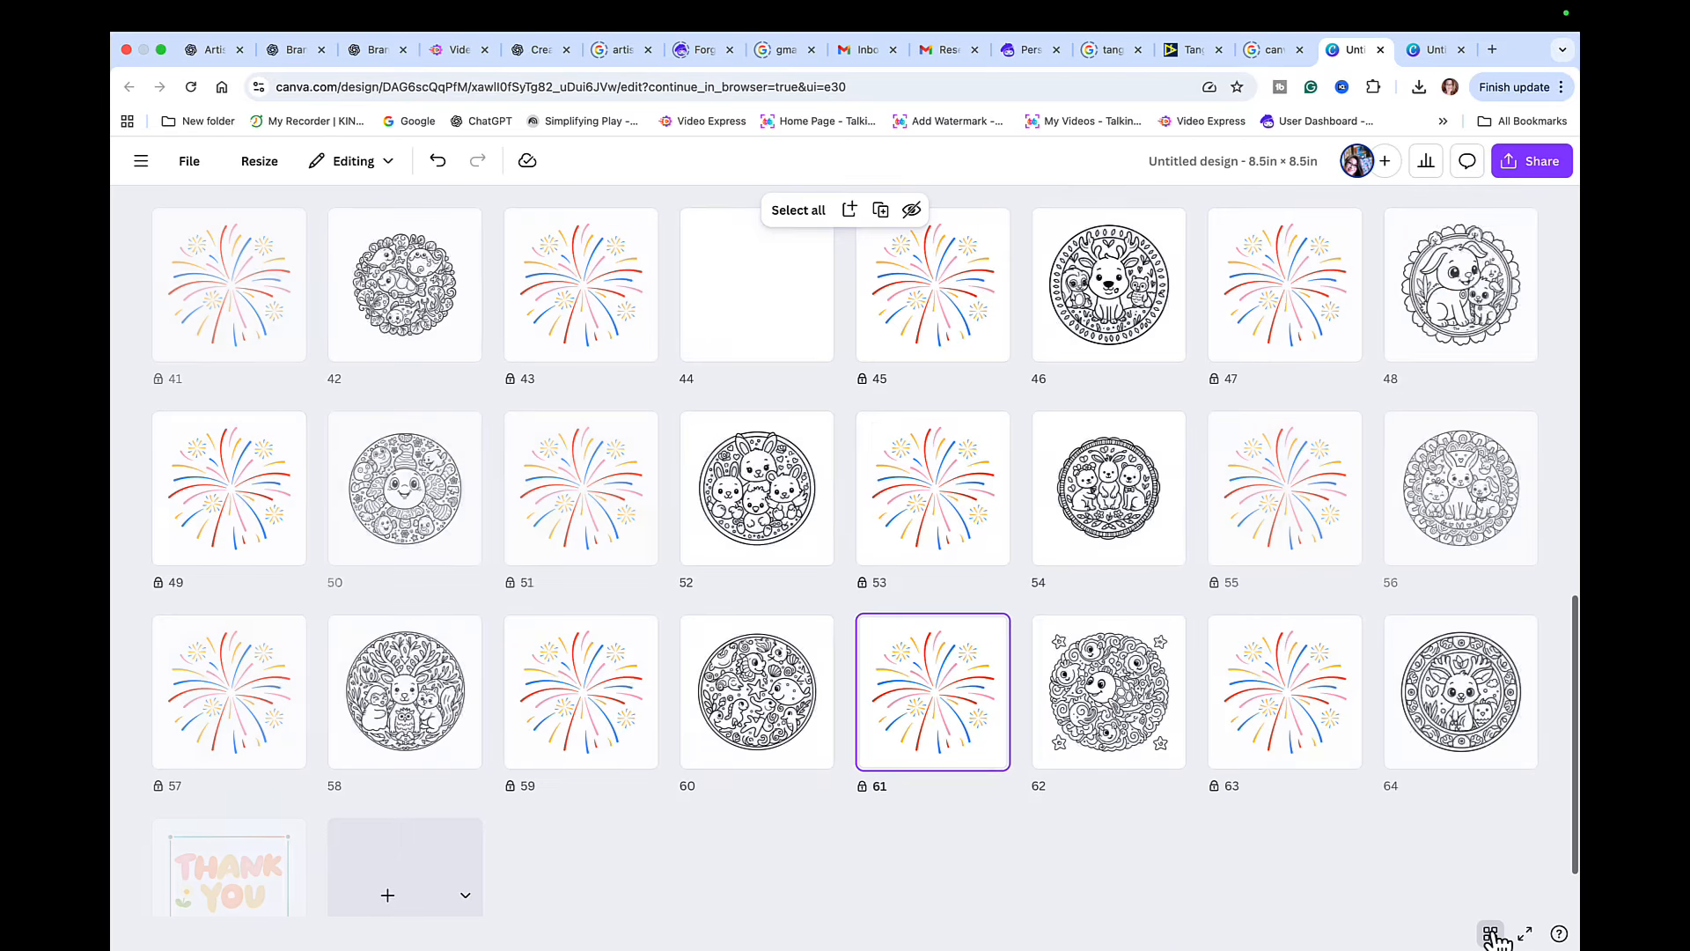
pyautogui.scroll(12, 1111, 636)
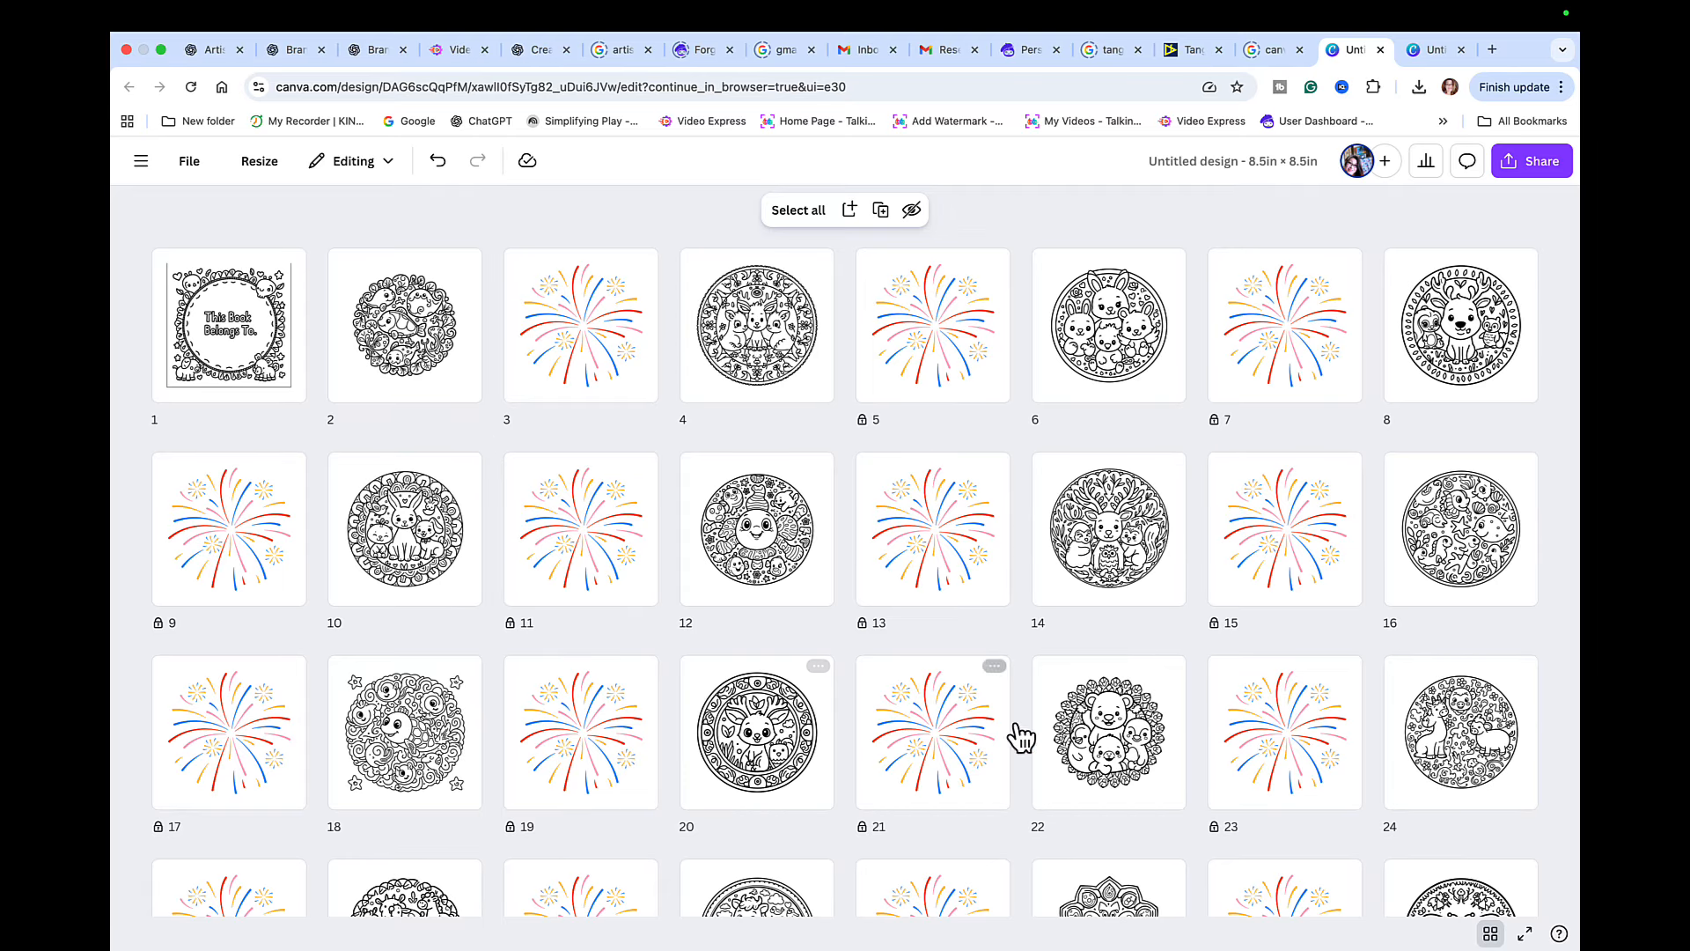
pyautogui.scroll(-4, 1083, 735)
pyautogui.scroll(-8, 1079, 727)
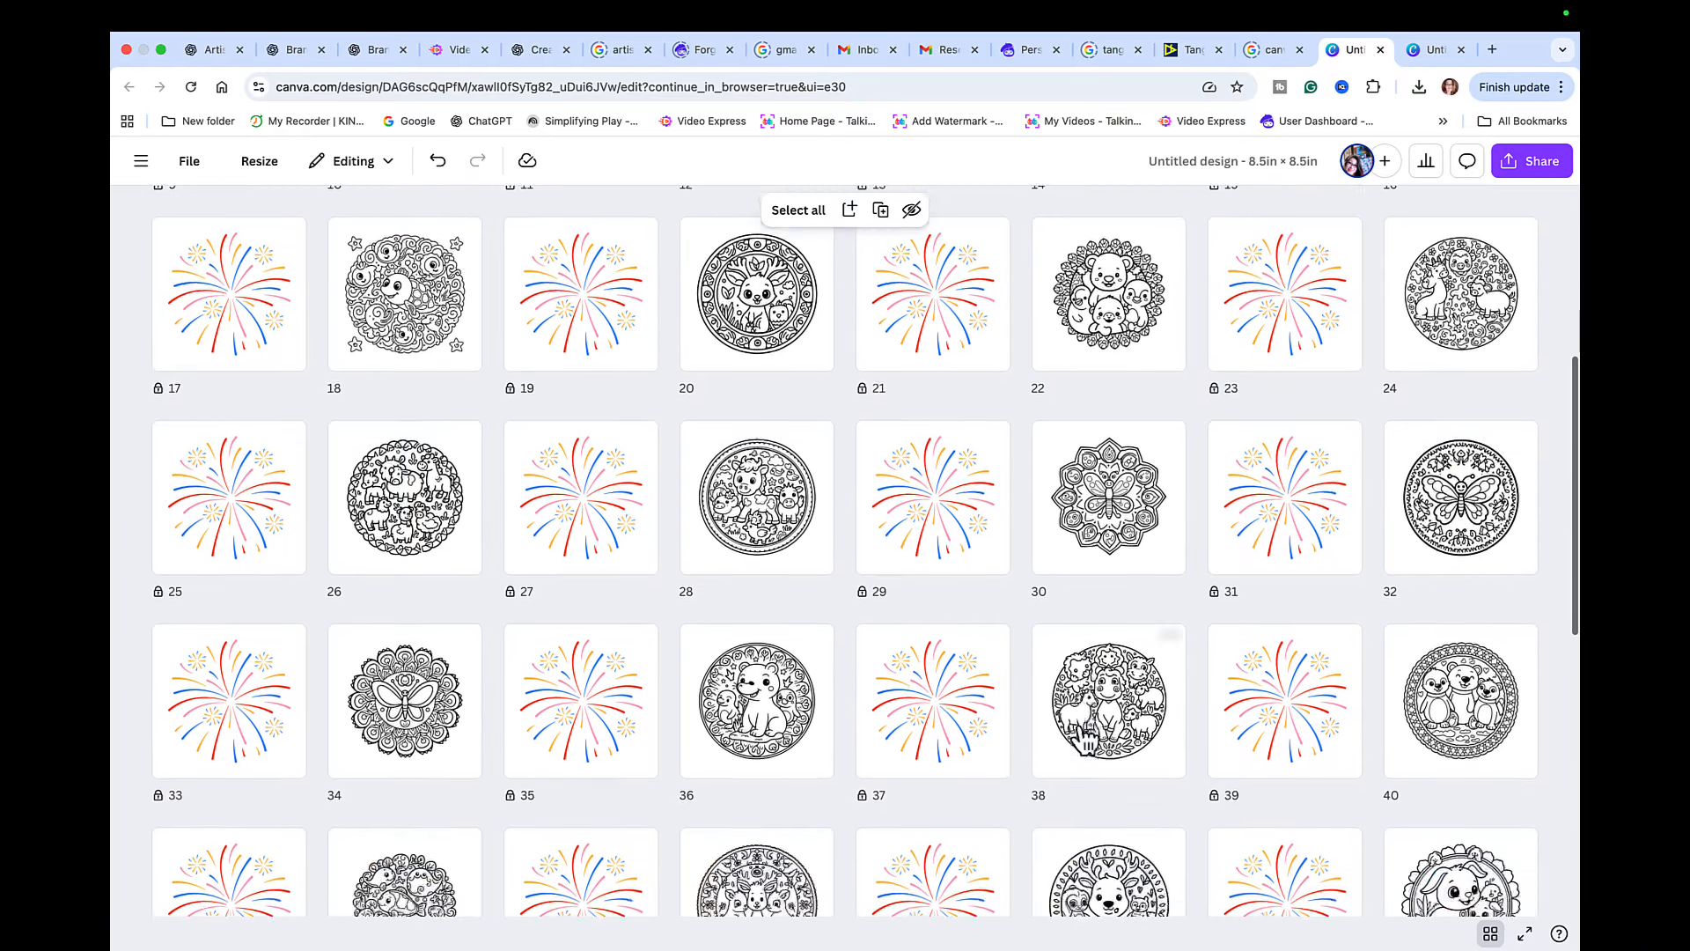
pyautogui.scroll(-3, 1082, 737)
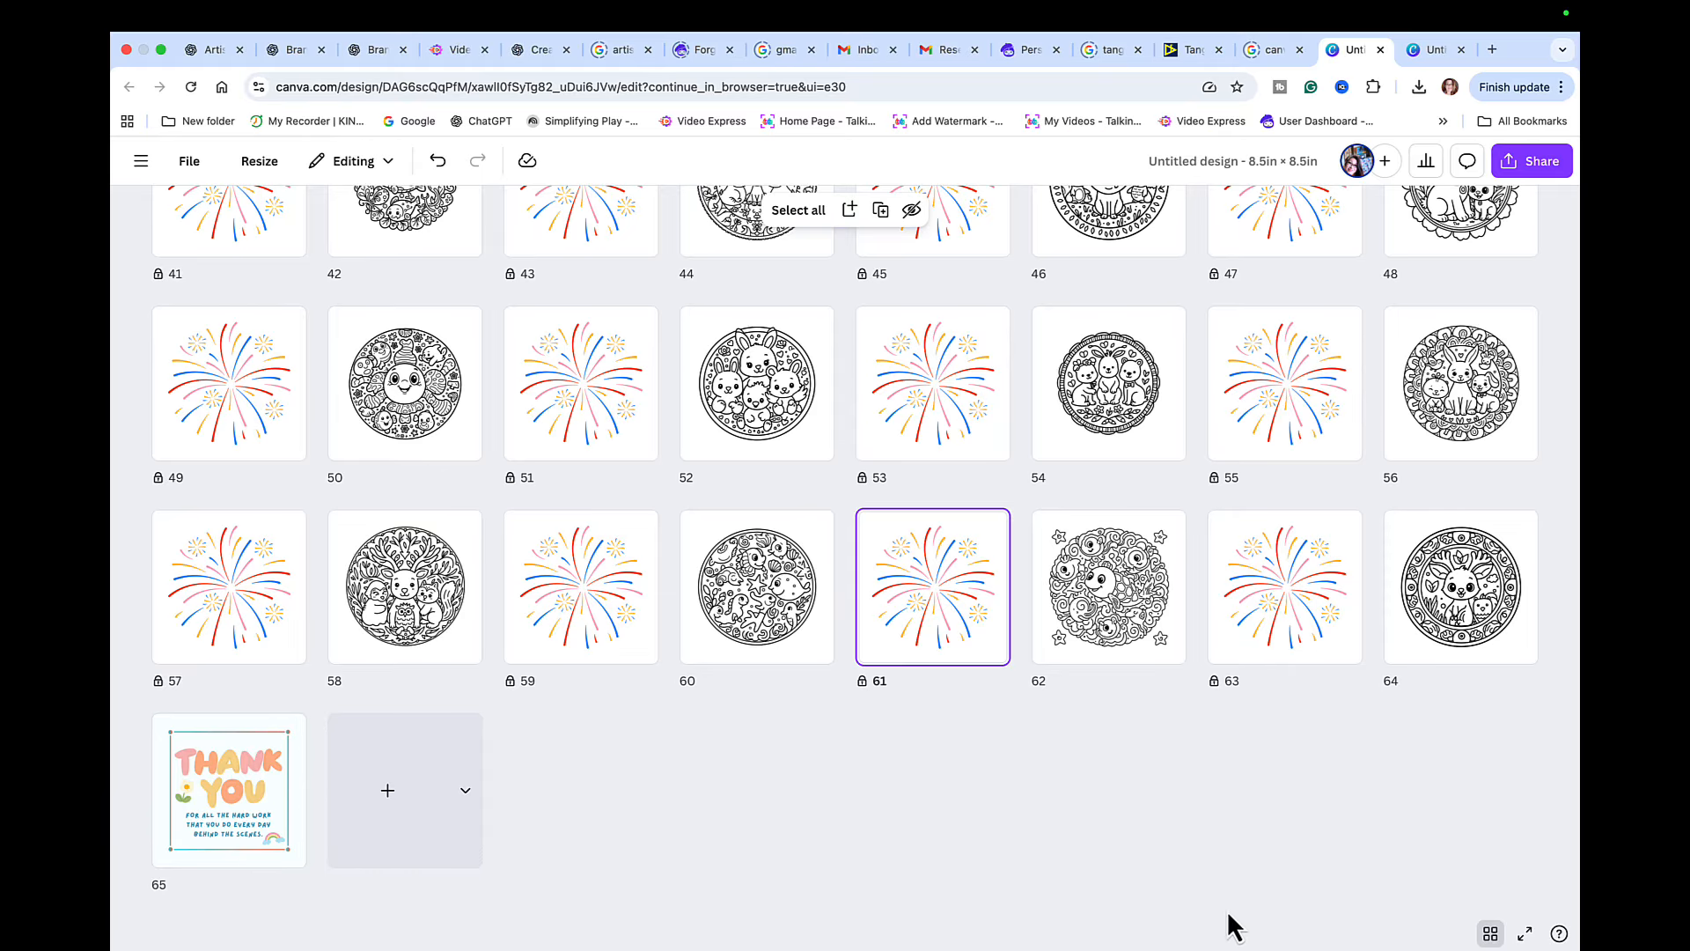
pyautogui.click(1490, 934)
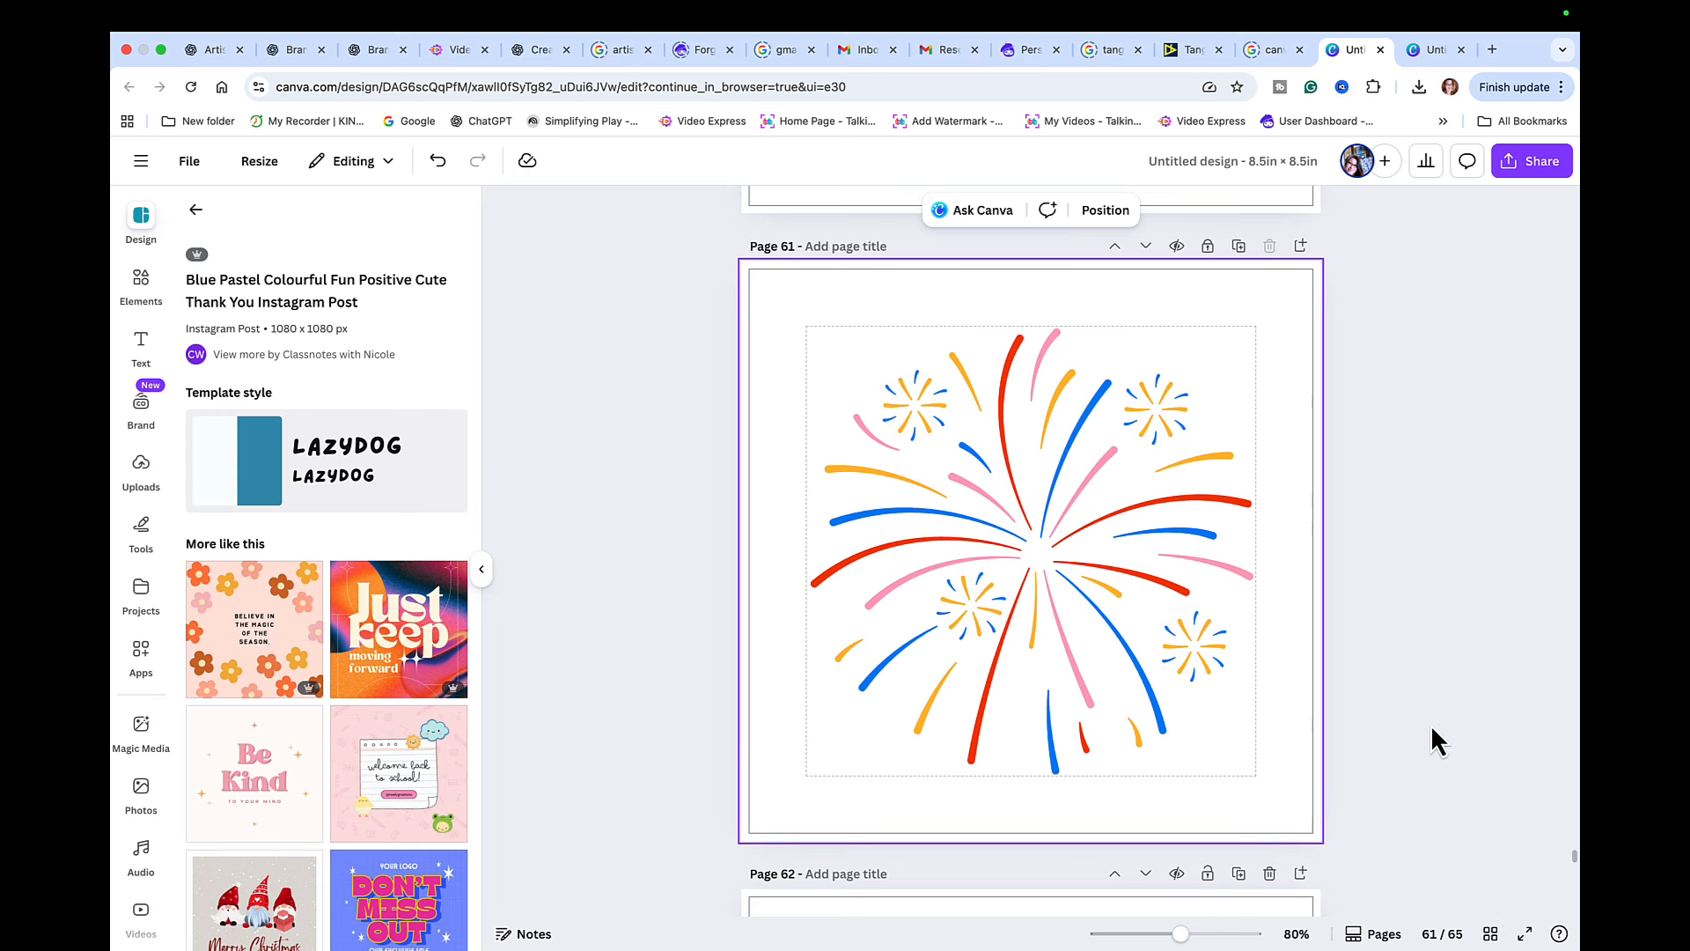
pyautogui.scroll(20, 1430, 726)
pyautogui.scroll(5, 1429, 724)
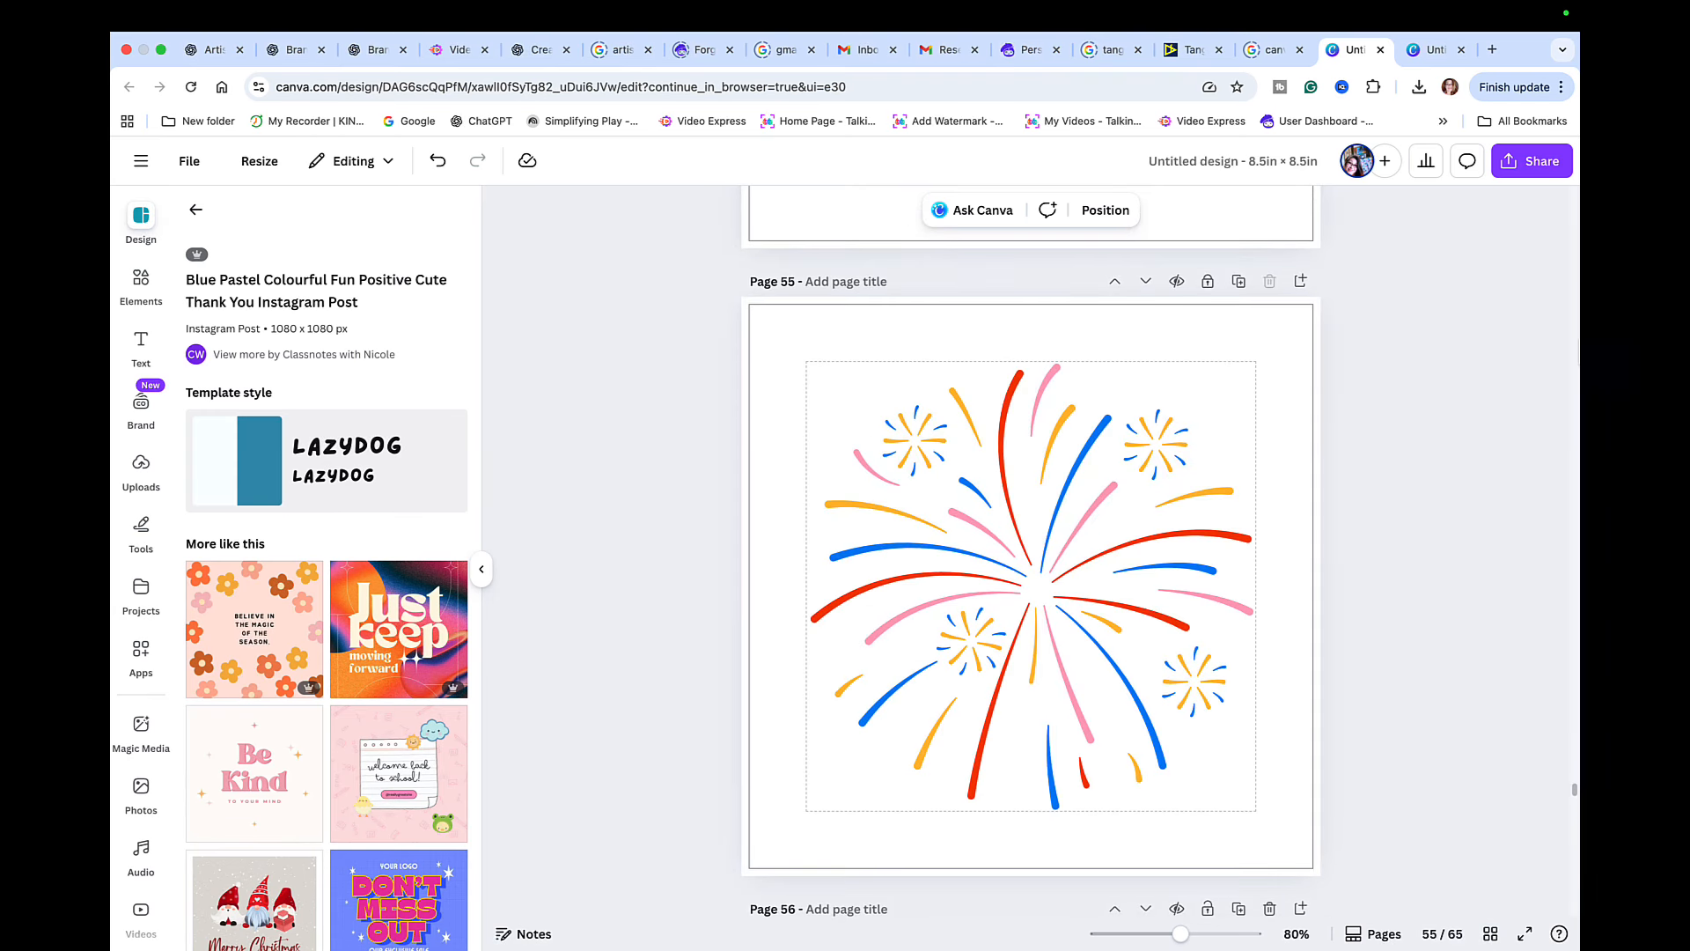
# - Download pages 1–65 as a PDF Print file with the CMYK (best for professional printing) color profile
pyautogui.click(1554, 170)
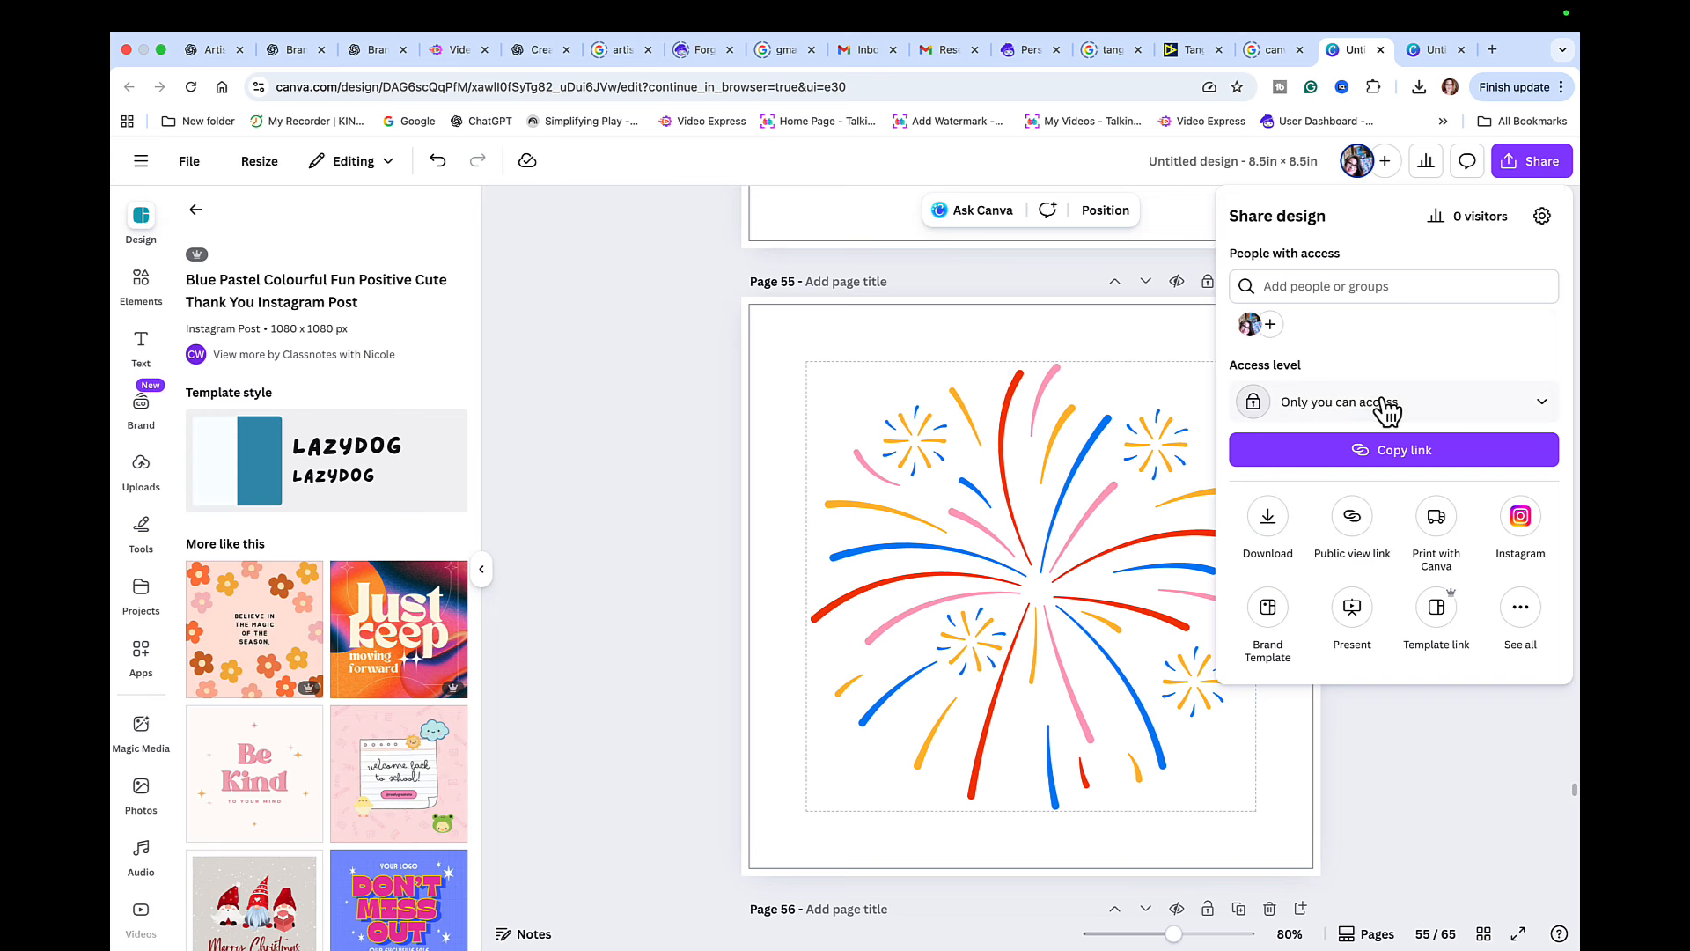
pyautogui.click(1268, 525)
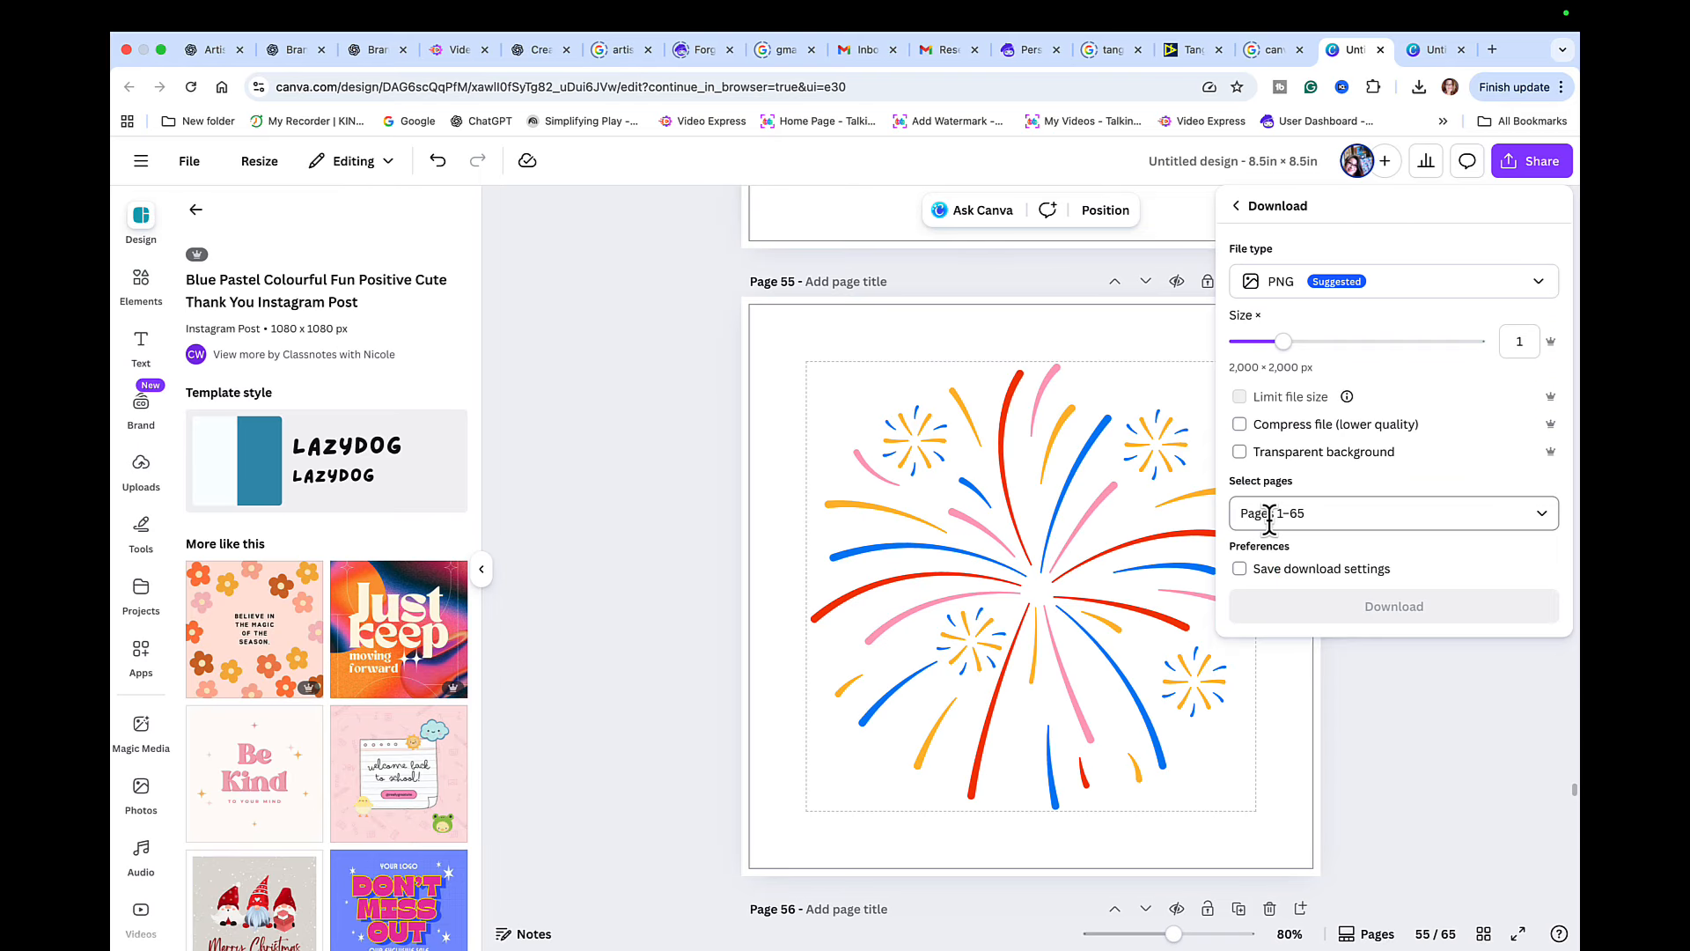
pyautogui.click(1542, 281)
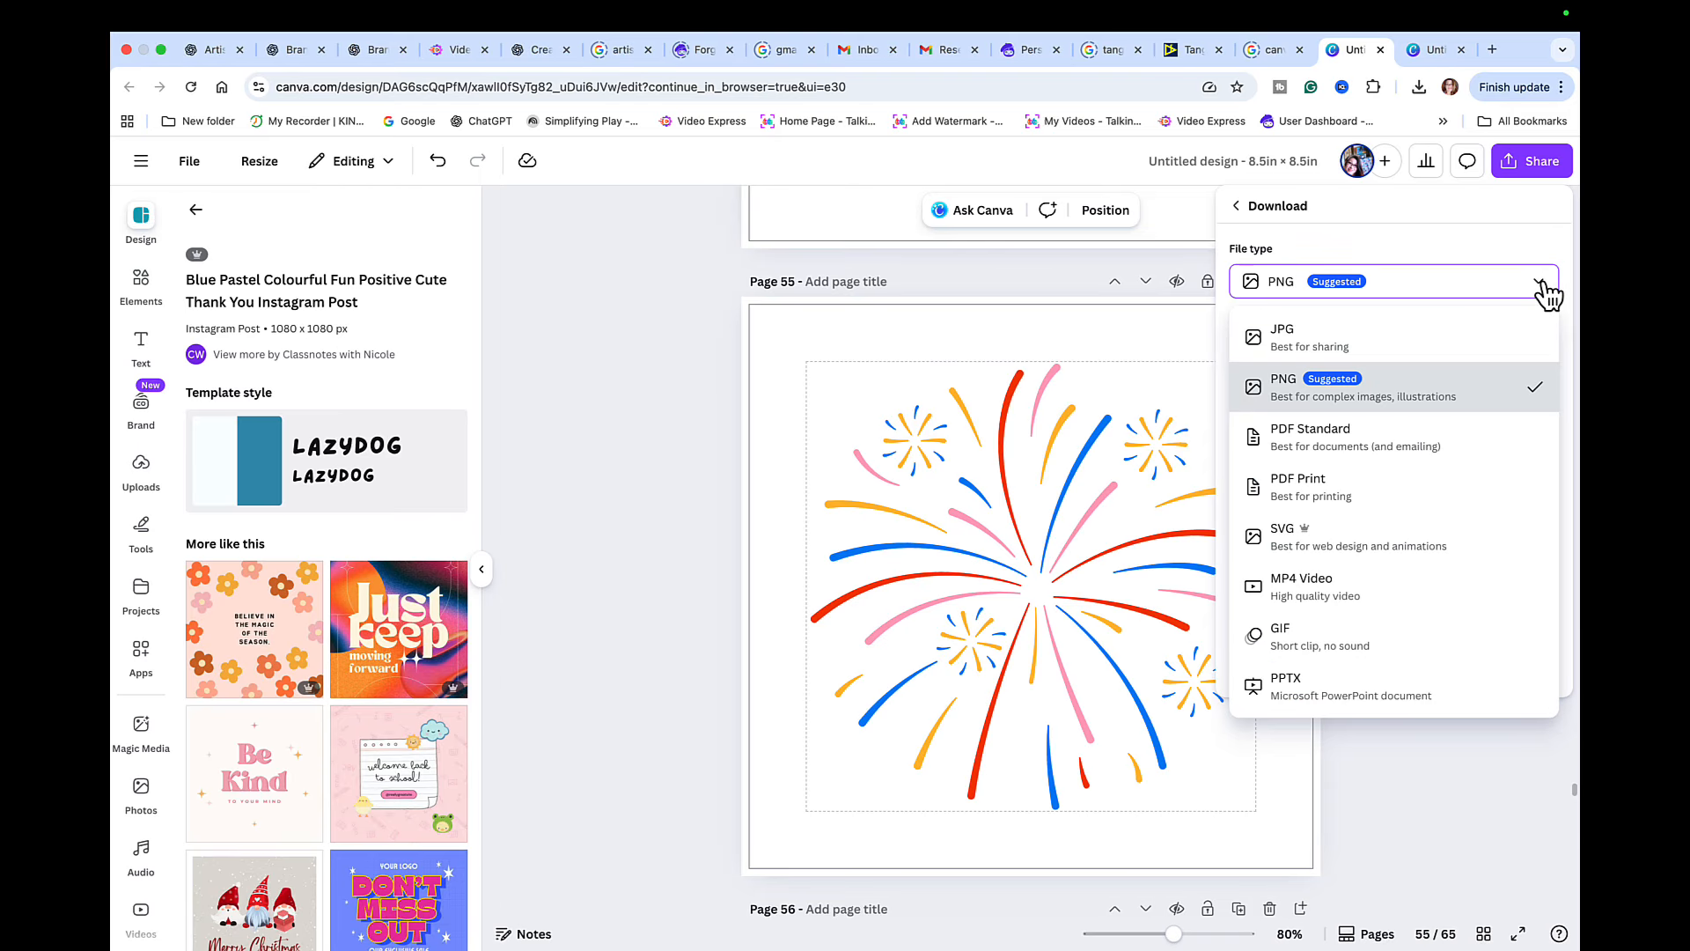
pyautogui.click(1326, 499)
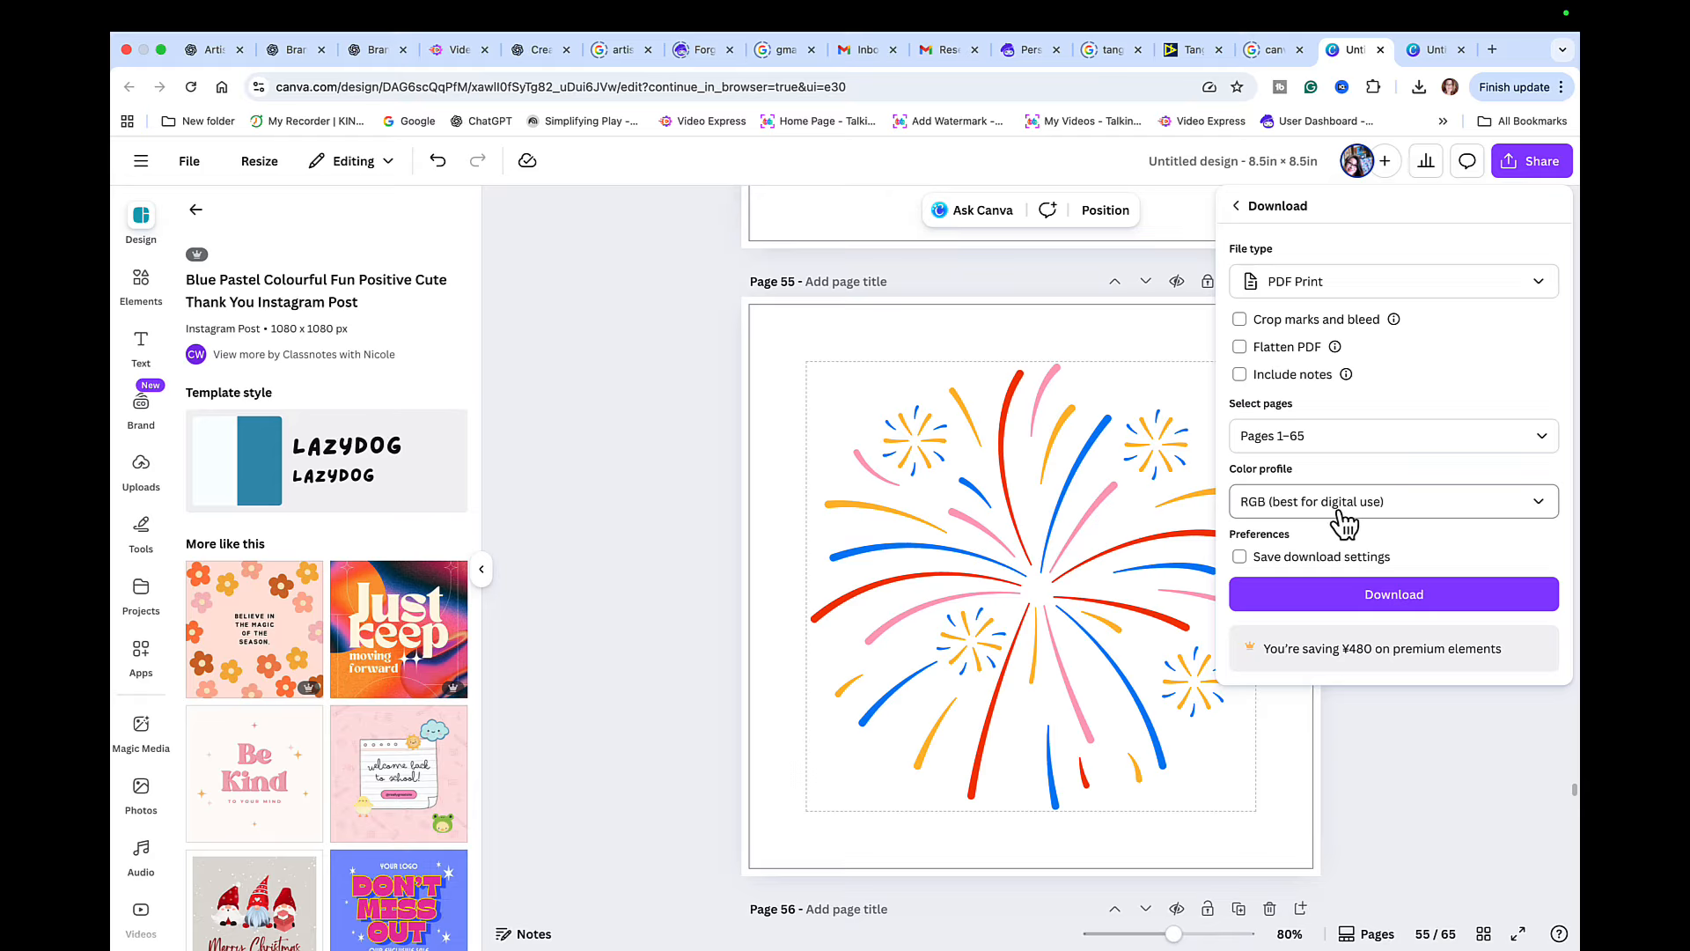
pyautogui.click(1542, 508)
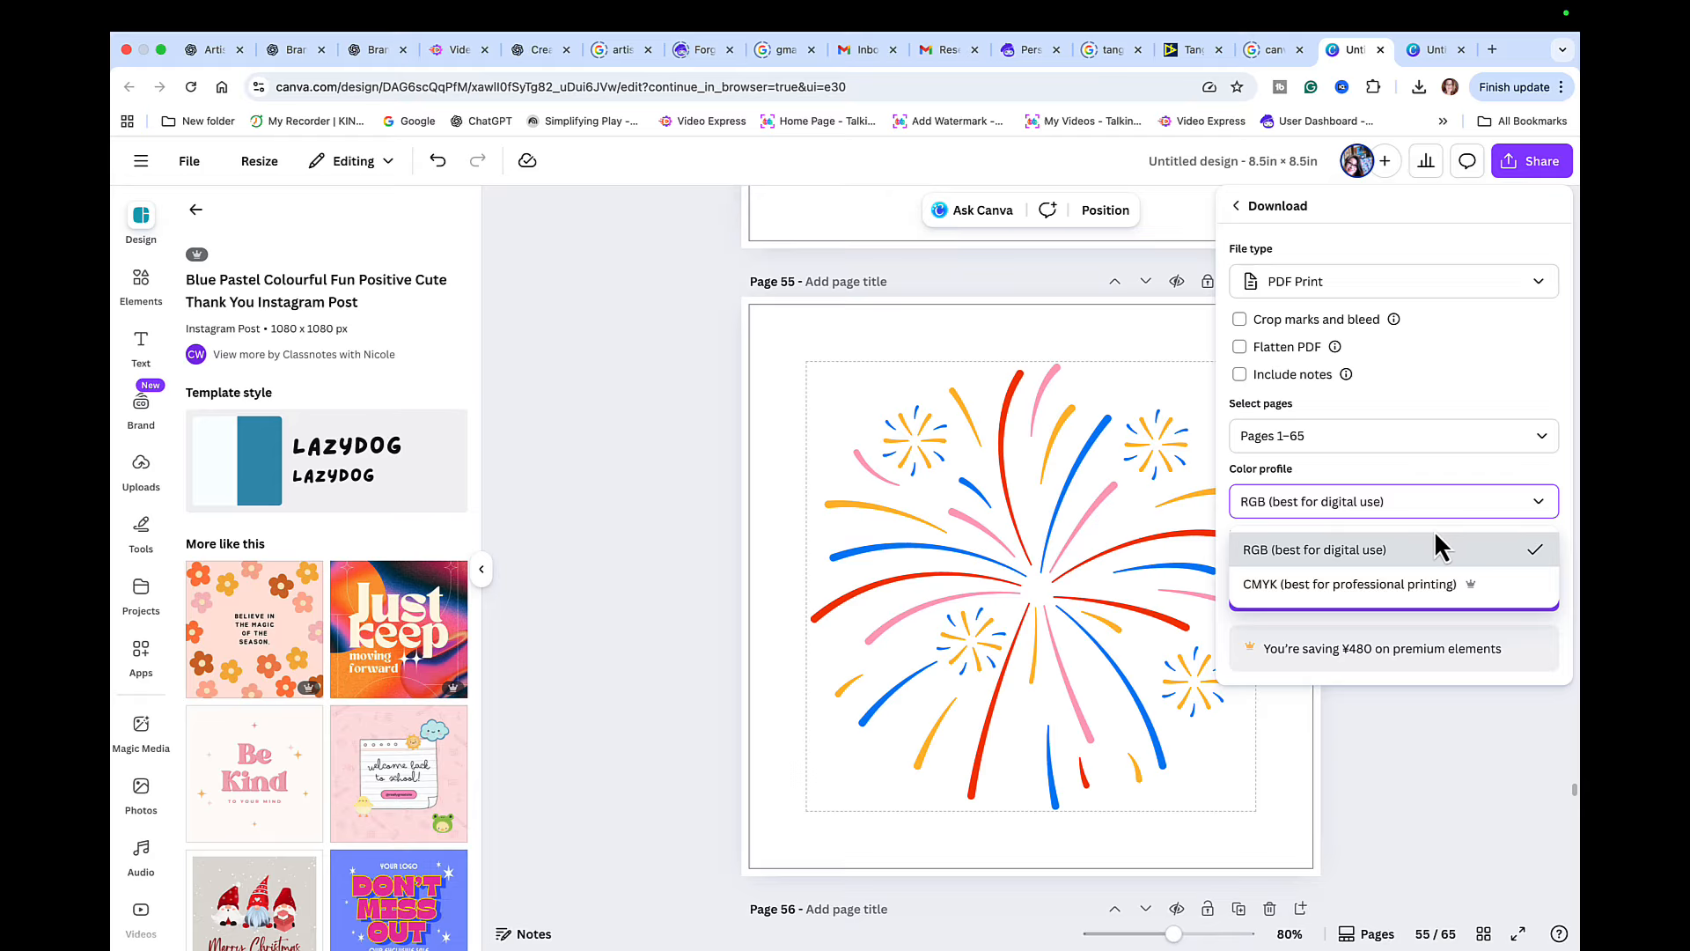
pyautogui.click(1356, 584)
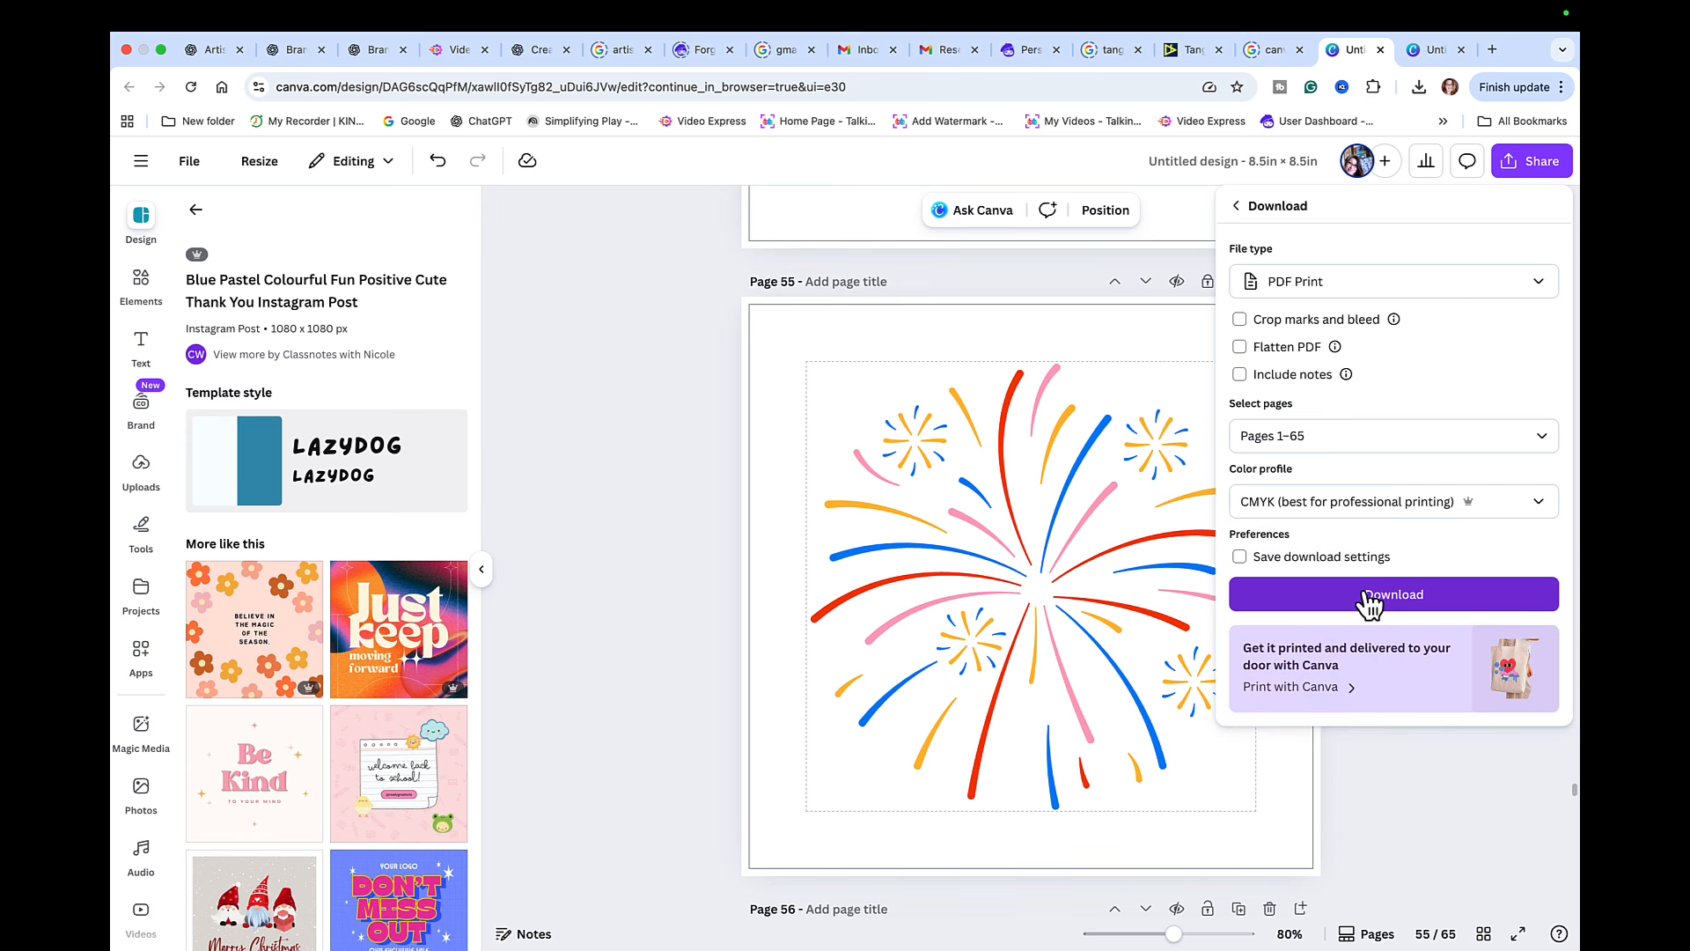
pyautogui.click(1411, 599)
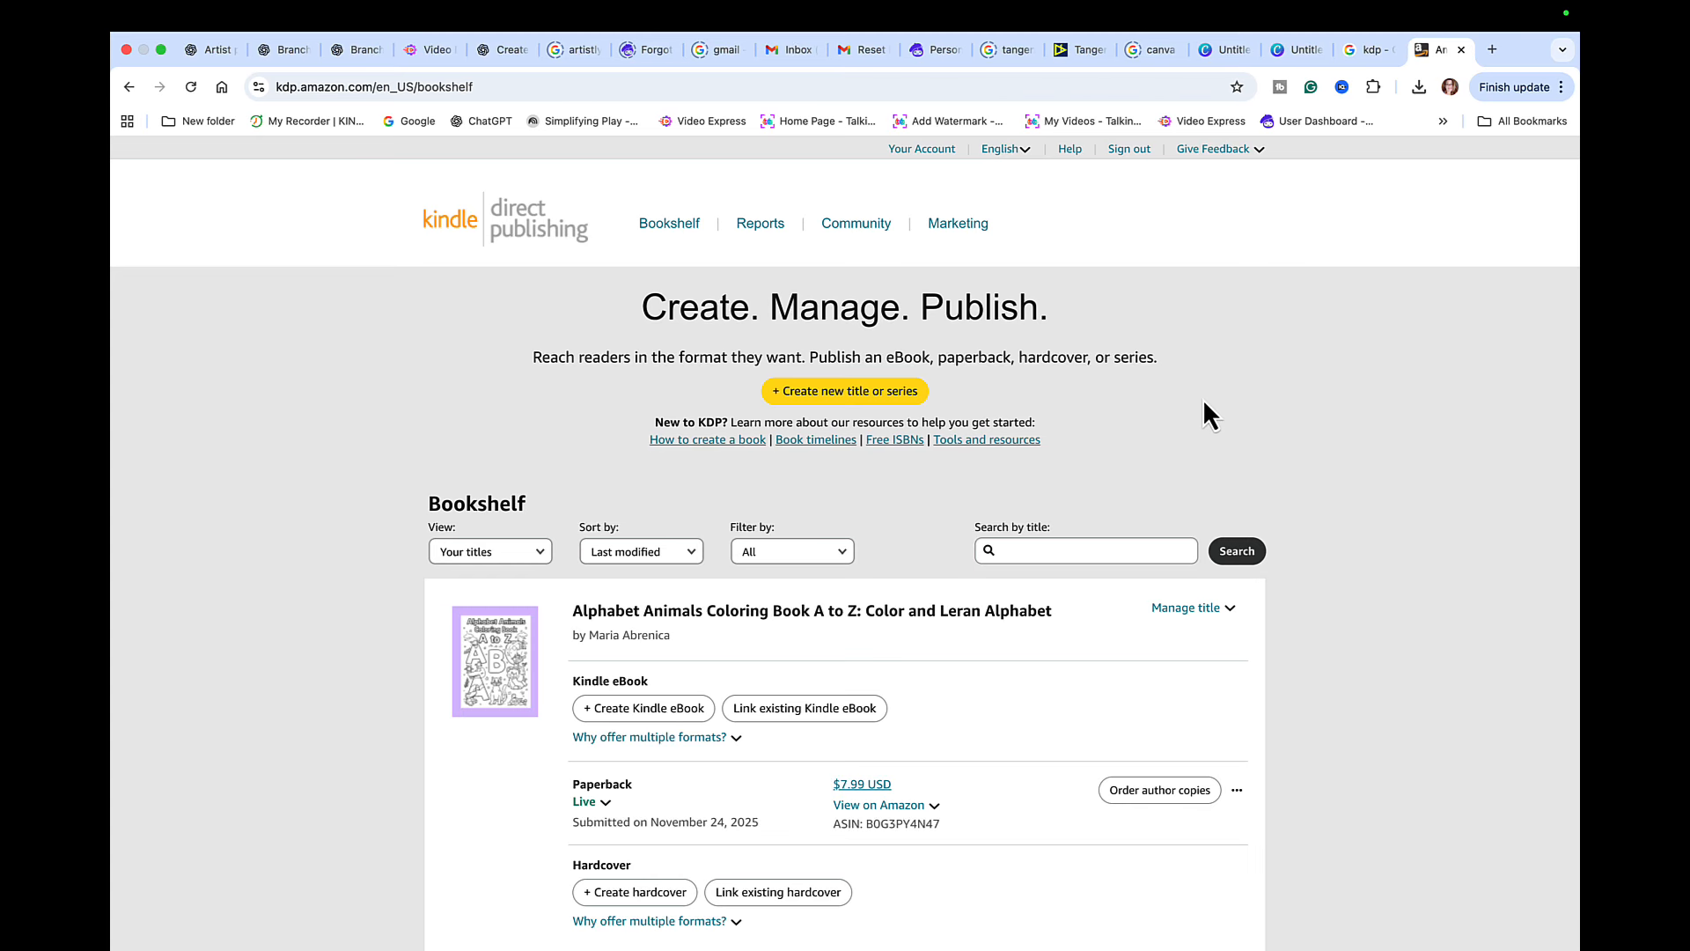
# - Switch to Kindle Direct Publishing, create a new paperback title, and paste in the prepared description of the kid-friendly animal mandala coloring book
pyautogui.click(838, 407)
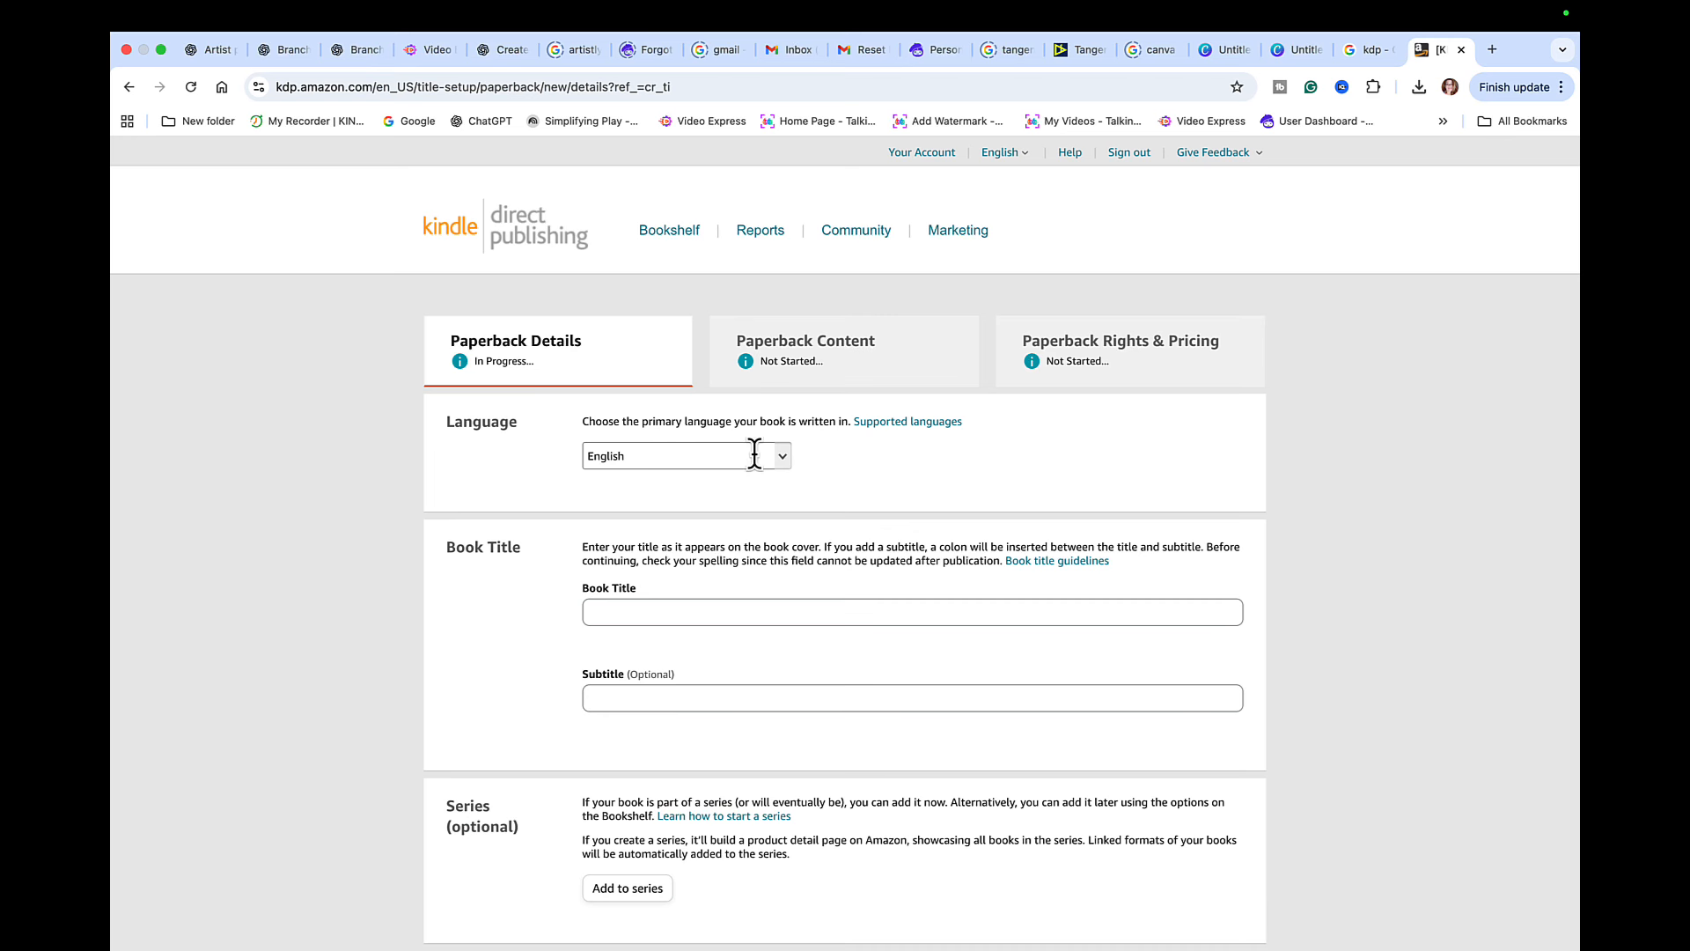
pyautogui.click(649, 607)
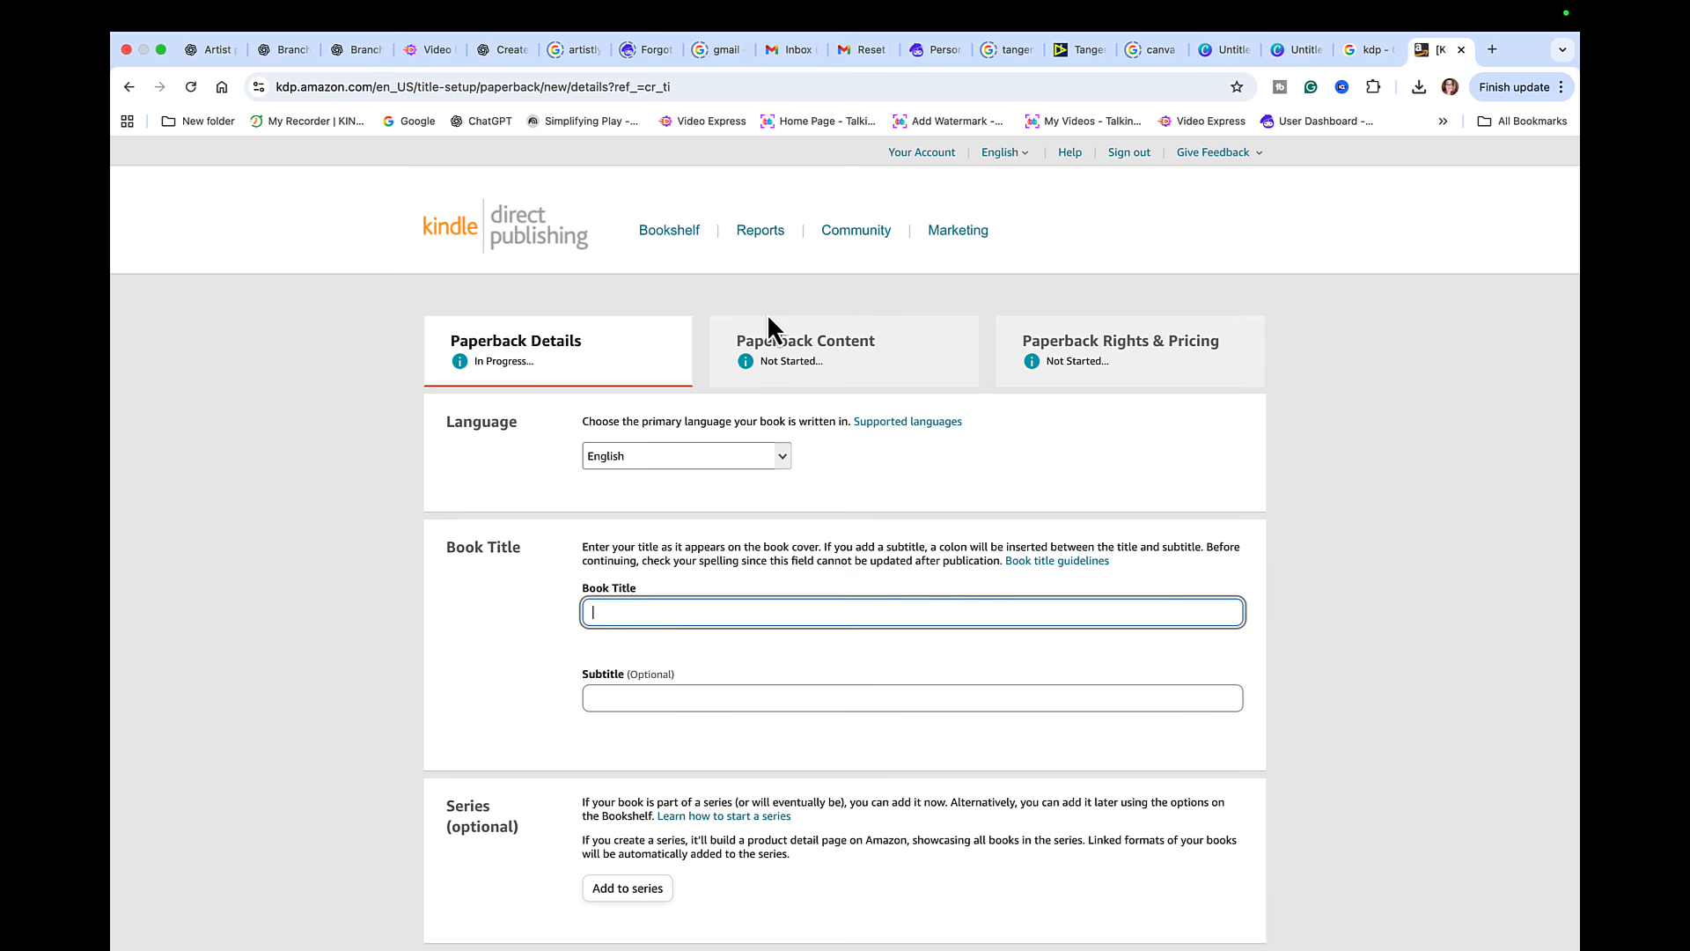
pyautogui.scroll(-10, 822, 650)
pyautogui.scroll(-2, 744, 761)
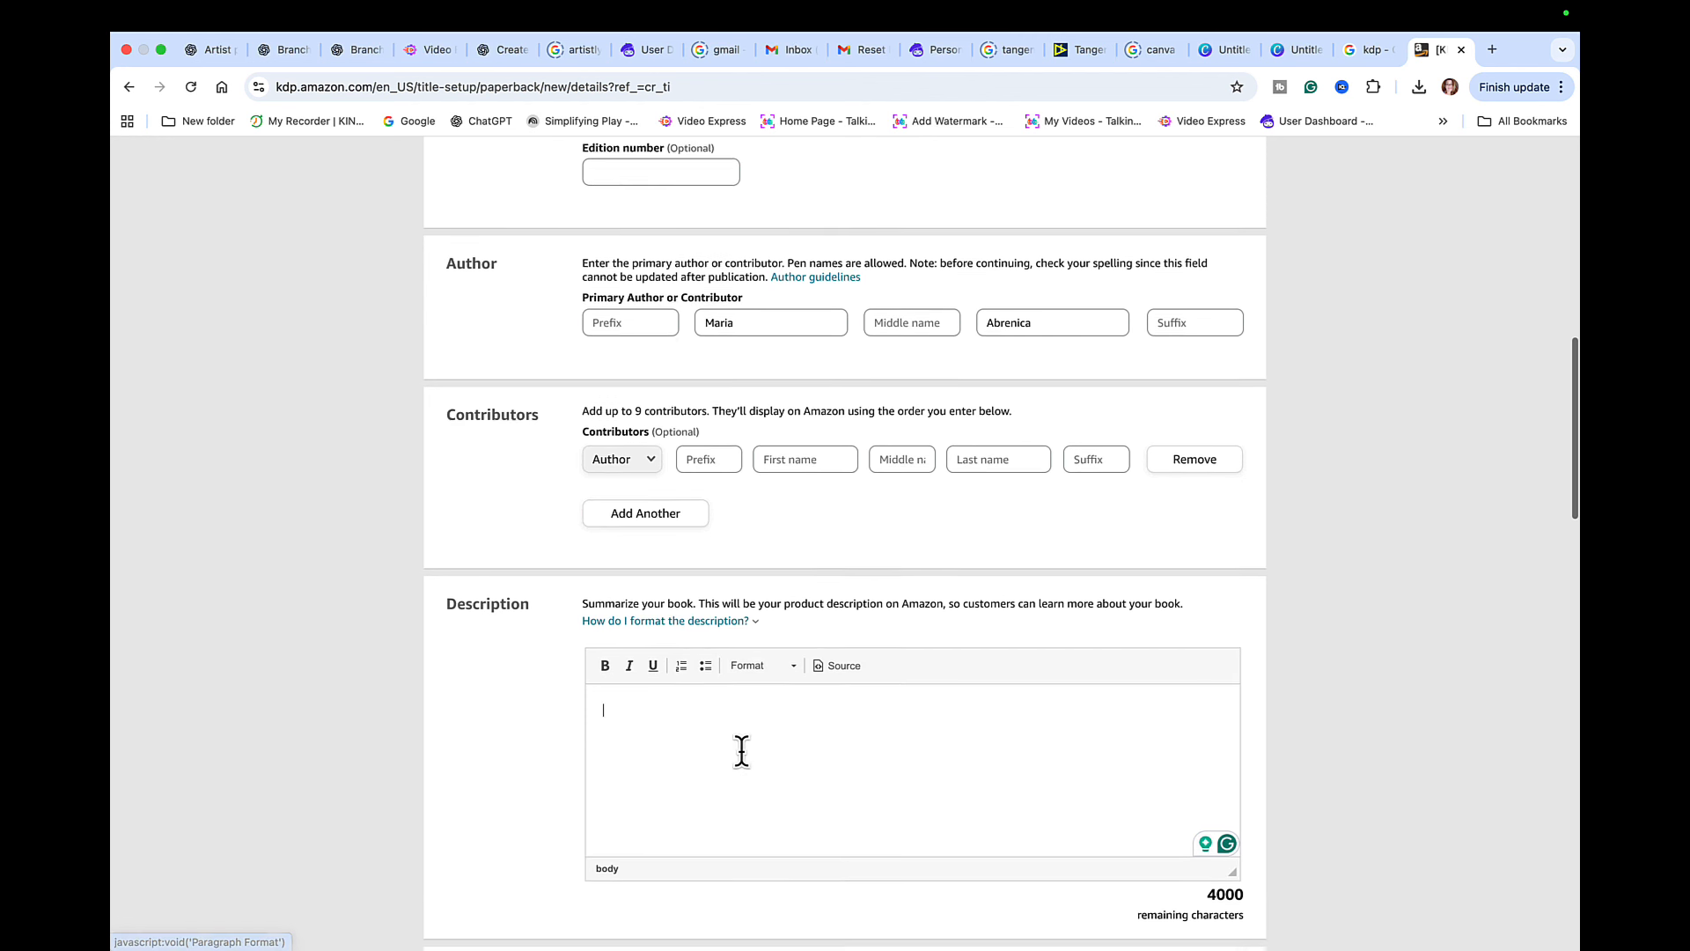
pyautogui.scroll(-1, 743, 751)
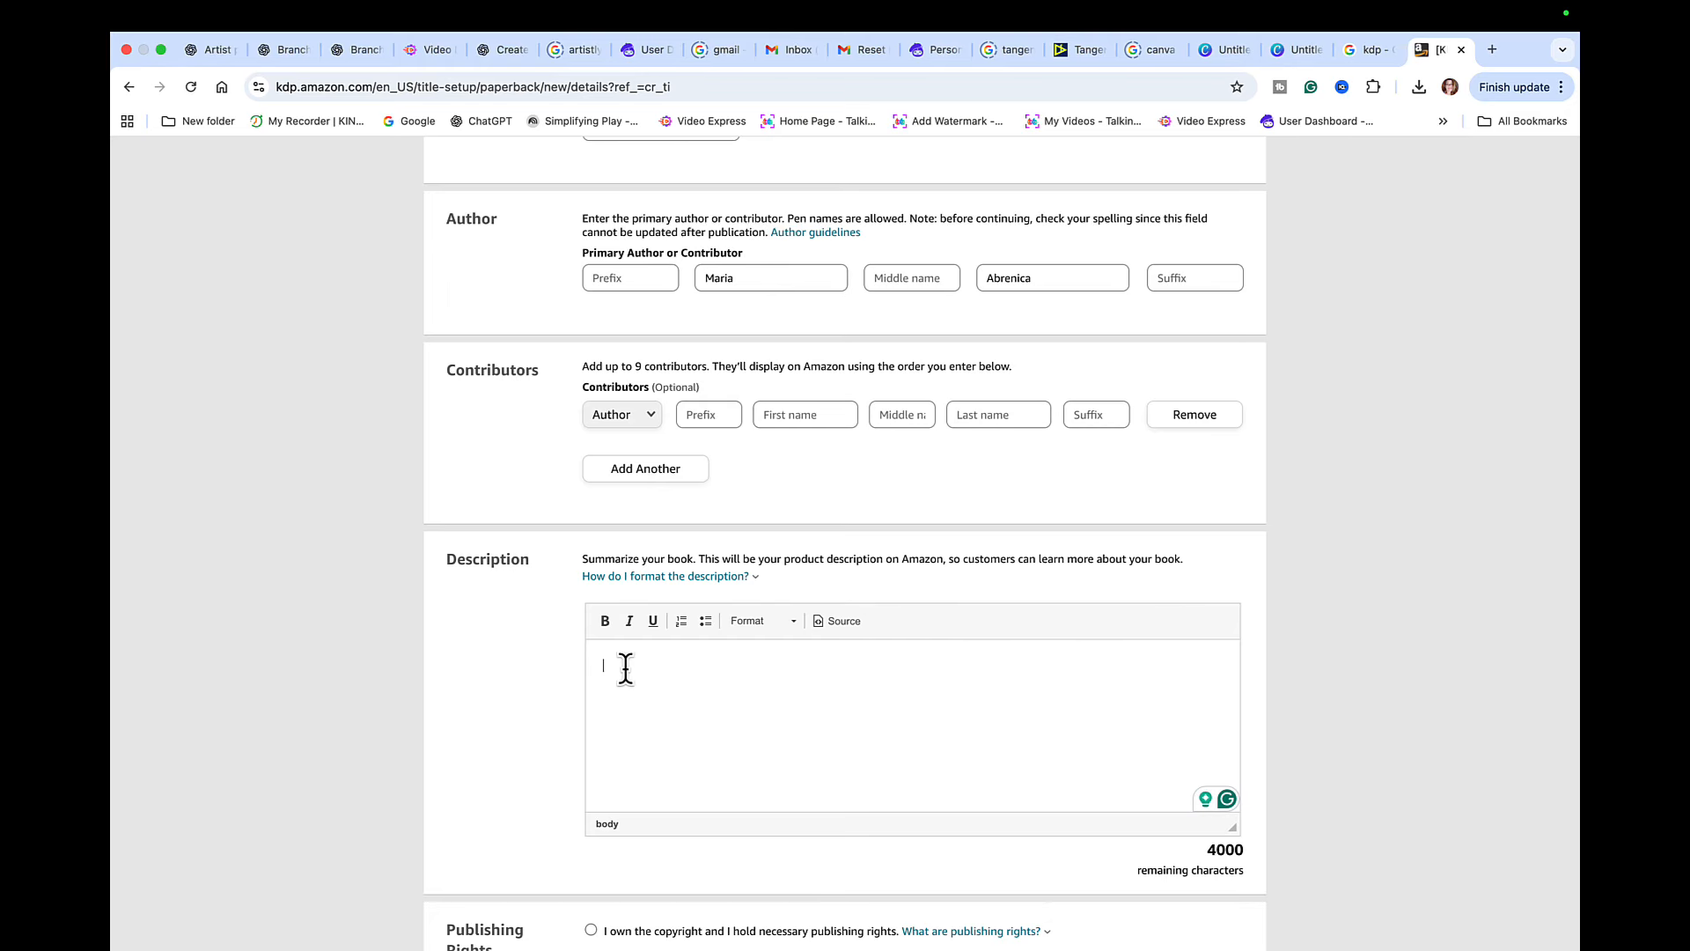
pyautogui.write('This book is a delightful collection of kid-friendly animal mandala coloring pages designed to spark creativity and calmness in young artists. Each page features adorable animals—from forest friends to ocean creatures—arranged in simple, symmetrical mandalas with bold outlines perfect for little hands. Children will enjoy coloring cute characters while improving focus, fine-motor skills, and imagination. Fun, relaxing, and educational, this book is a perfect companion for home, school, or quiet time.')
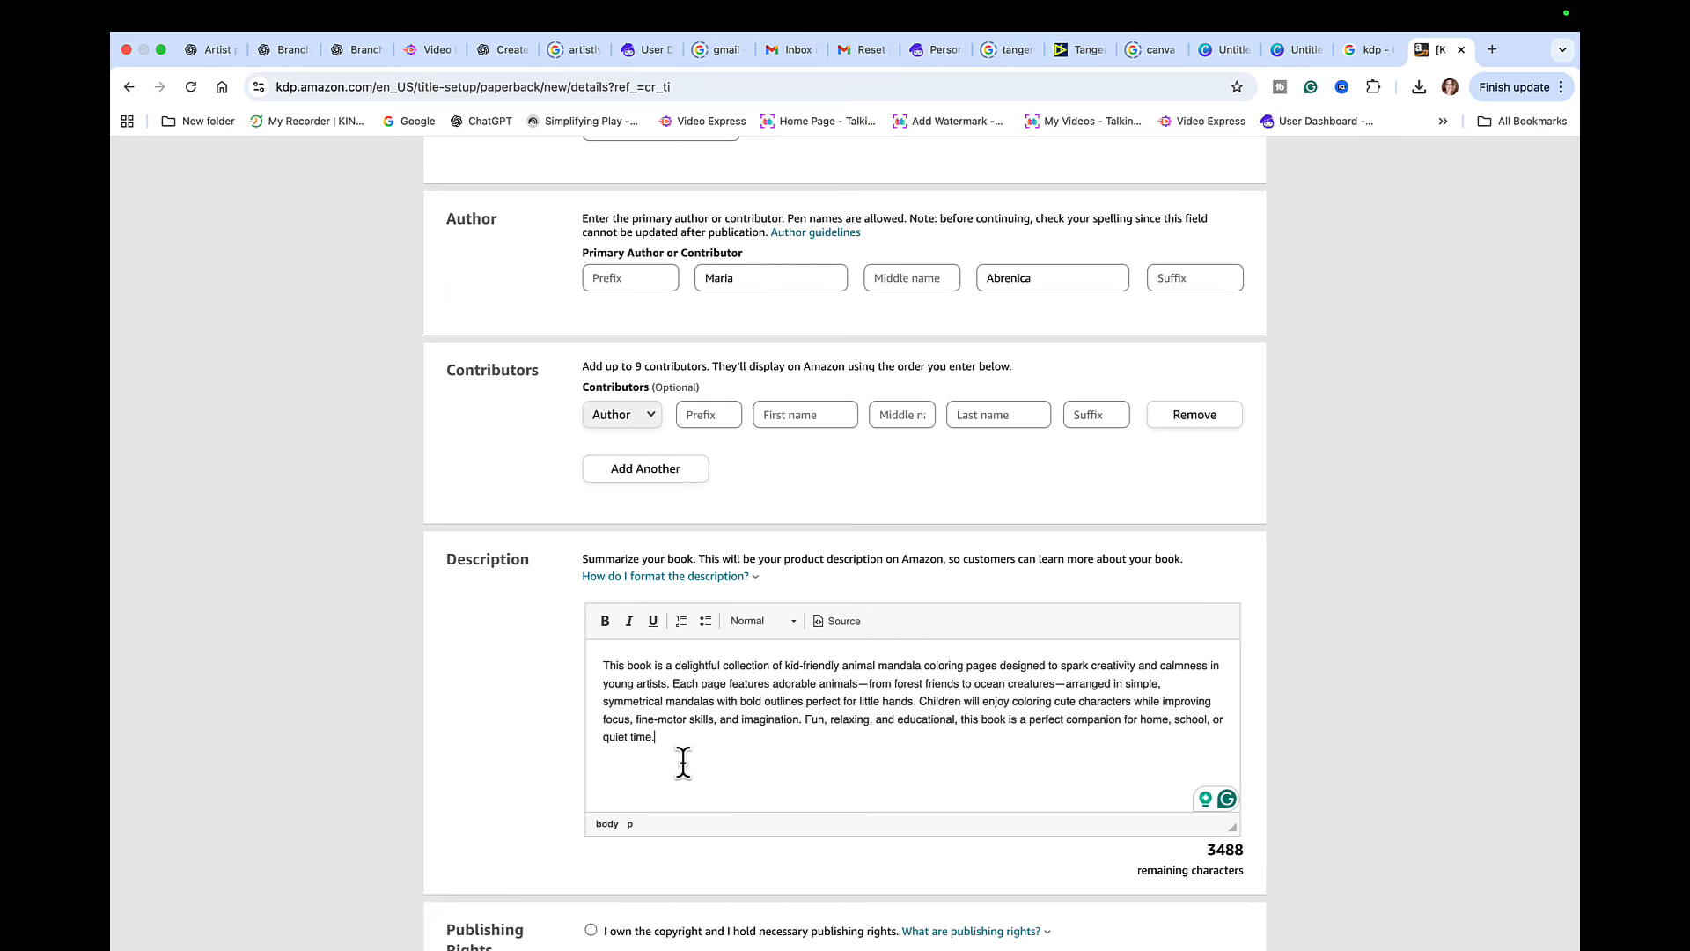
# - Declare ownership of the copyright and publishing rights, and answer No to sexually explicit images or title
pyautogui.scroll(-1, 683, 761)
pyautogui.scroll(-4, 683, 761)
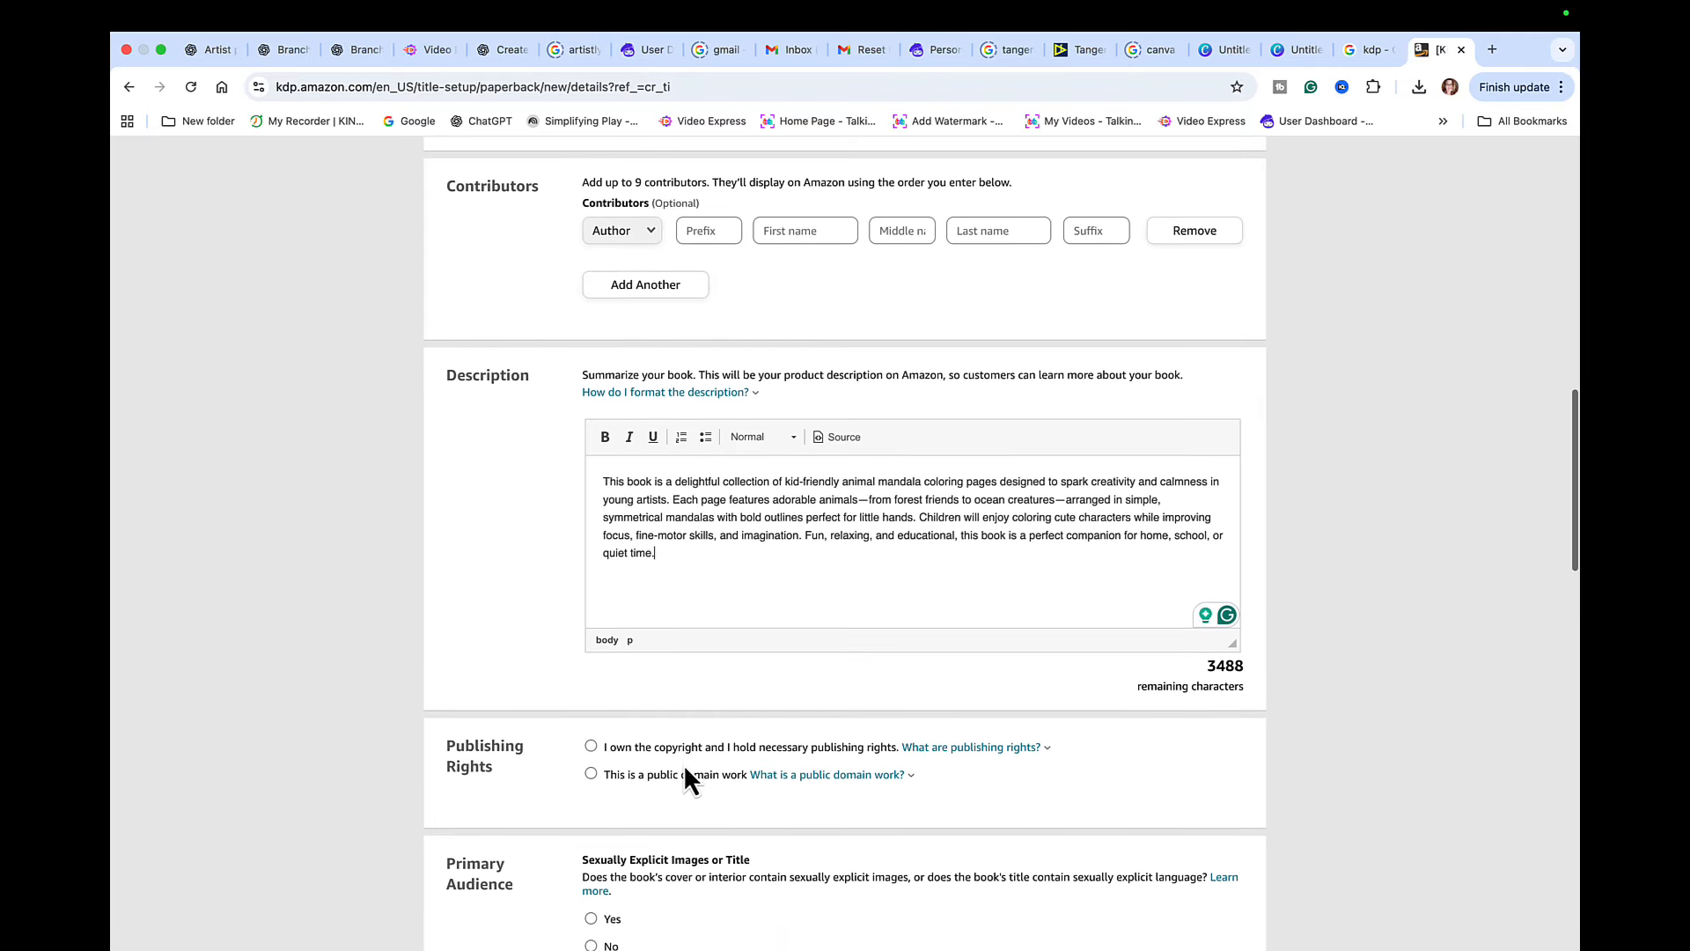
pyautogui.click(591, 744)
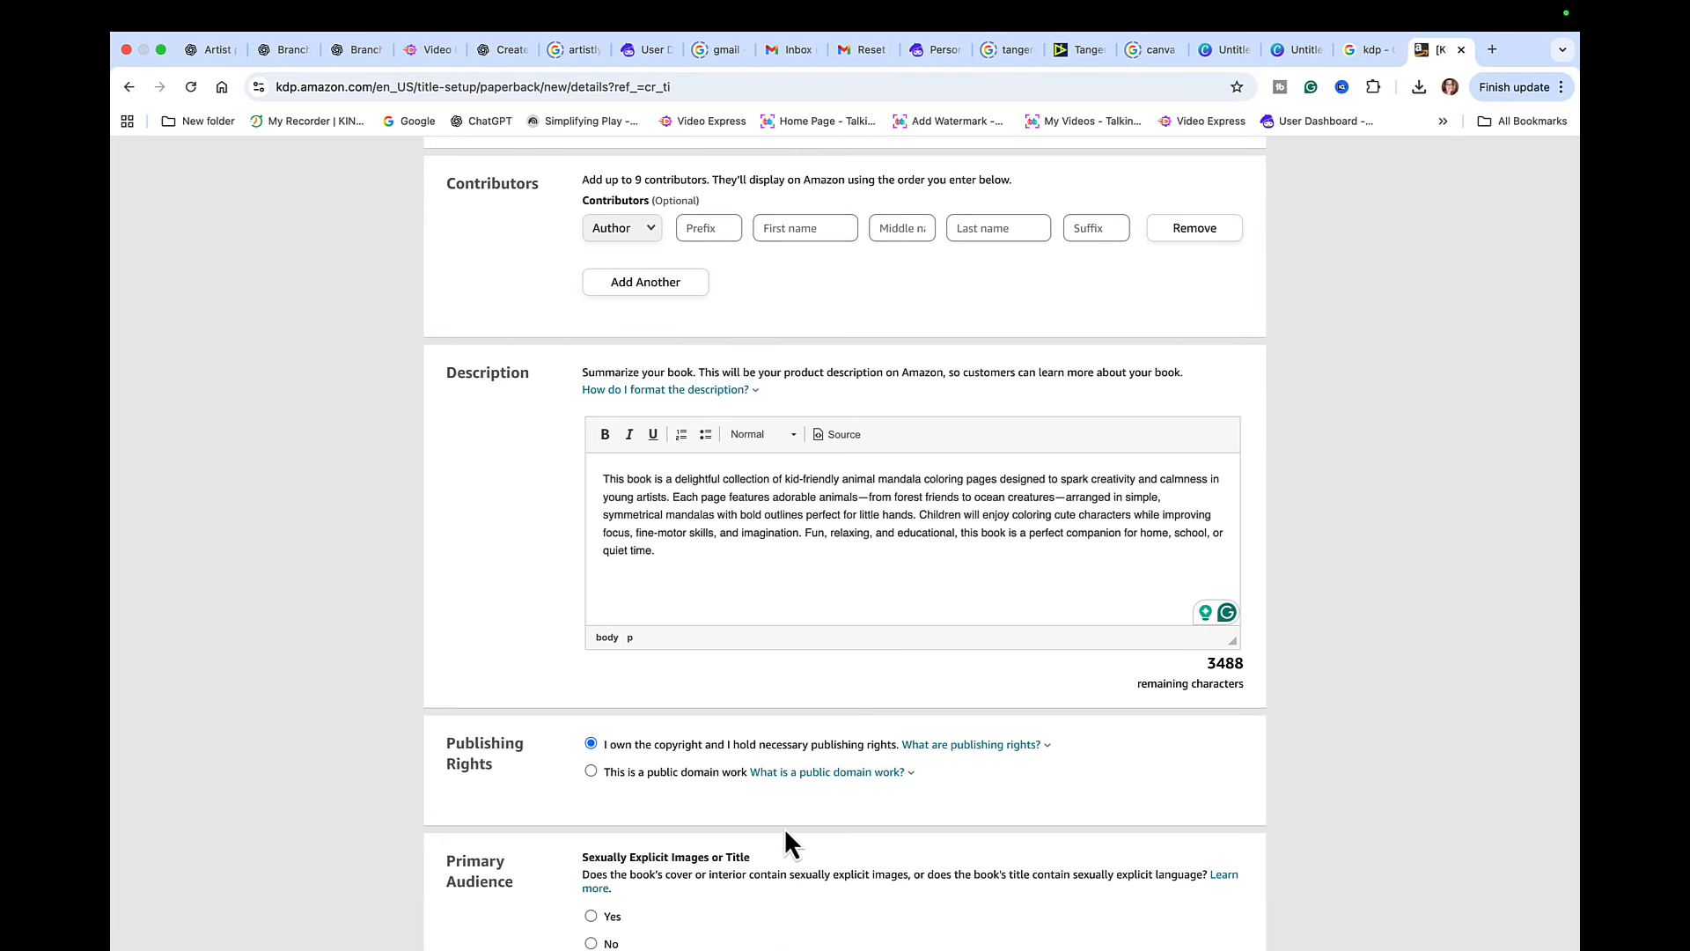
pyautogui.scroll(-2, 785, 829)
pyautogui.scroll(-2, 787, 833)
pyautogui.click(591, 770)
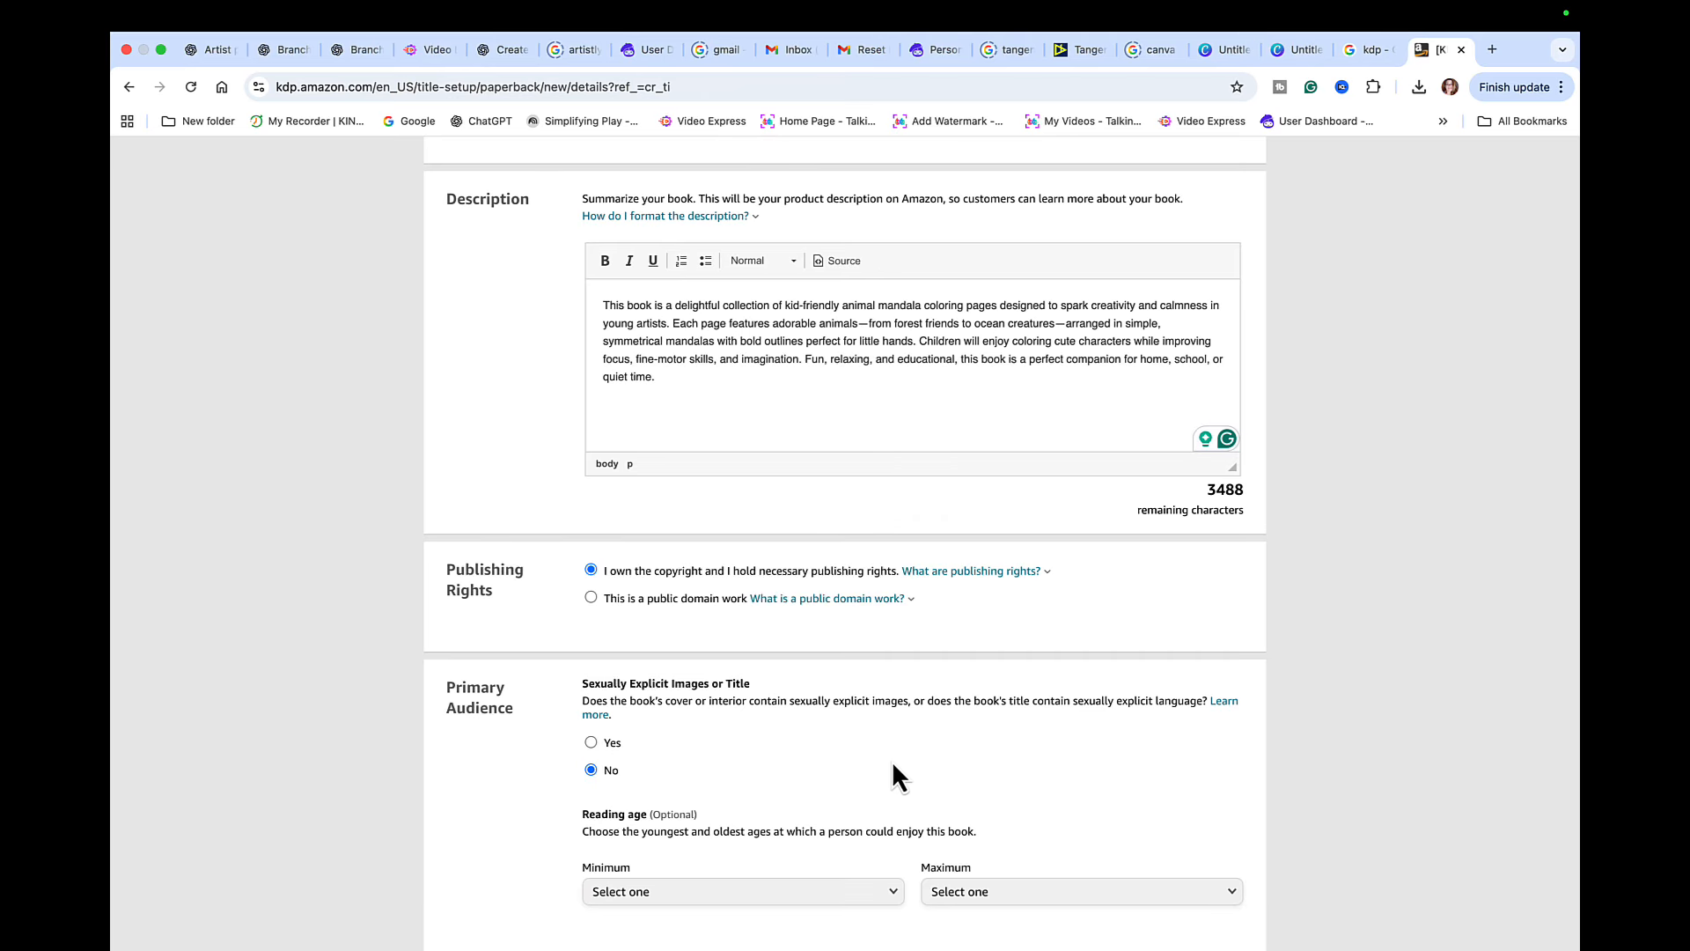
# - Set the book's reading age to a minimum of 3 and a maximum of 5
pyautogui.scroll(-1, 895, 772)
pyautogui.scroll(-1, 899, 764)
pyautogui.click(891, 784)
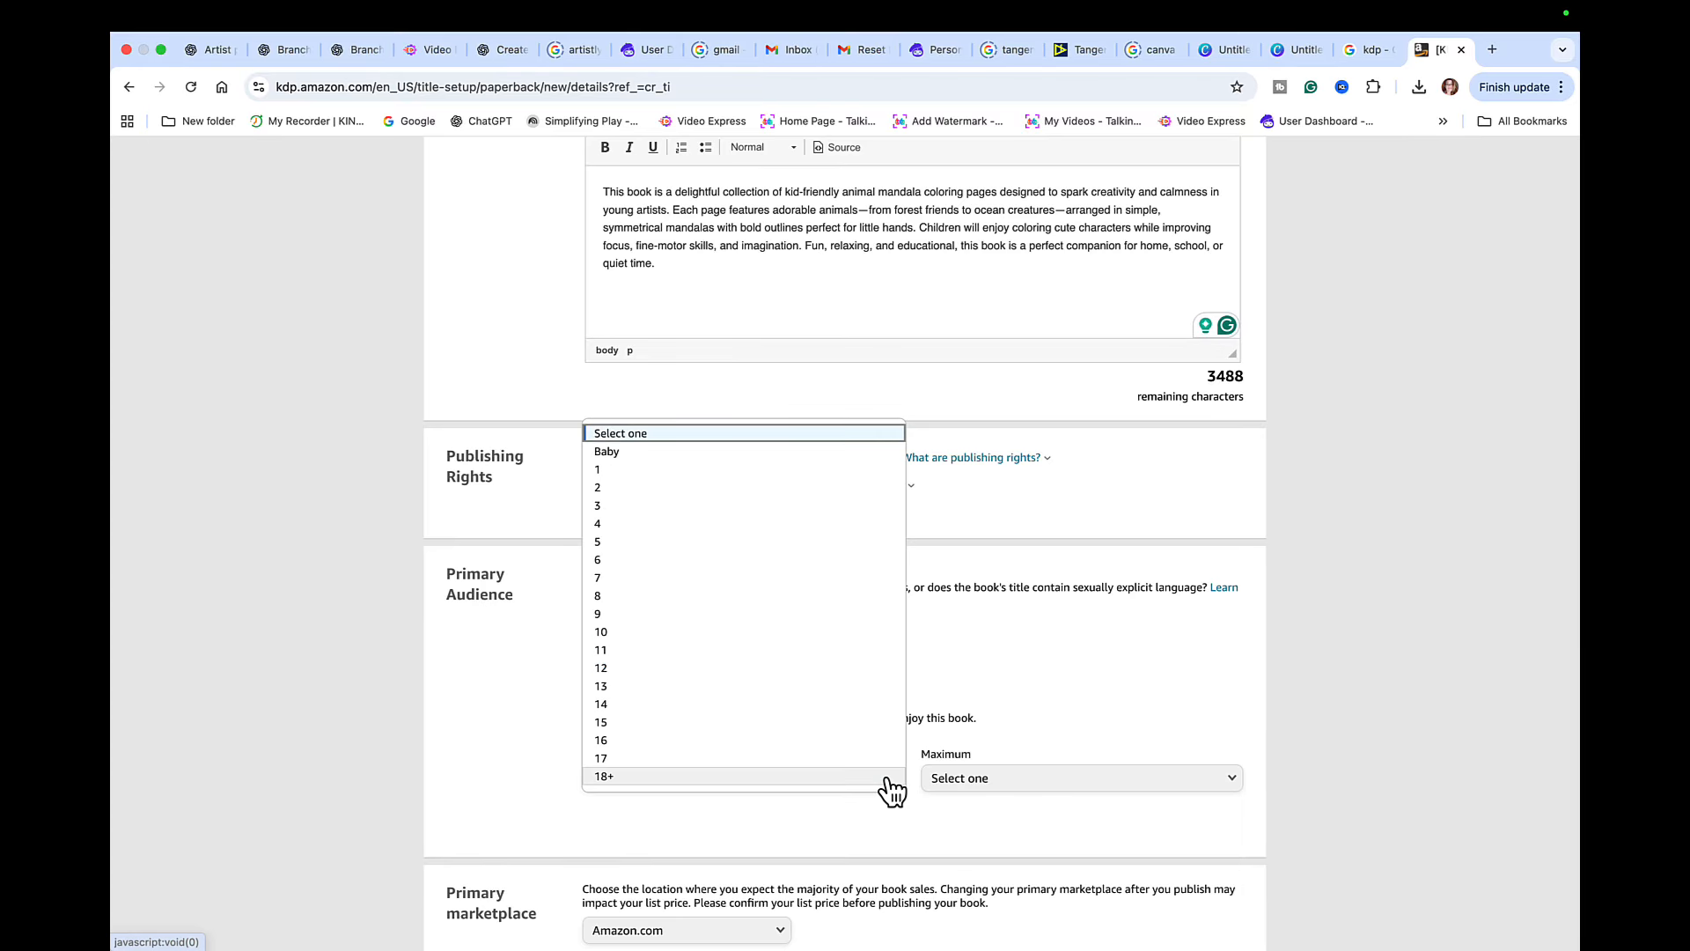
pyautogui.click(718, 507)
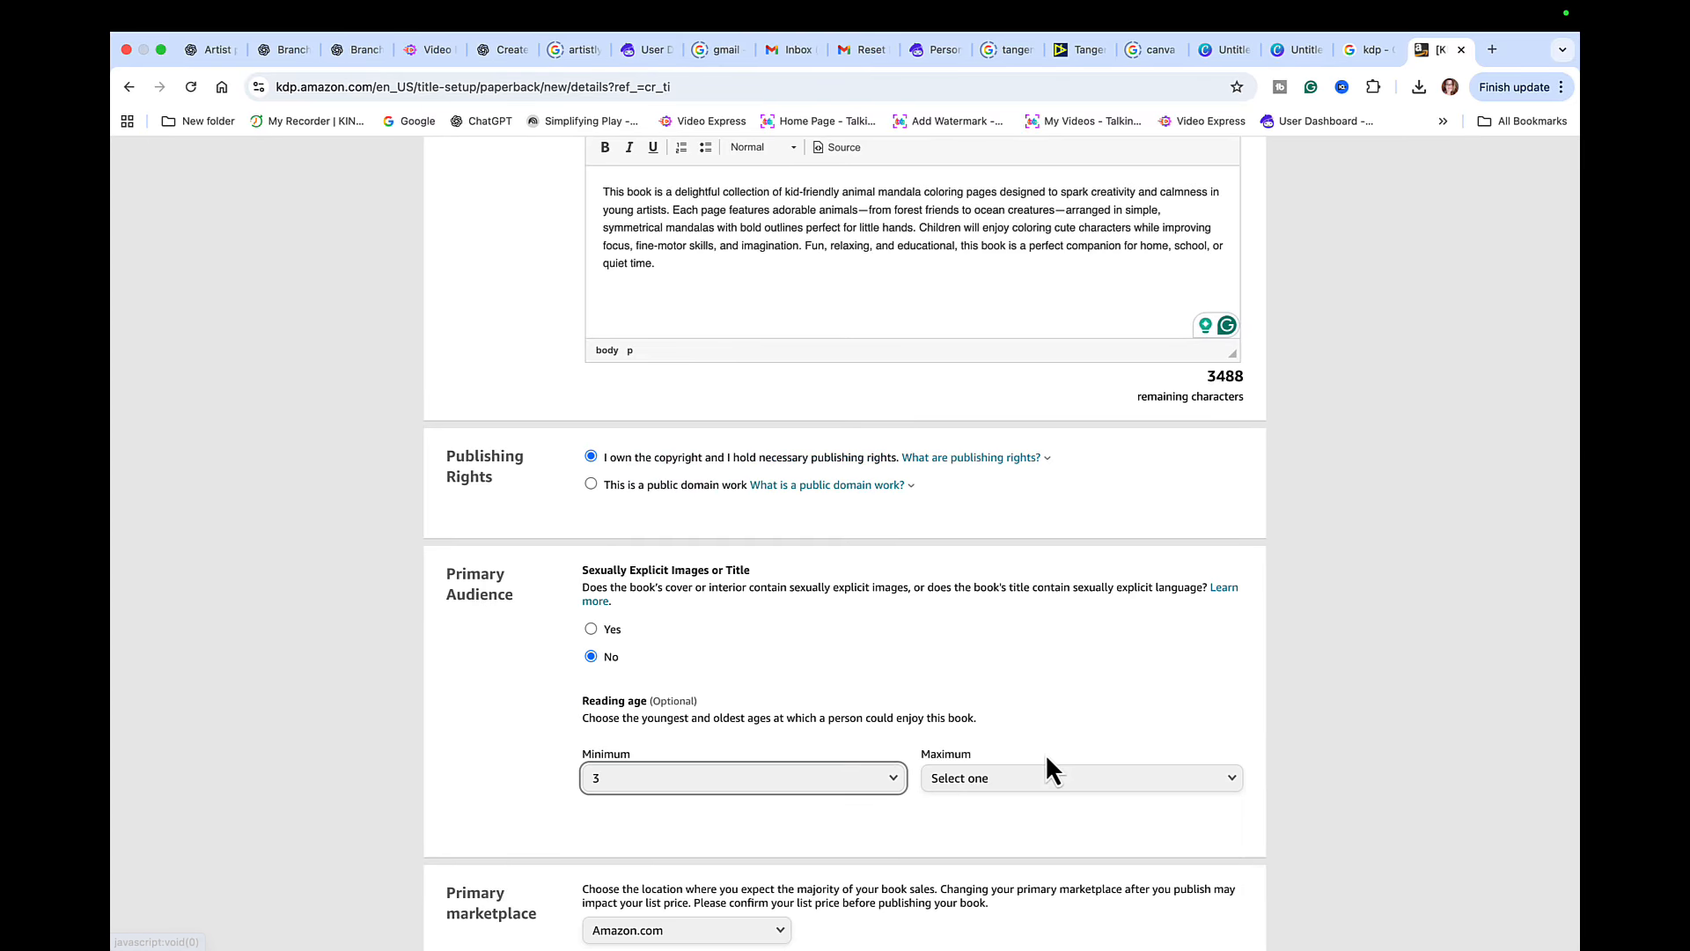
pyautogui.click(1078, 782)
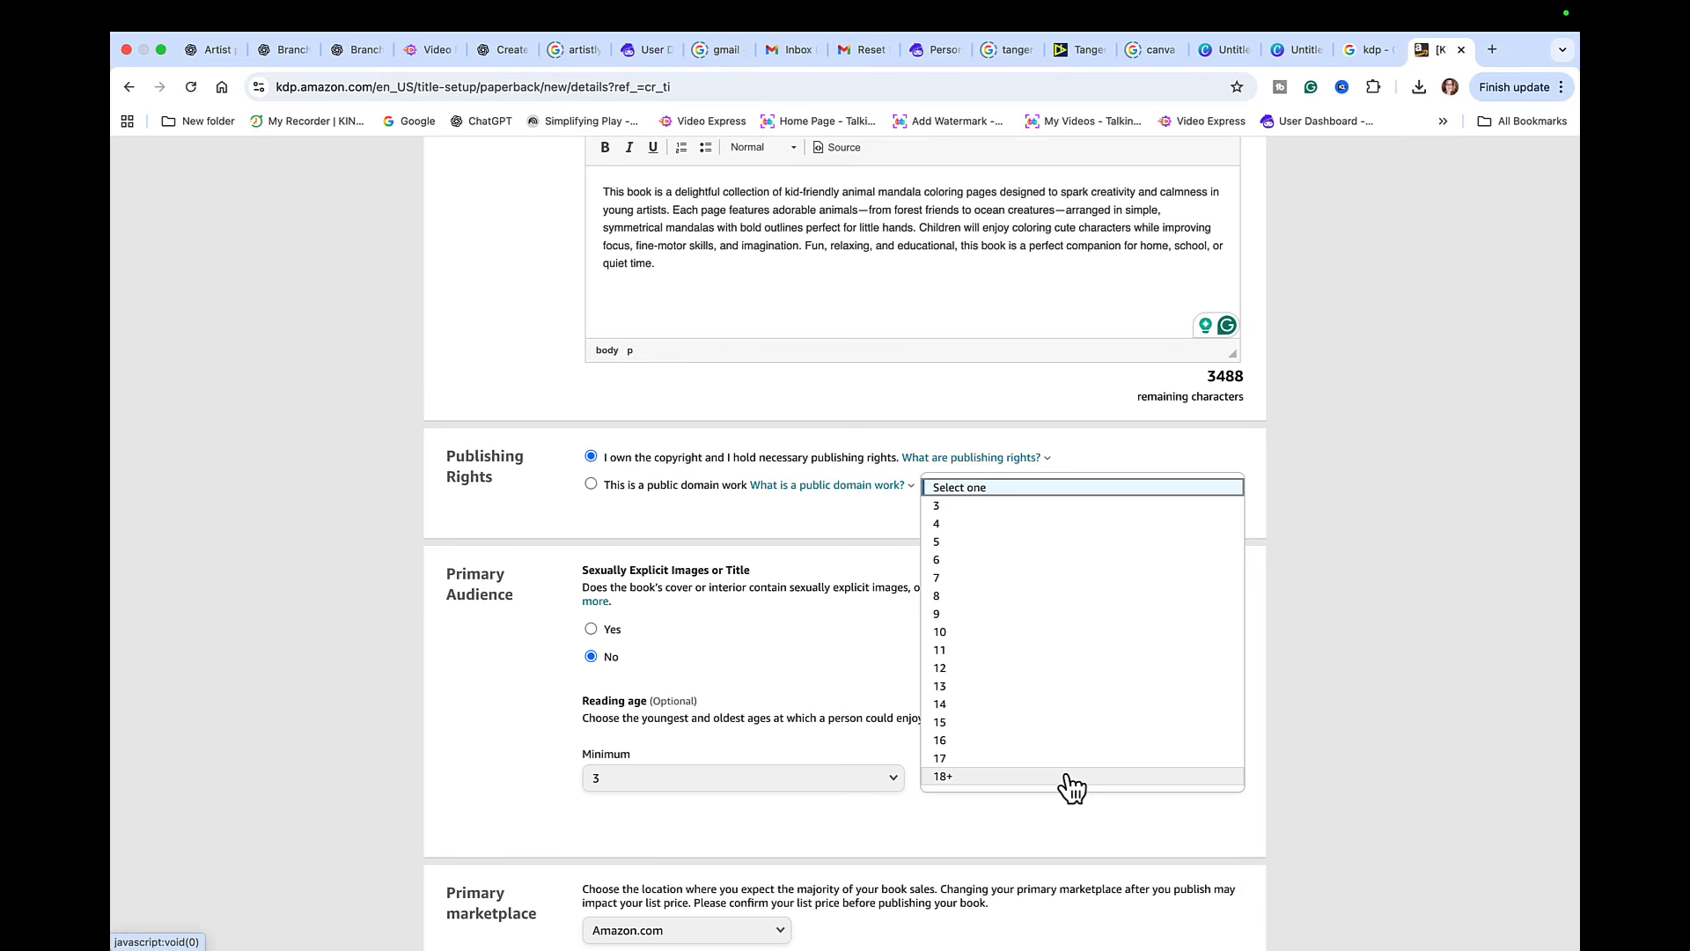
pyautogui.click(1002, 542)
# - Choose the category Children's Books with the Action & Adventure placement and save the categories
pyautogui.scroll(-5, 790, 822)
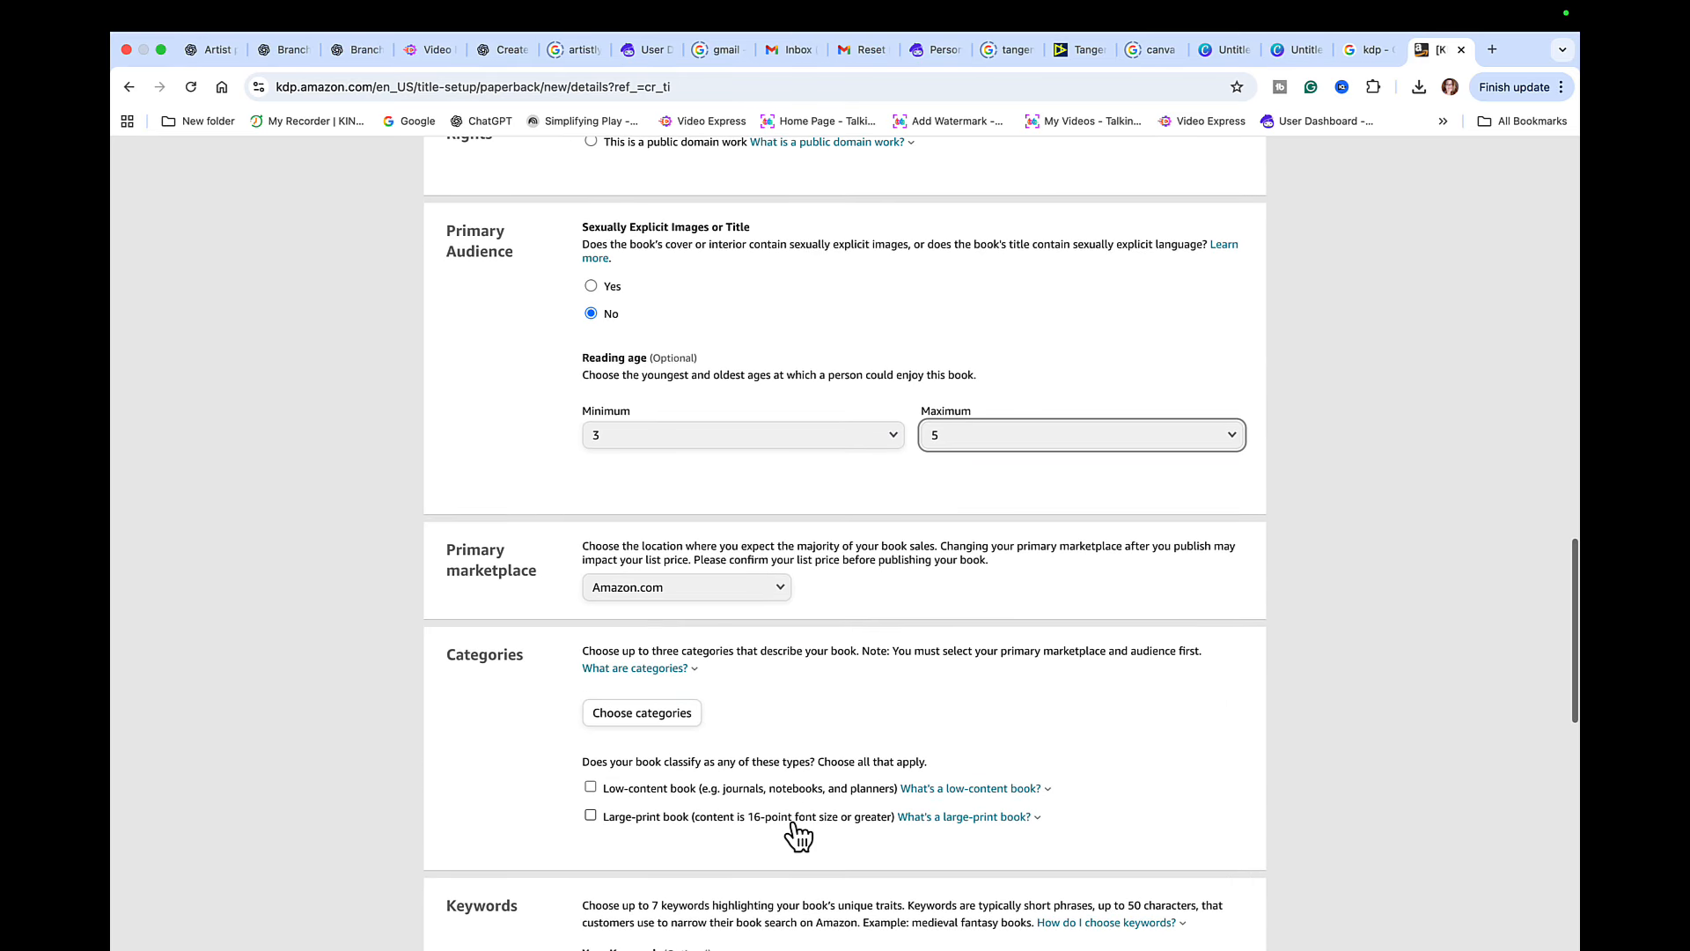
pyautogui.click(670, 720)
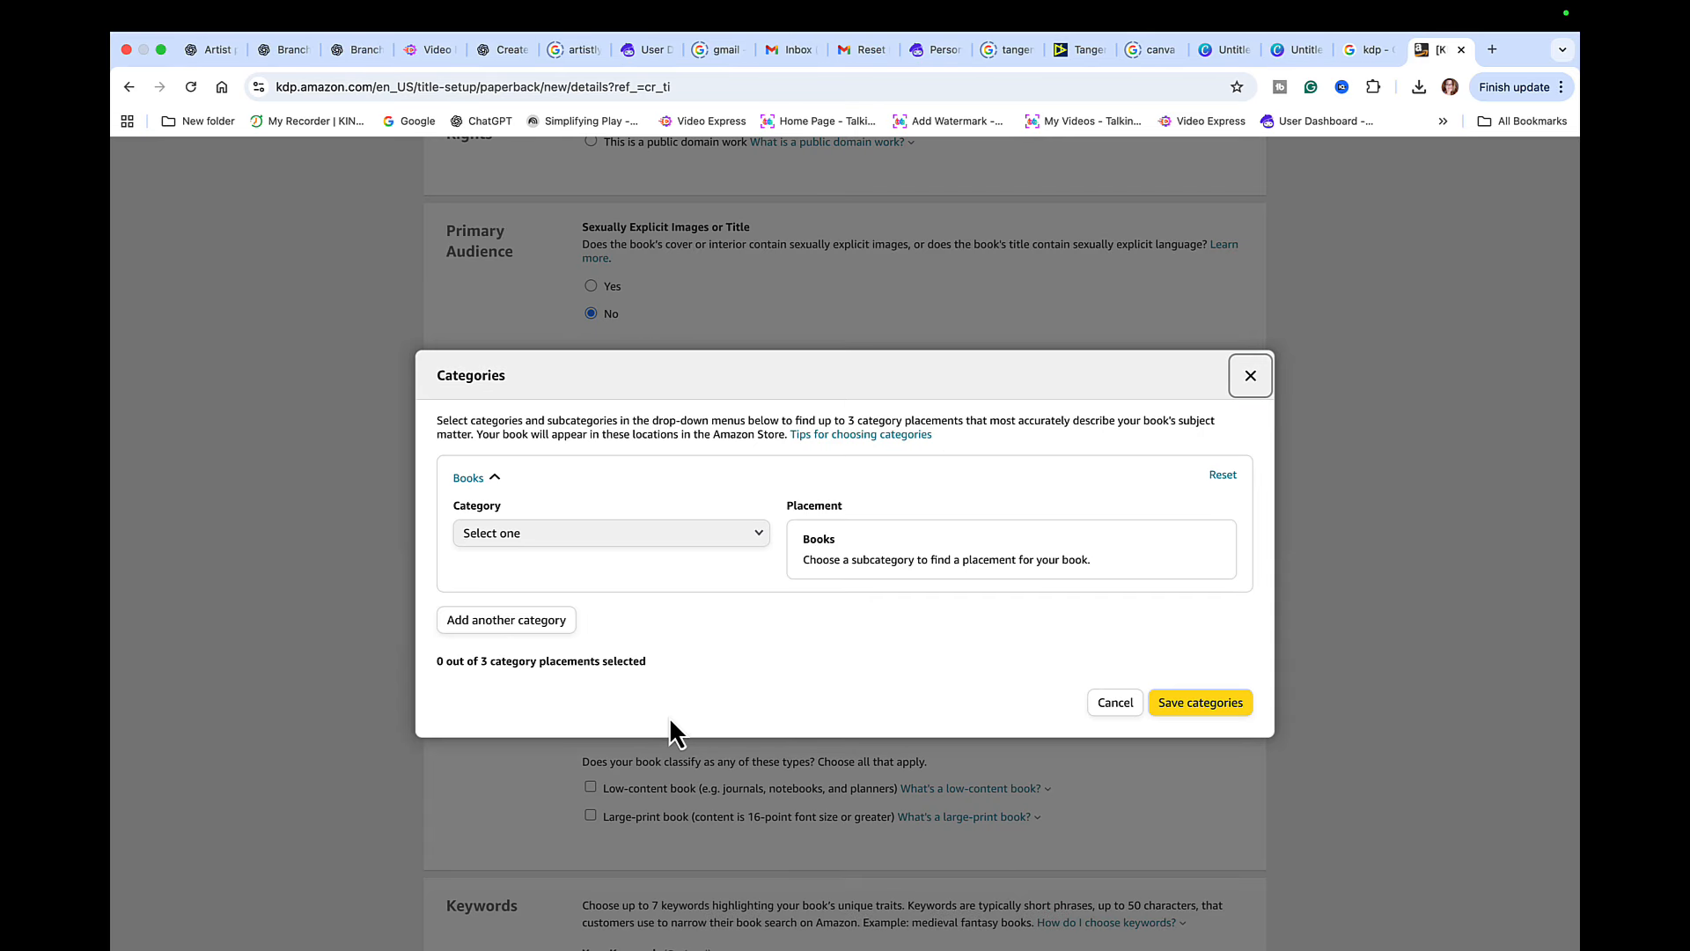
pyautogui.click(718, 534)
pyautogui.click(567, 611)
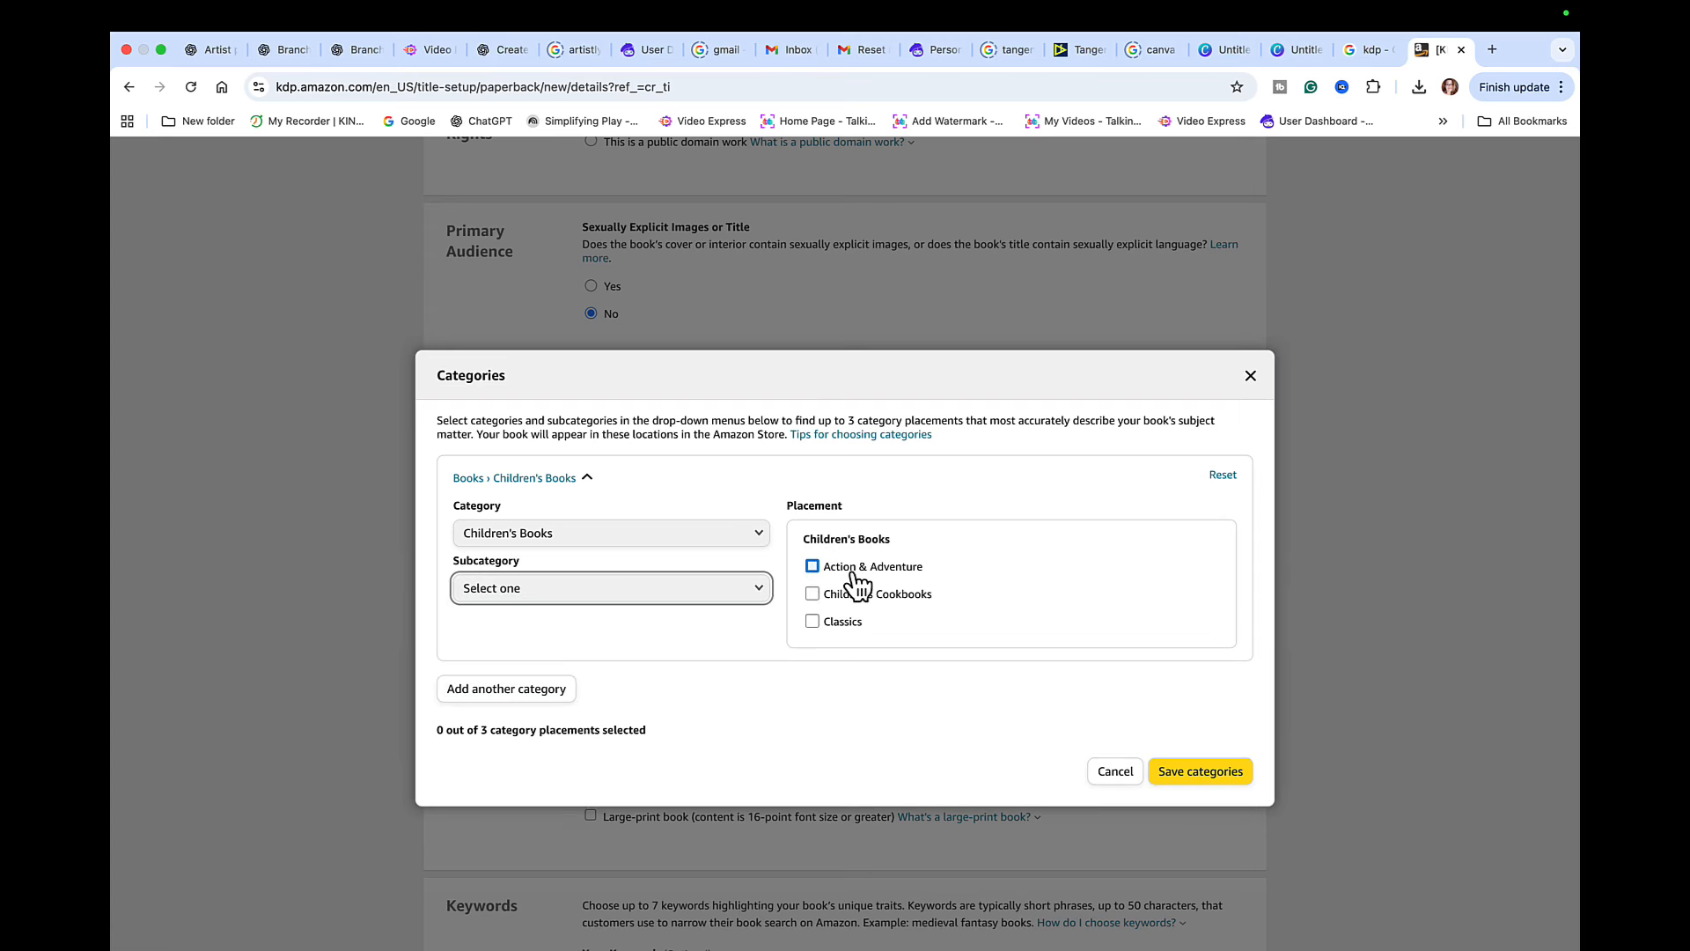
pyautogui.click(812, 566)
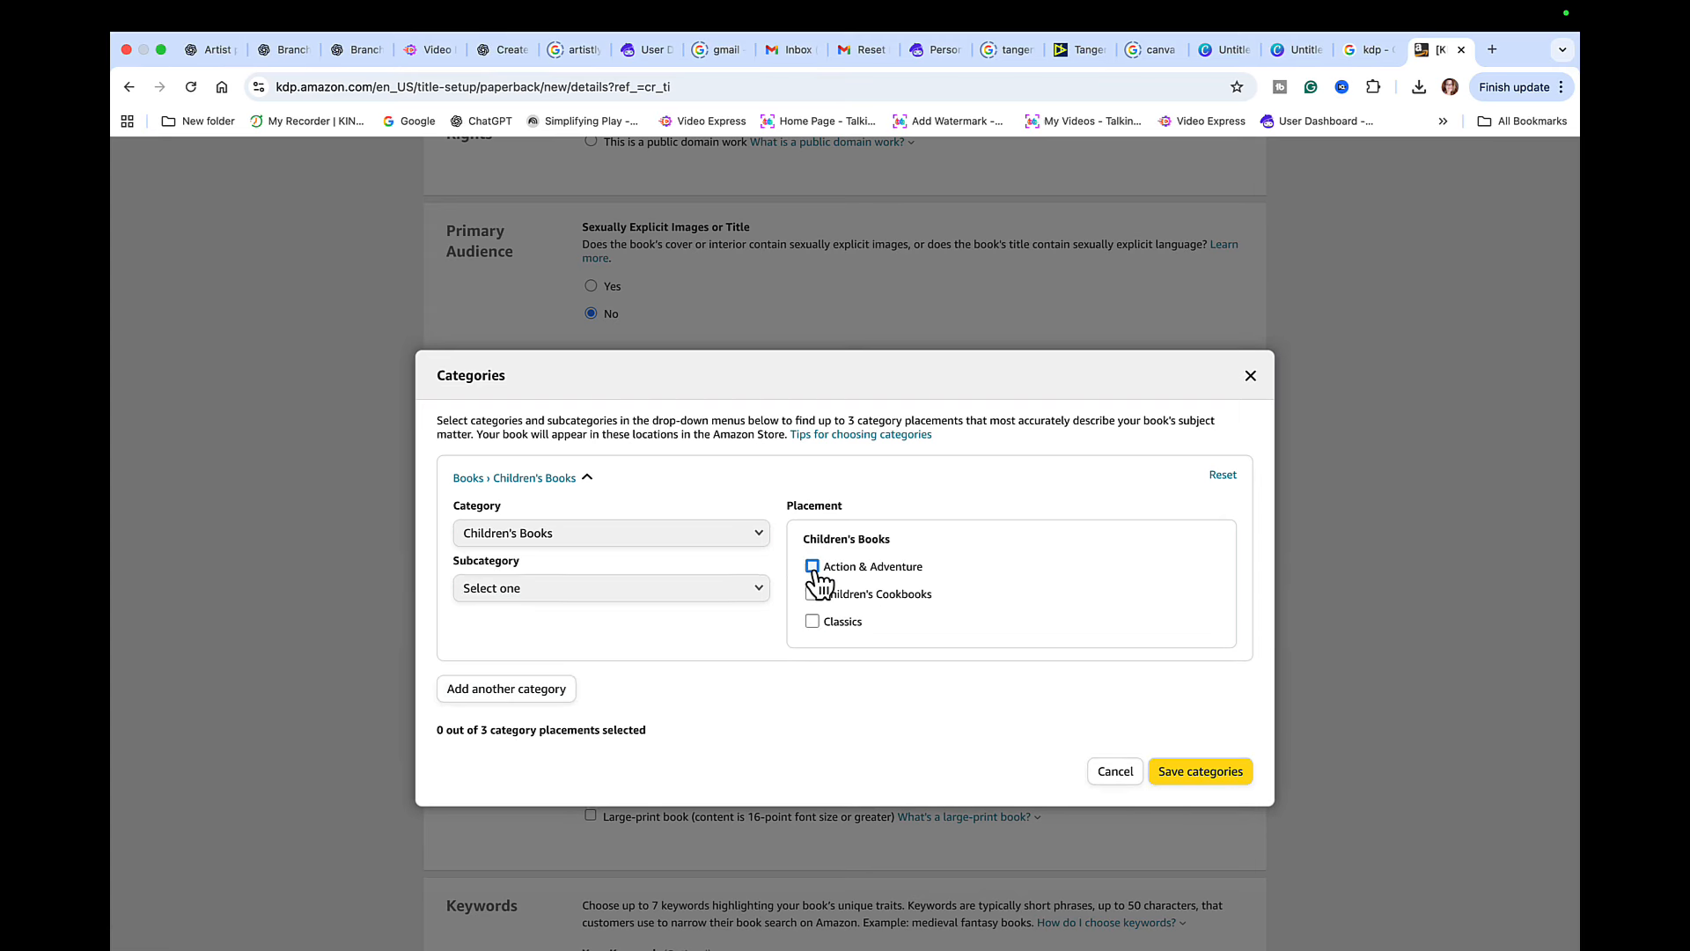
pyautogui.click(1199, 795)
# - Fill all seven keyword fields with mandala coloring phrases, starting with "kids animal mandala coloring book" and "simple mandala coloring pages"
pyautogui.scroll(-3, 1000, 743)
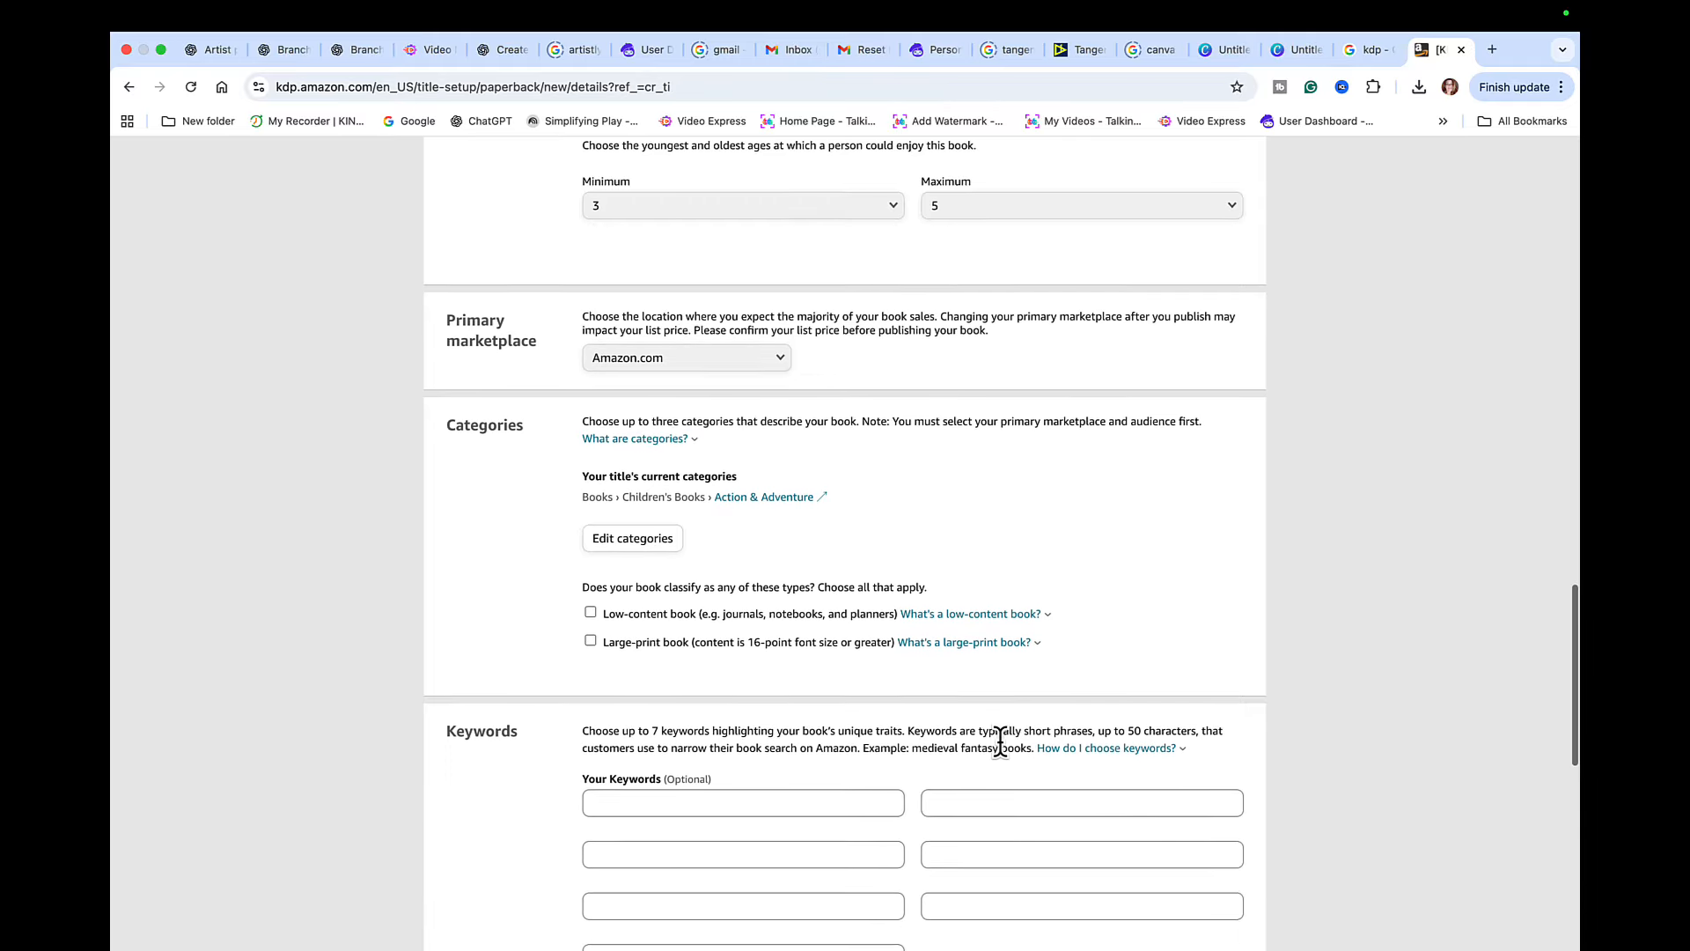
pyautogui.scroll(-2, 1001, 743)
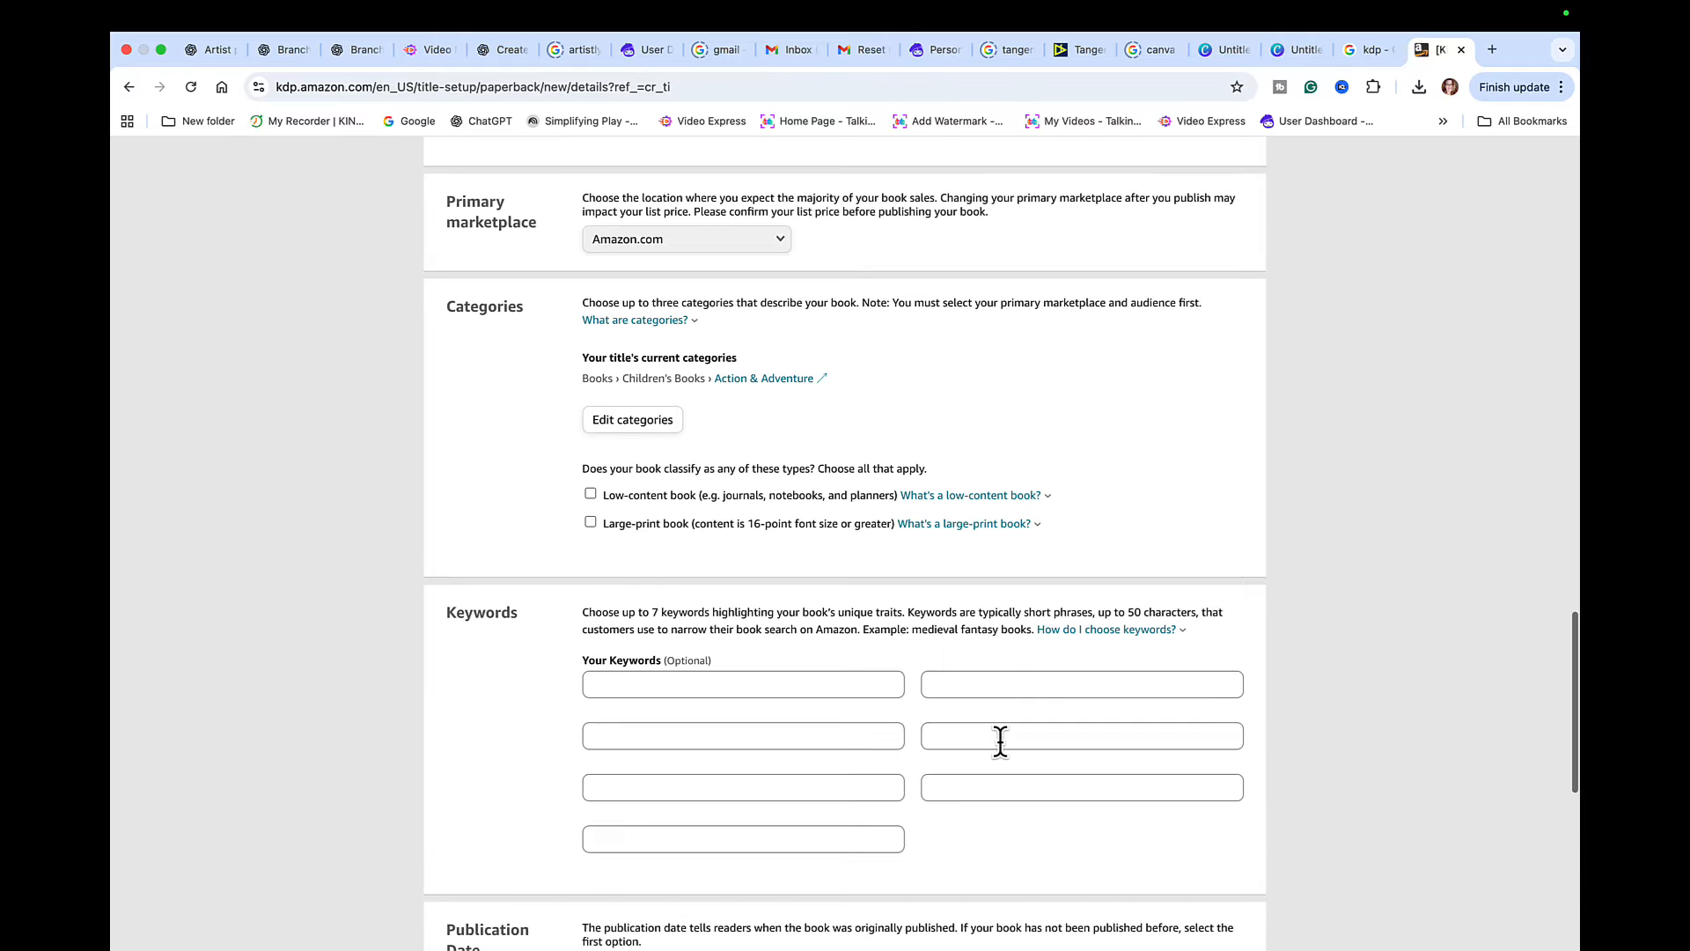
pyautogui.click(729, 683)
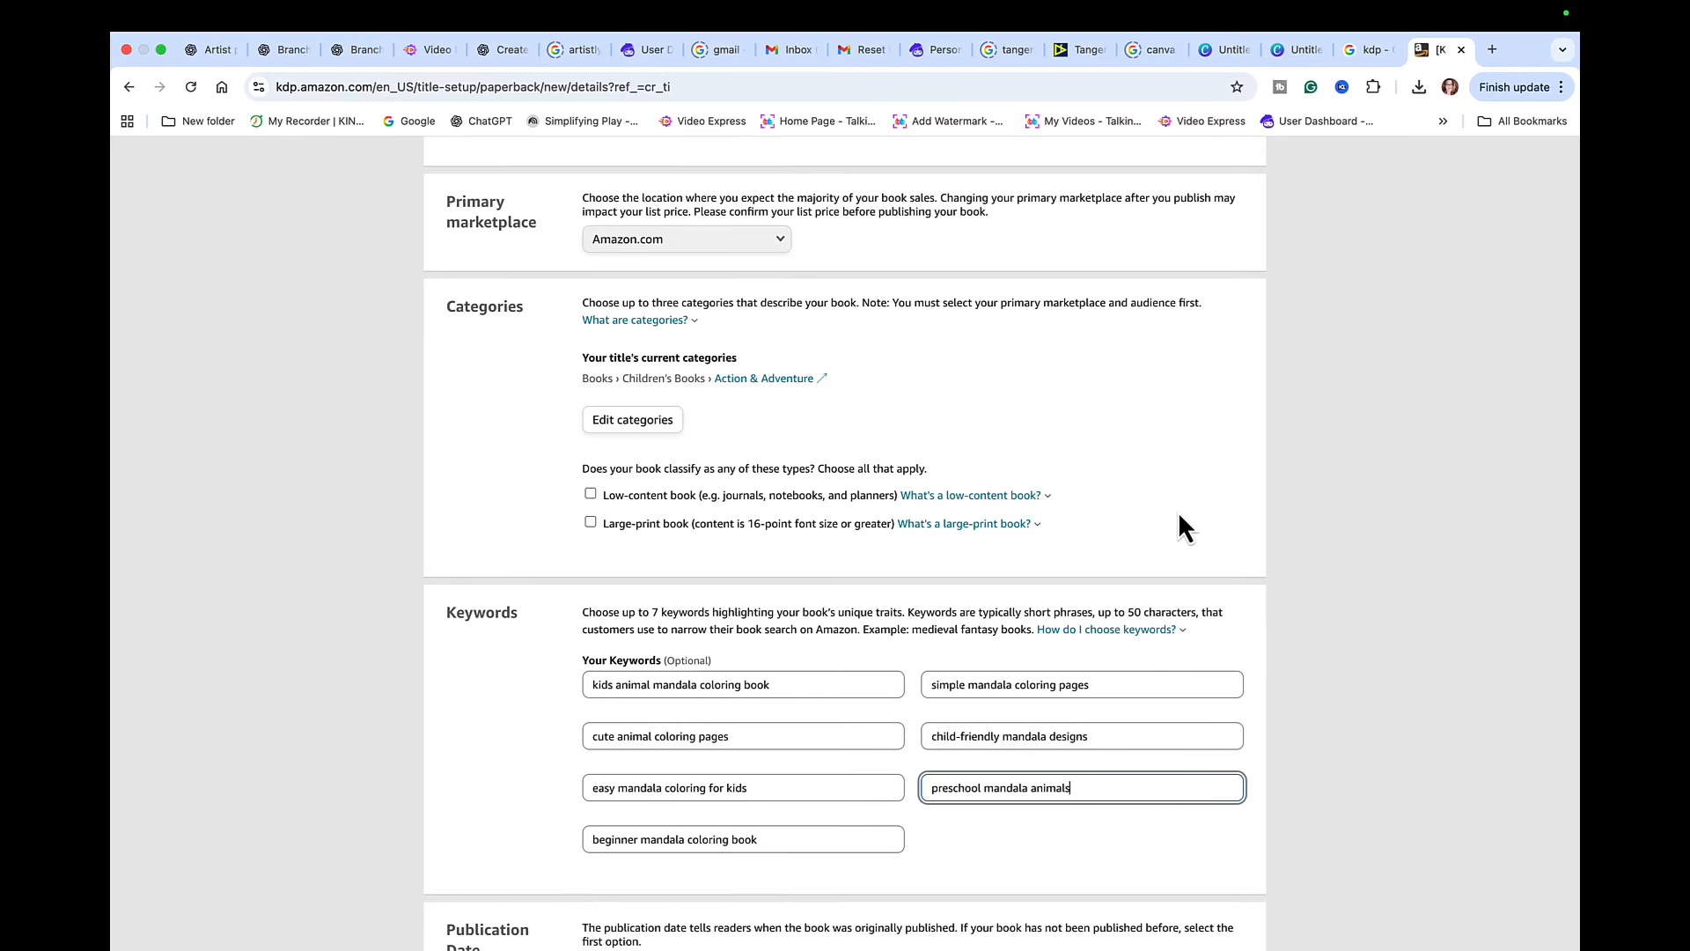
# - Save the paperback details, continue to the content stage and assign the book a free KDP ISBN
pyautogui.scroll(-5, 1180, 672)
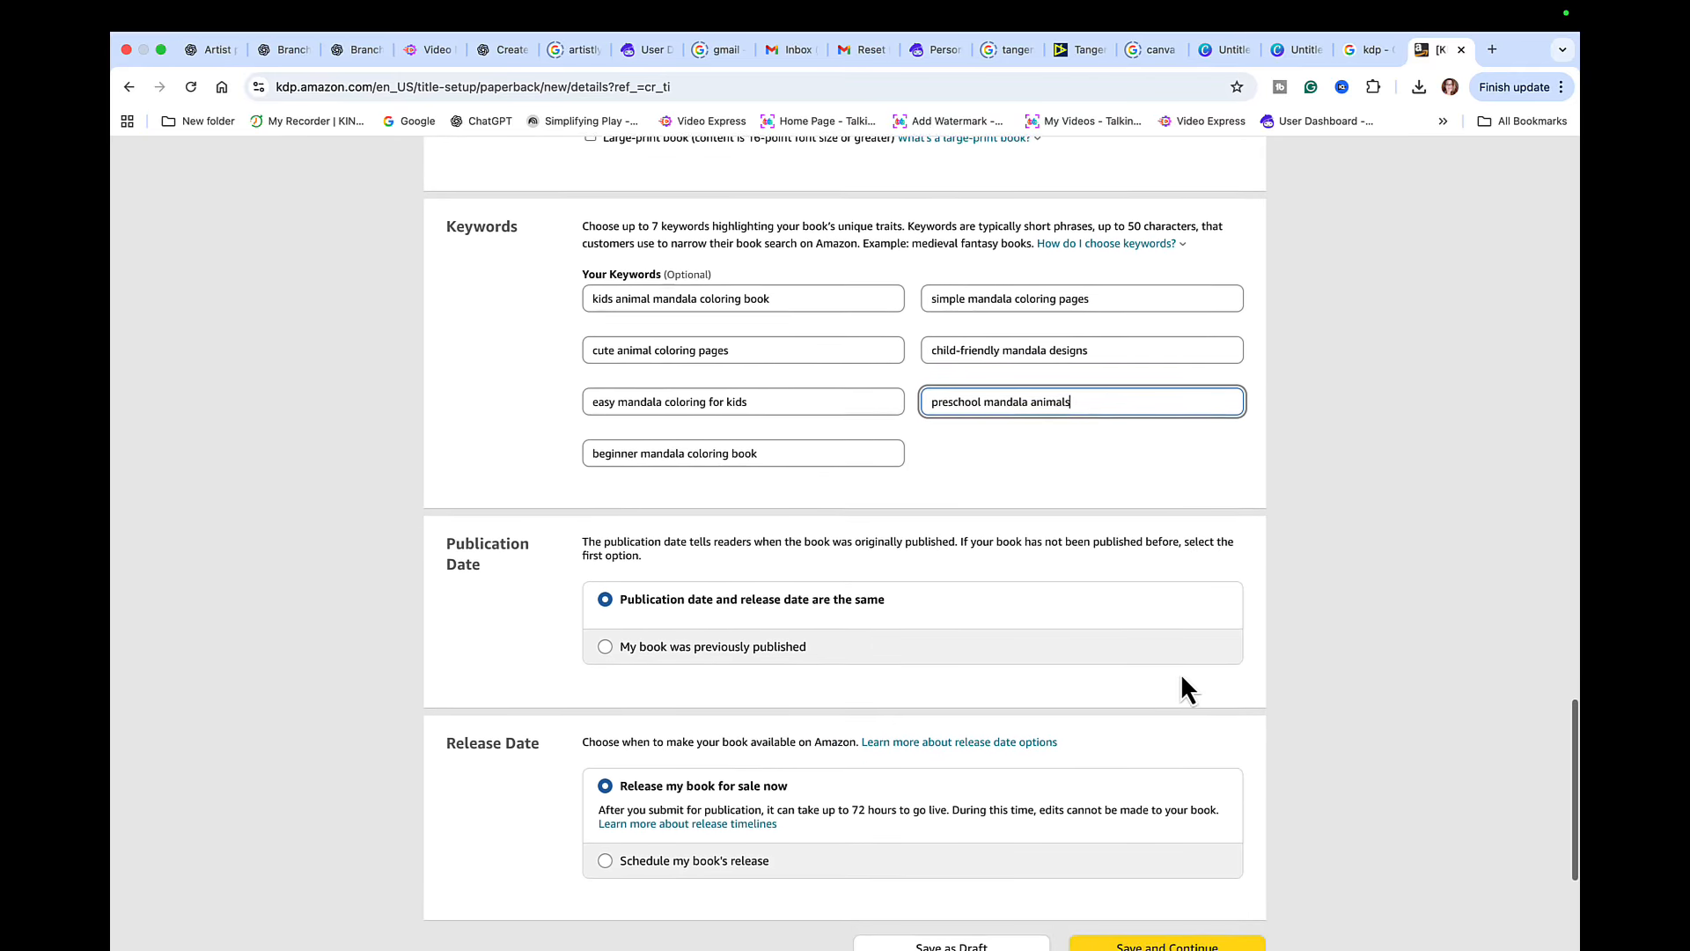
pyautogui.scroll(-4, 1181, 677)
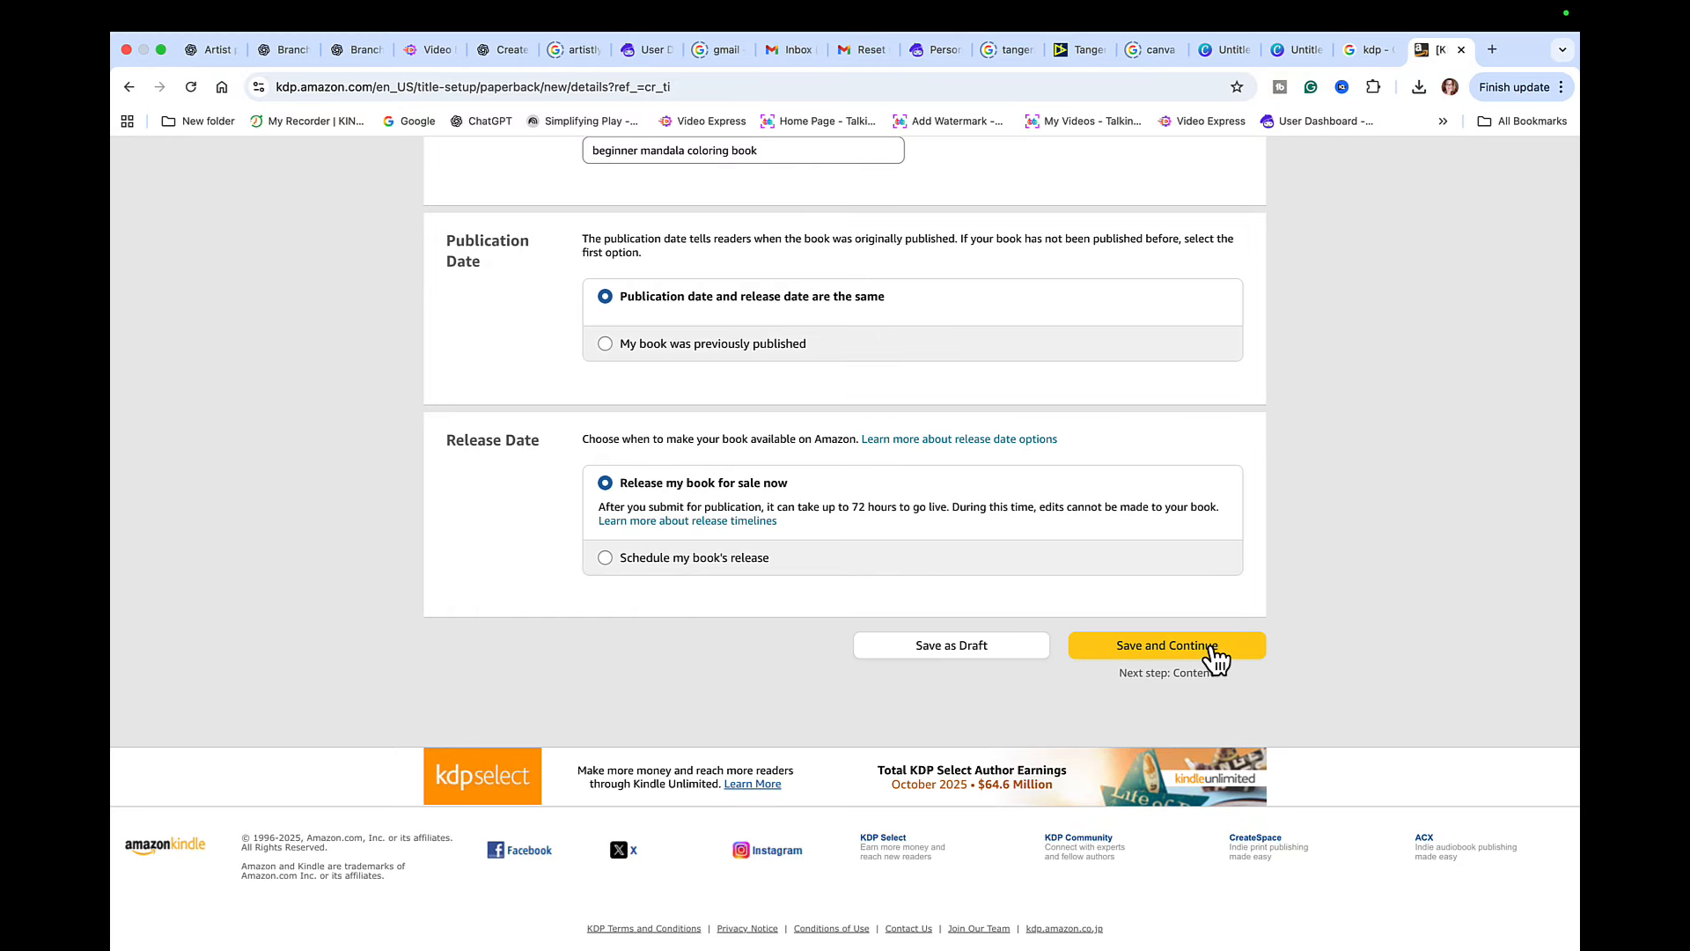
pyautogui.click(1212, 648)
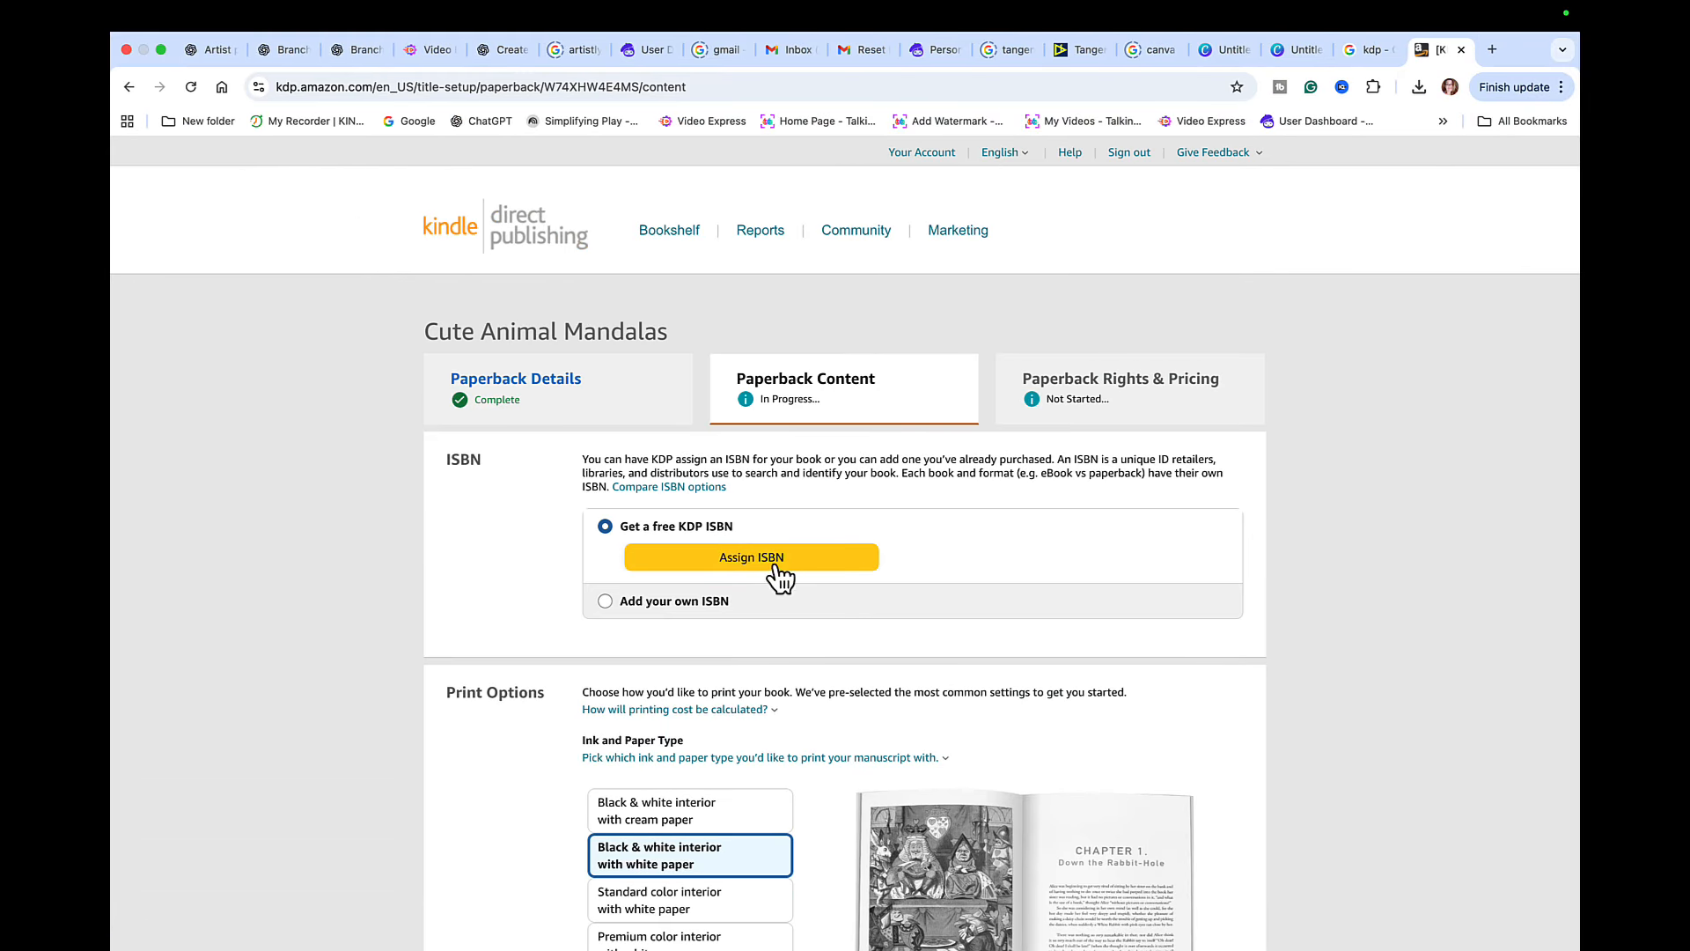
pyautogui.click(815, 560)
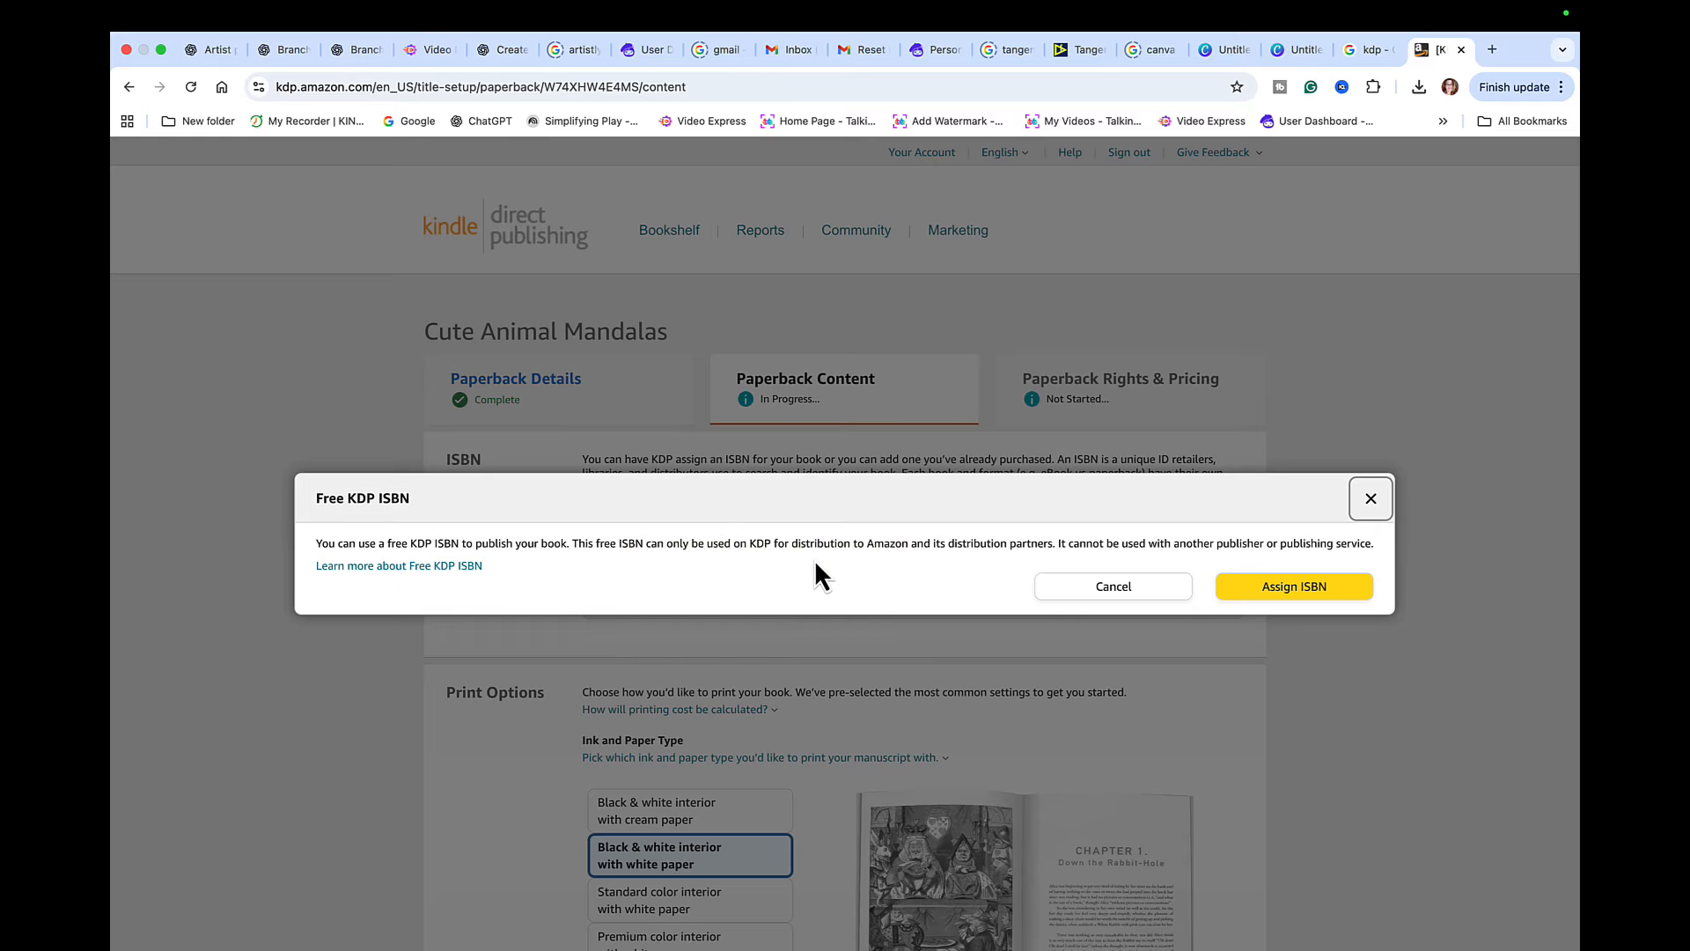
pyautogui.click(1285, 597)
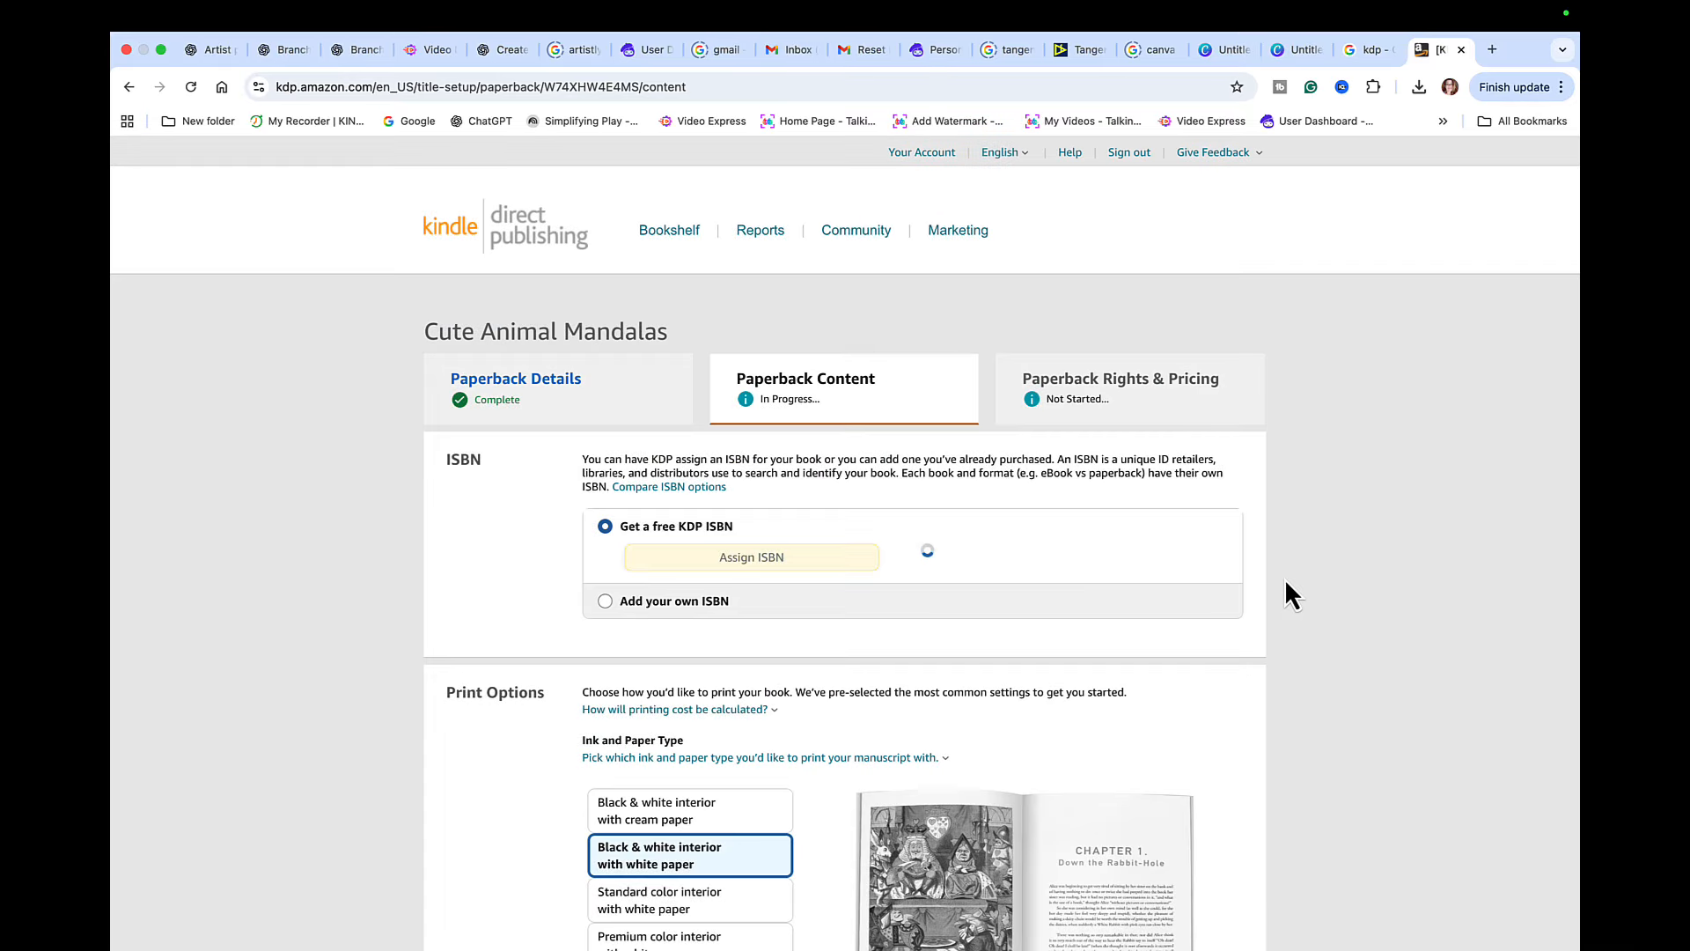
# - Set the print options to premium color interior with white paper, 8.5 x 8.5 in trim size and No Bleed
pyautogui.scroll(-3, 1004, 682)
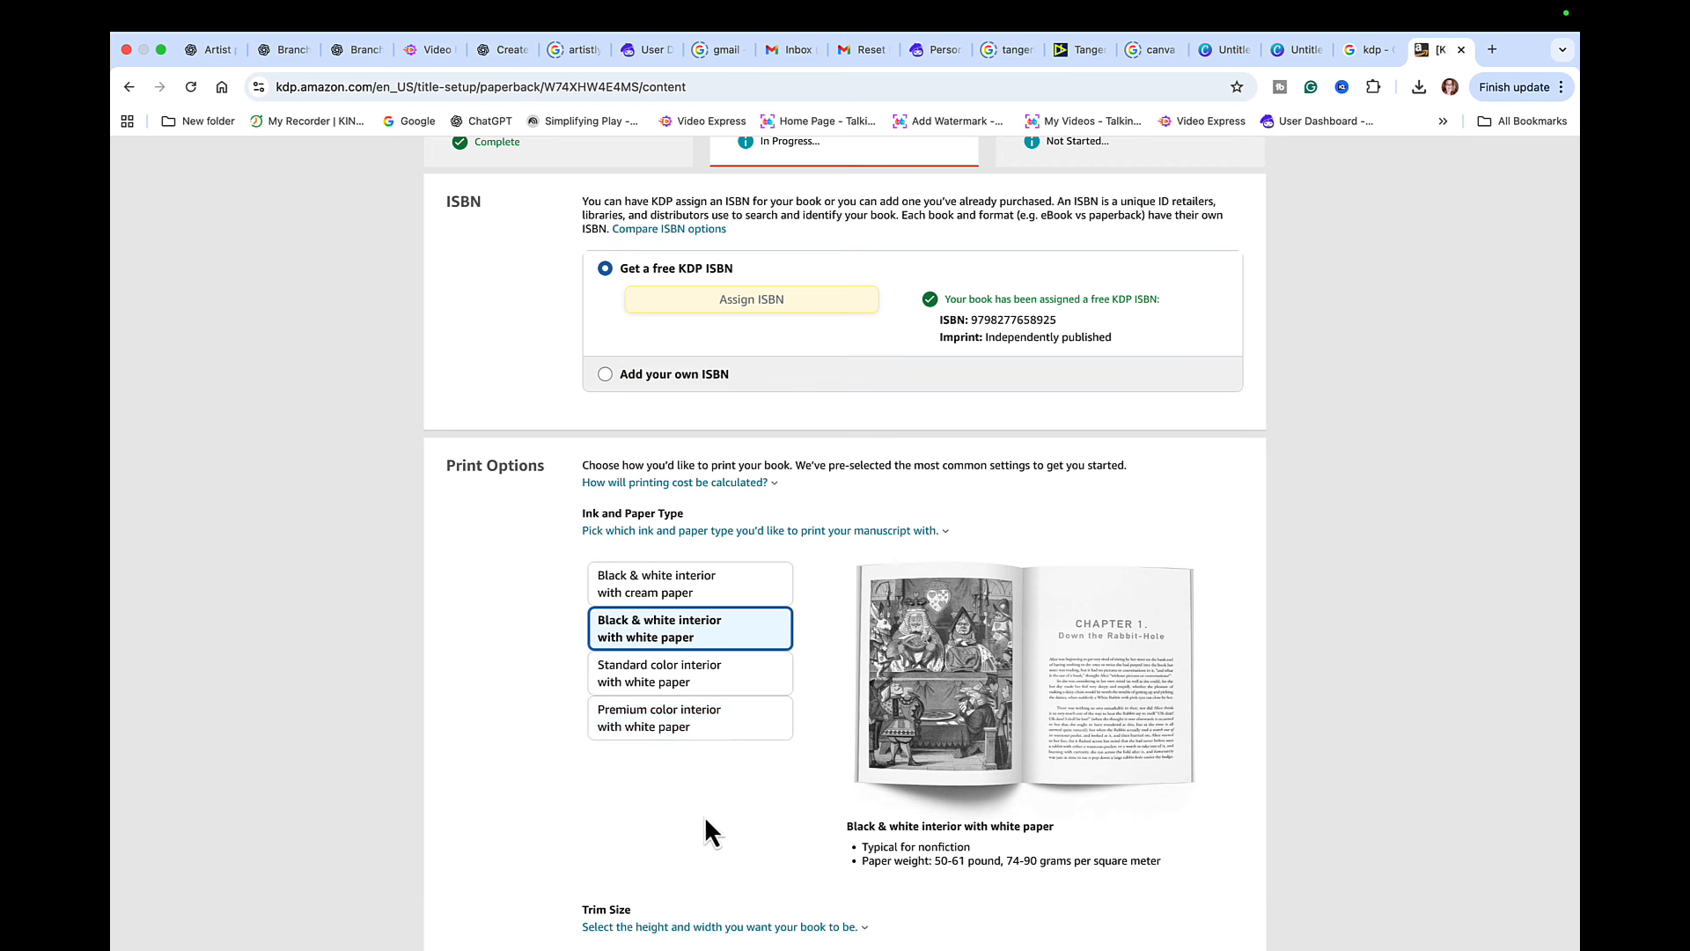
pyautogui.click(685, 733)
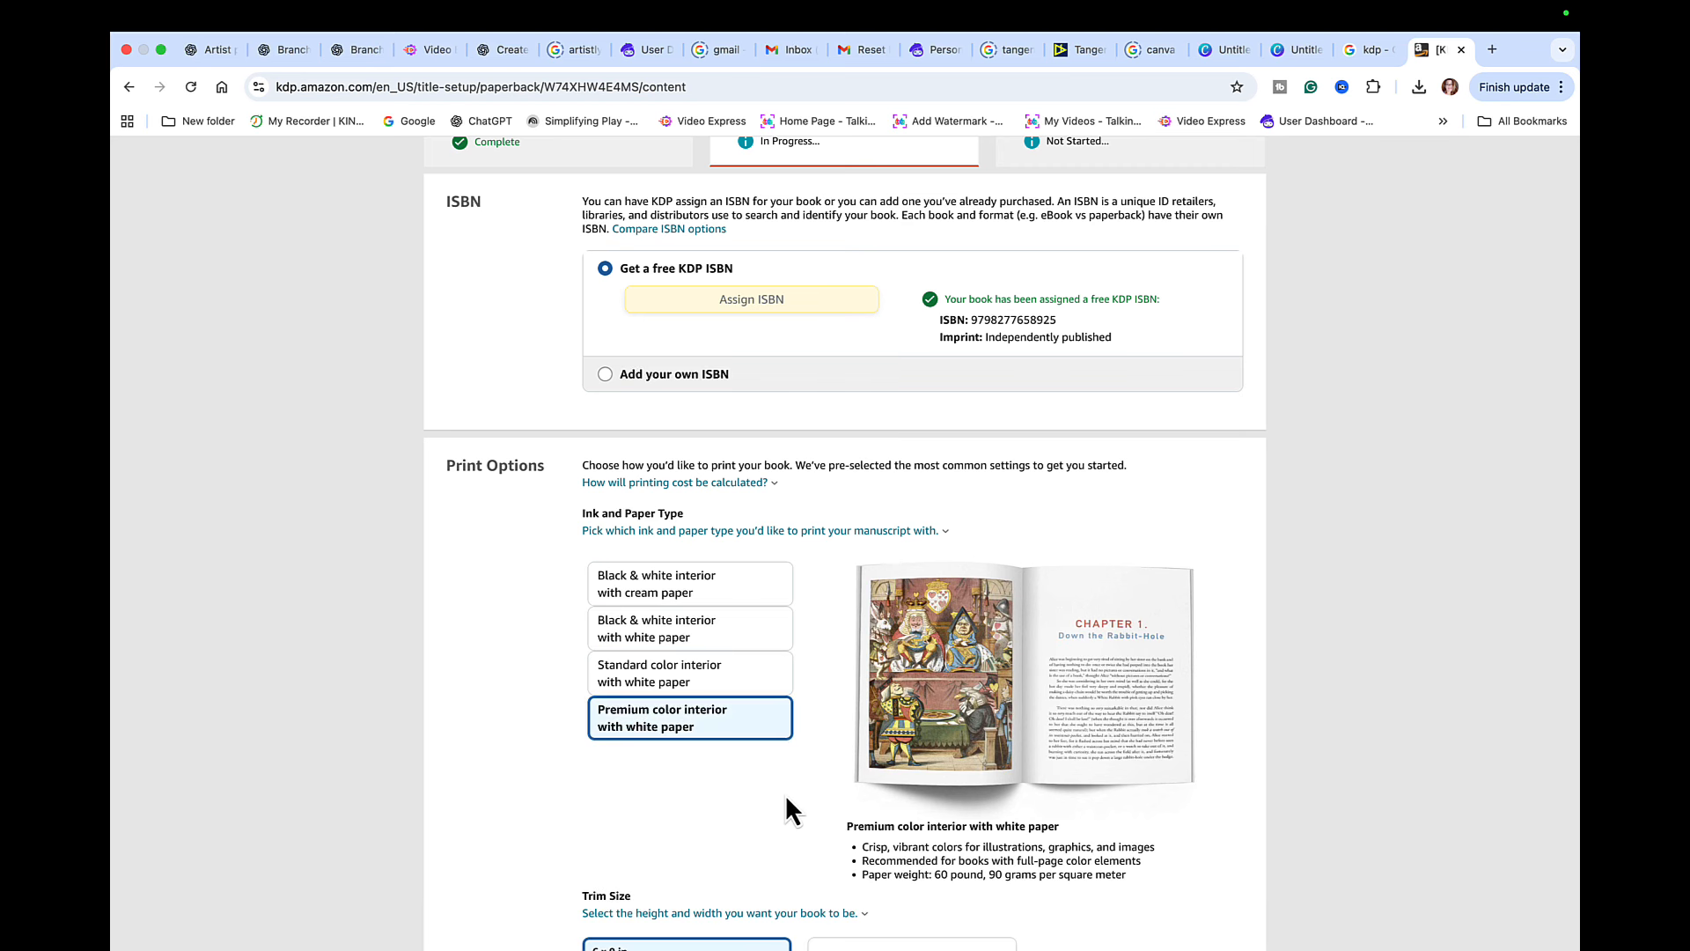
pyautogui.scroll(-2, 784, 794)
pyautogui.scroll(-4, 784, 794)
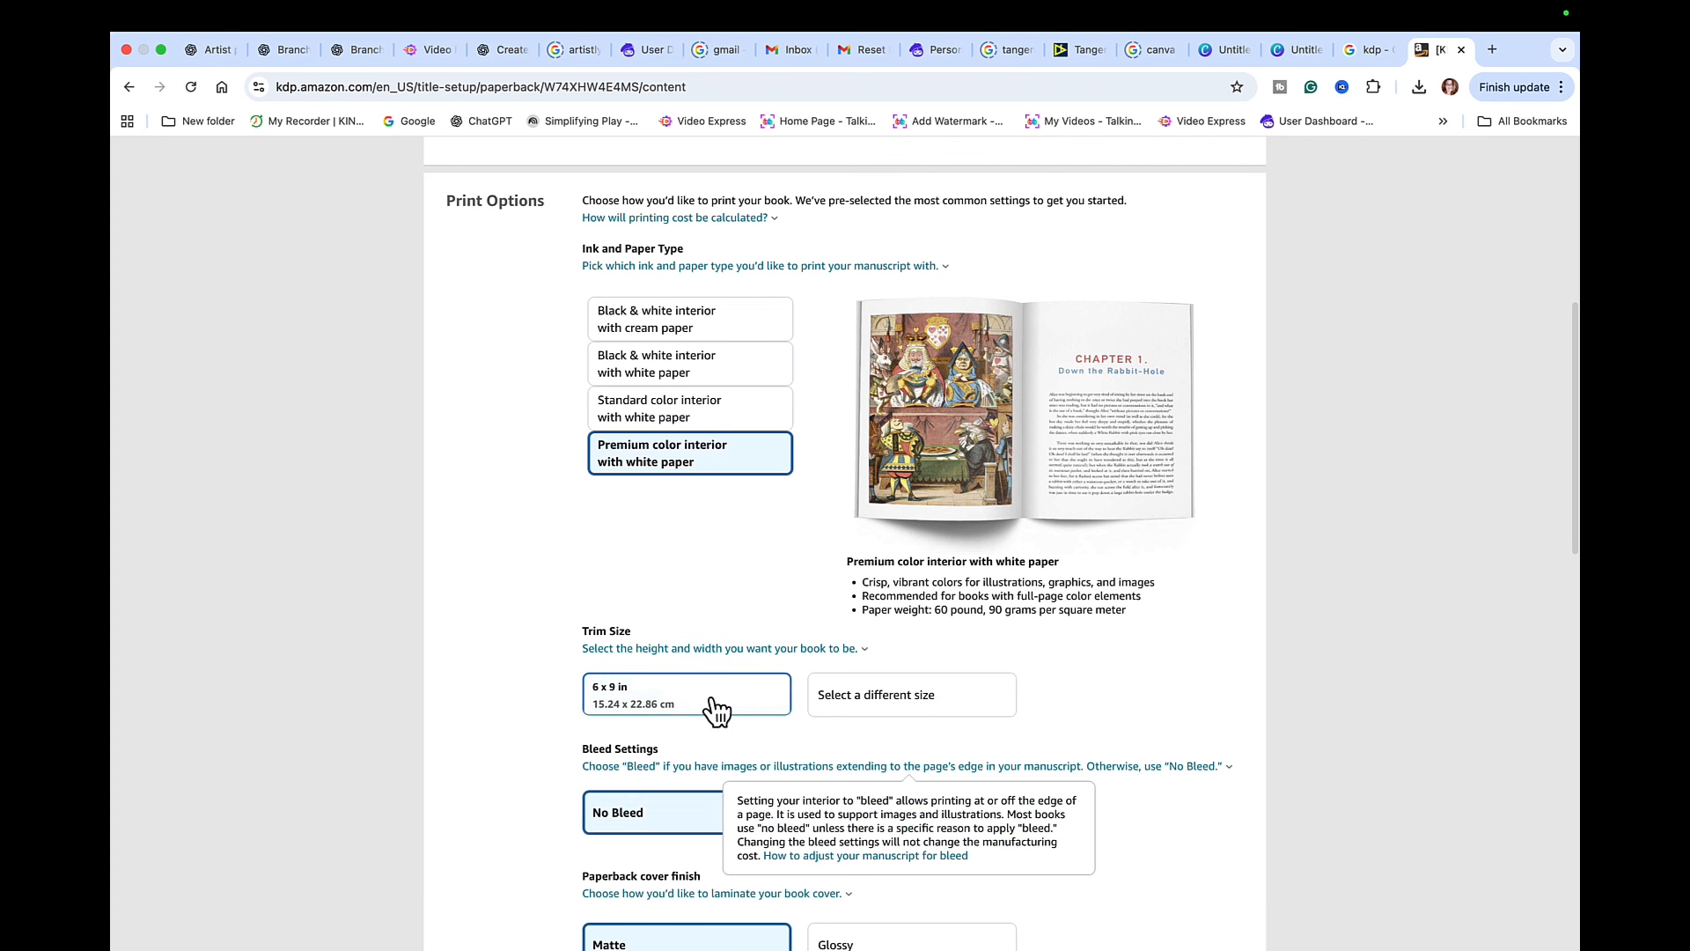
pyautogui.click(922, 704)
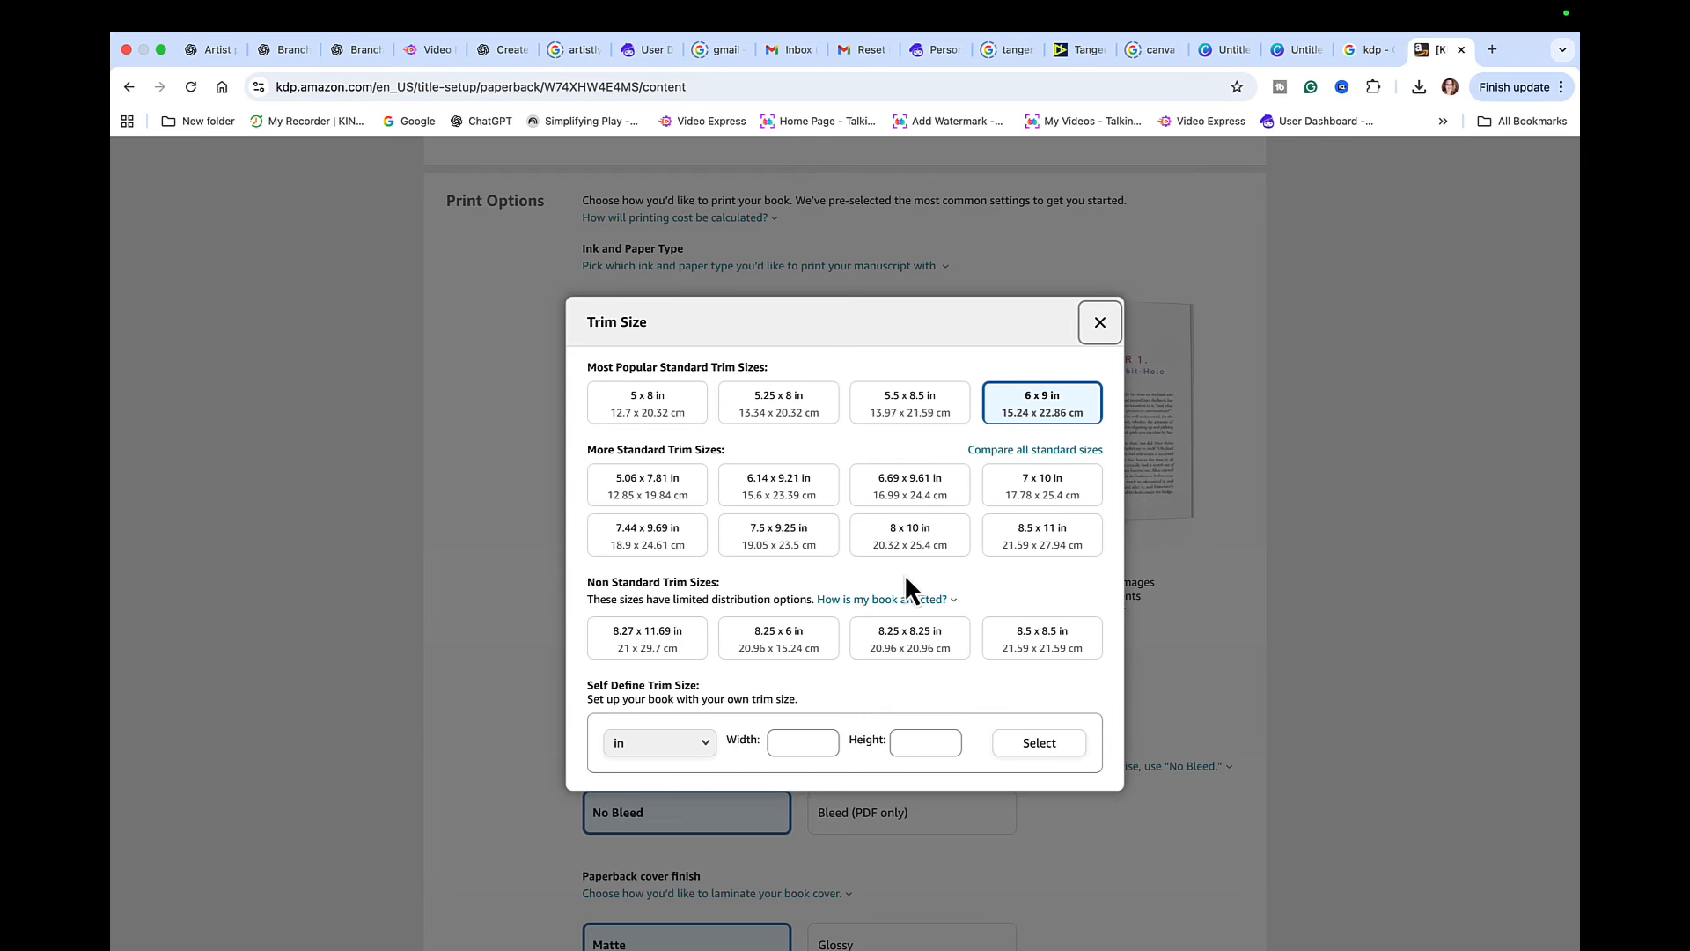
pyautogui.click(1026, 656)
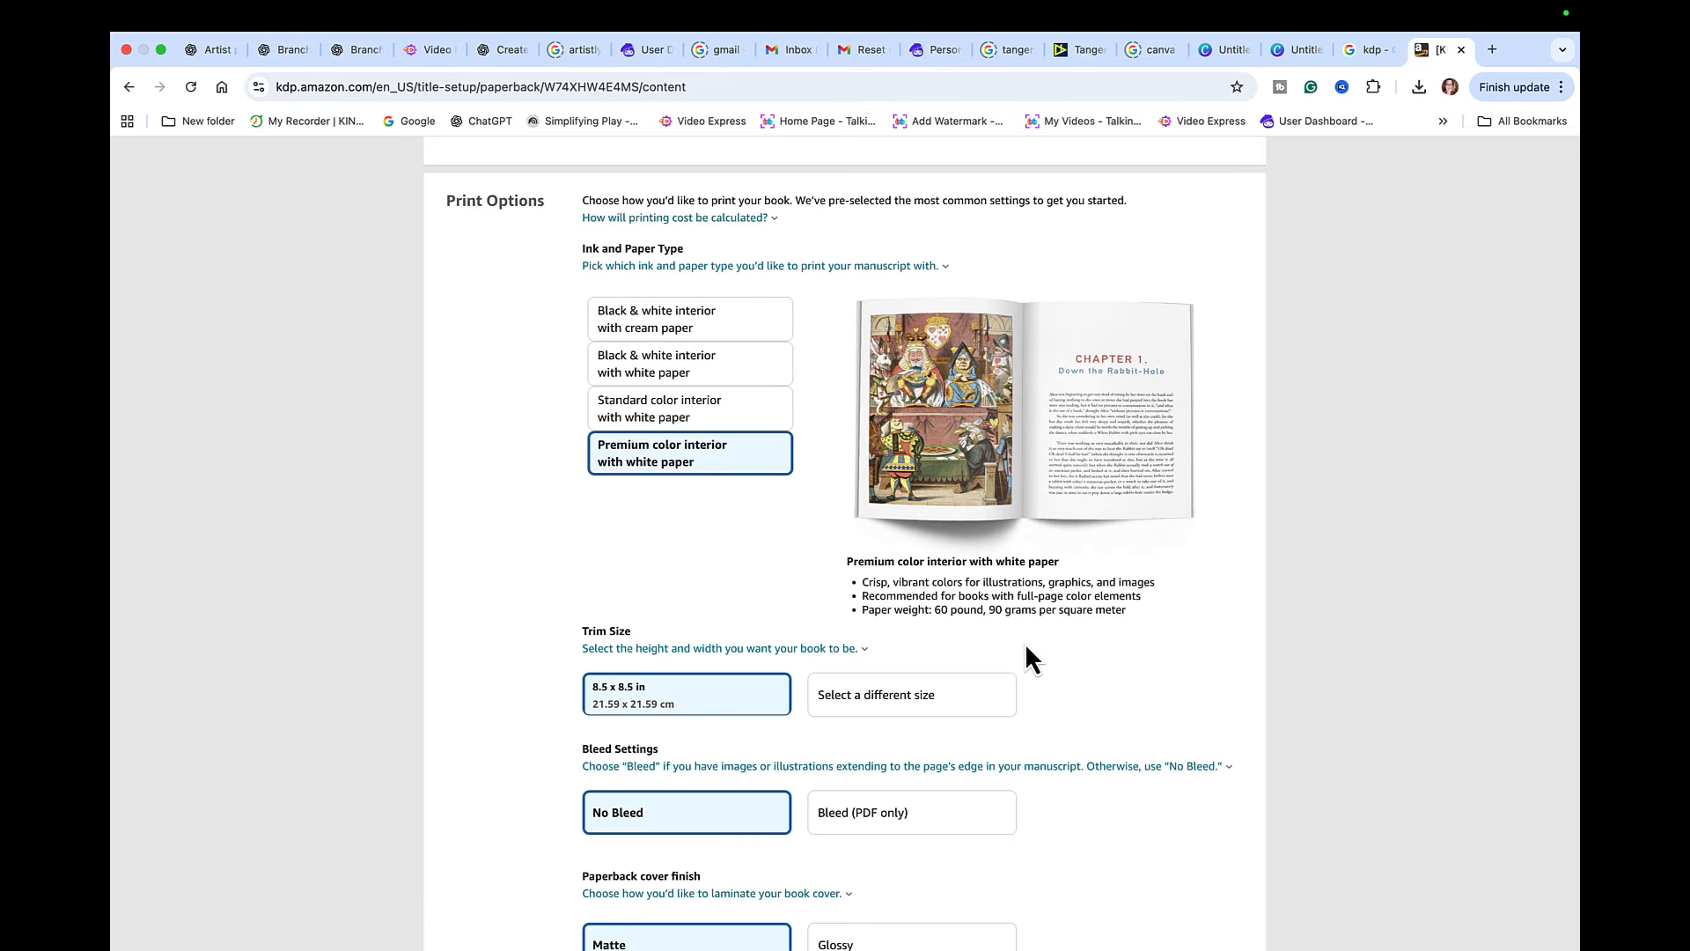
pyautogui.scroll(-3, 831, 752)
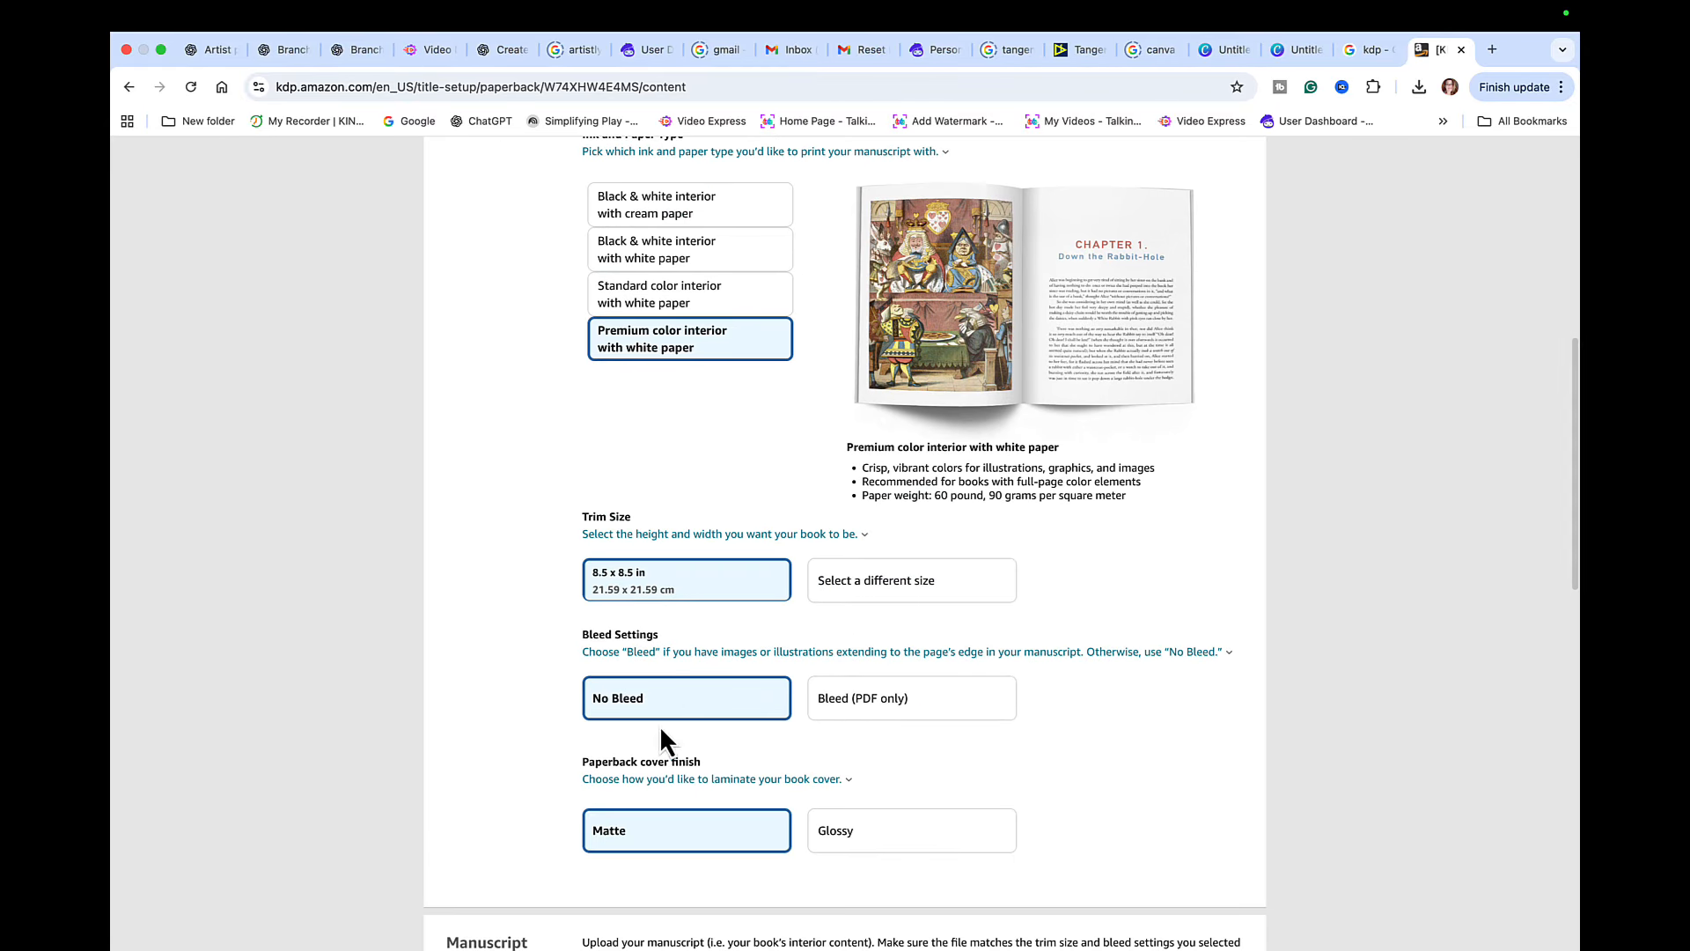
pyautogui.click(709, 710)
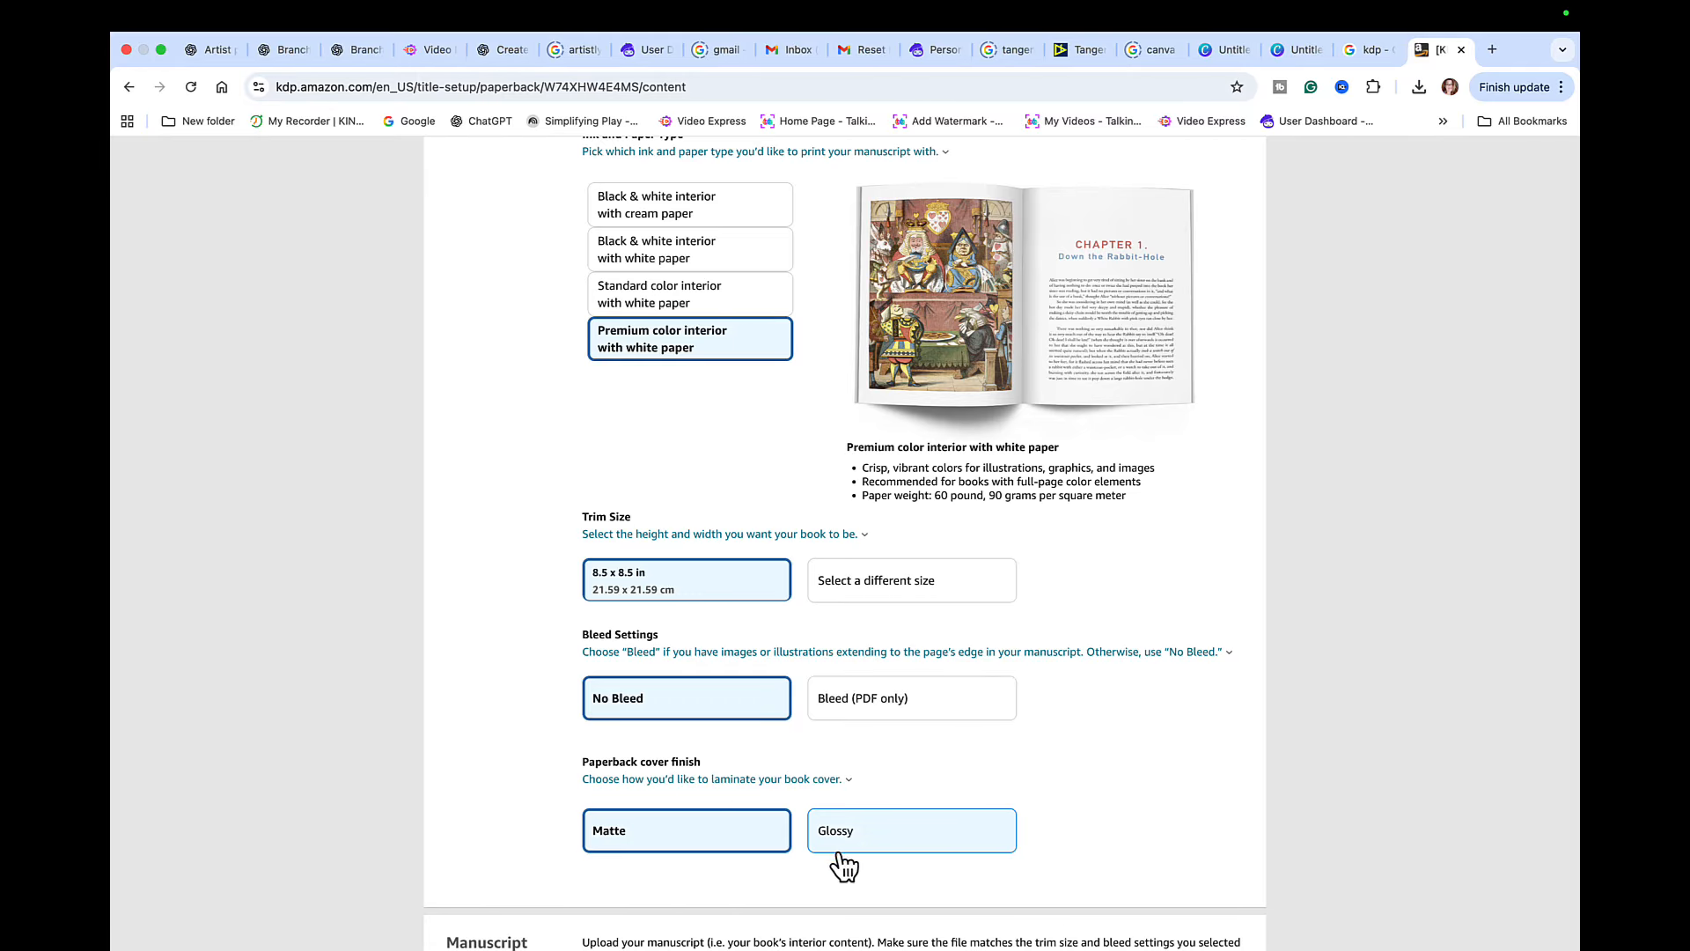
# - Upload PDF Kids Mandala.pdf from the Desktop as the book's manuscript
pyautogui.scroll(-5, 868, 864)
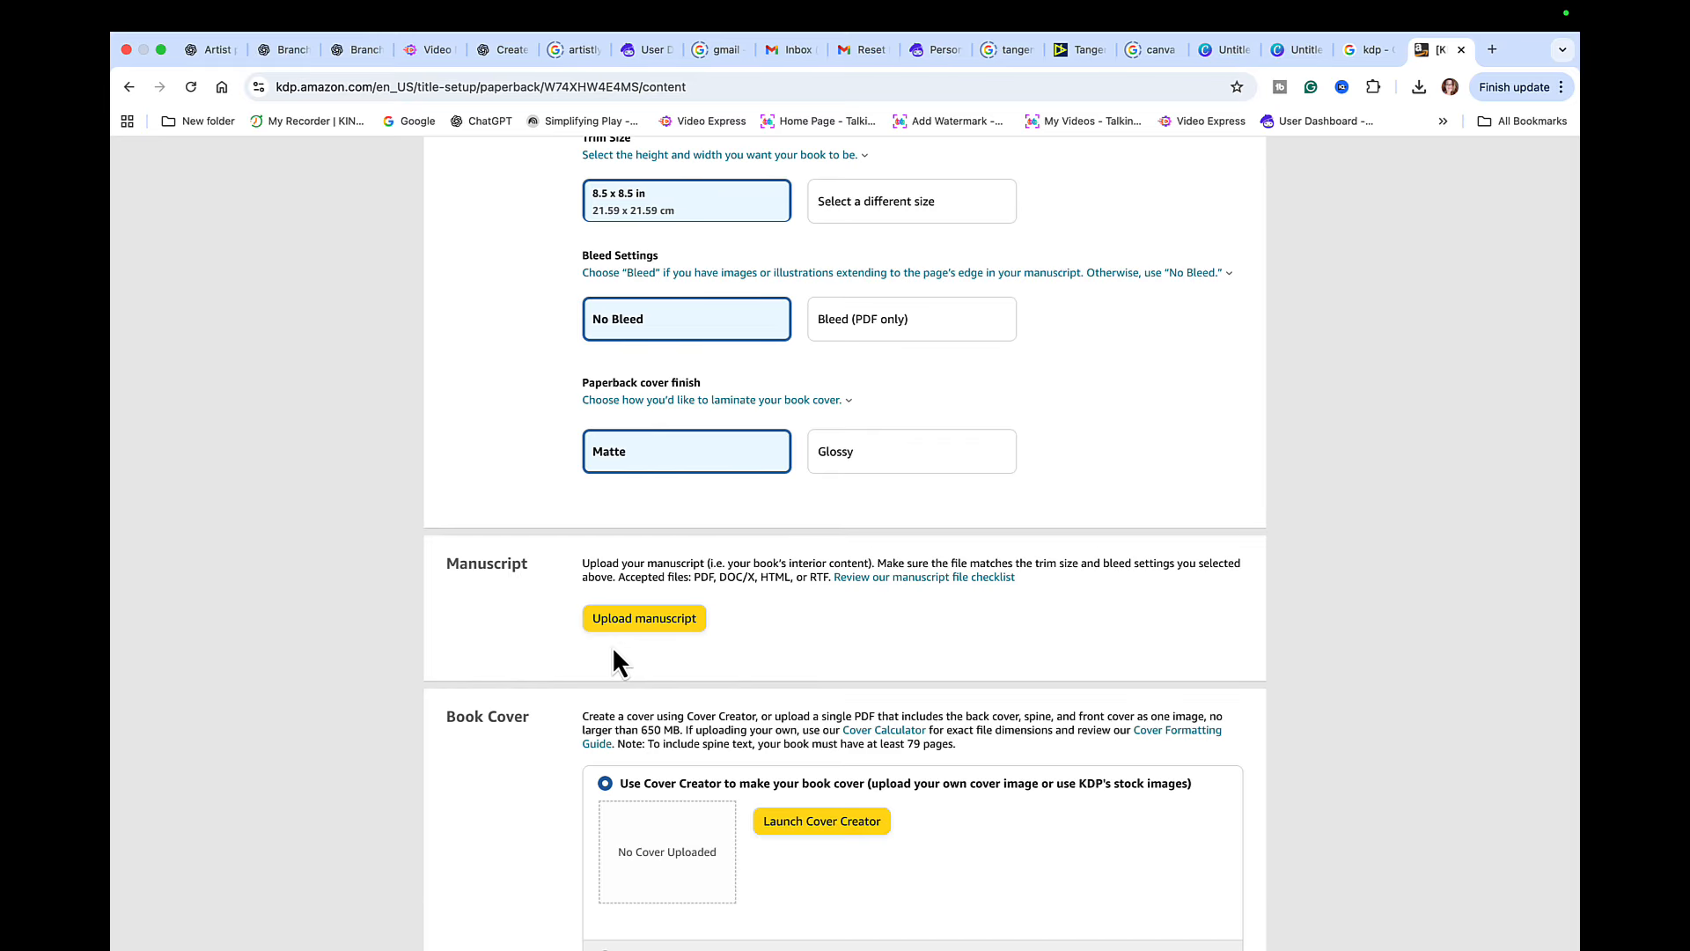
pyautogui.click(639, 622)
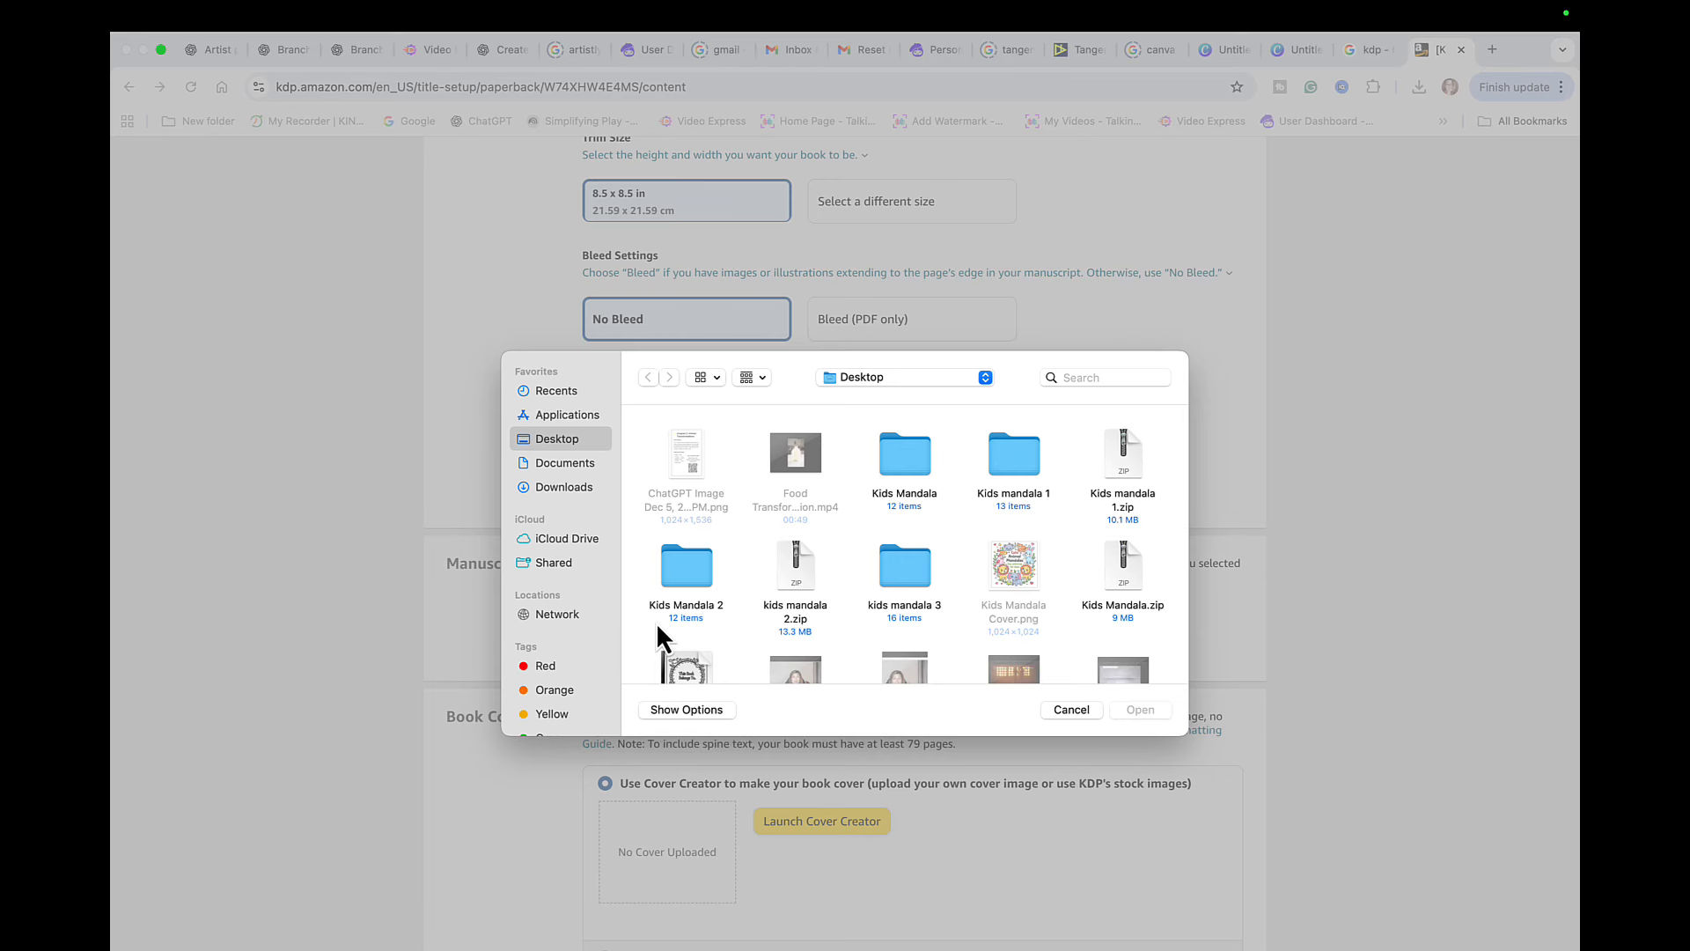
pyautogui.scroll(-2, 690, 596)
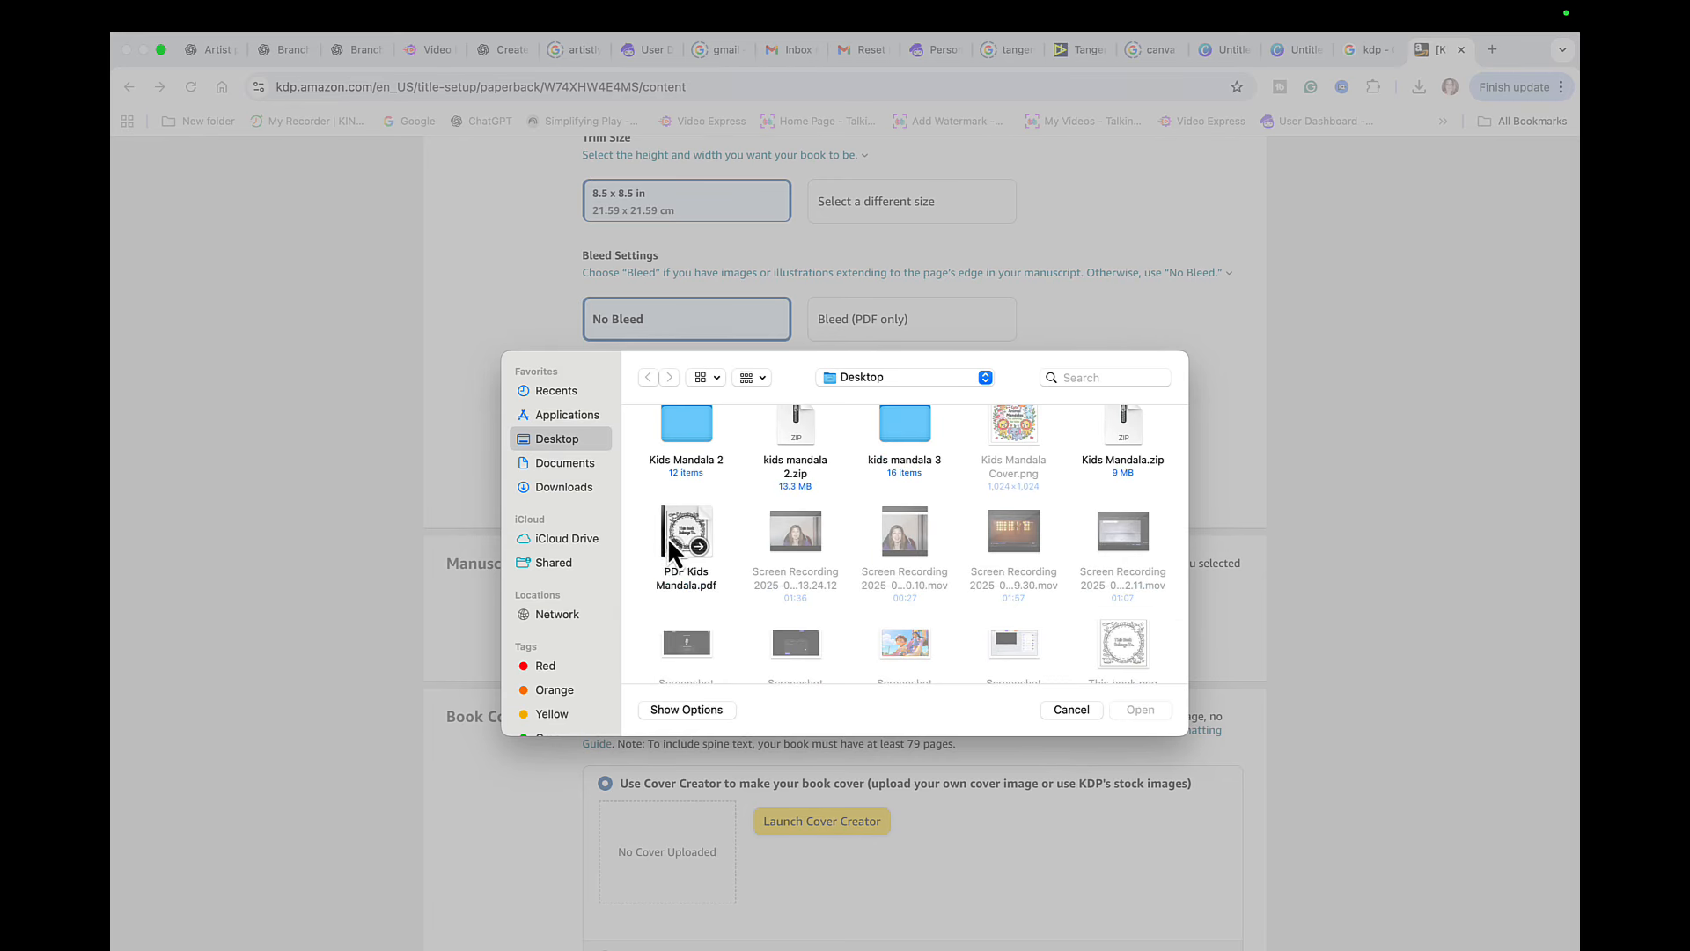
pyautogui.click(683, 541)
pyautogui.click(1156, 715)
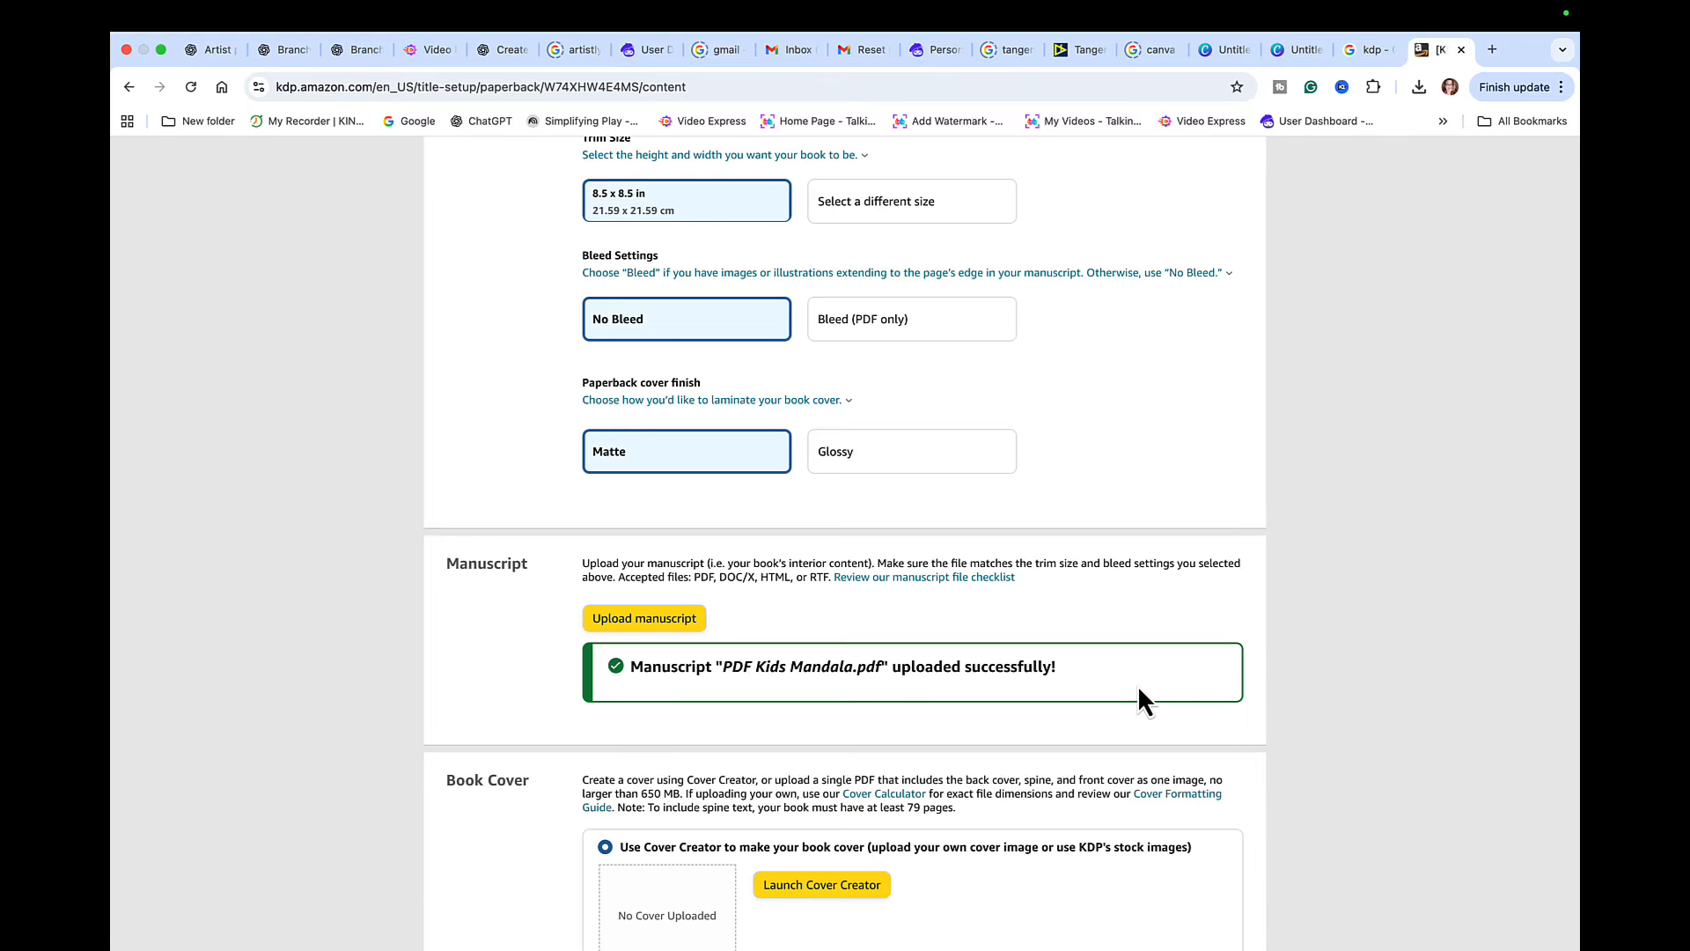
# - Start the book cover in Cover Creator from the Desktop image Kids Mandala Cover.png, using the full front cover image design
pyautogui.scroll(-4, 1138, 688)
pyautogui.scroll(-1, 1137, 689)
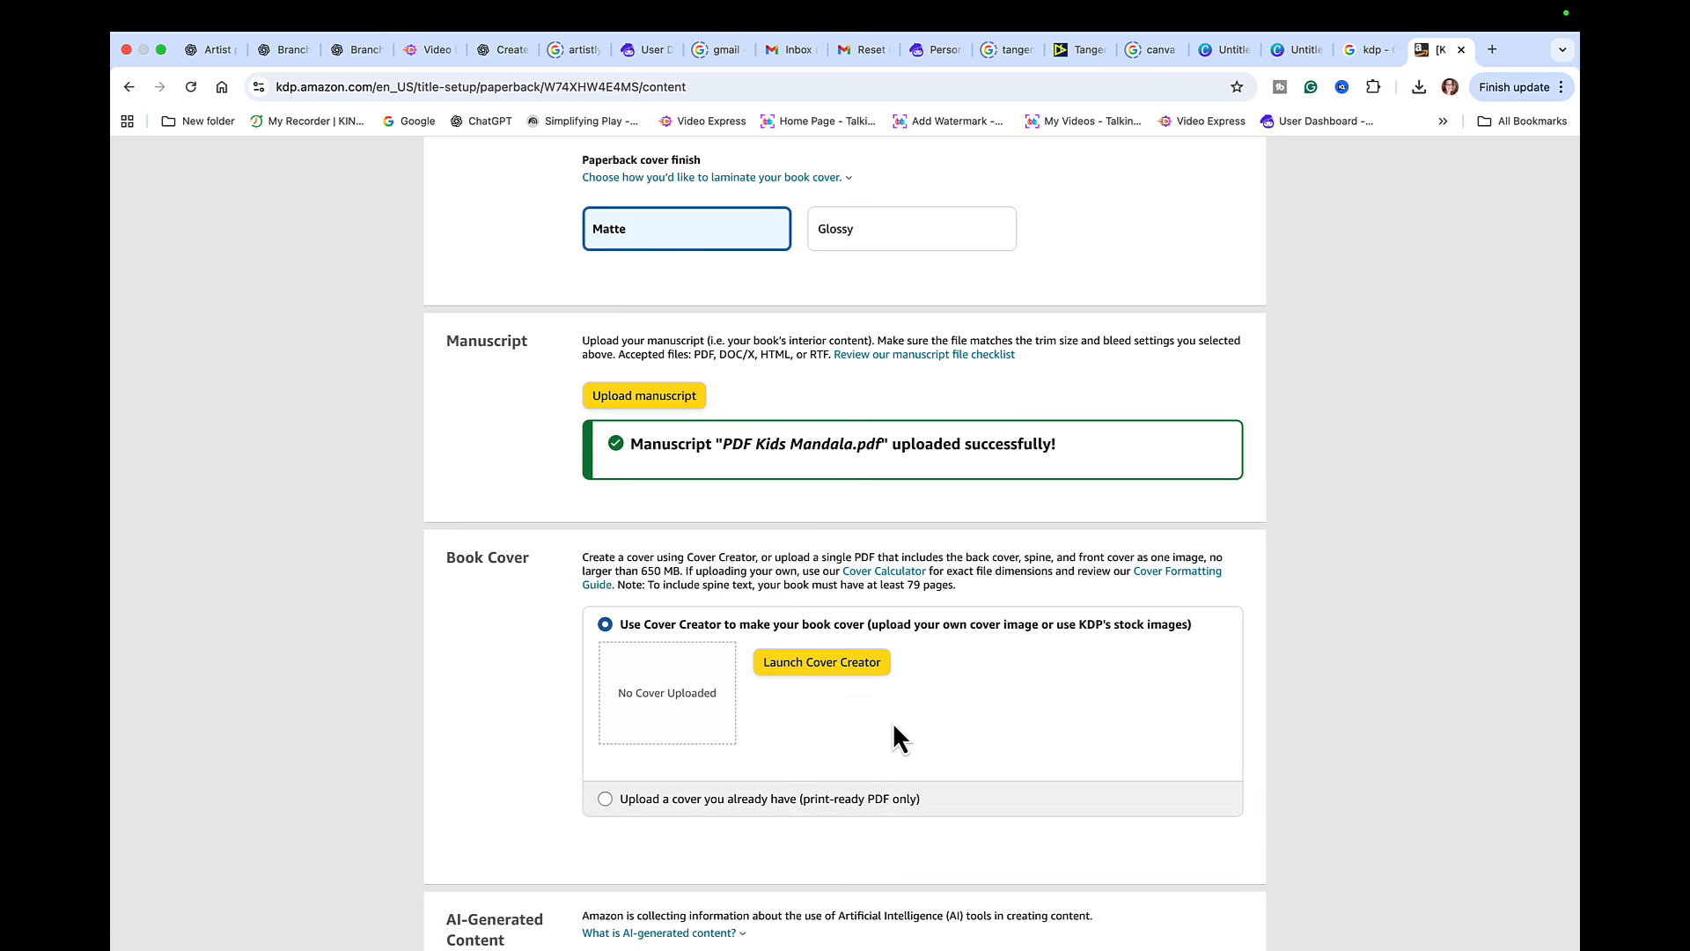
pyautogui.click(838, 660)
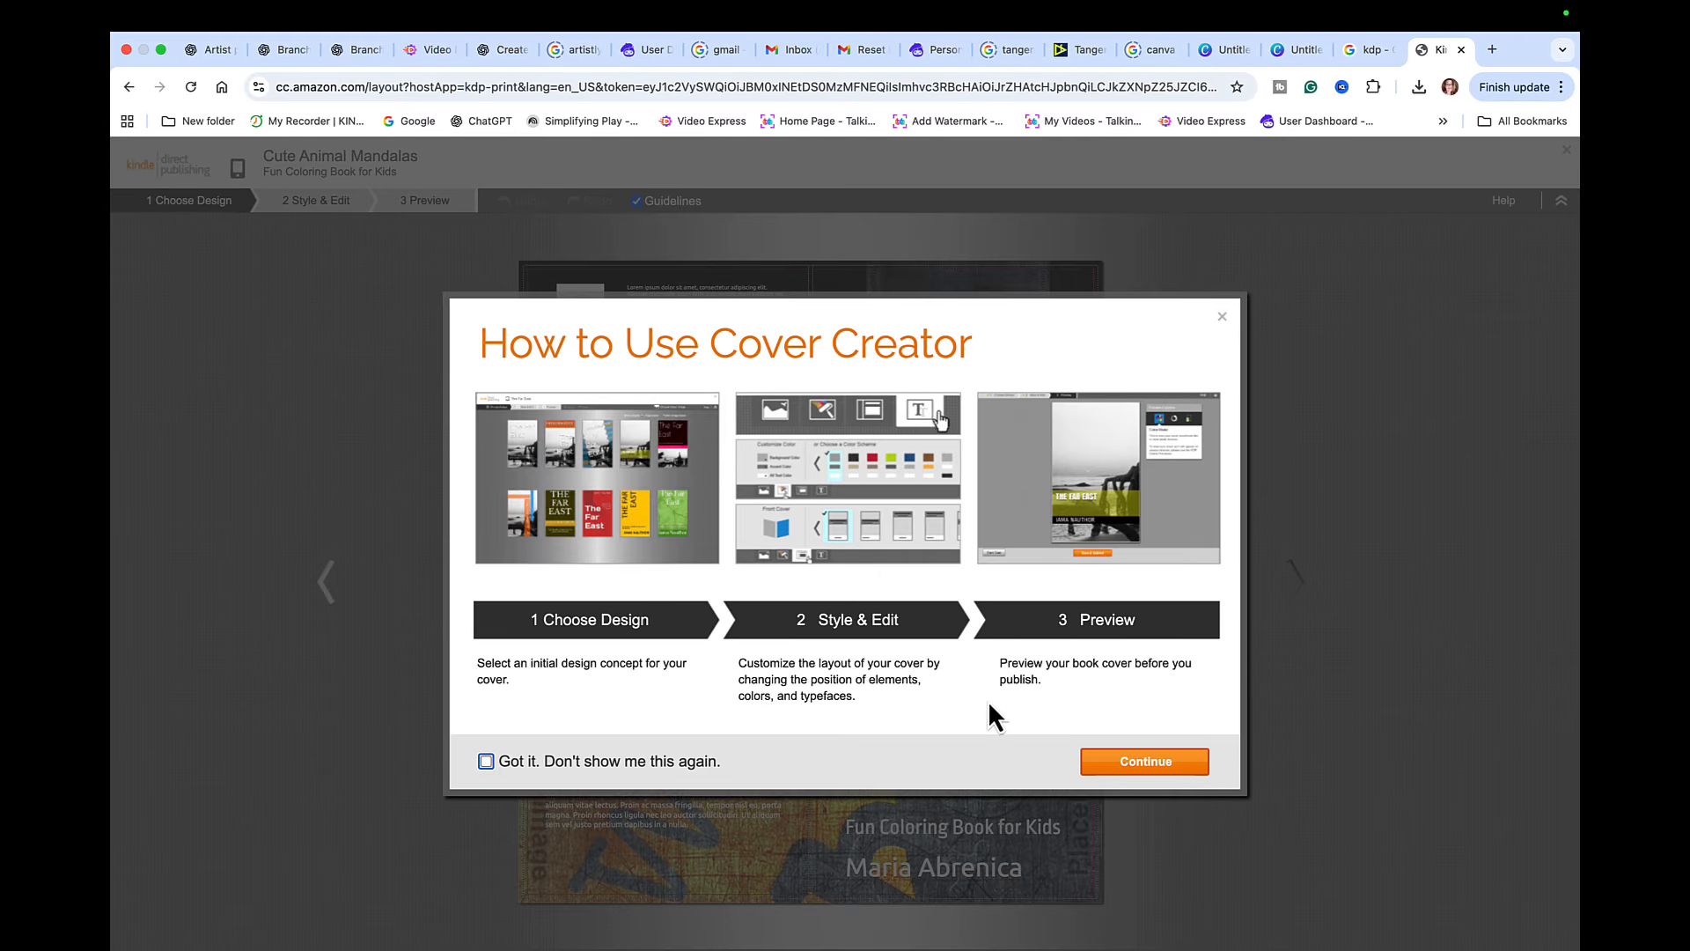
pyautogui.click(1155, 764)
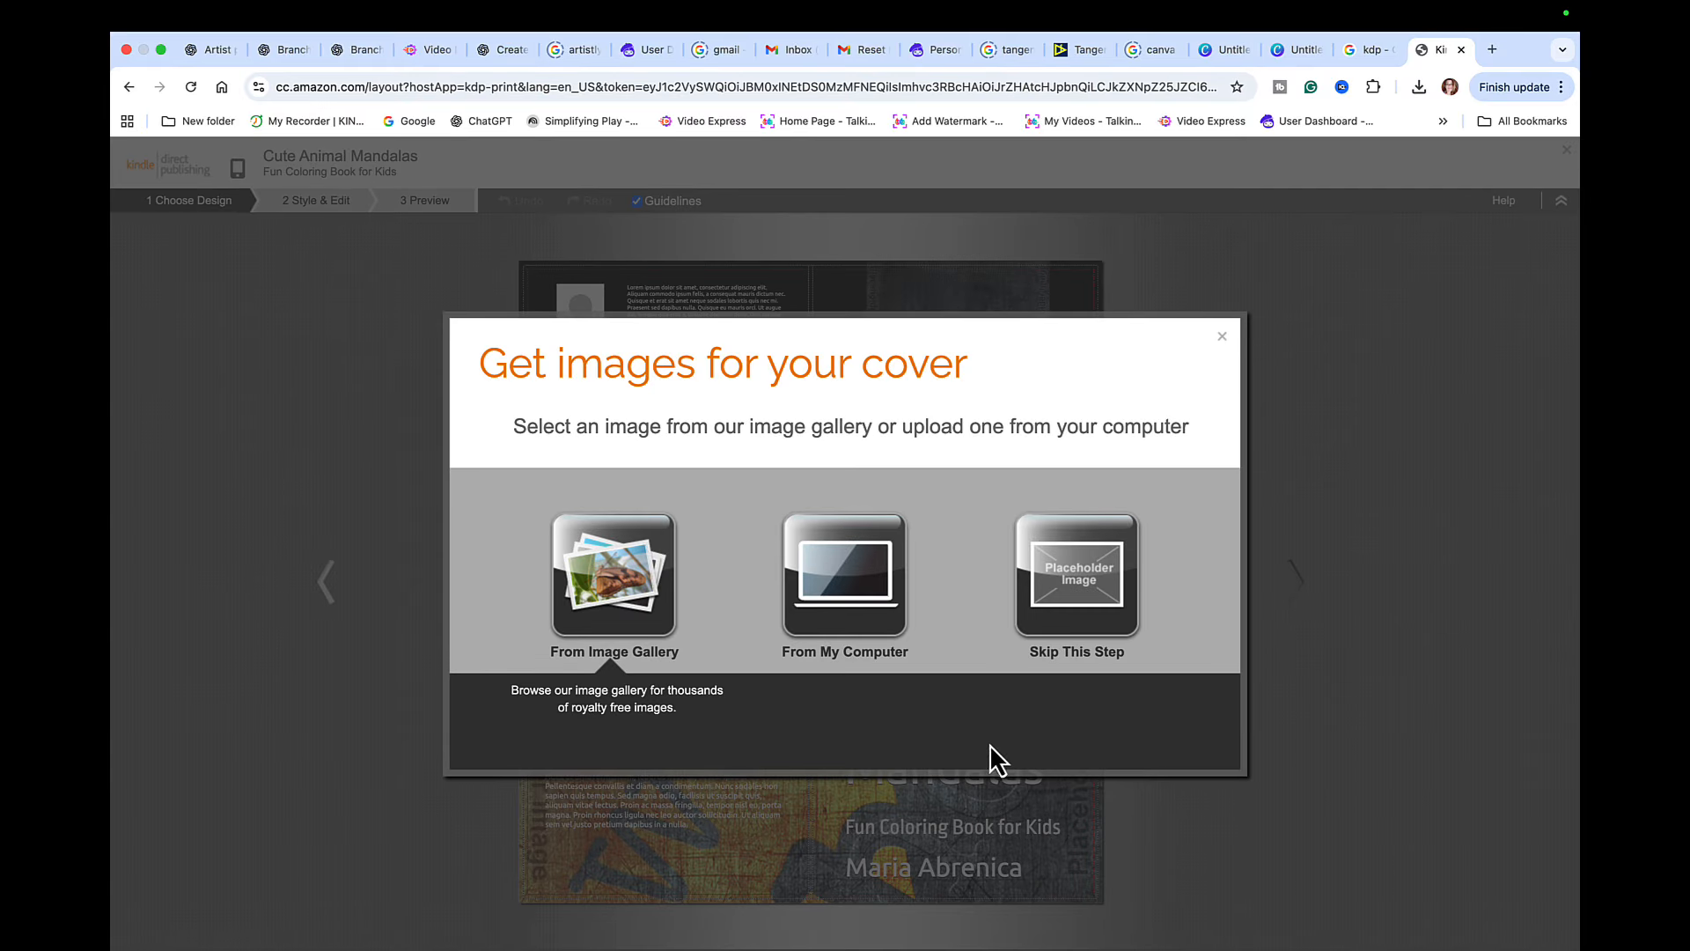
pyautogui.click(849, 580)
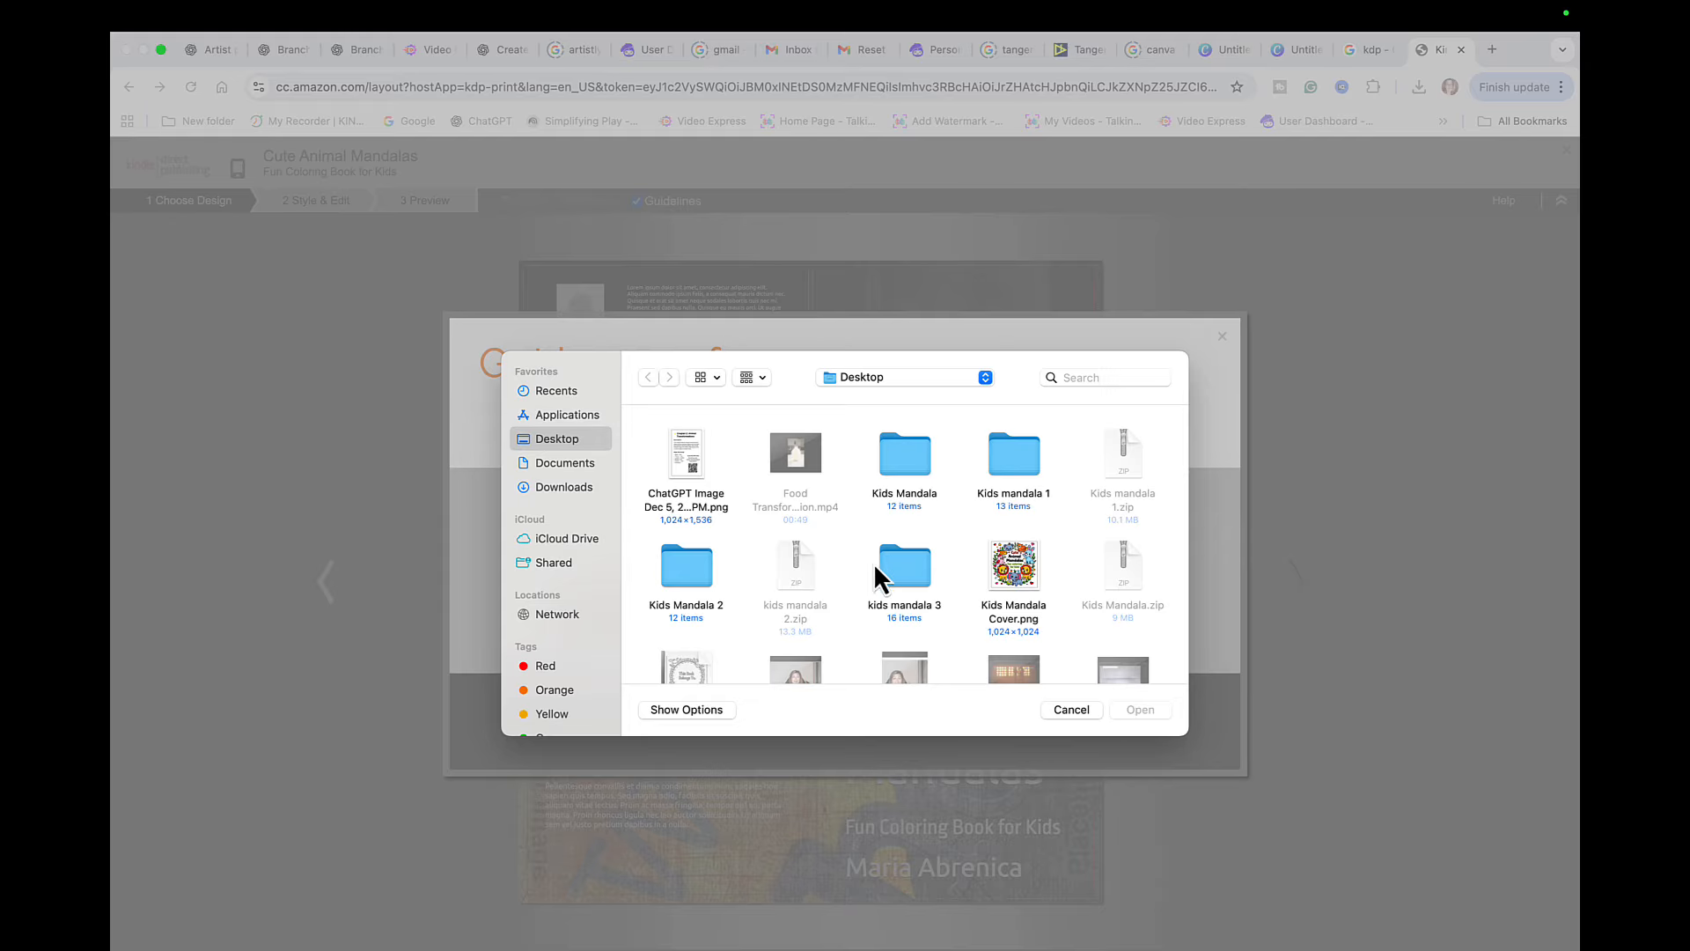
pyautogui.click(1000, 577)
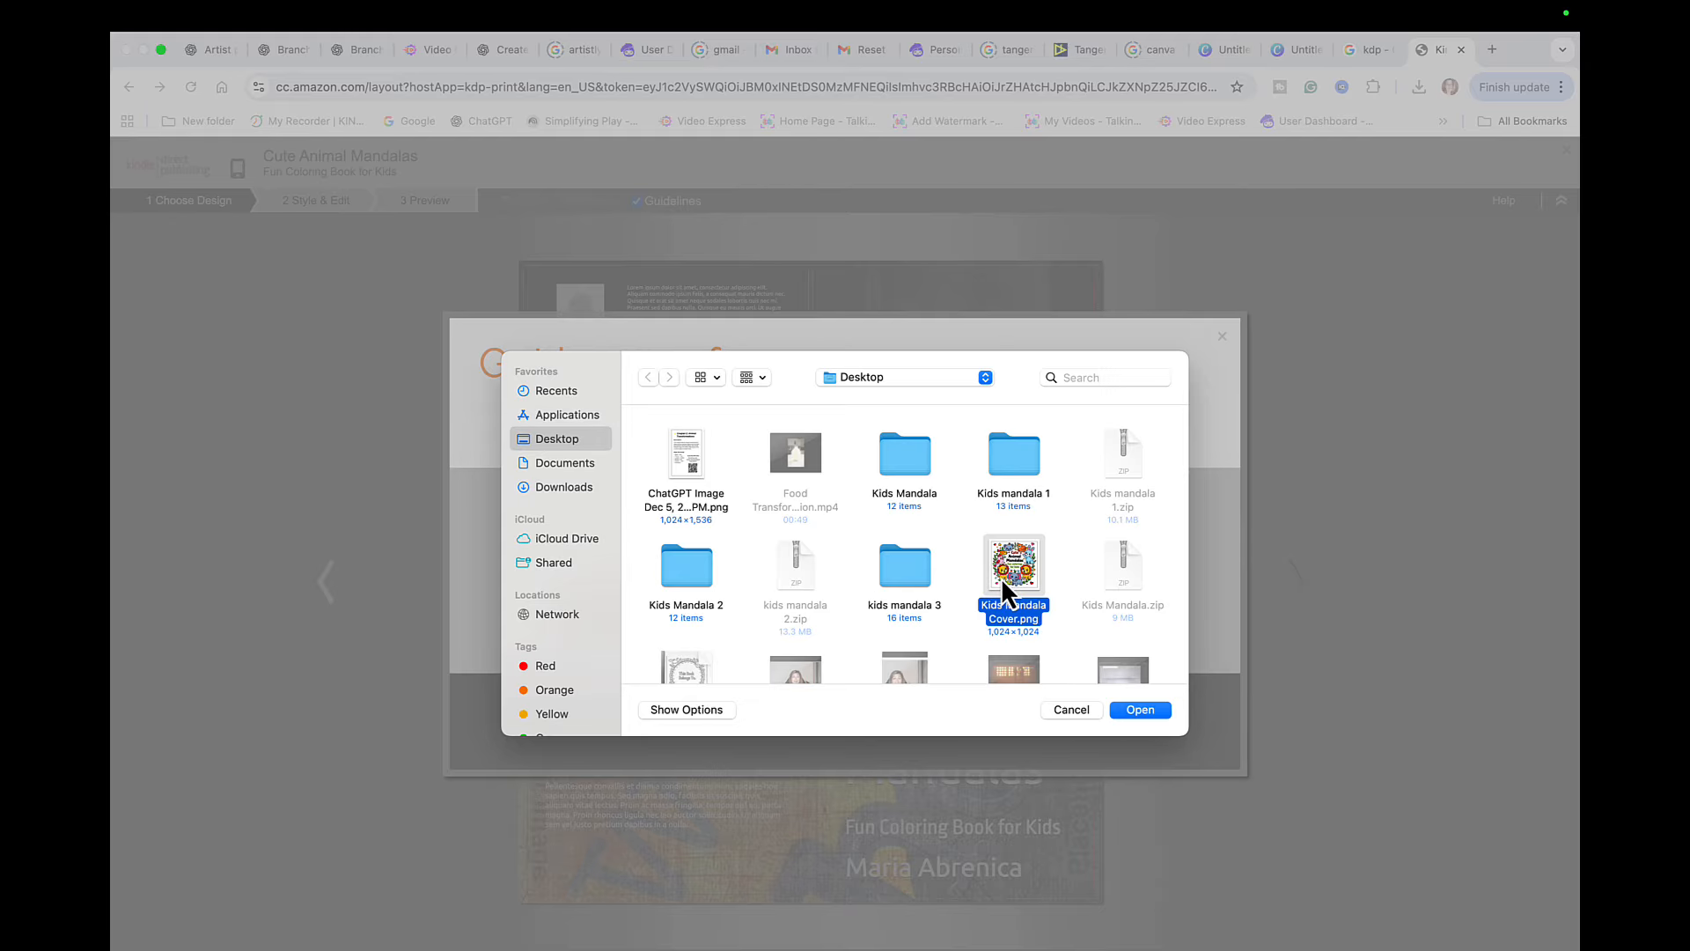
pyautogui.click(1136, 715)
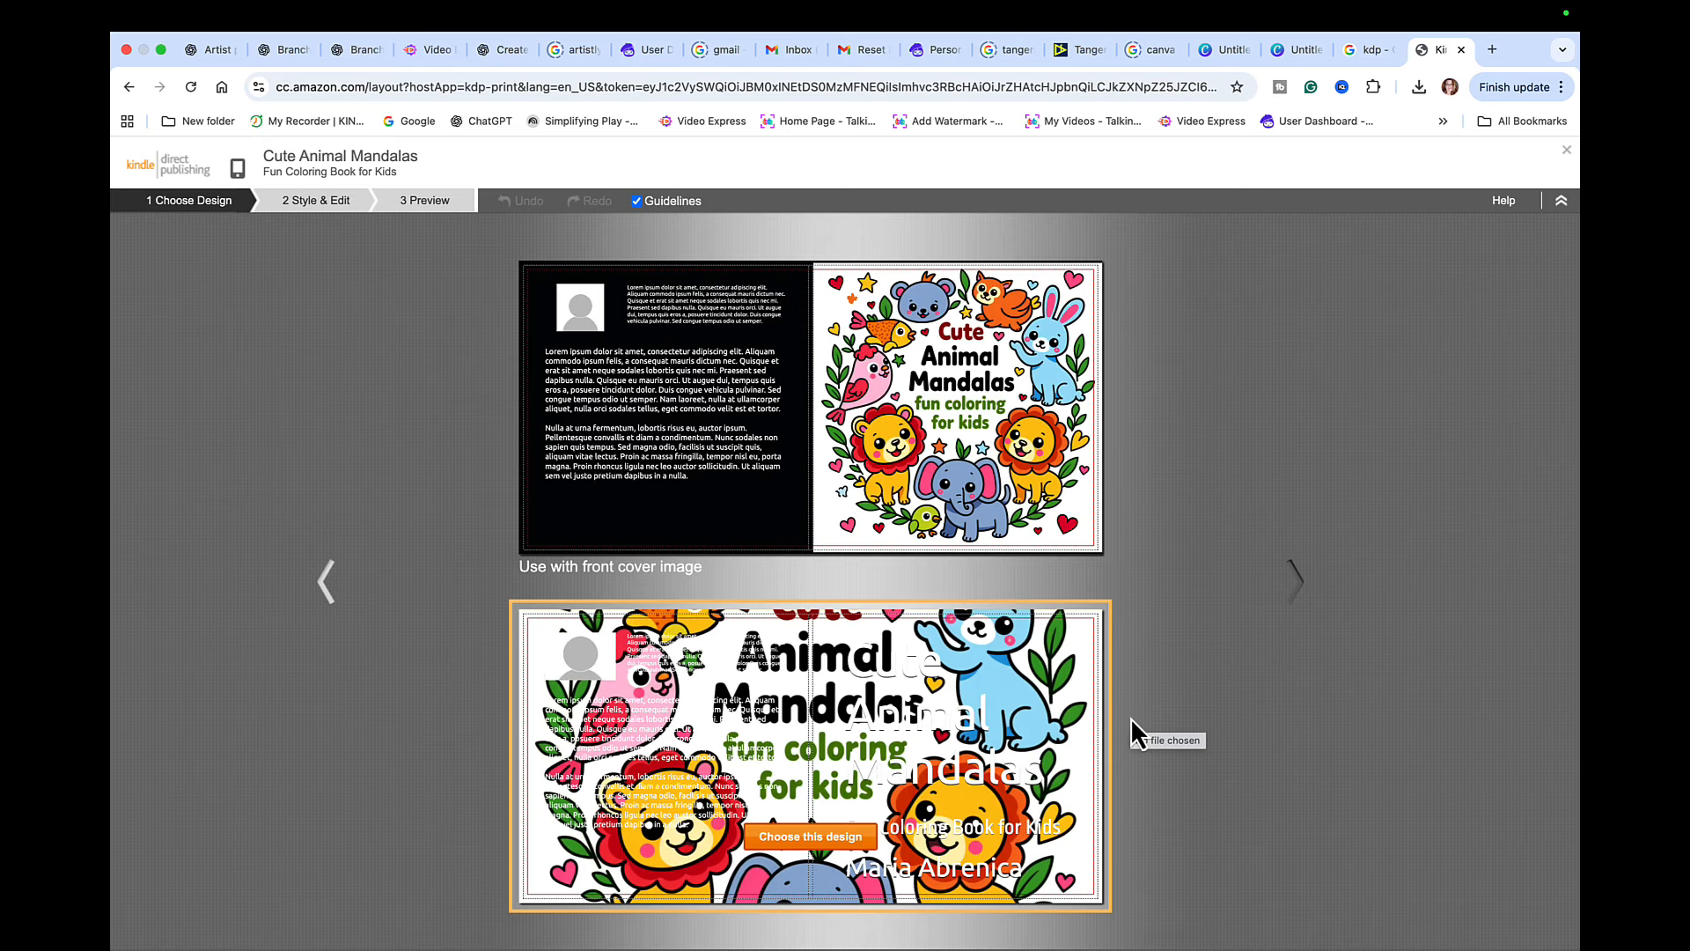
pyautogui.click(920, 465)
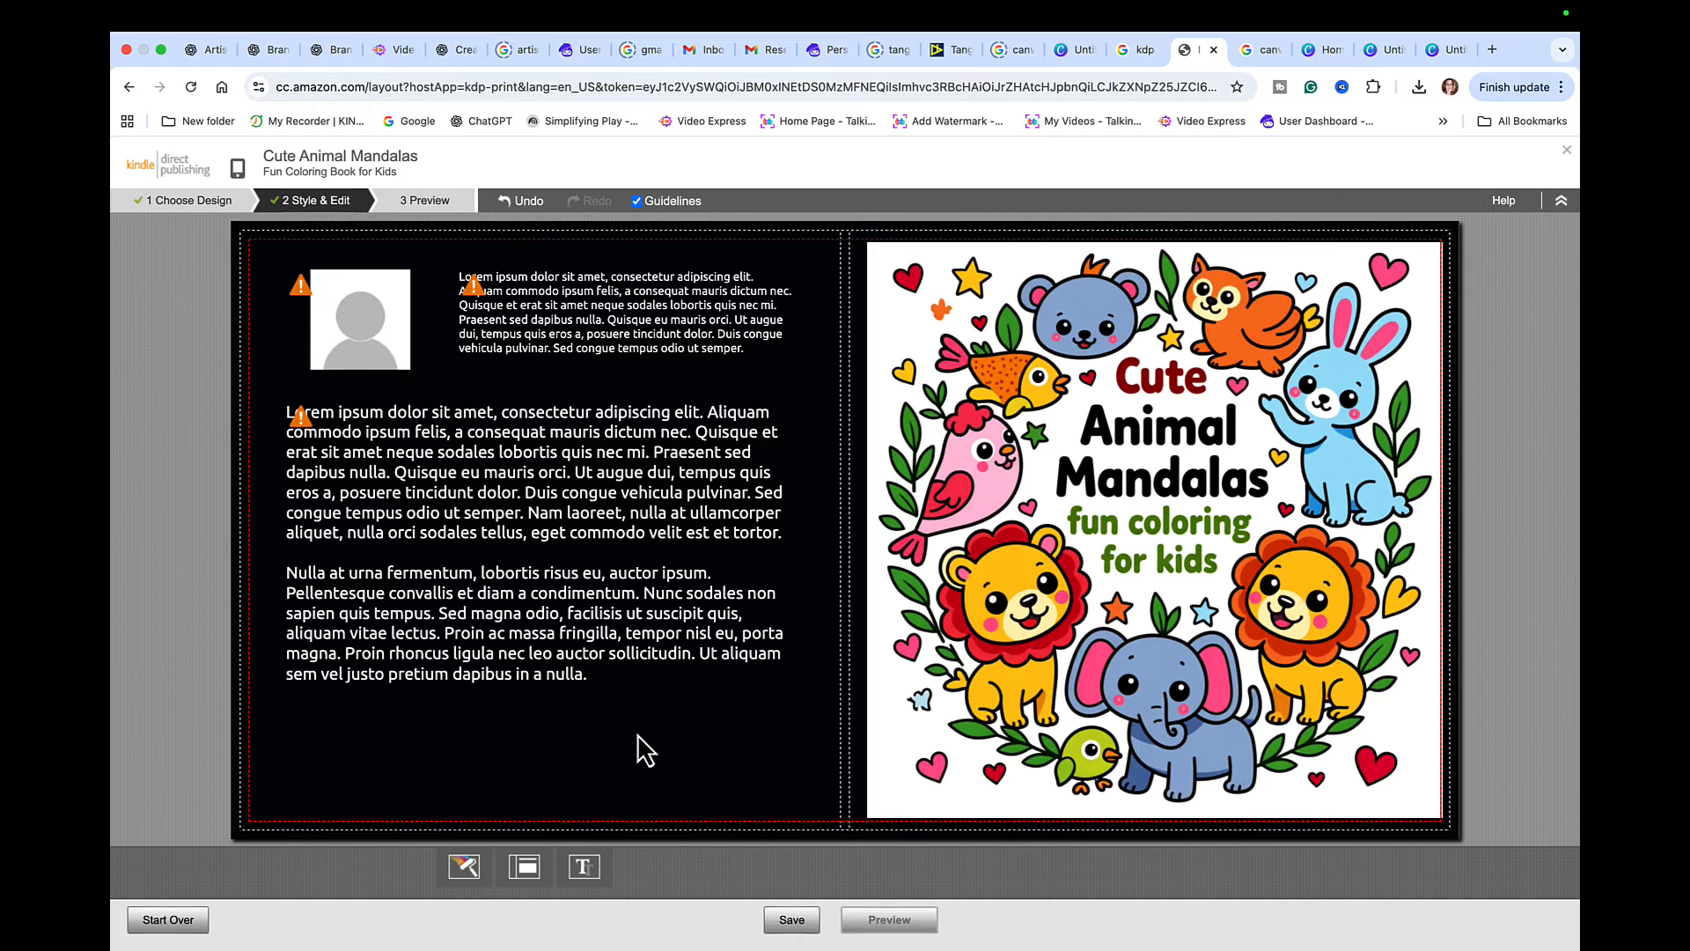
# - Replace the author photo placeholder on the back cover with a portrait image from the computer
pyautogui.click(378, 318)
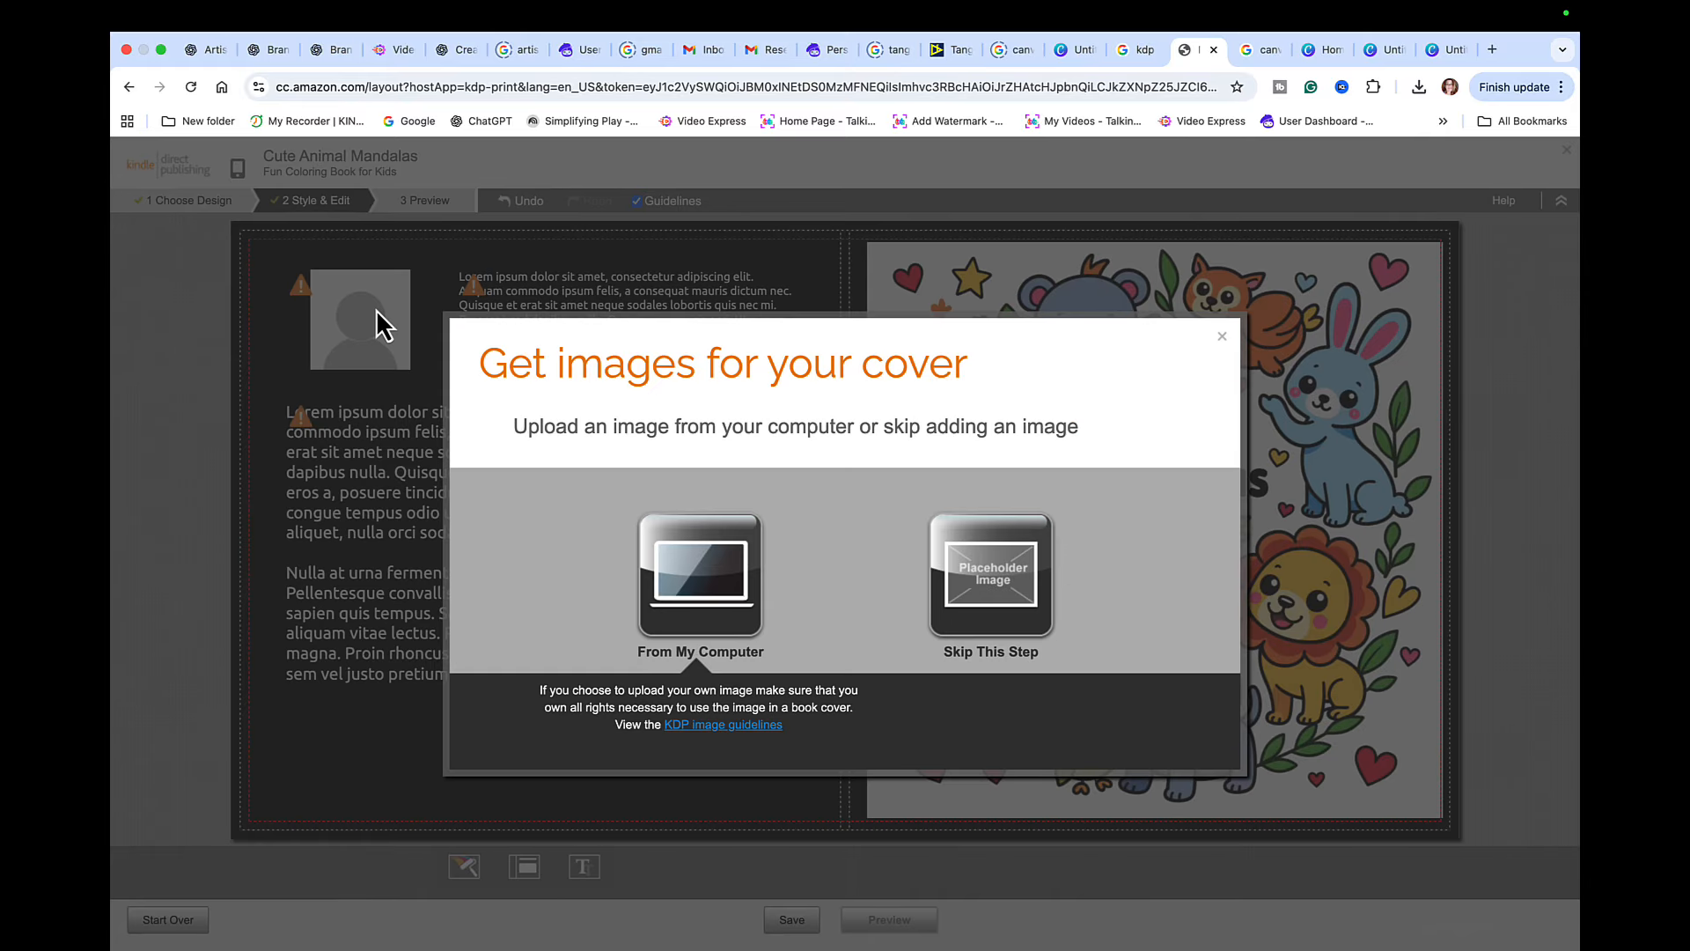
pyautogui.click(692, 592)
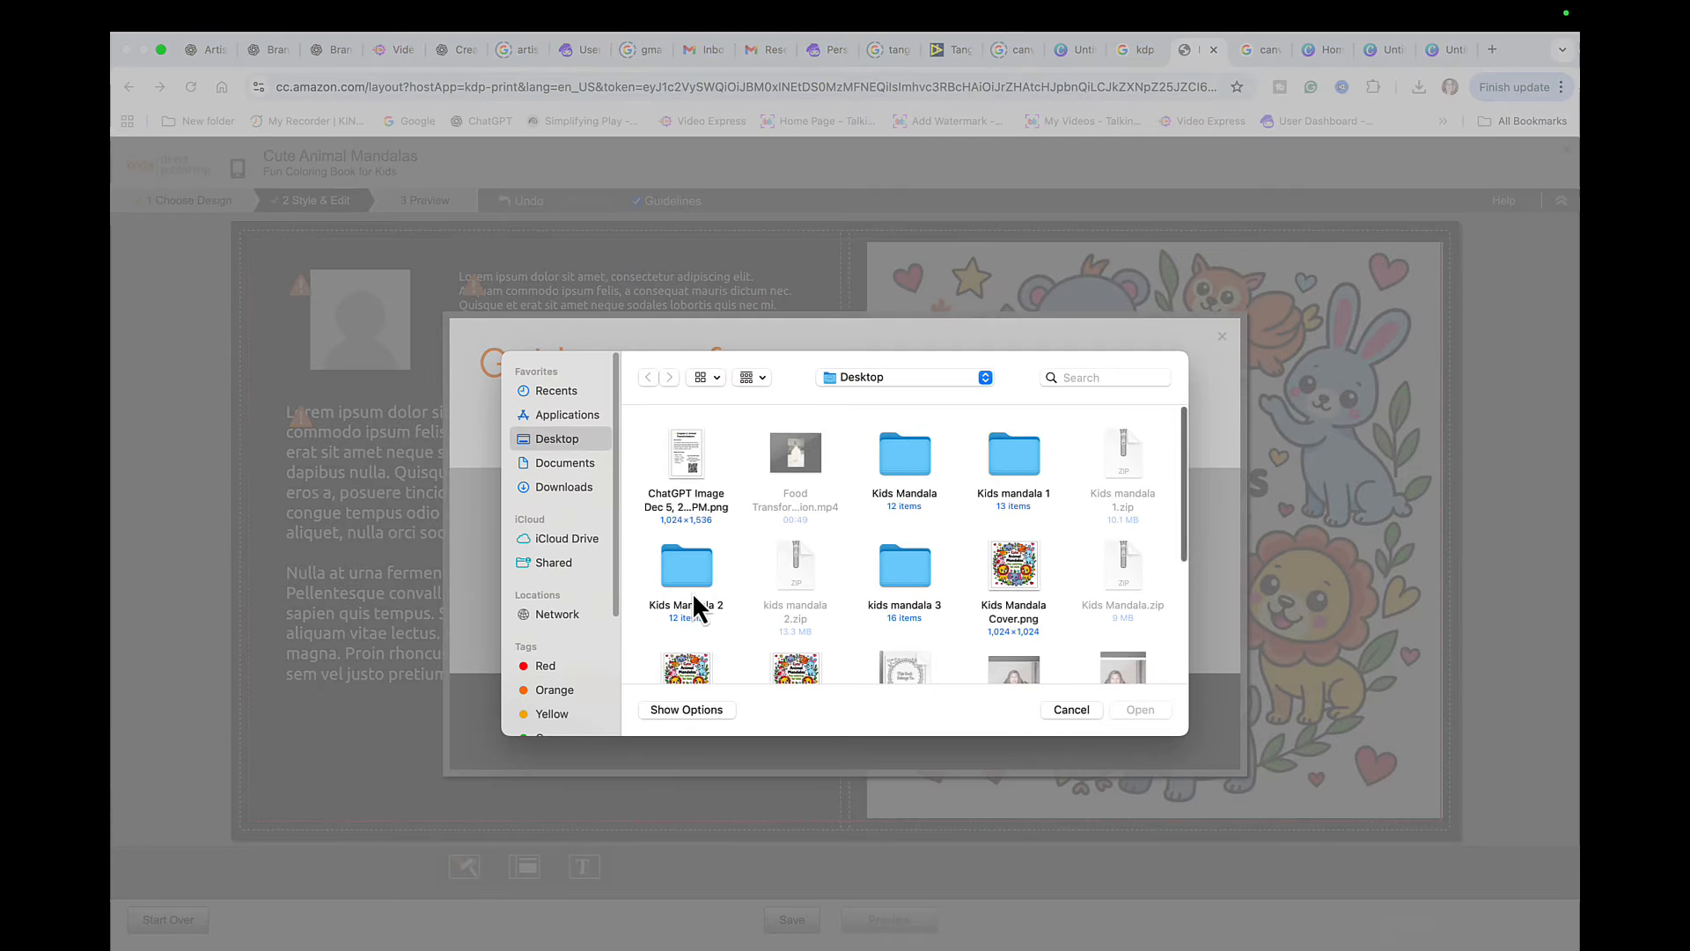
pyautogui.scroll(-4, 926, 585)
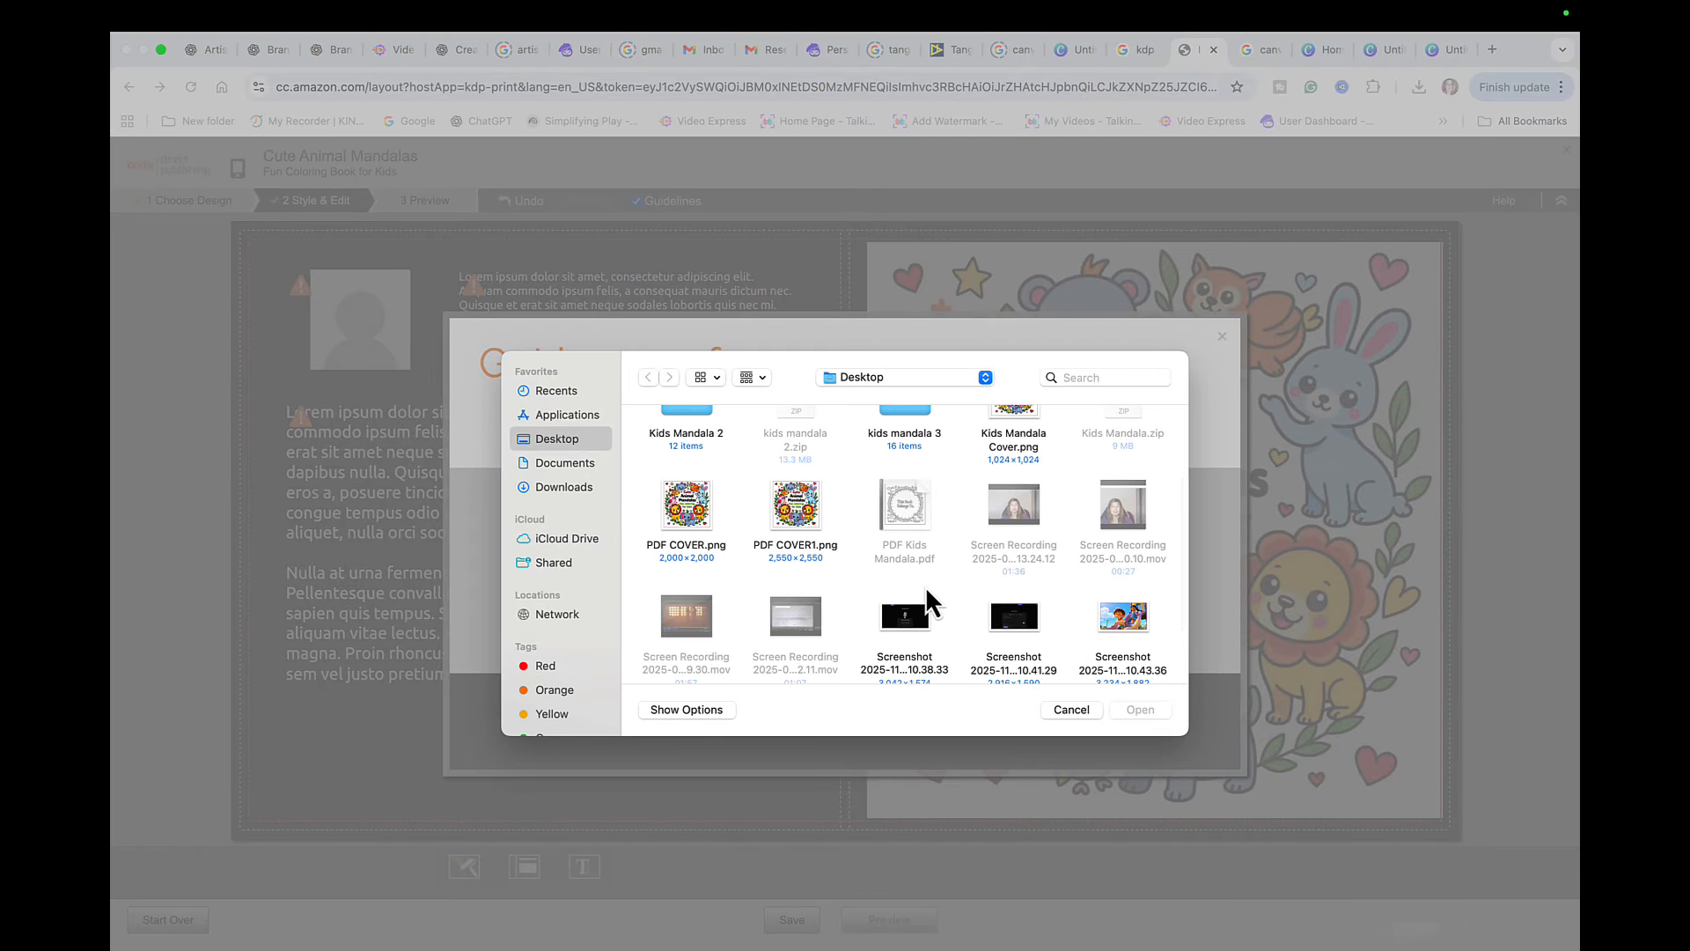
pyautogui.scroll(-3, 926, 584)
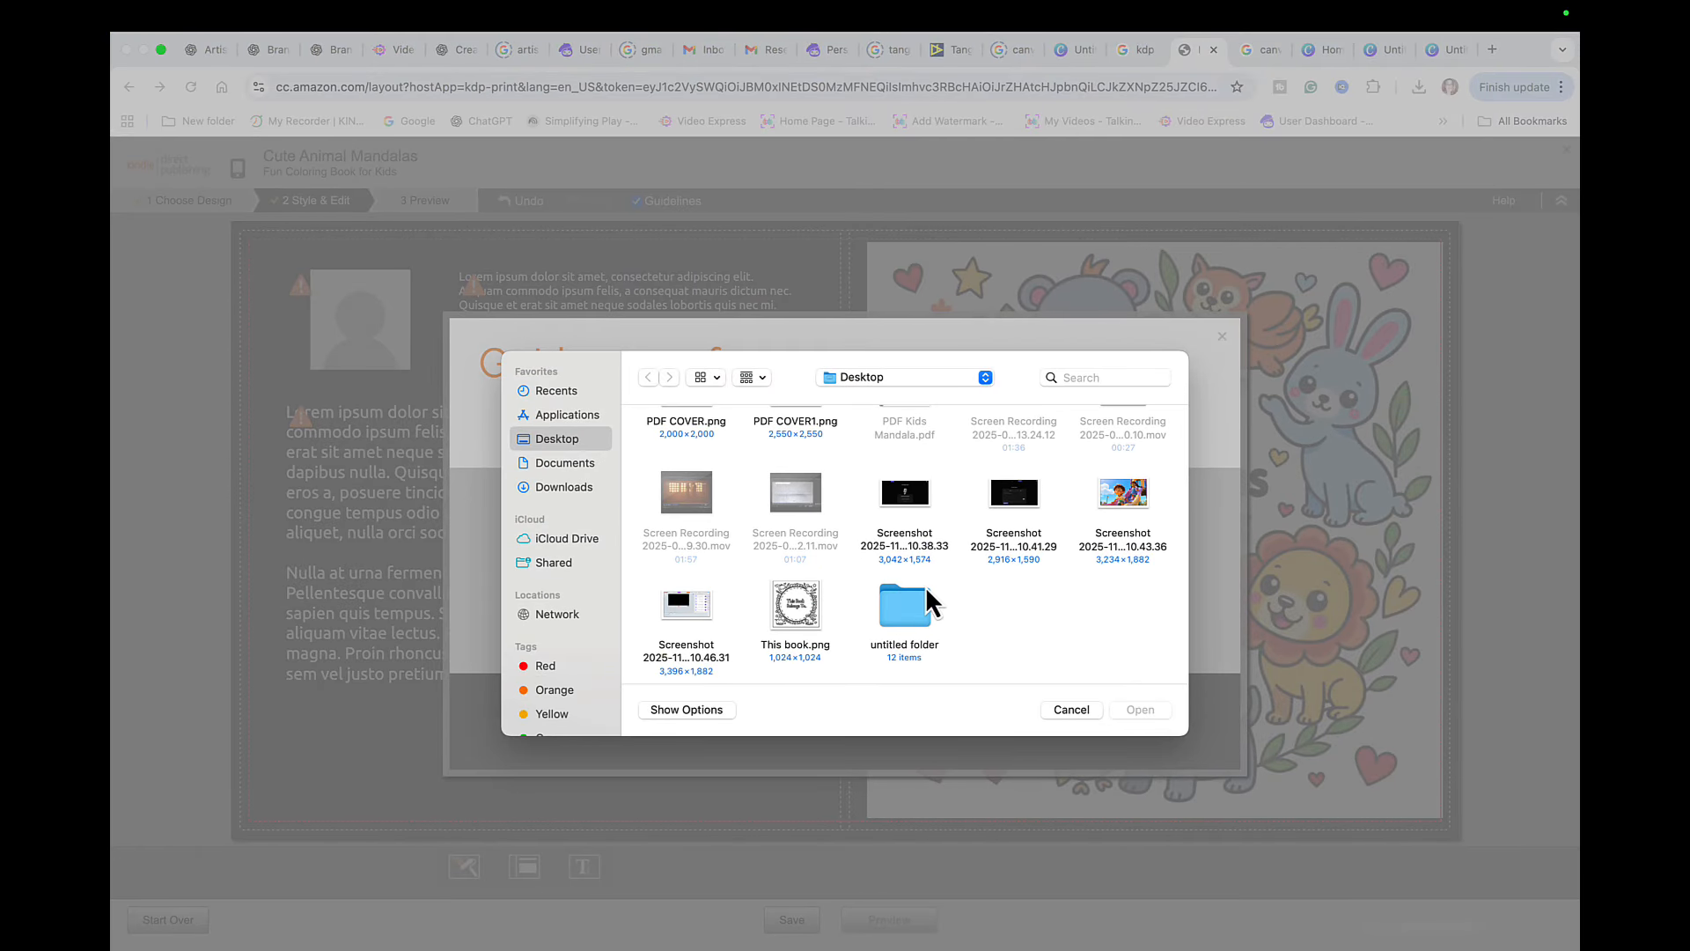
pyautogui.press('Escape')
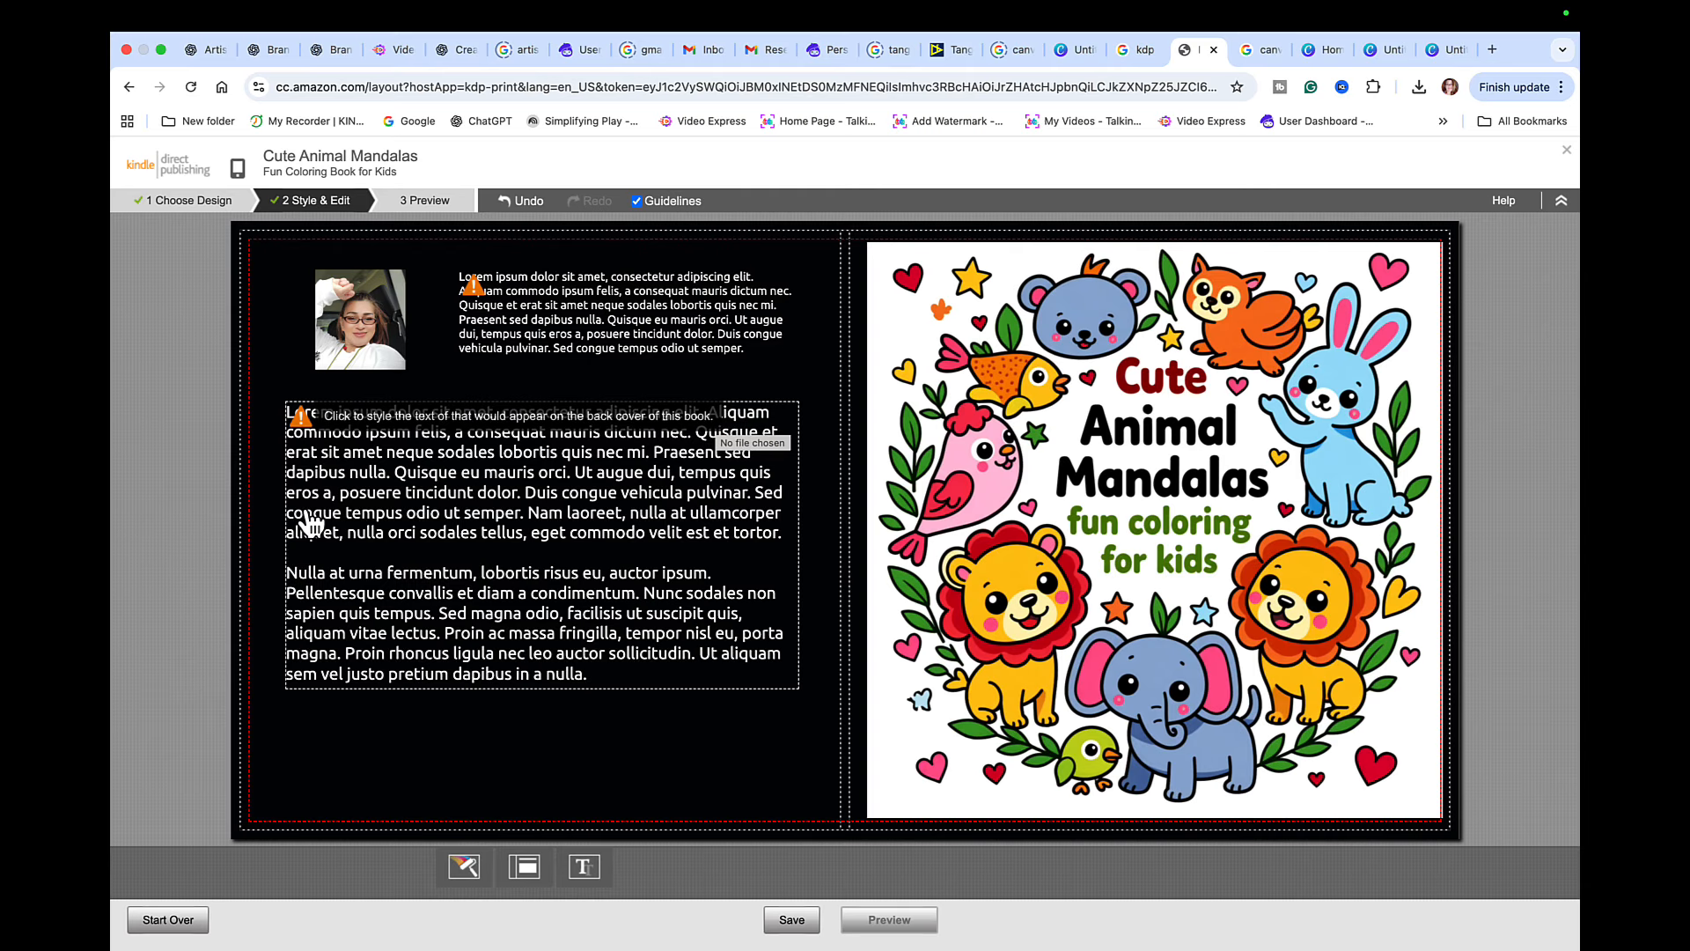
# - Apply the color scheme with blue primary, golden-brown secondary and white text to the cover
pyautogui.click(469, 874)
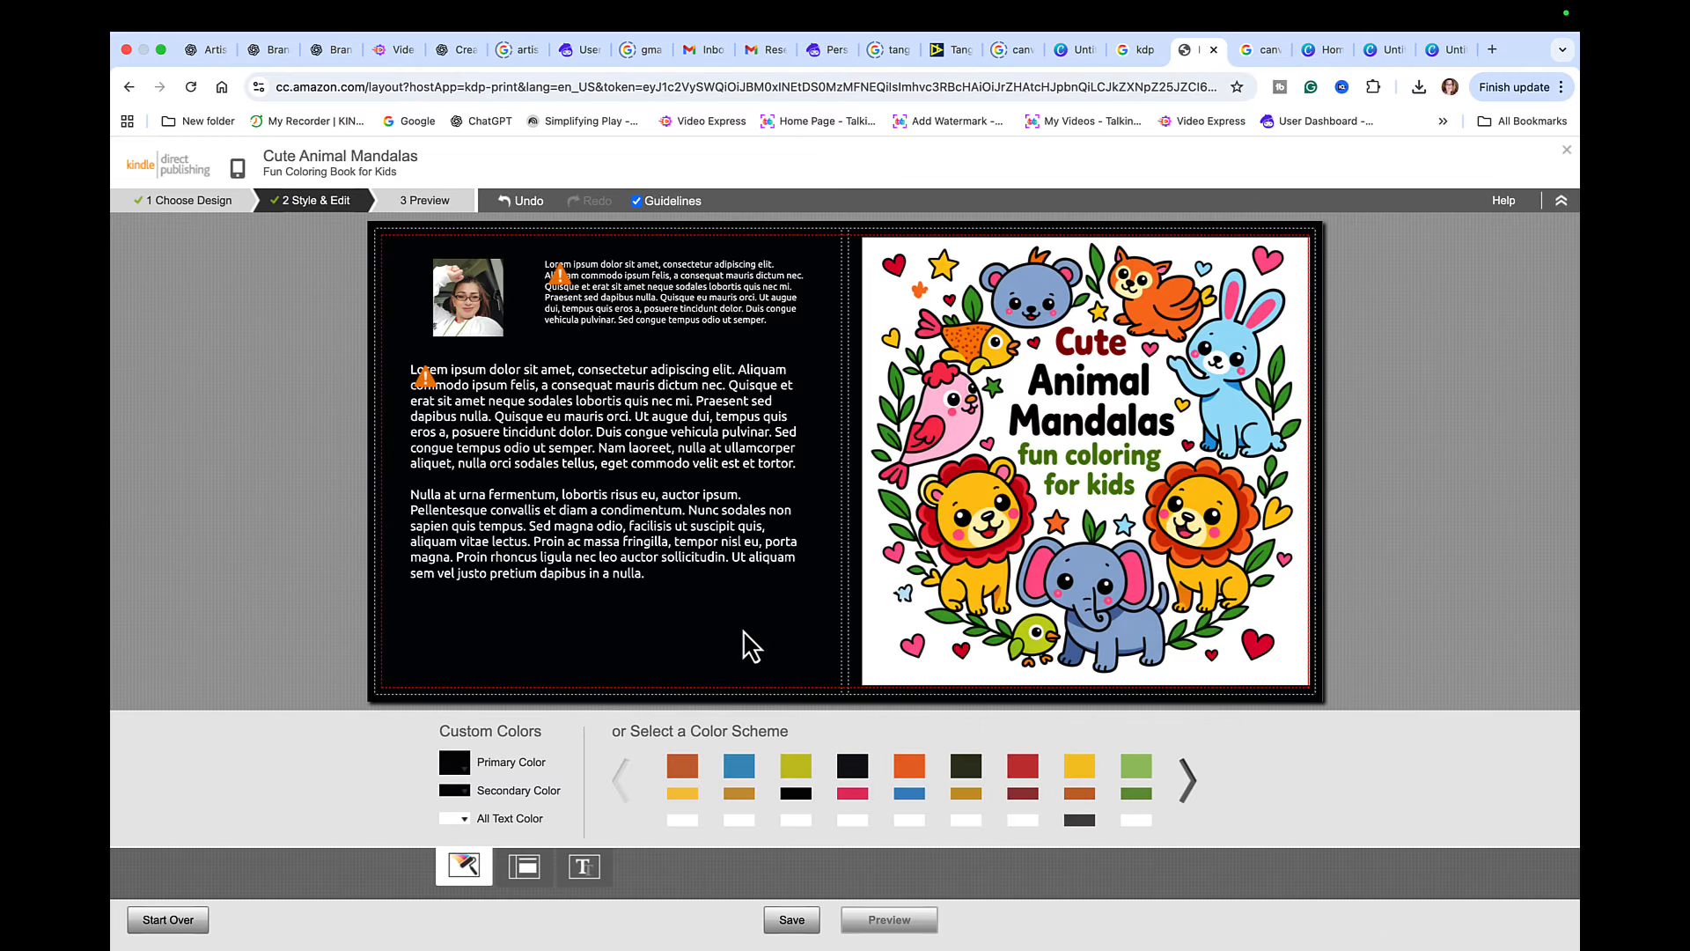
pyautogui.click(683, 770)
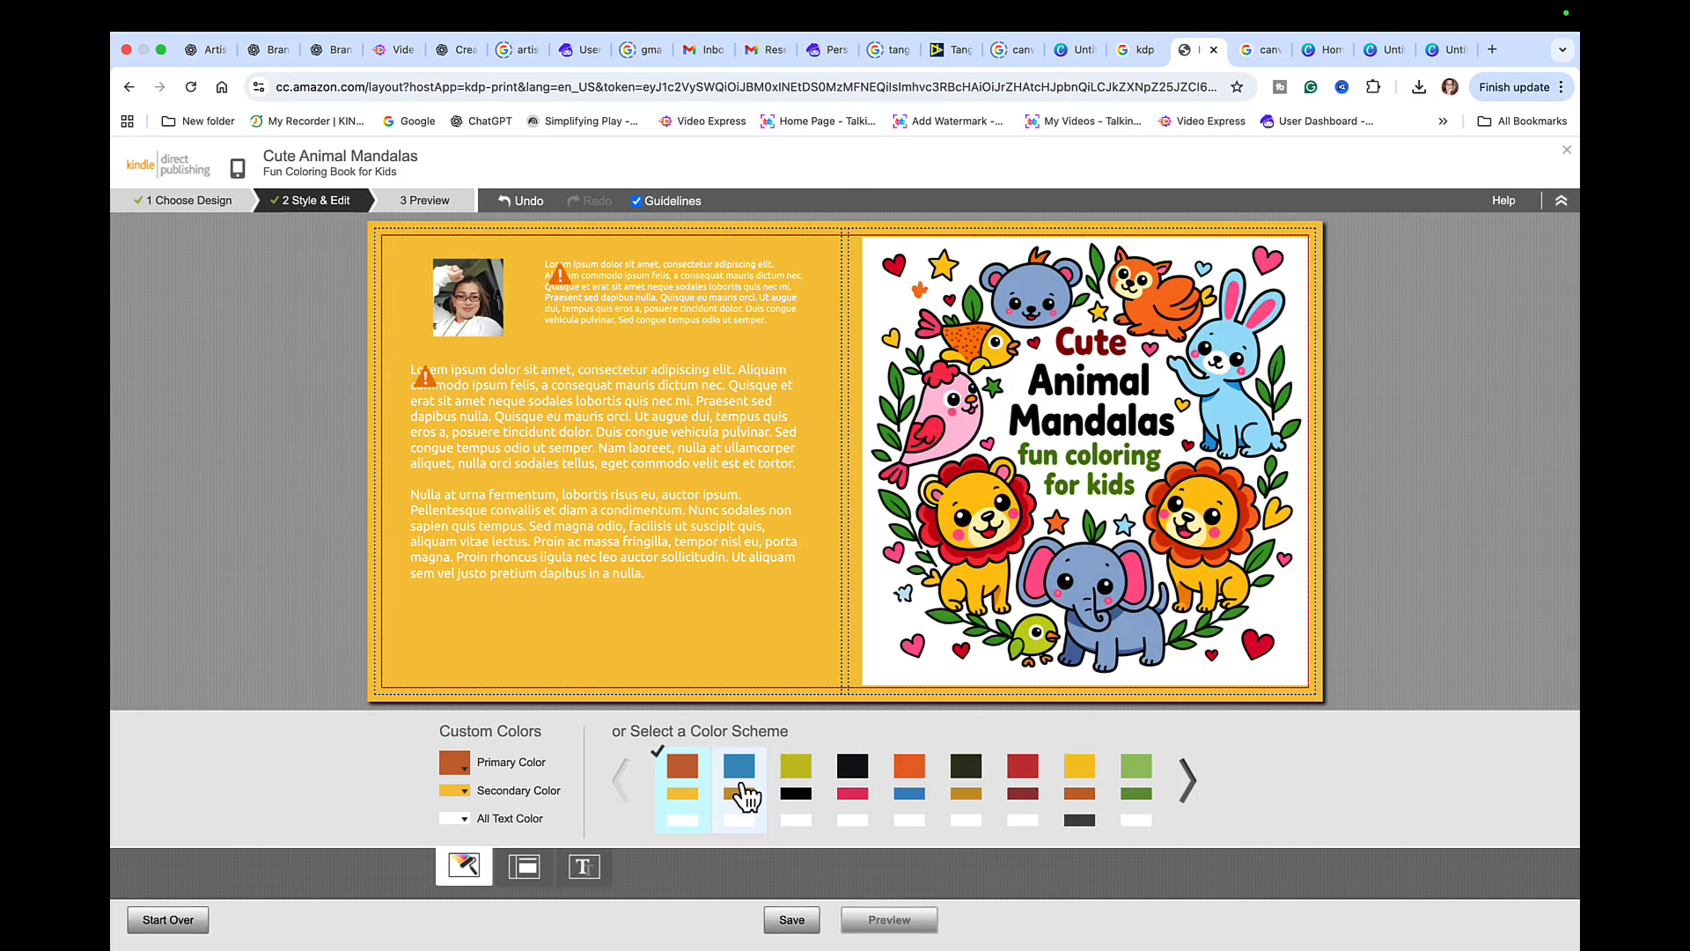
pyautogui.click(745, 792)
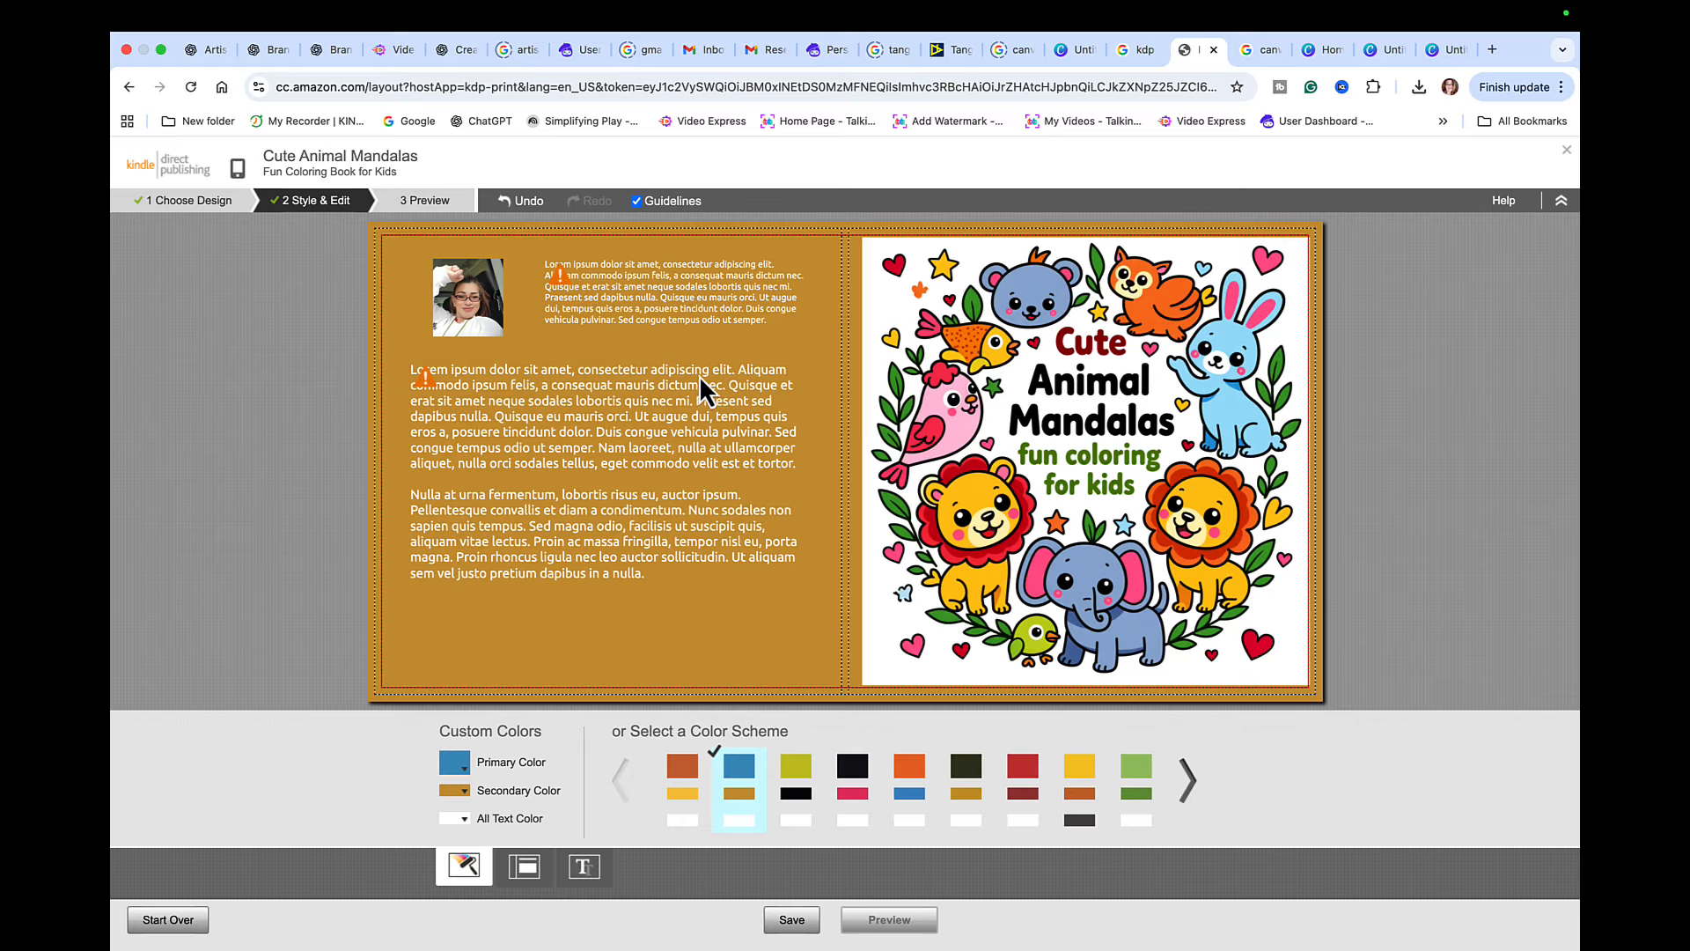
# - Try several back cover layouts and choose the one with the author photo centered above a single text block
pyautogui.click(529, 867)
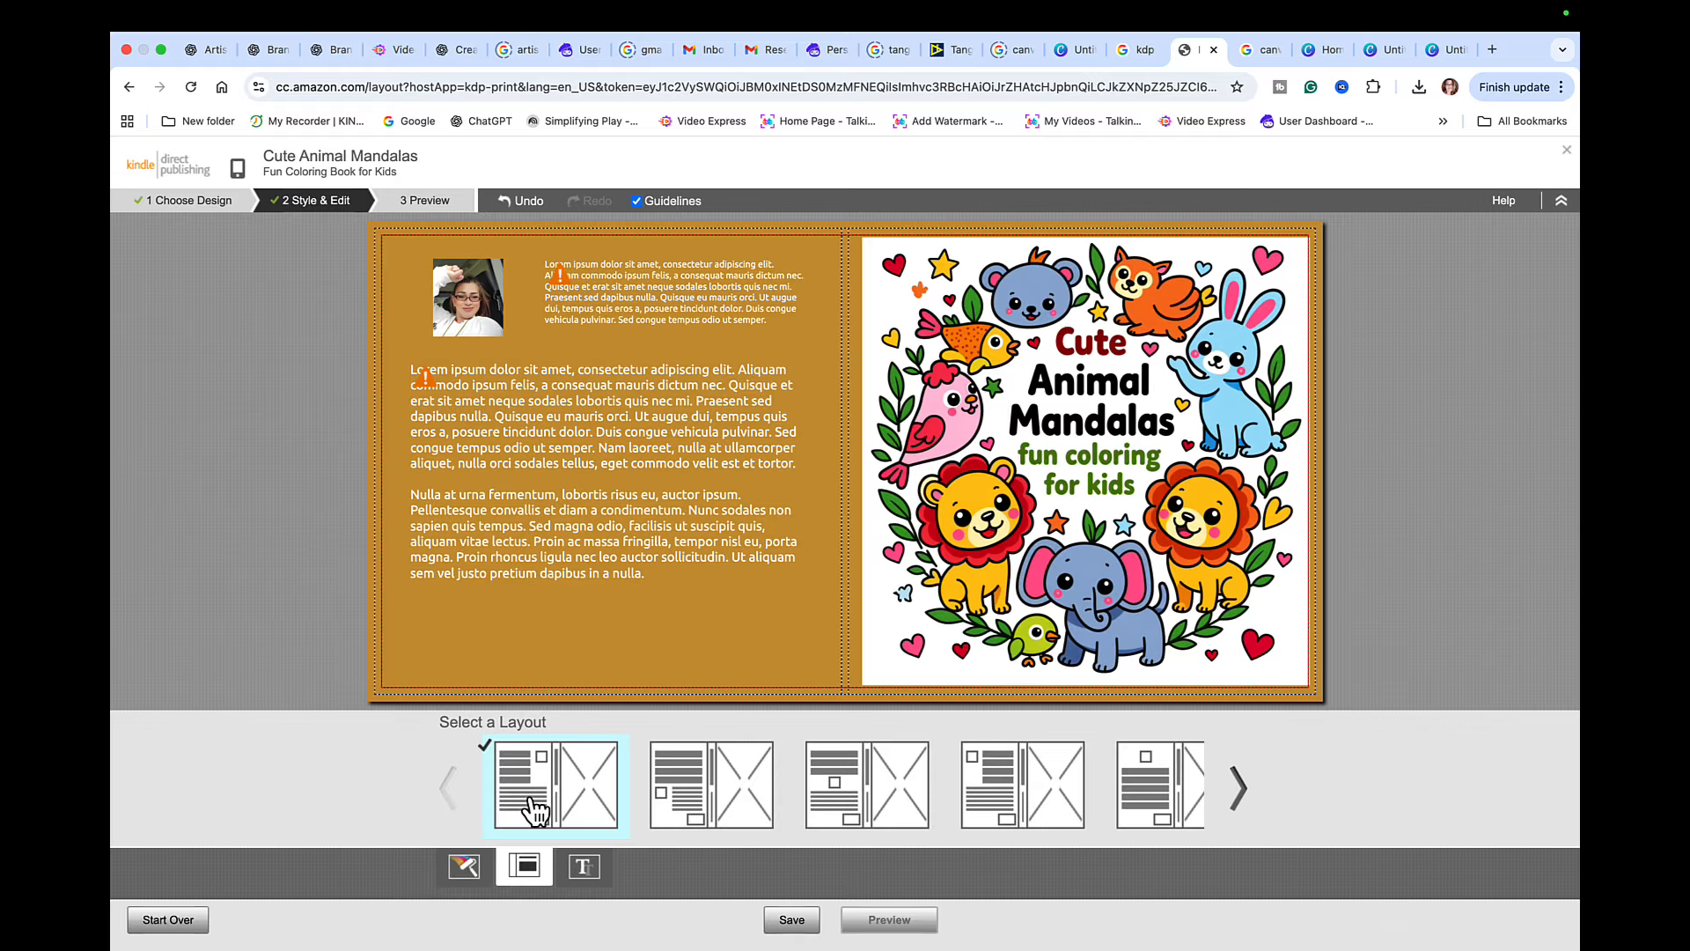
pyautogui.click(667, 798)
pyautogui.click(867, 797)
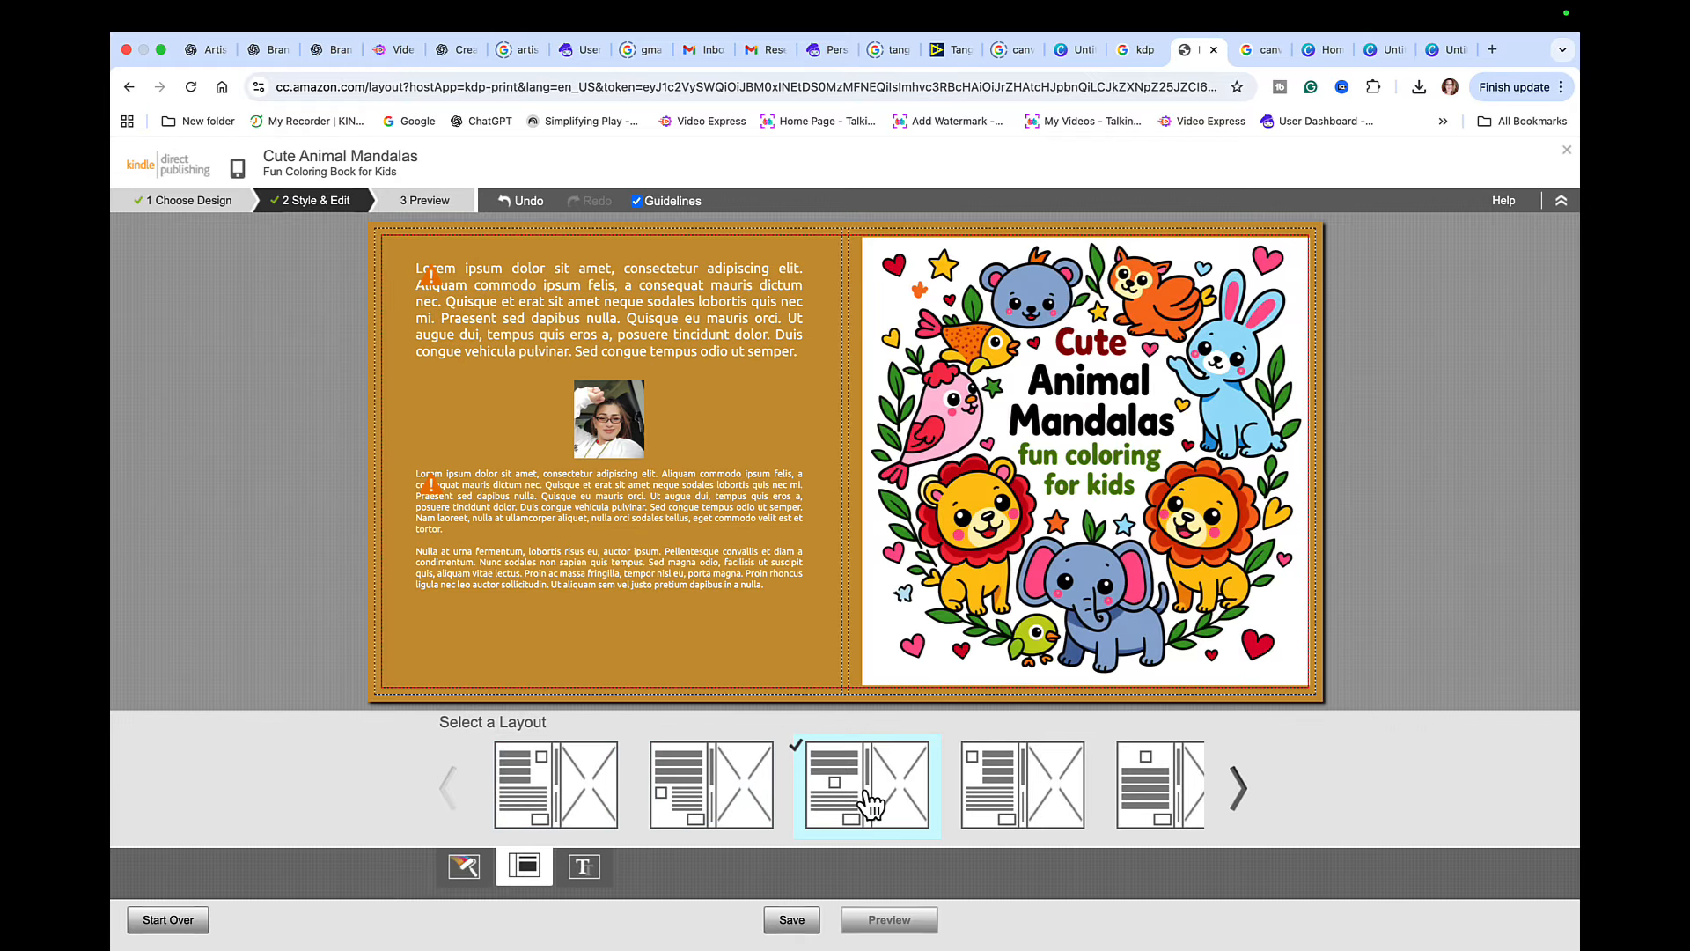
pyautogui.click(1021, 803)
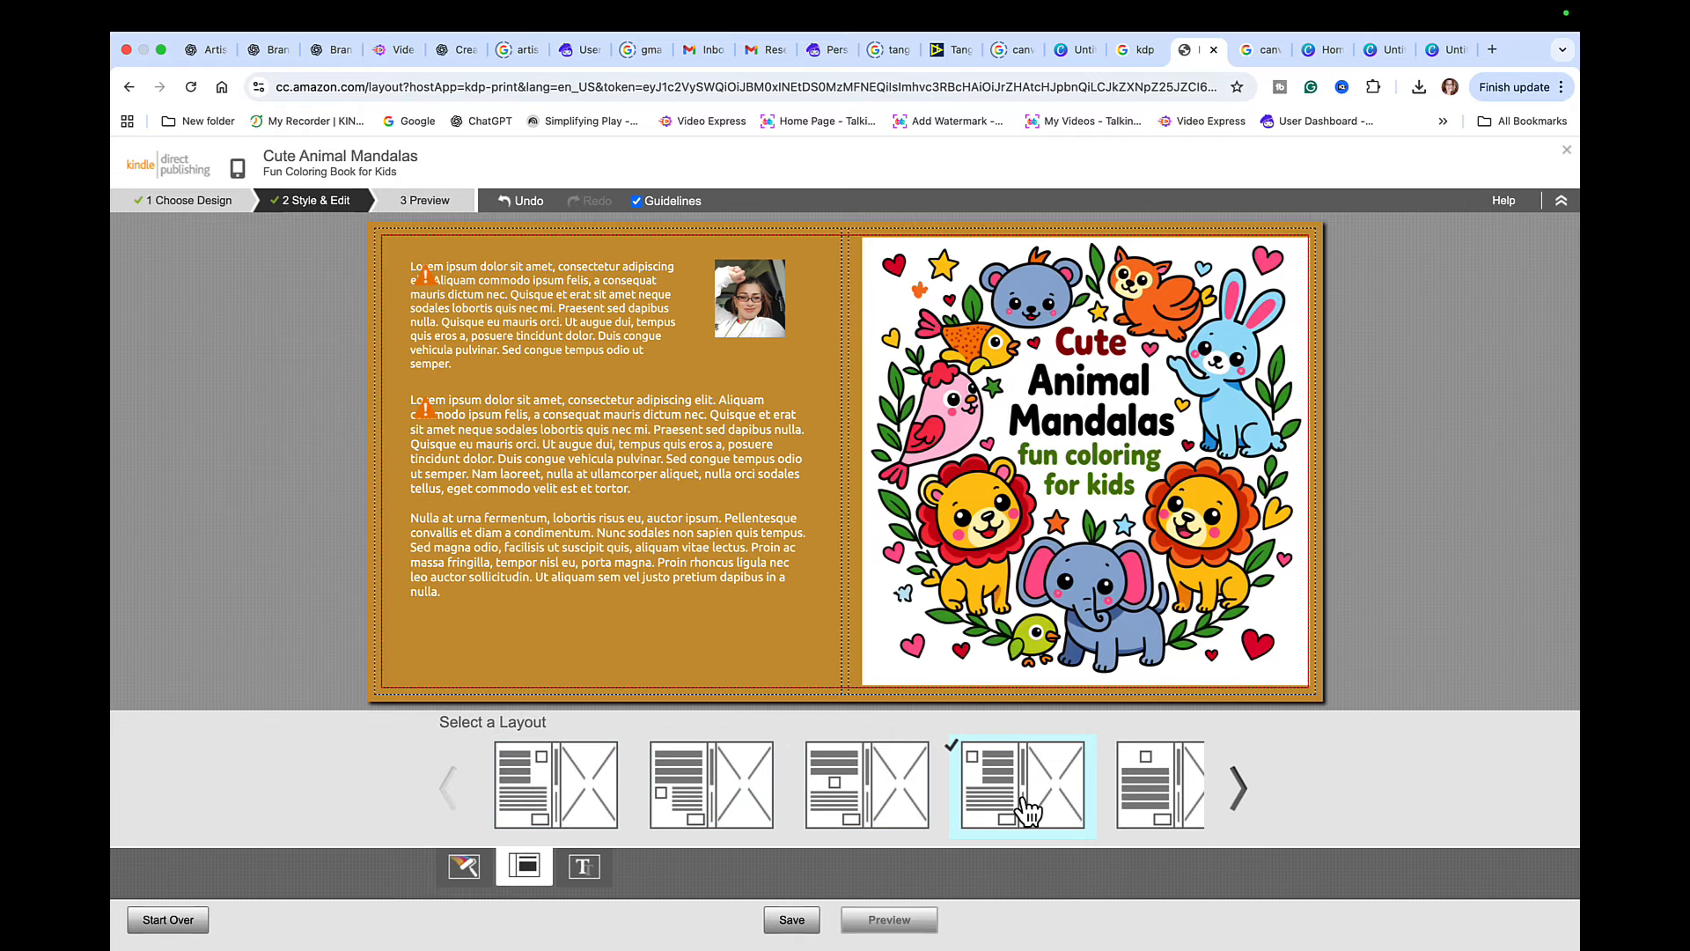
pyautogui.click(1143, 792)
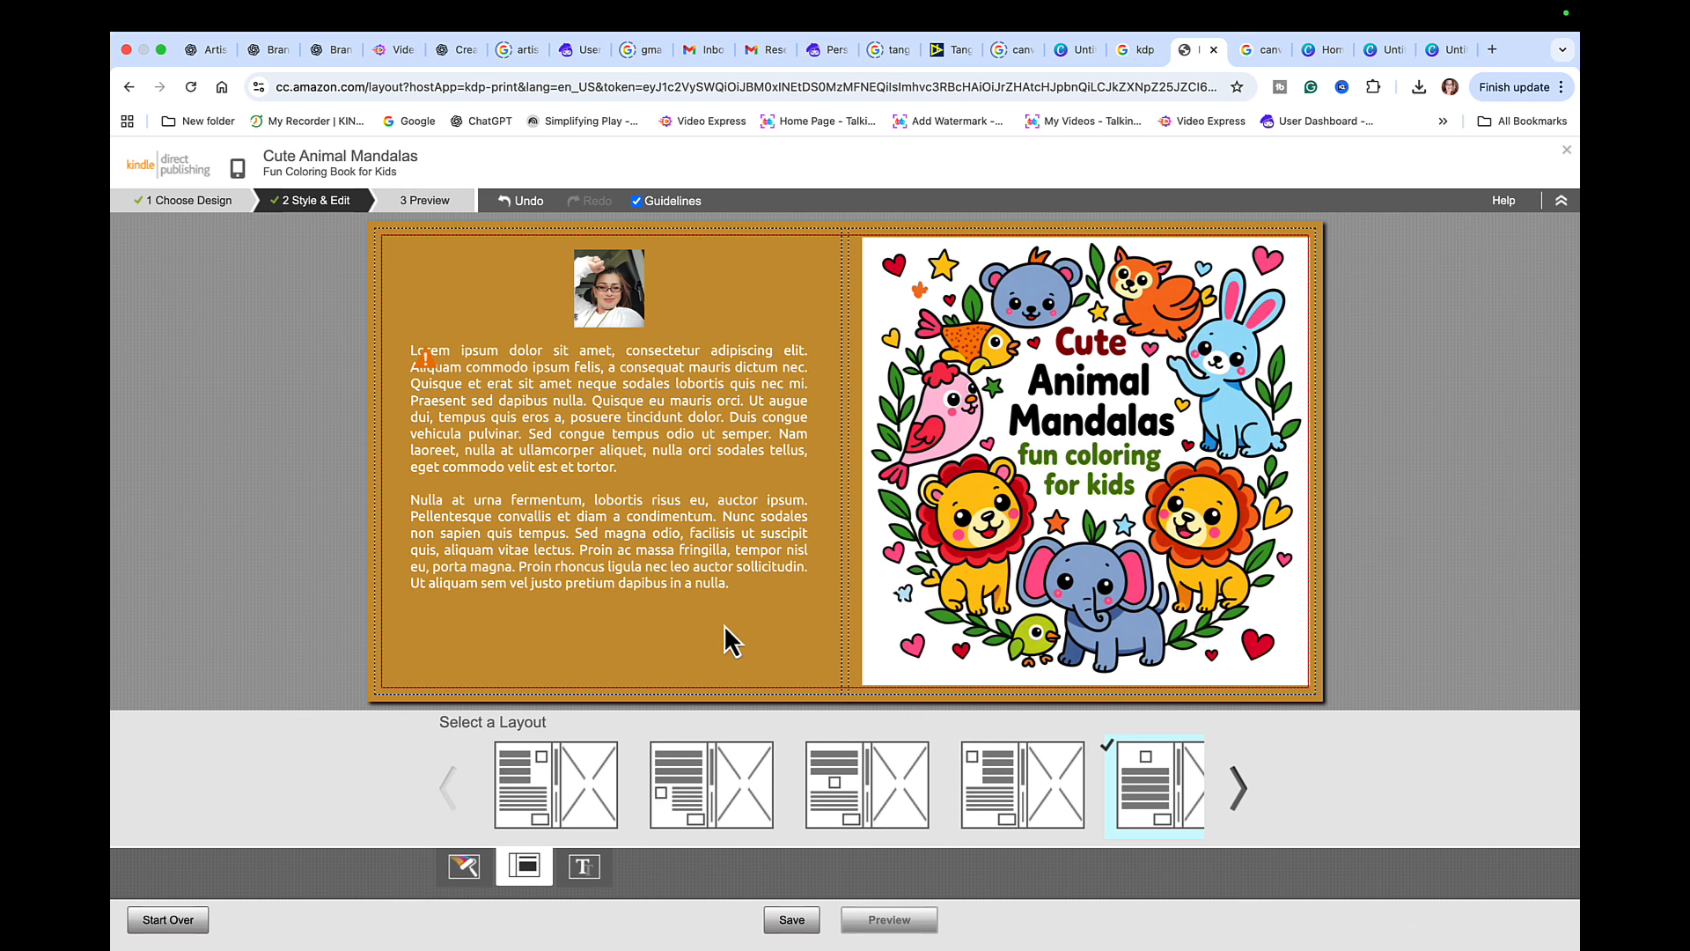
# - Replace the back cover placeholder text with a thank-you note, copyright notice, "Printed in Japan" and "First Edition 2025.", and submit the cover
pyautogui.click(541, 420)
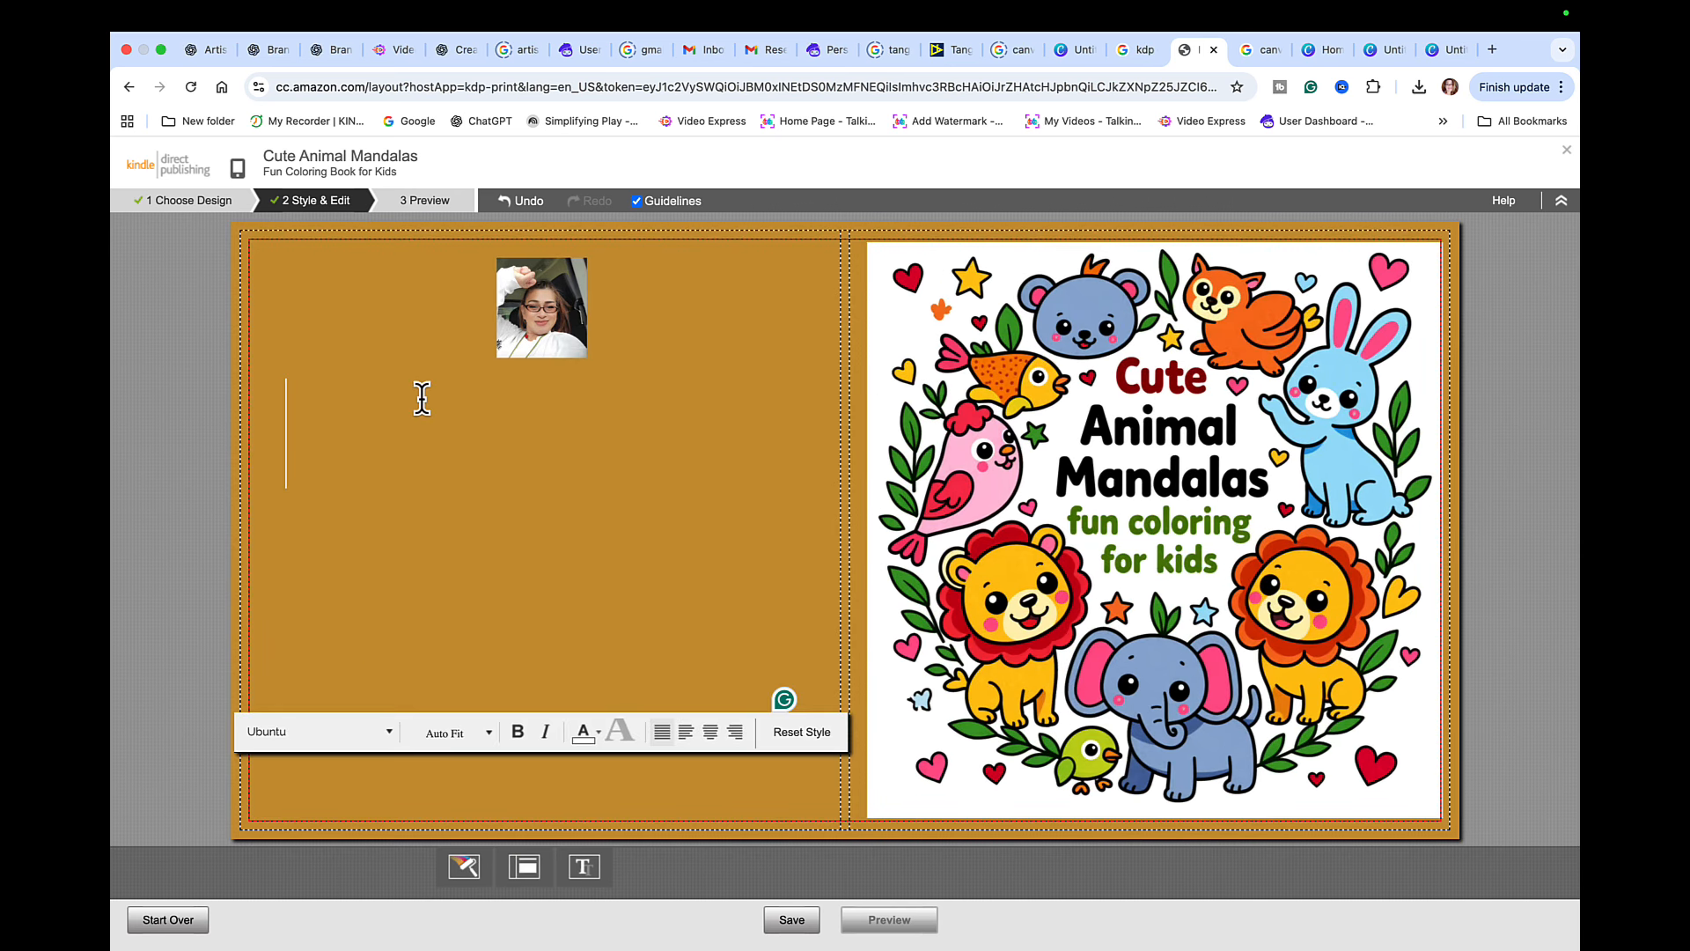
pyautogui.moveTo(1204, 16)
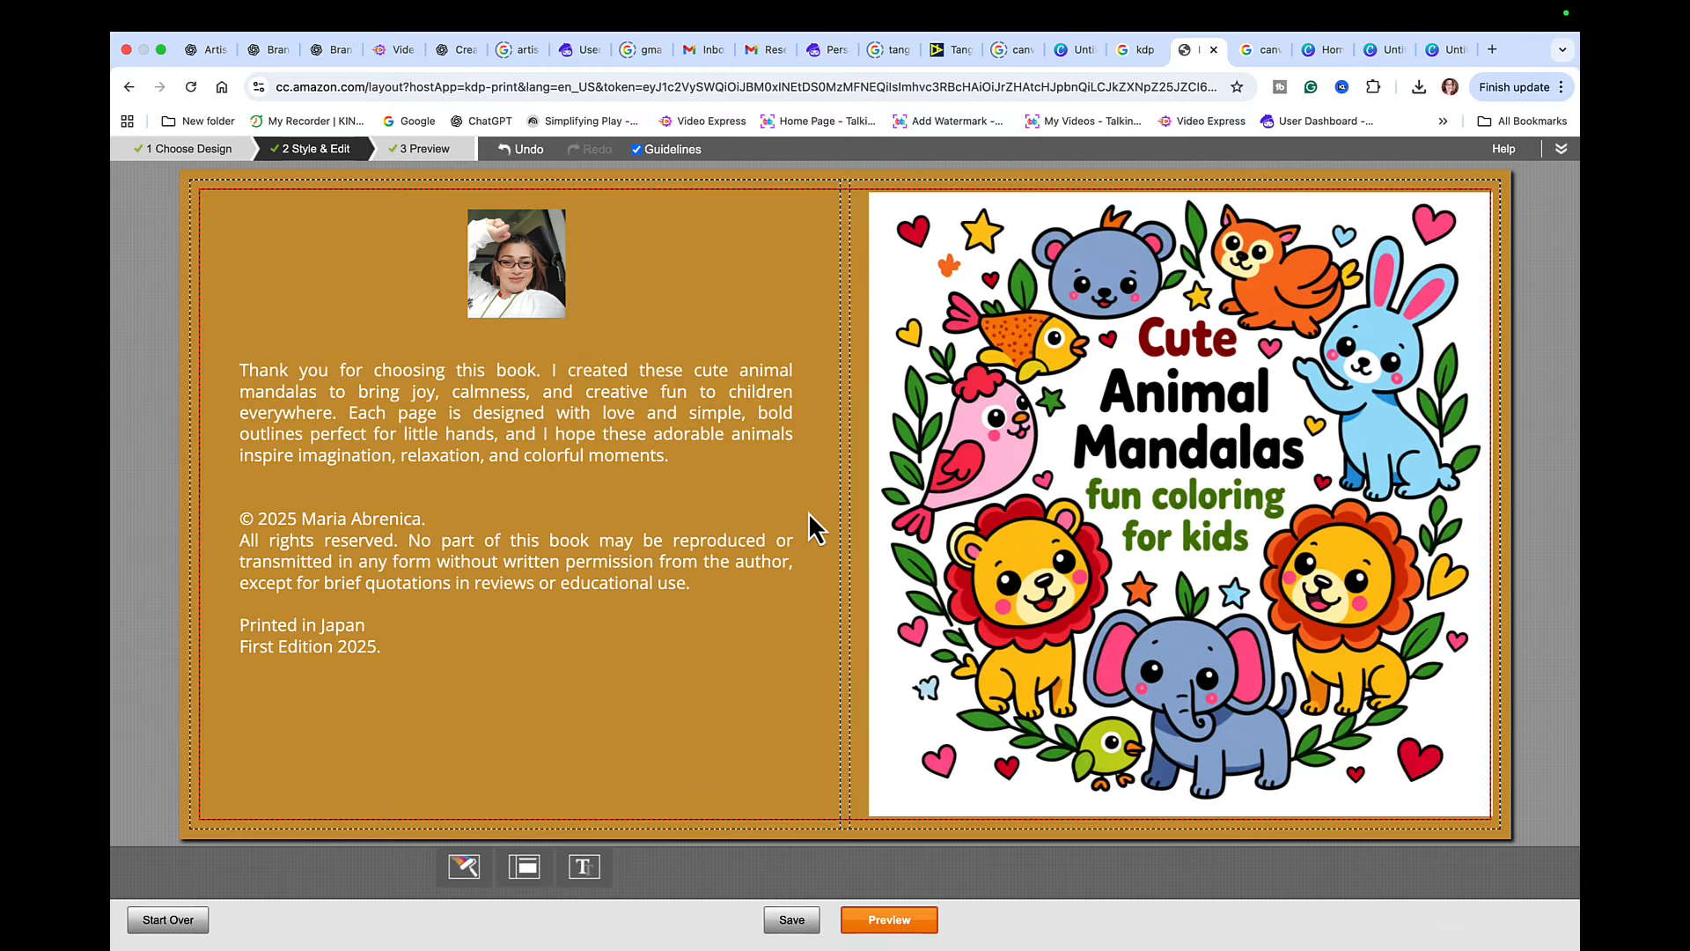
pyautogui.click(922, 926)
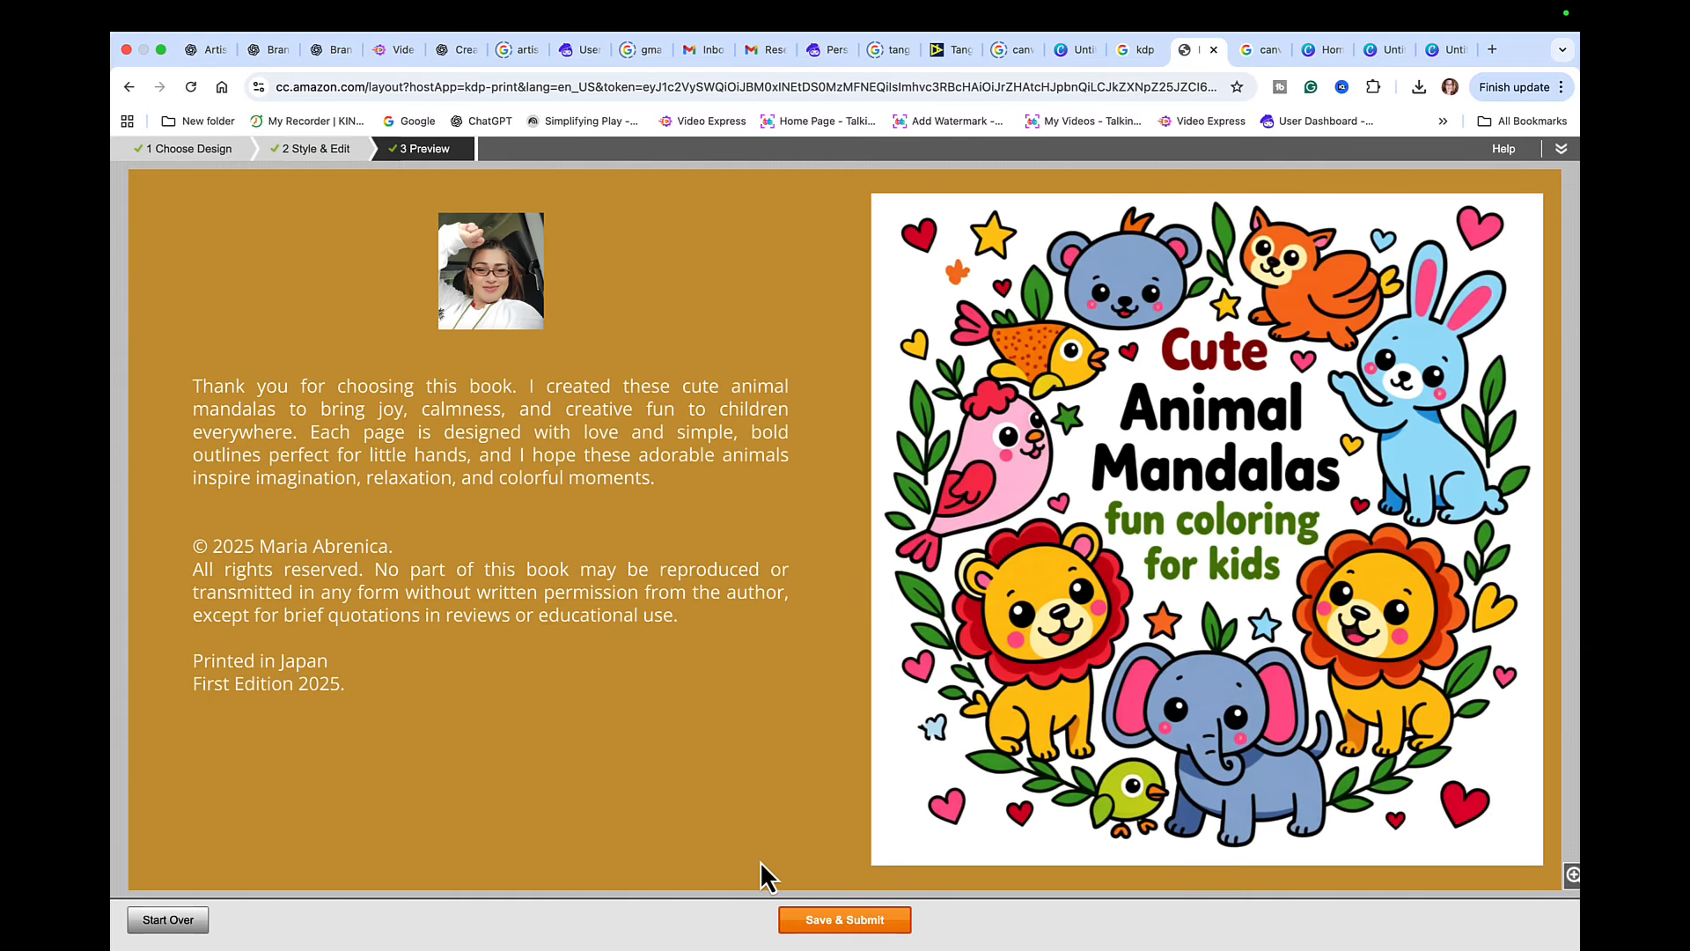
pyautogui.click(833, 920)
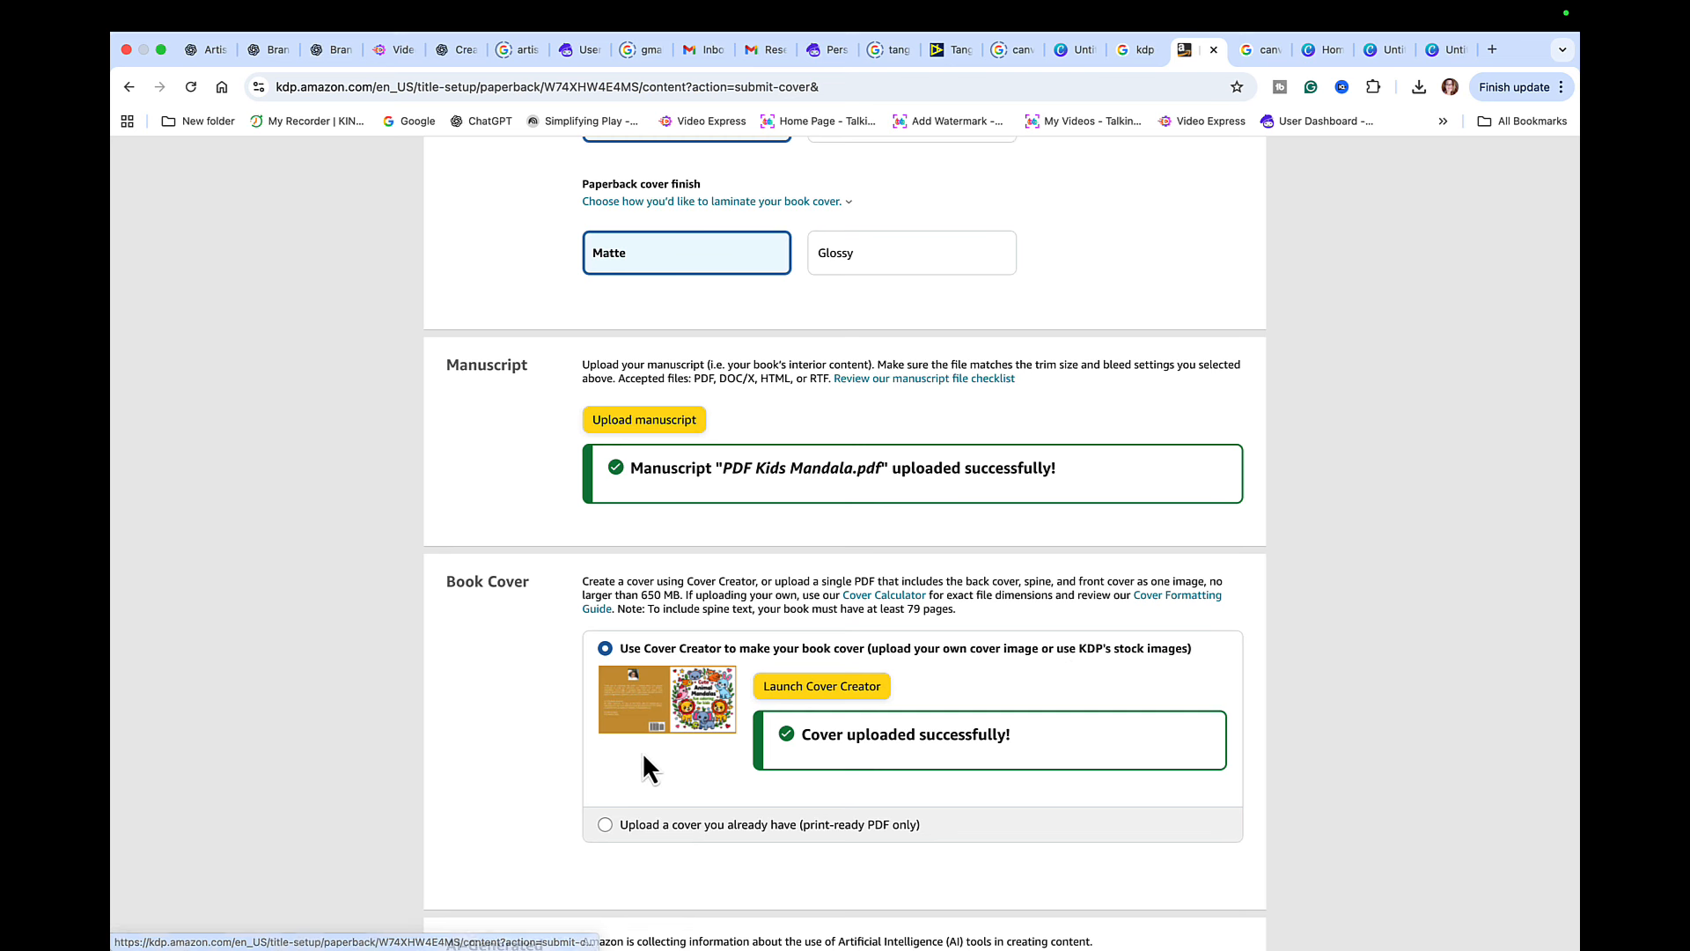
# - Declare AI-generated content as Yes, with texts set to "Entire work, with extensive editing" and CHATGPT as the text tool
pyautogui.scroll(-2, 701, 786)
pyautogui.scroll(-3, 701, 775)
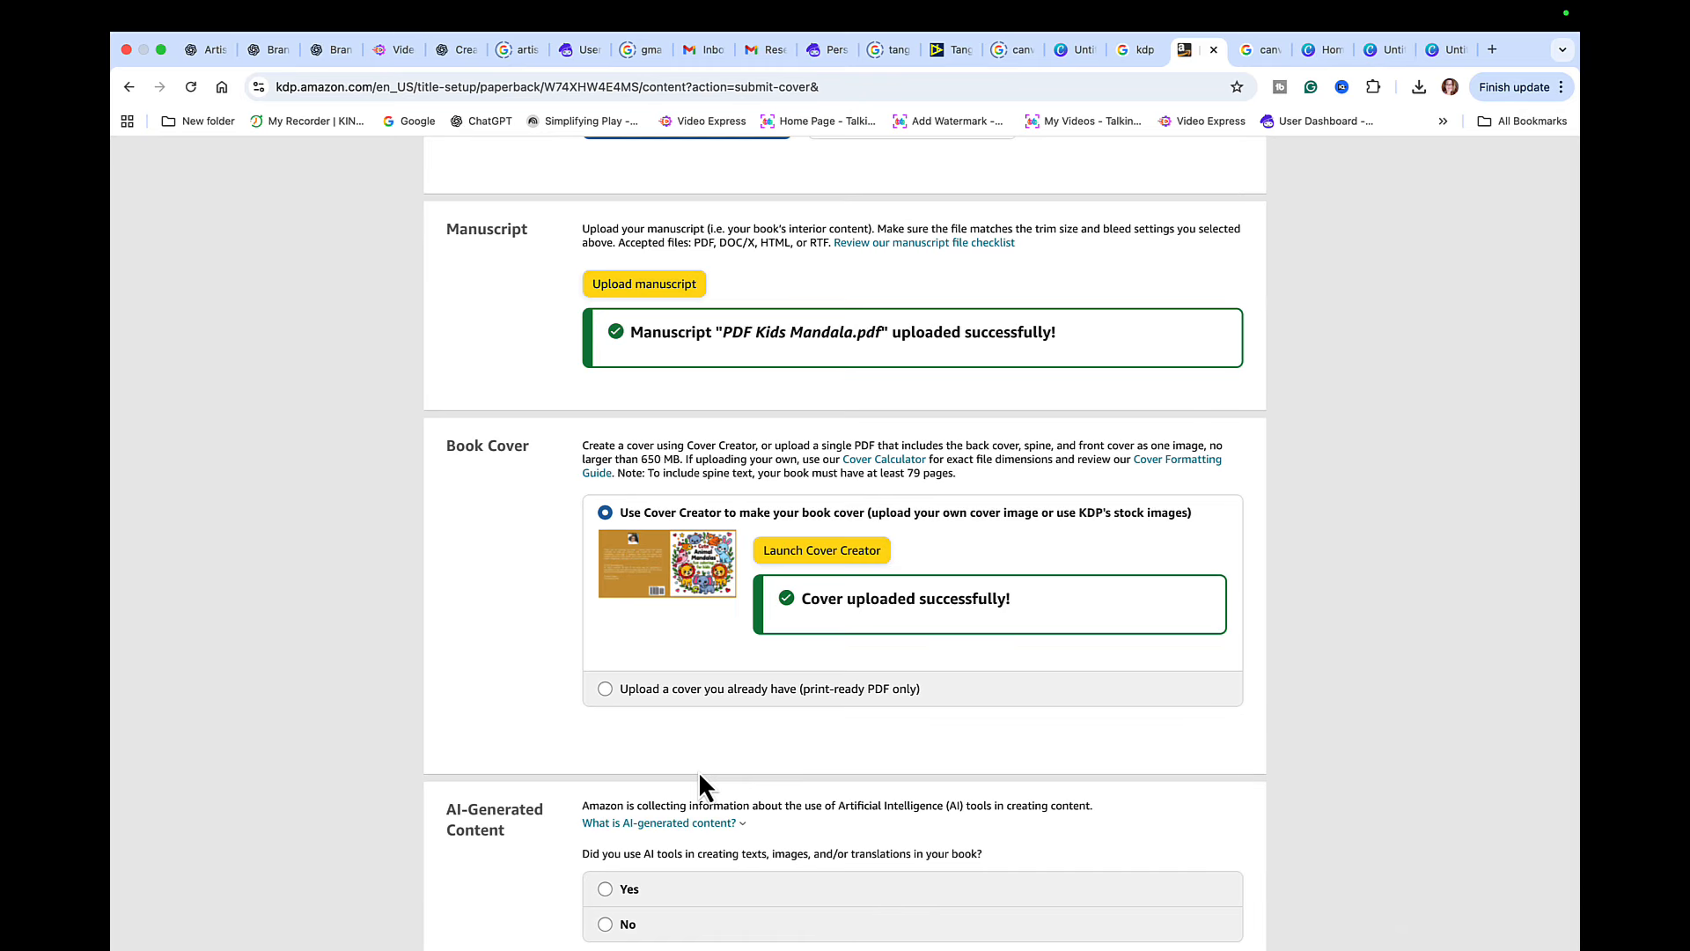
pyautogui.scroll(-2, 704, 783)
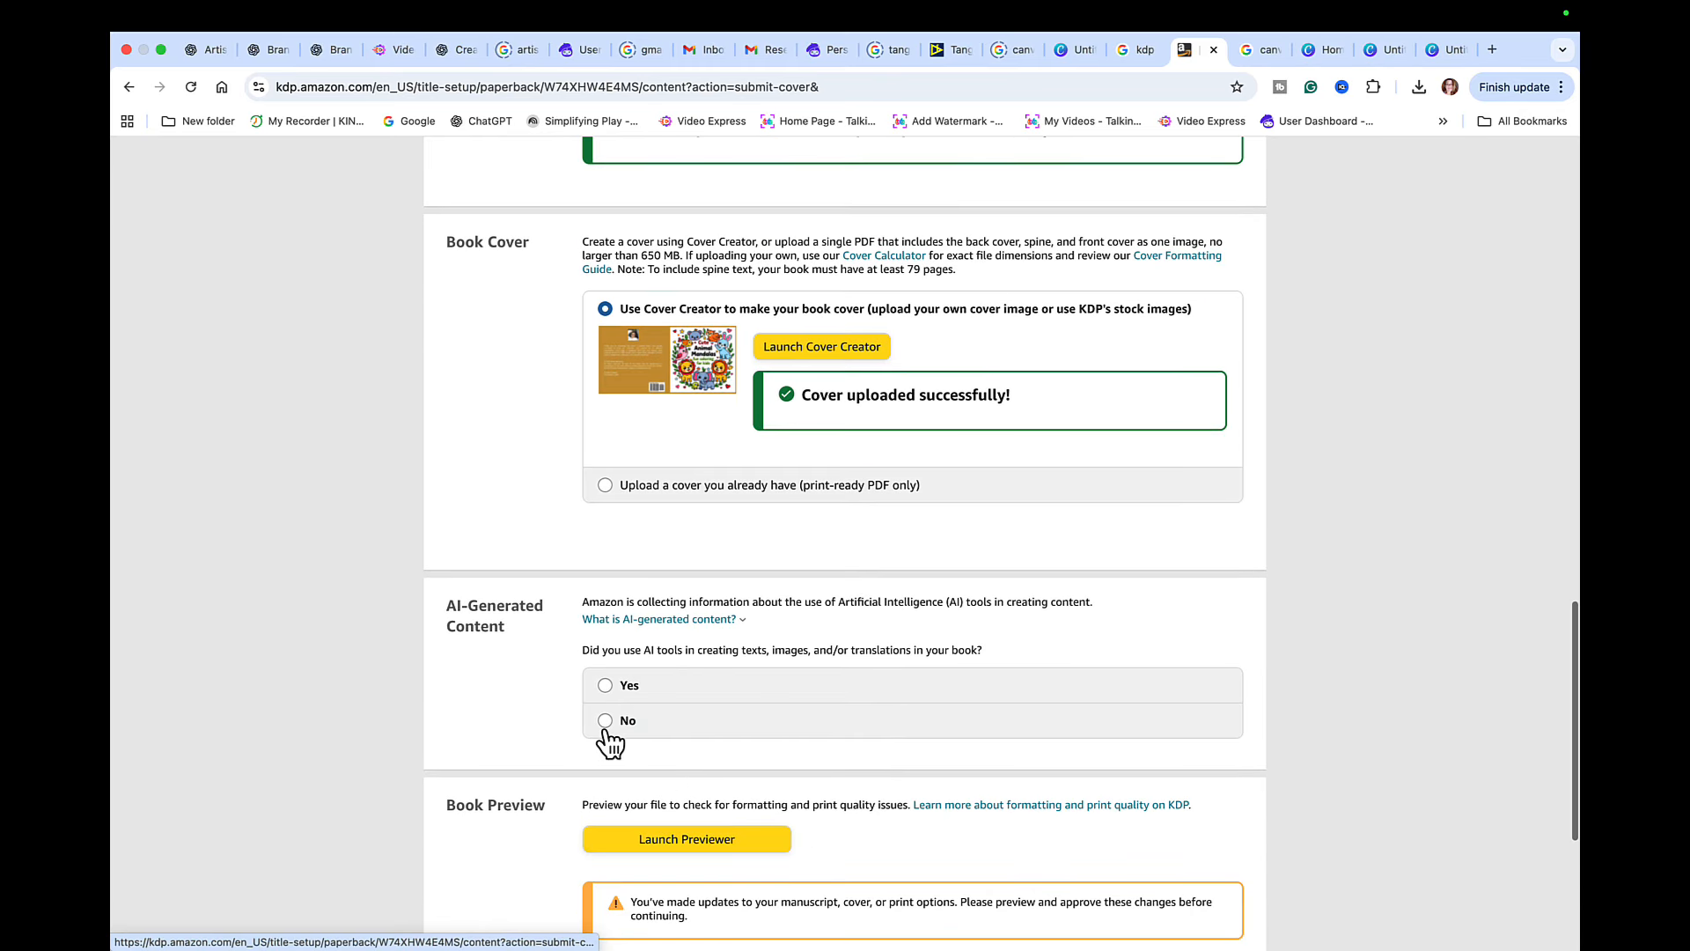
pyautogui.click(605, 685)
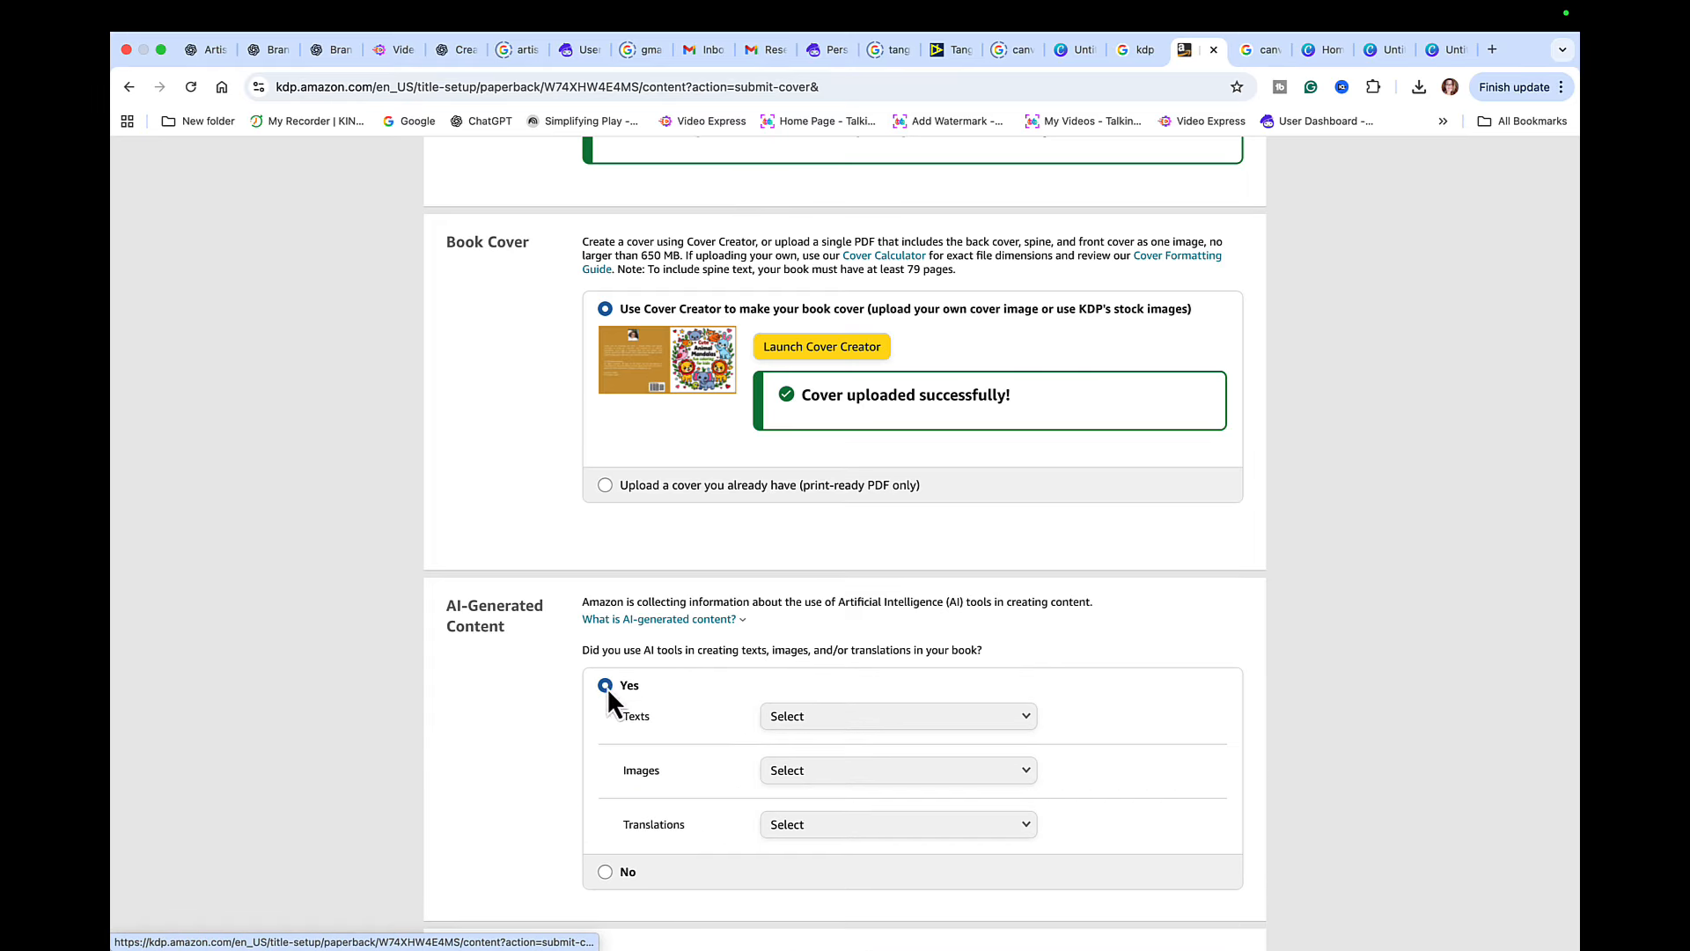
pyautogui.click(1028, 723)
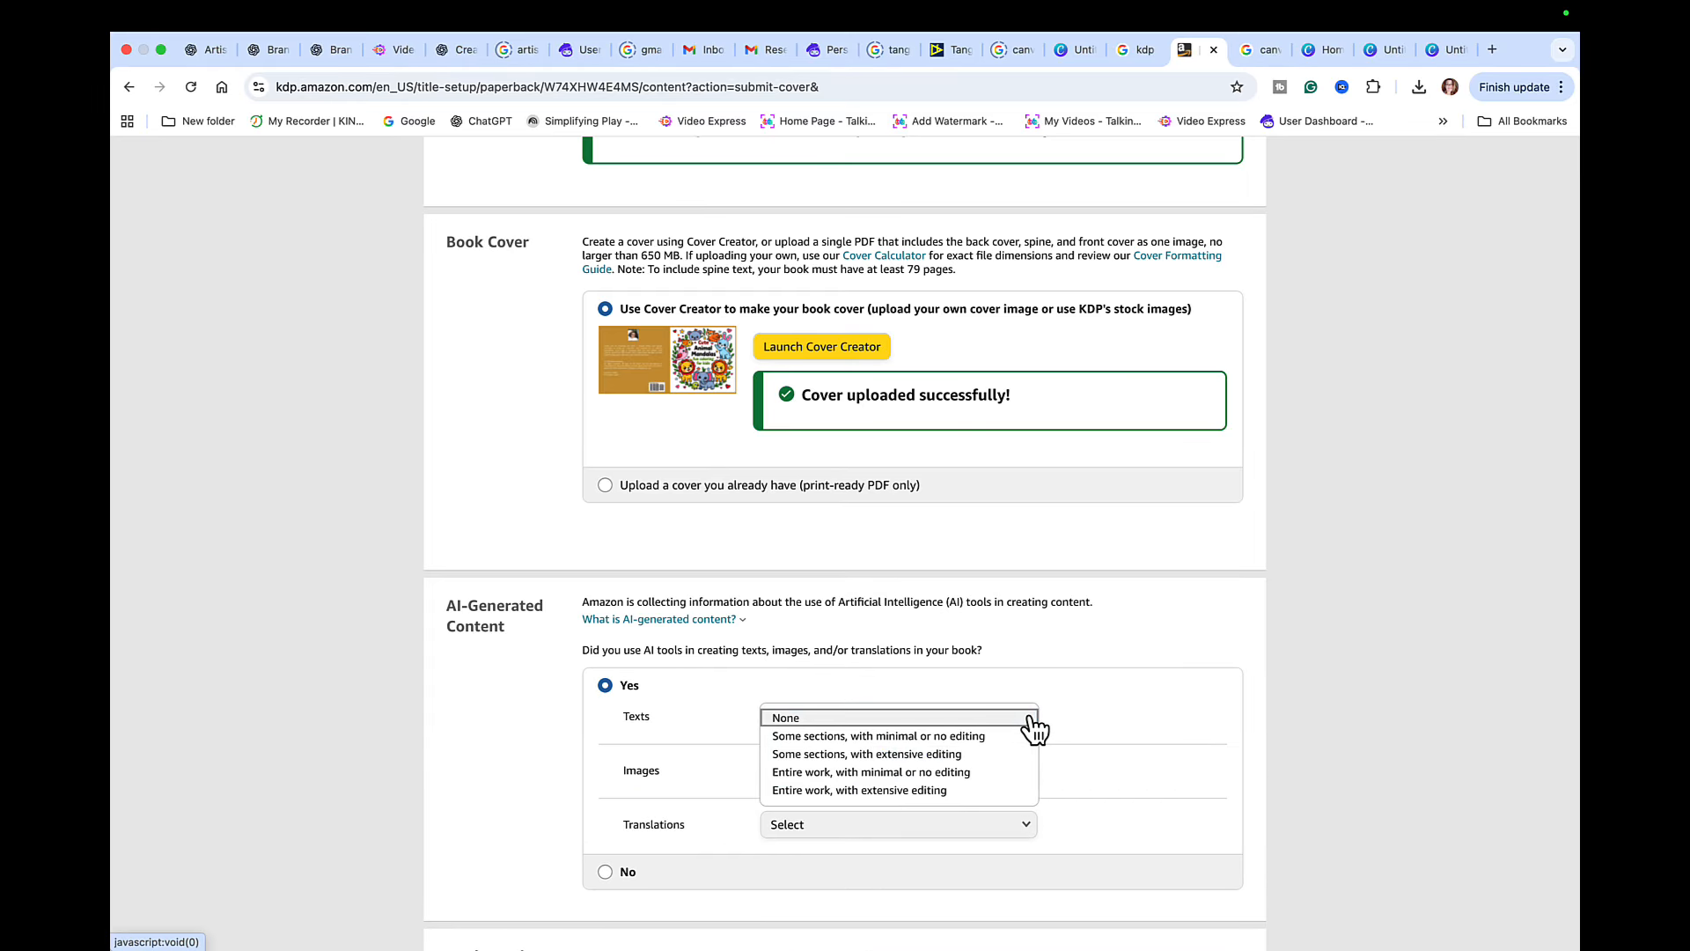
pyautogui.click(887, 790)
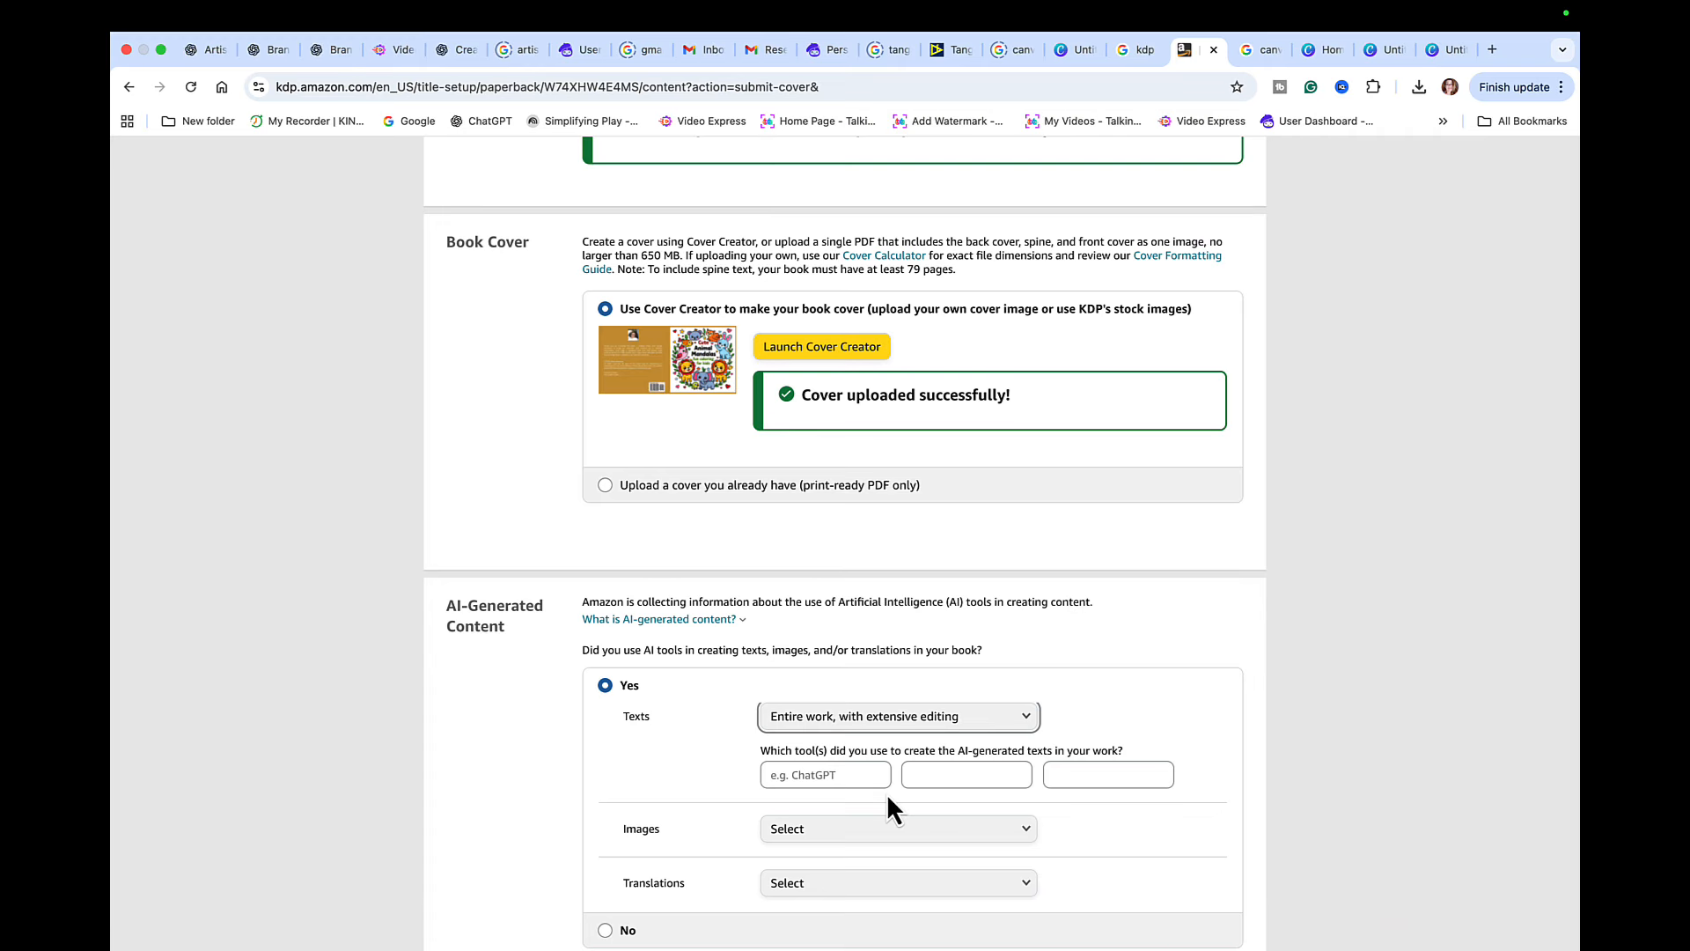
pyautogui.click(838, 772)
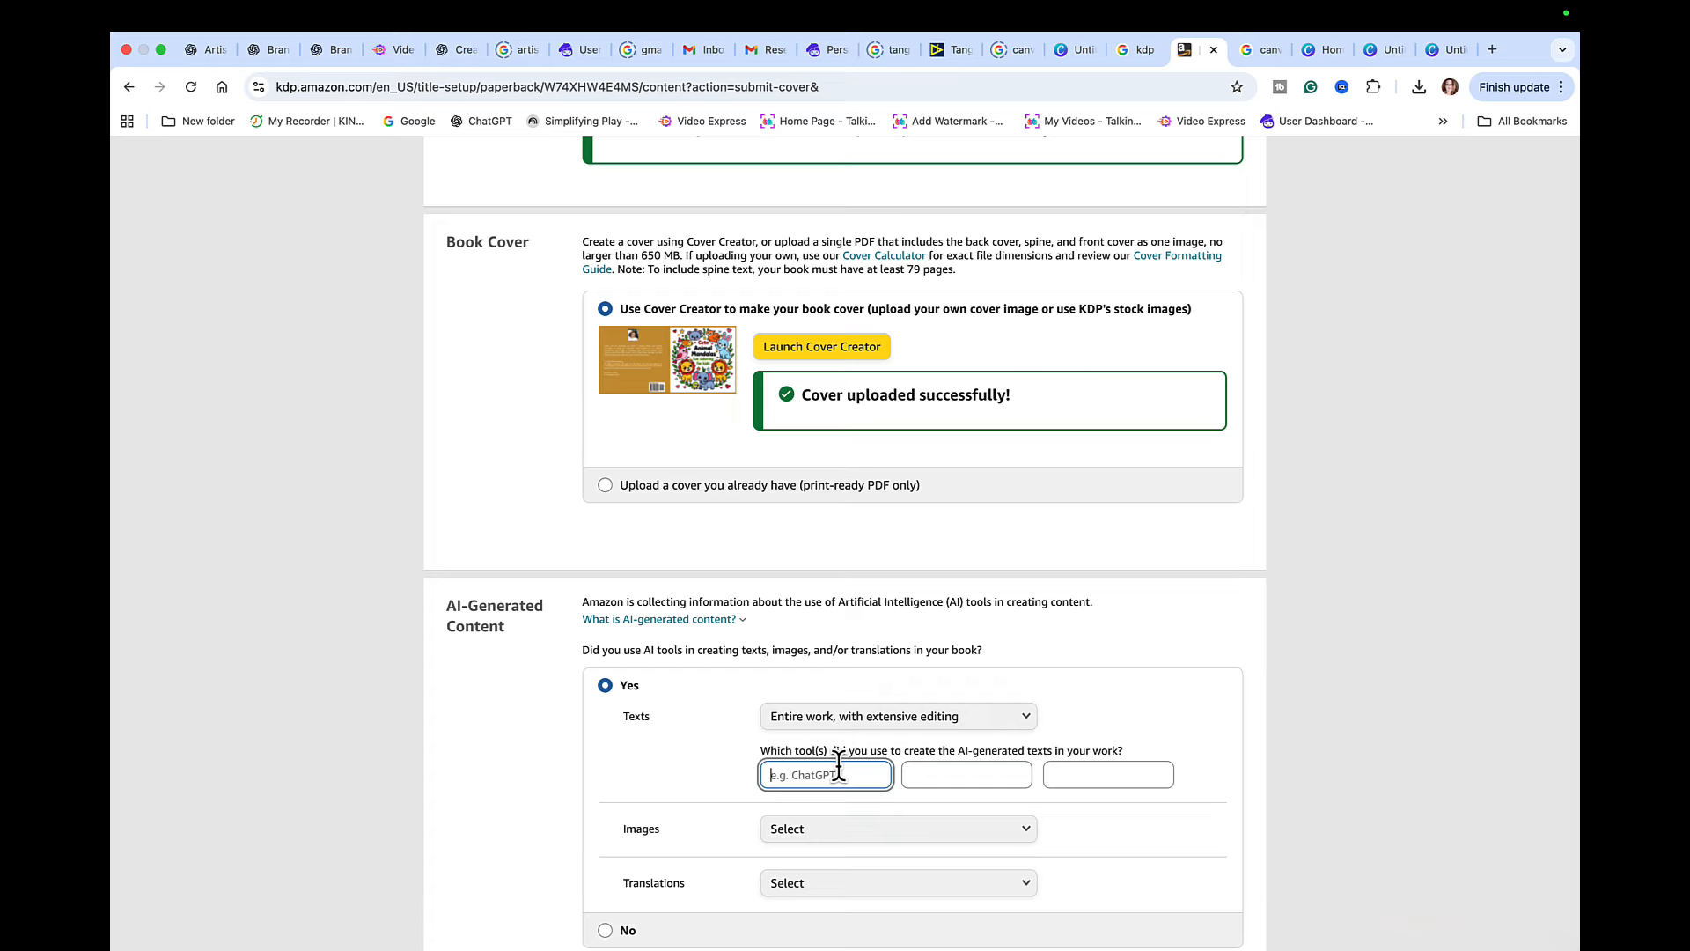
pyautogui.write('CHATGPT')
# - Declare many AI-generated images with extensive editing using ARTISTLY, and set AI translations to None
pyautogui.click(837, 832)
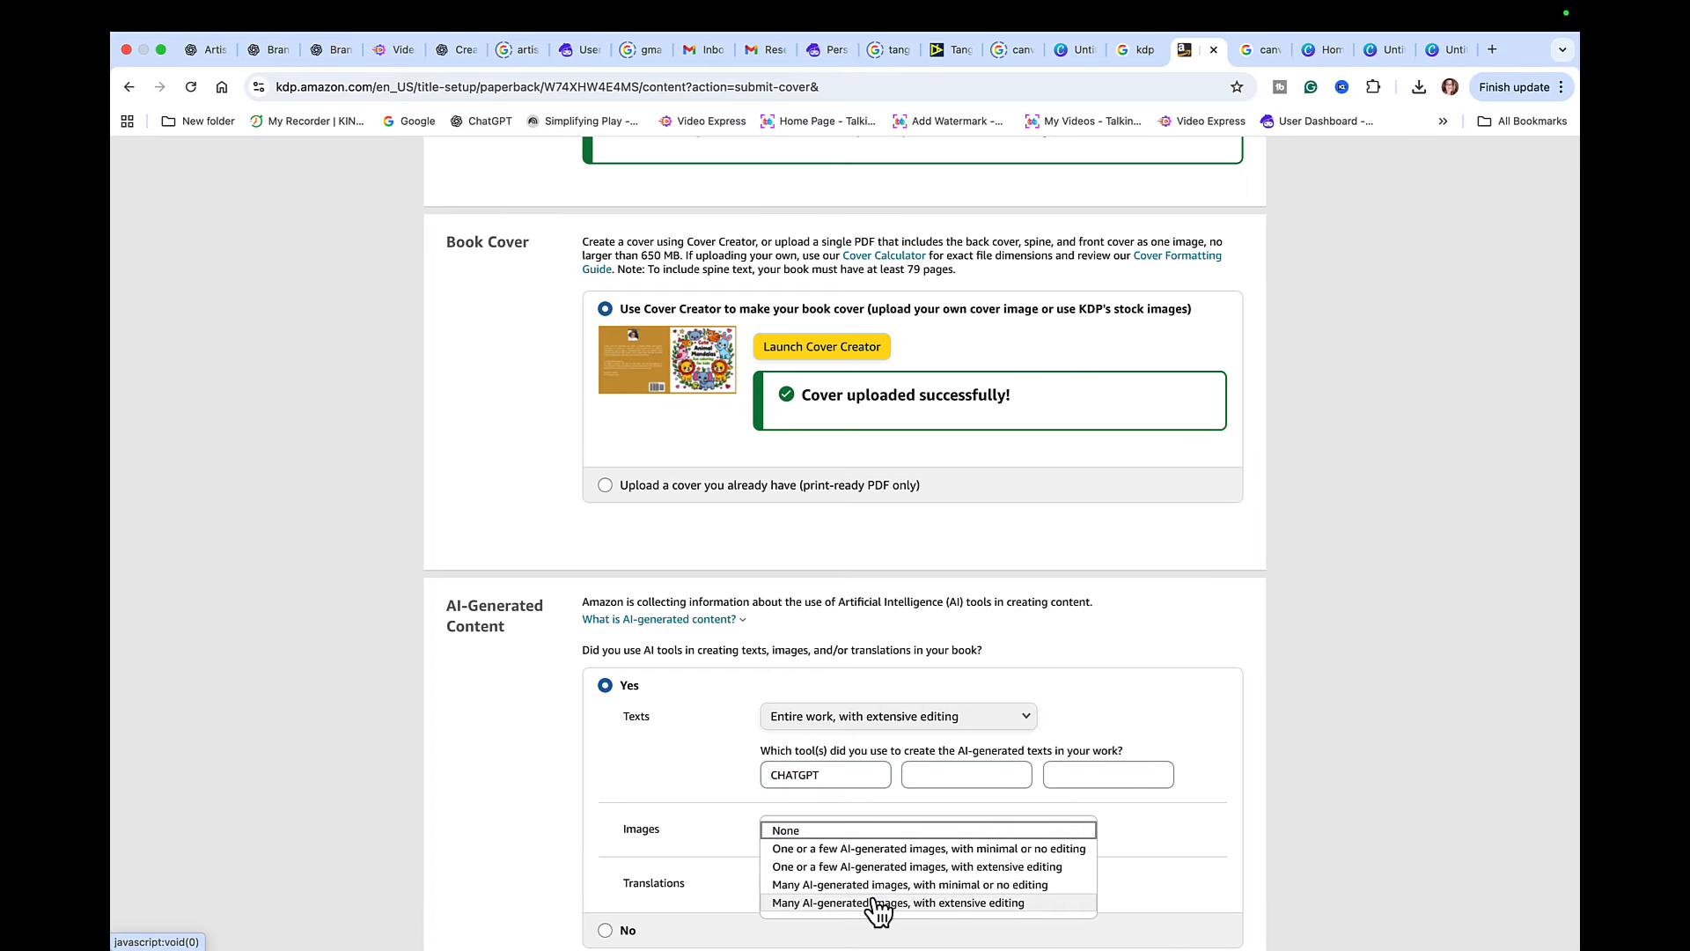
pyautogui.click(876, 902)
pyautogui.click(841, 887)
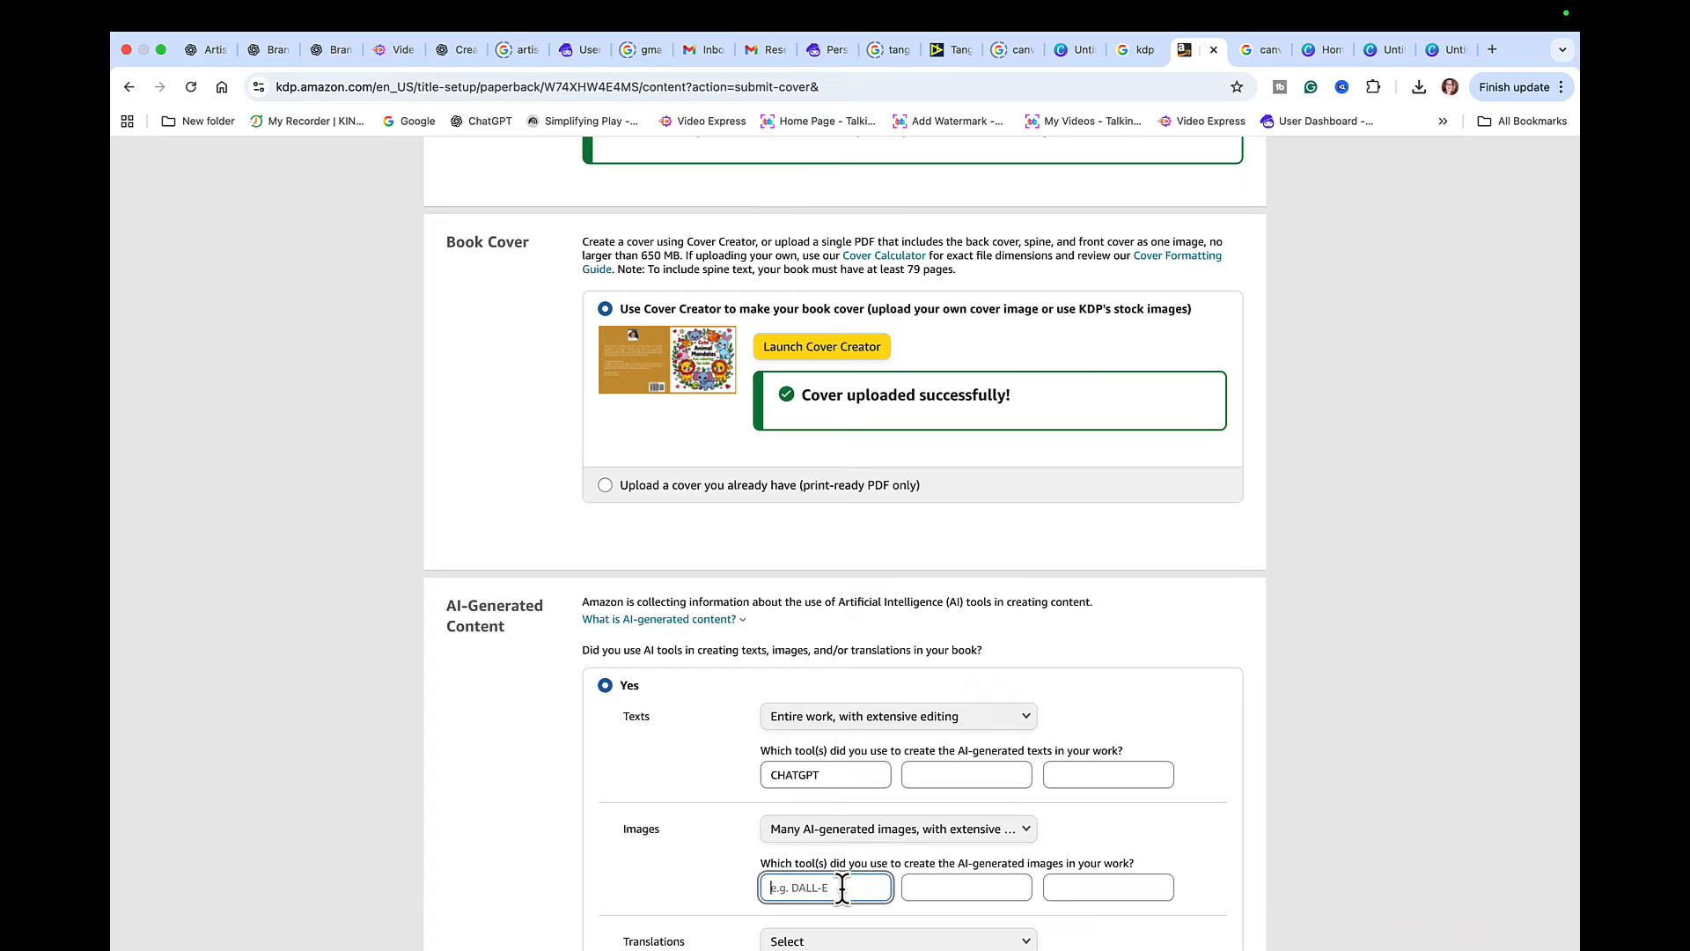
pyautogui.write('ARTISTLY')
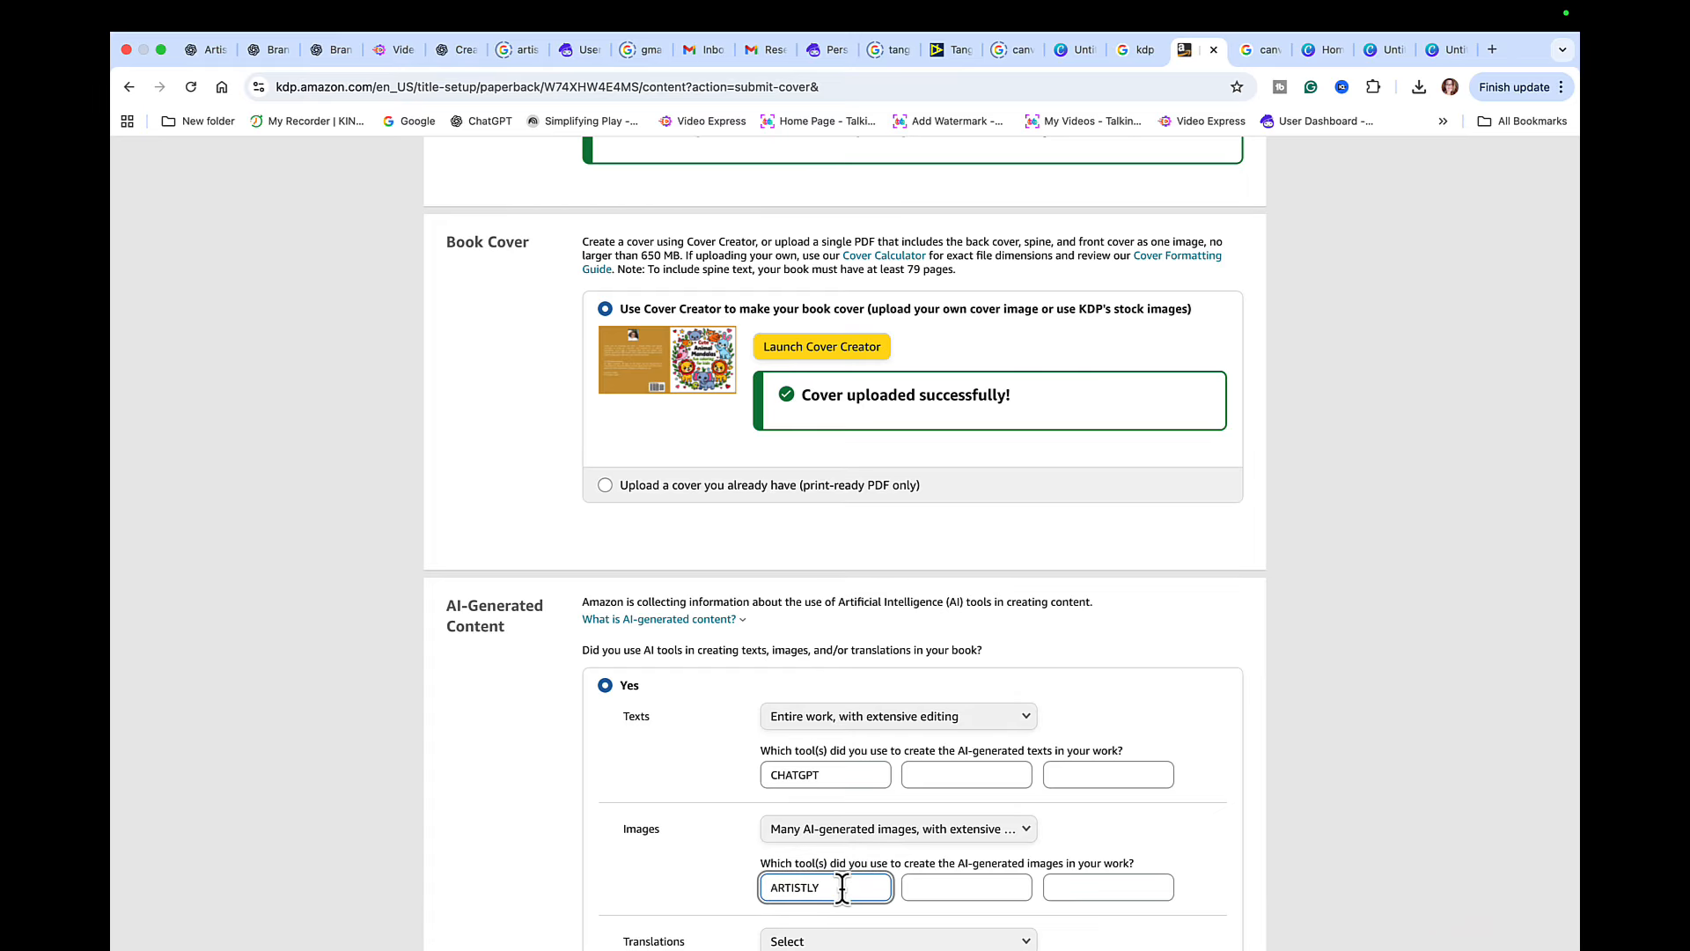
pyautogui.scroll(-3, 1018, 837)
pyautogui.click(1030, 803)
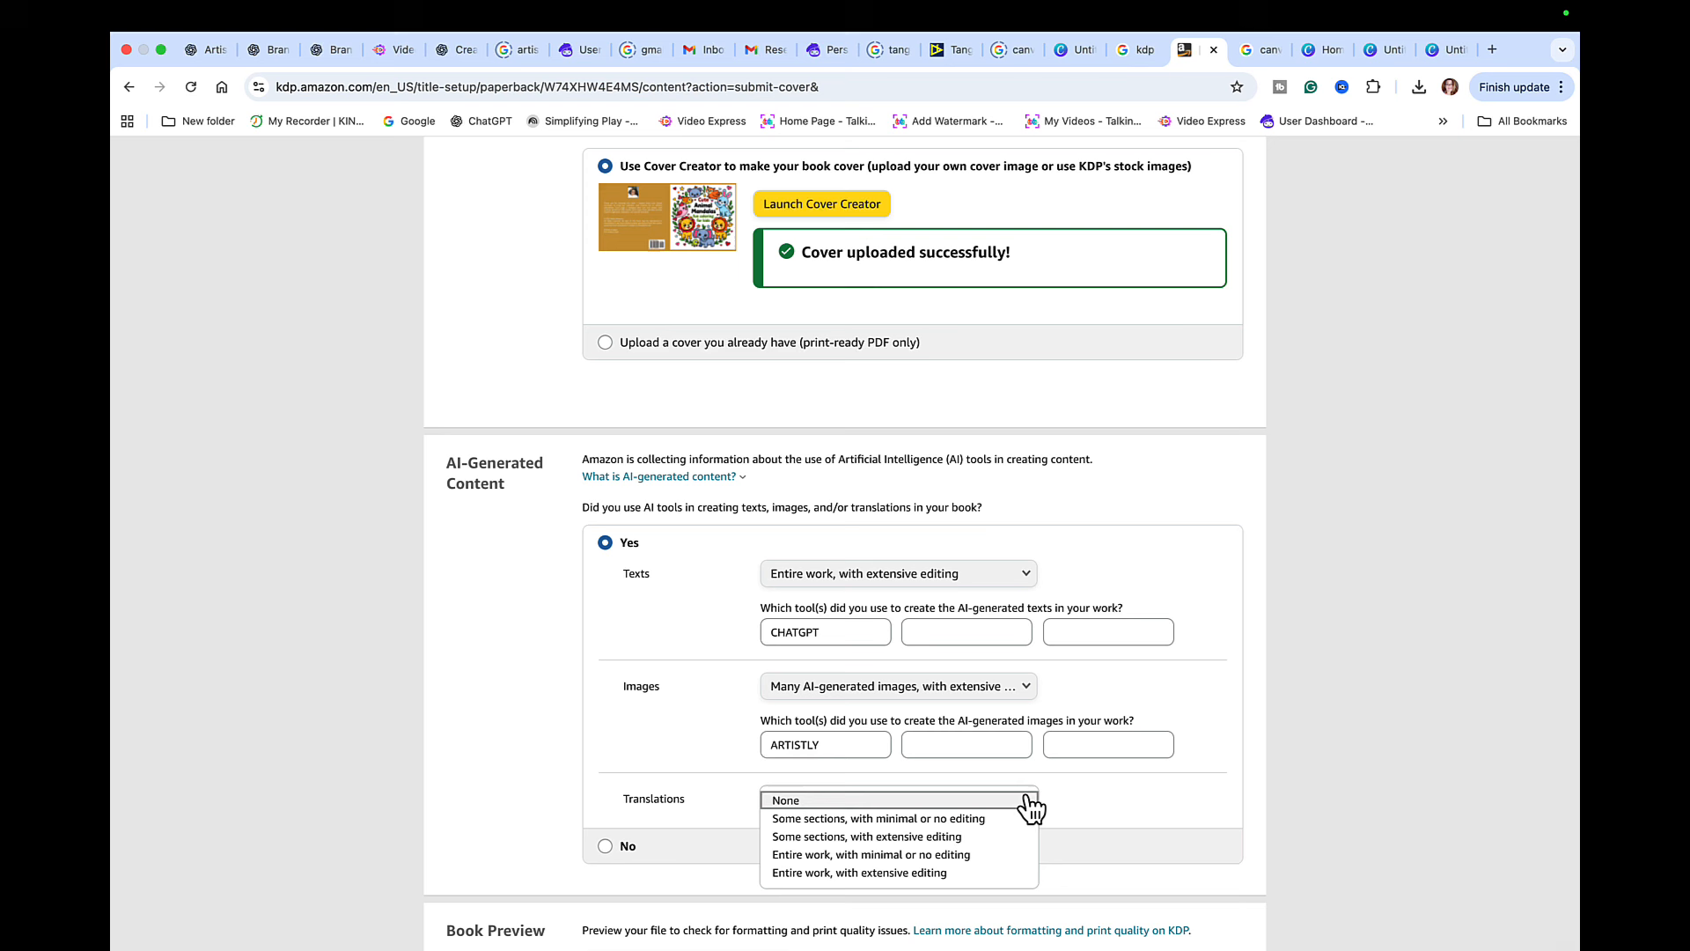
pyautogui.click(848, 800)
# - Launch the print previewer and inspect the margin issue on page 65
pyautogui.scroll(-1, 845, 798)
pyautogui.scroll(-4, 847, 805)
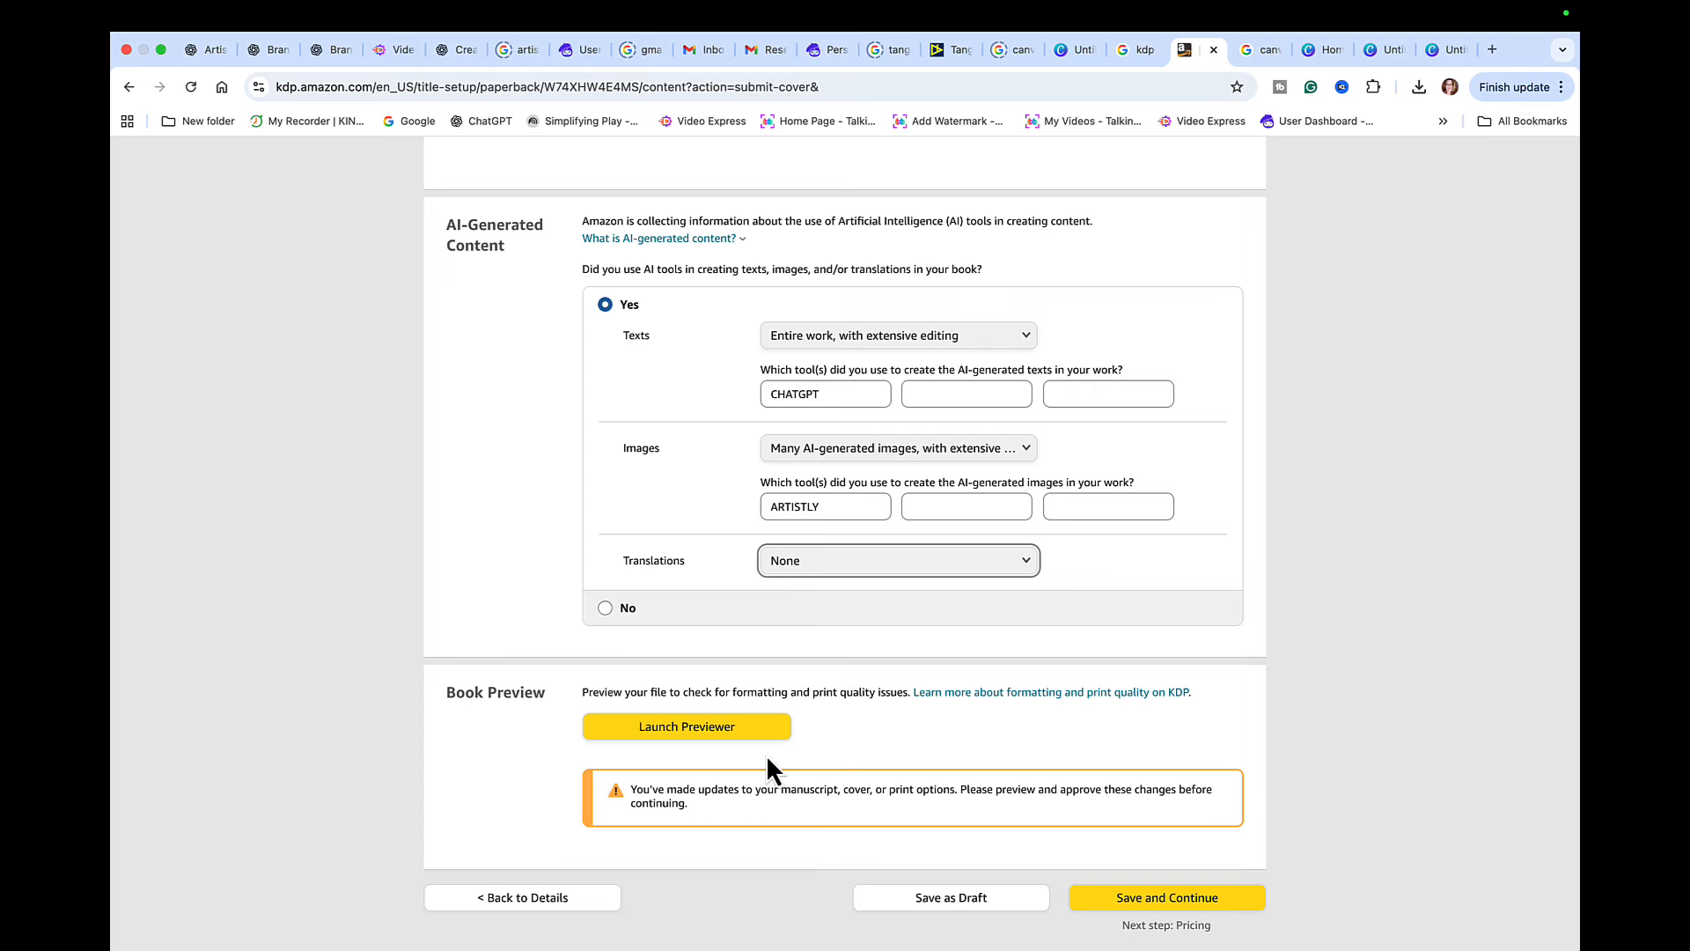
pyautogui.click(758, 727)
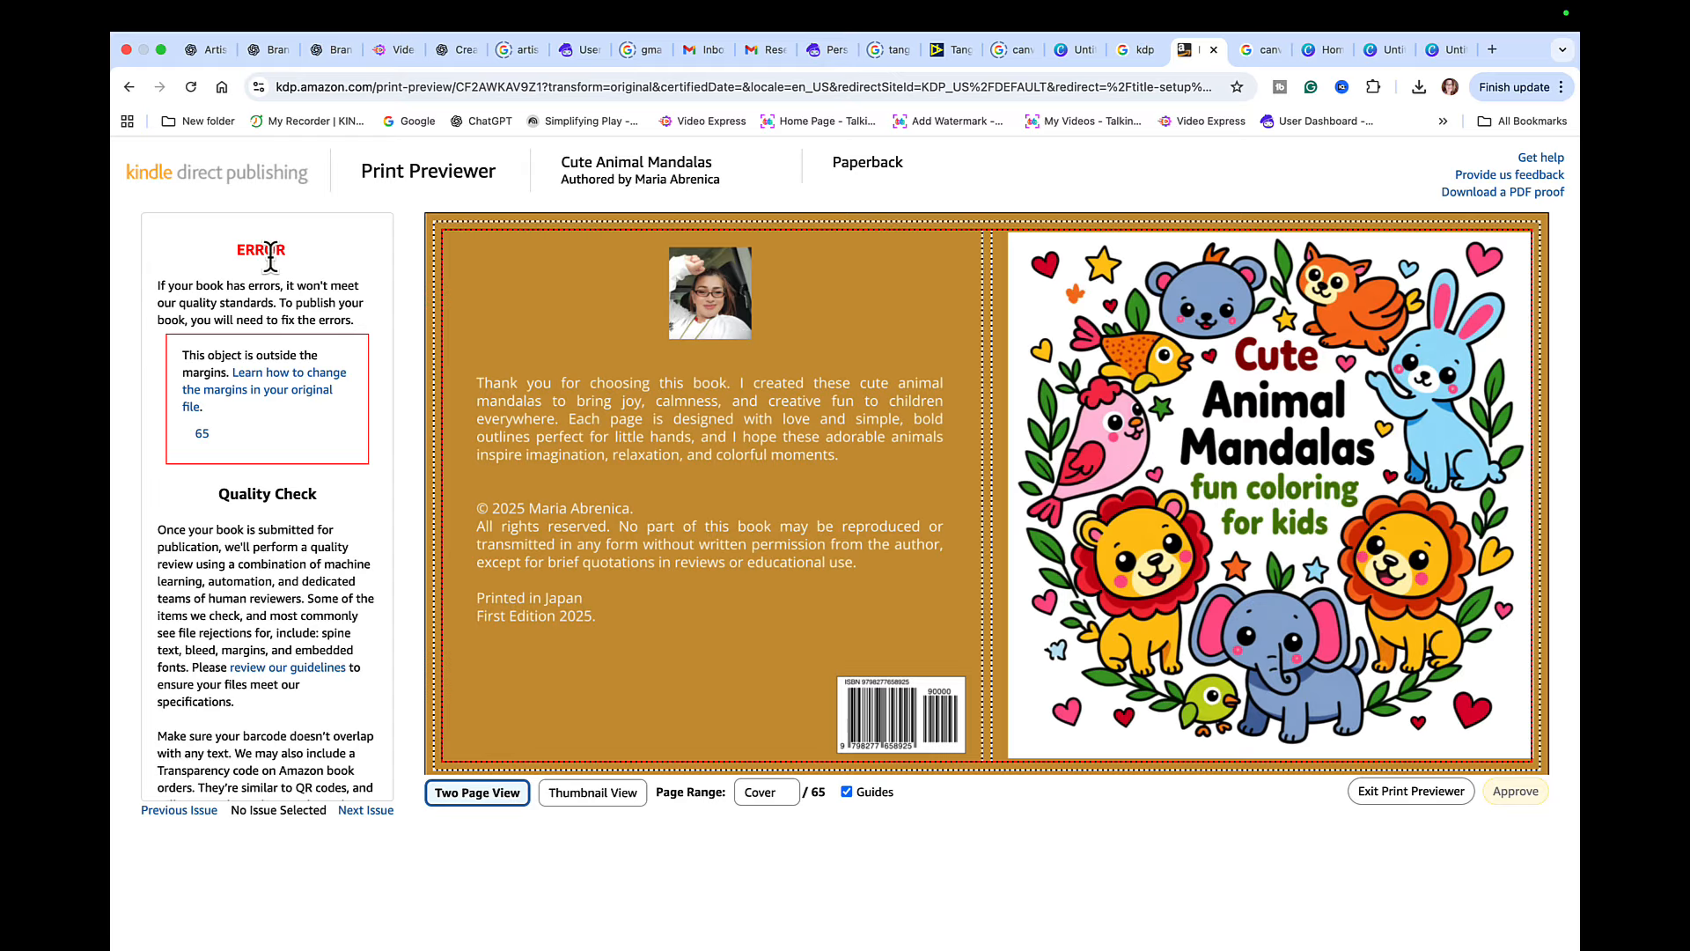
pyautogui.click(206, 437)
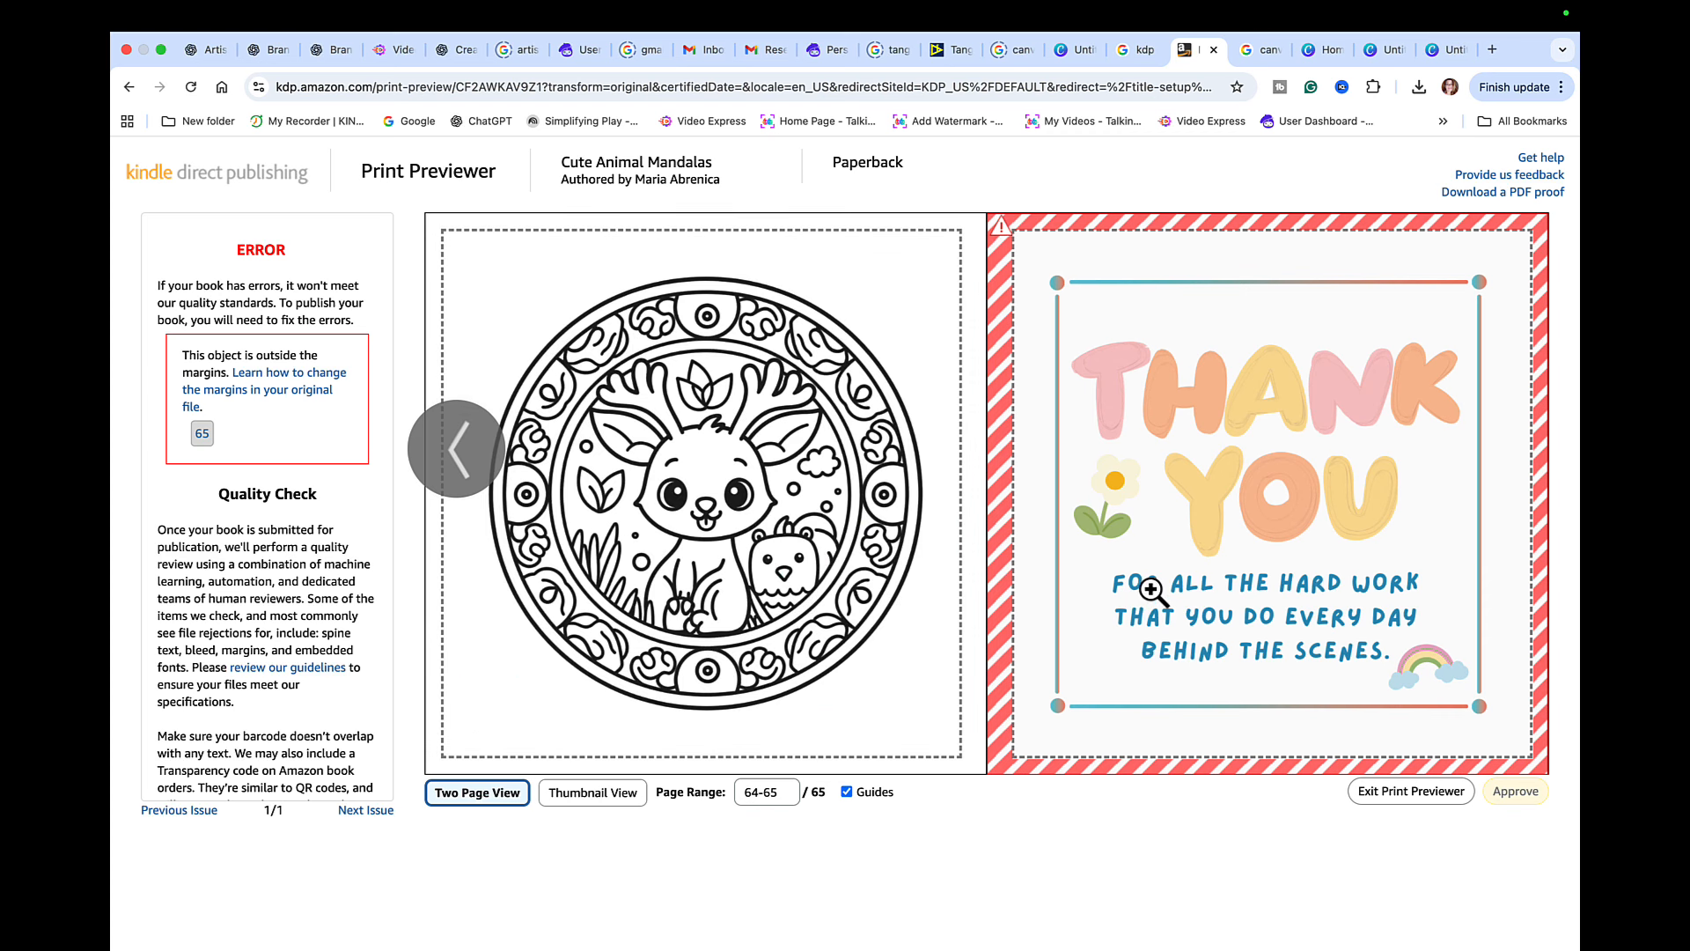
pyautogui.moveTo(1316, 731)
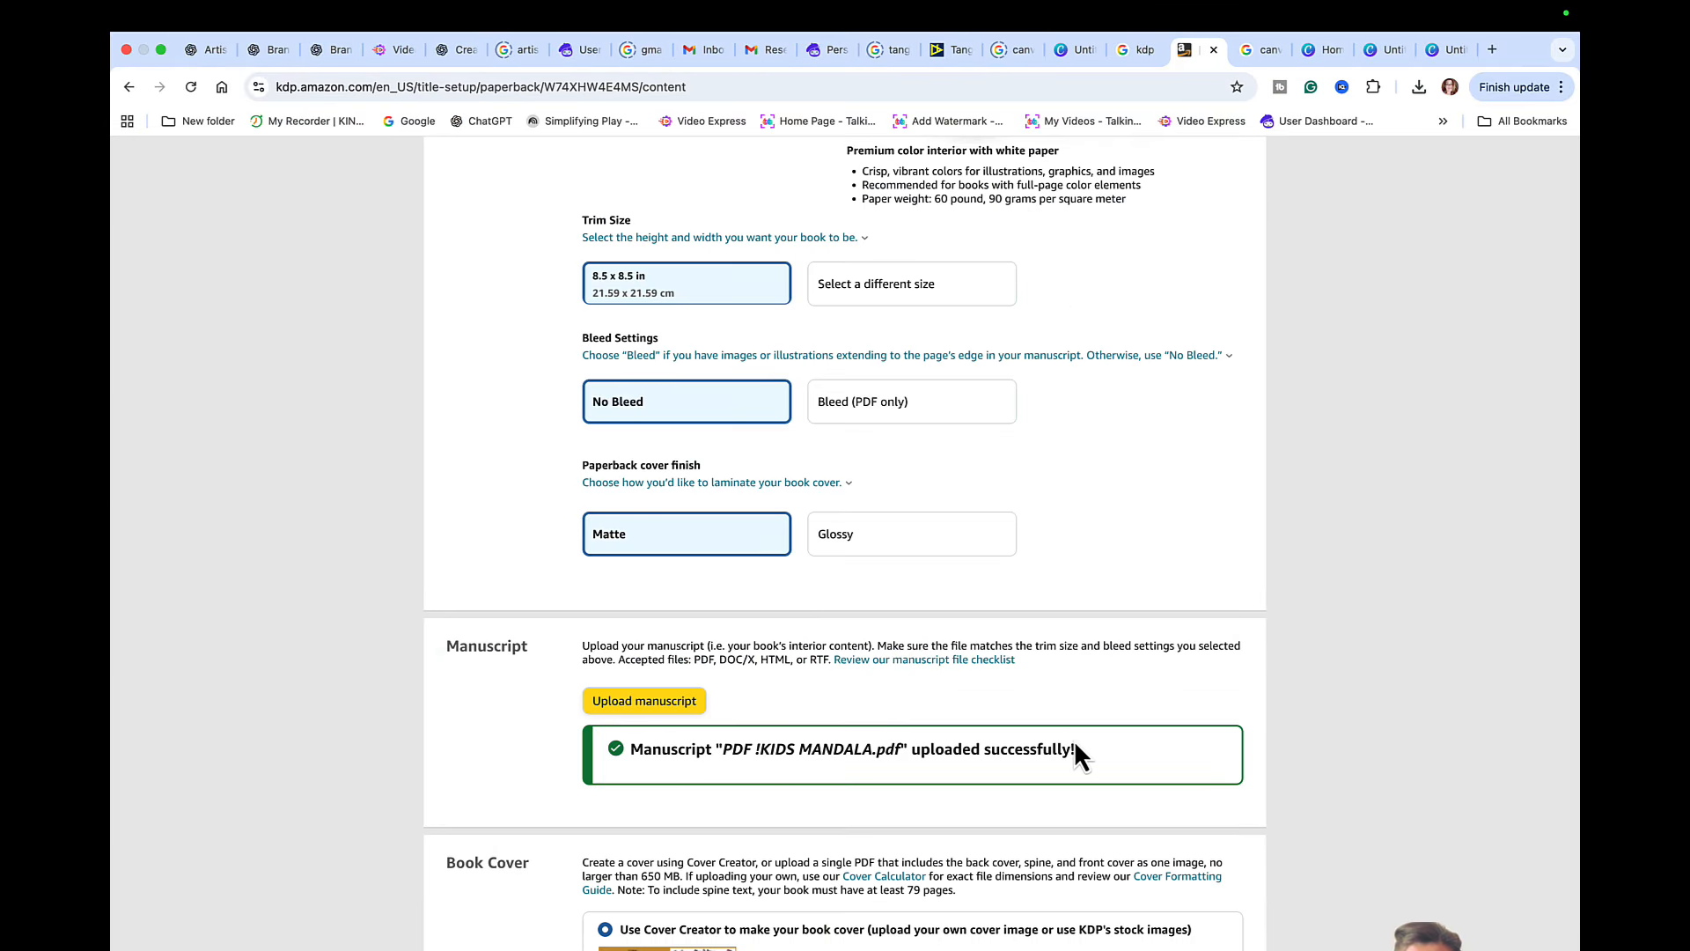
# - Confirm that the AI-content answers are accurate for the new manuscript and relaunch the print previewer
pyautogui.scroll(-15, 1074, 739)
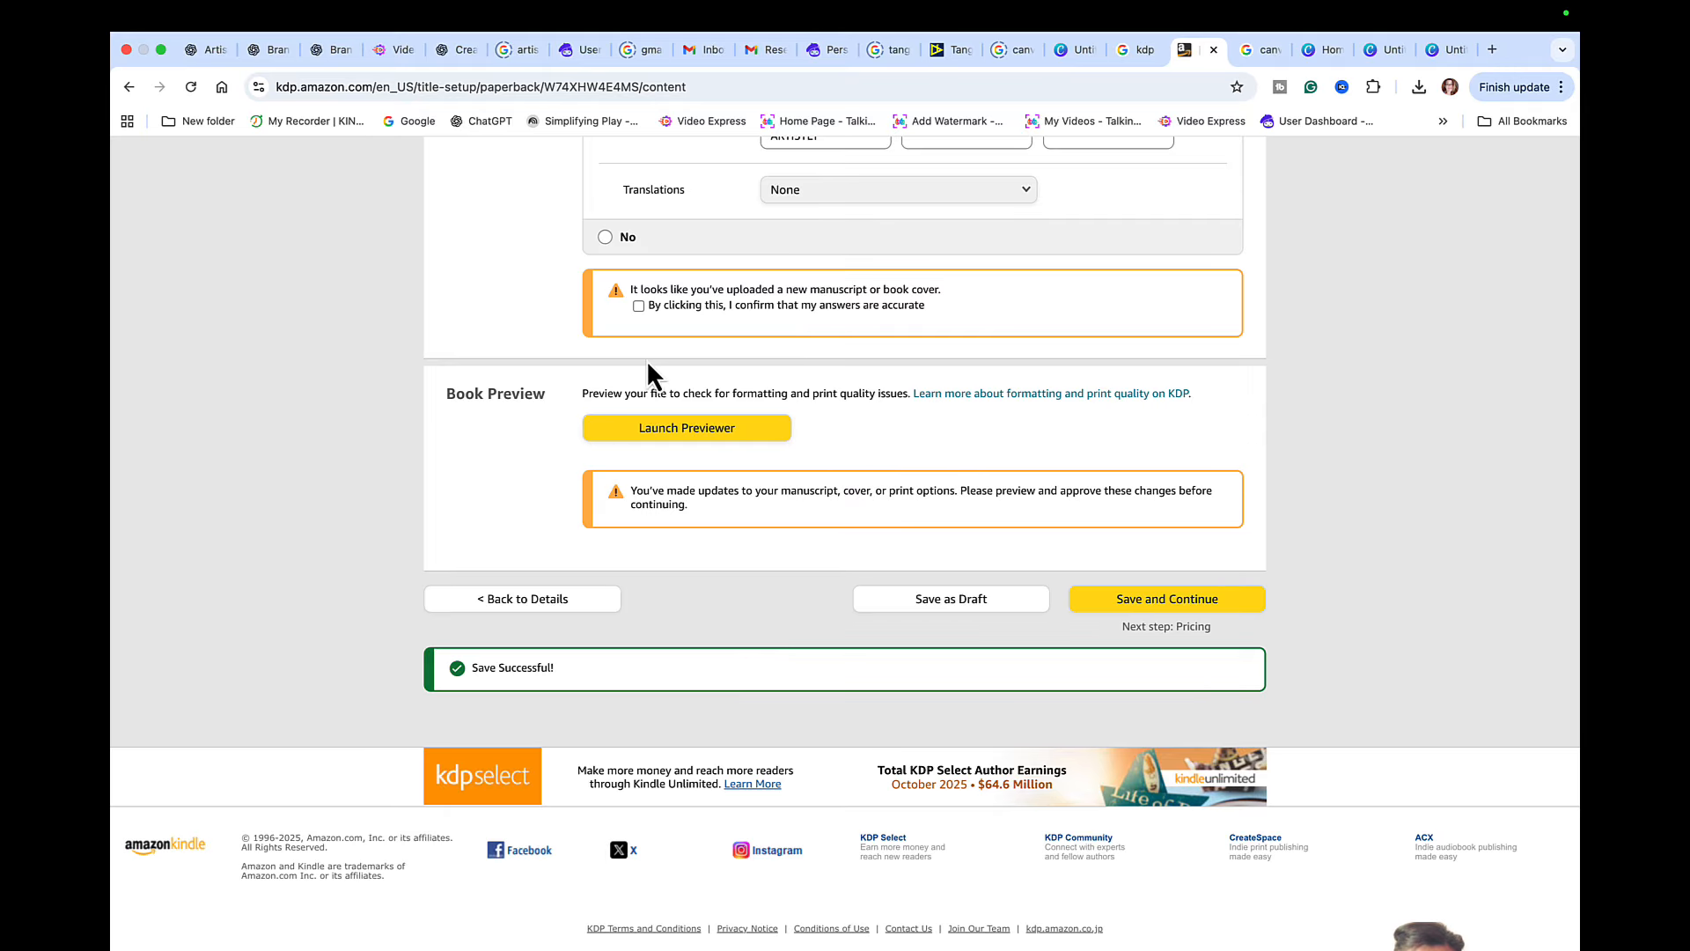
pyautogui.click(639, 306)
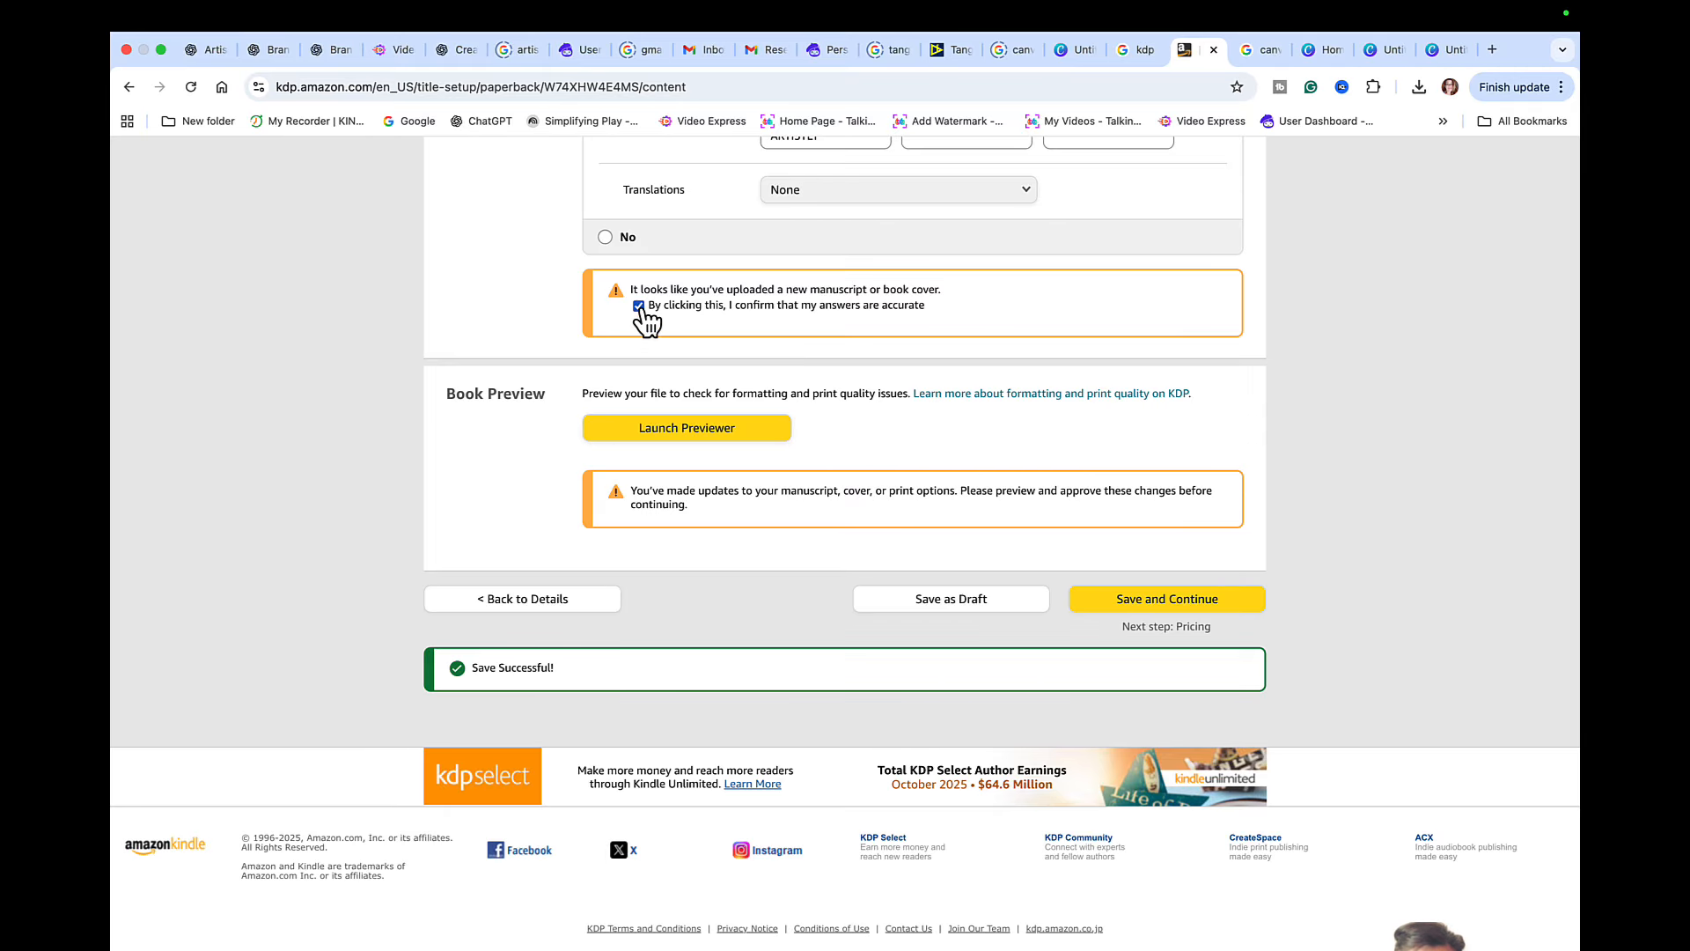
pyautogui.click(727, 430)
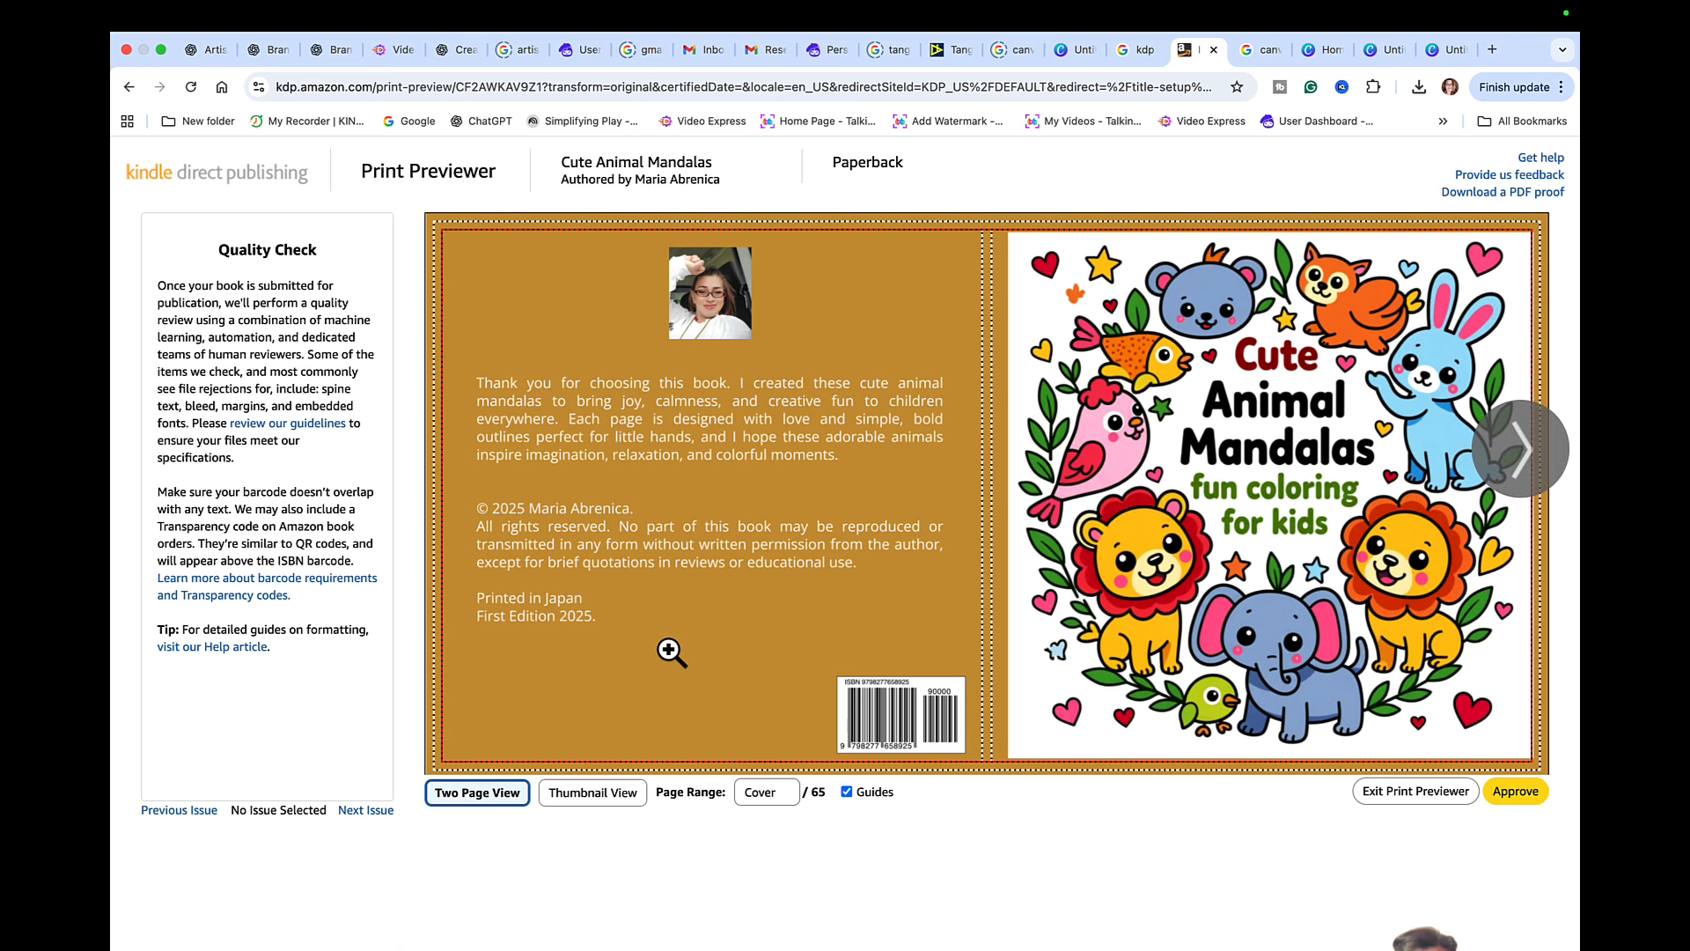
# - Review the book's page spreads as thumbnails, return to the two-page view and approve the print preview
pyautogui.click(602, 796)
pyautogui.scroll(-4, 1062, 555)
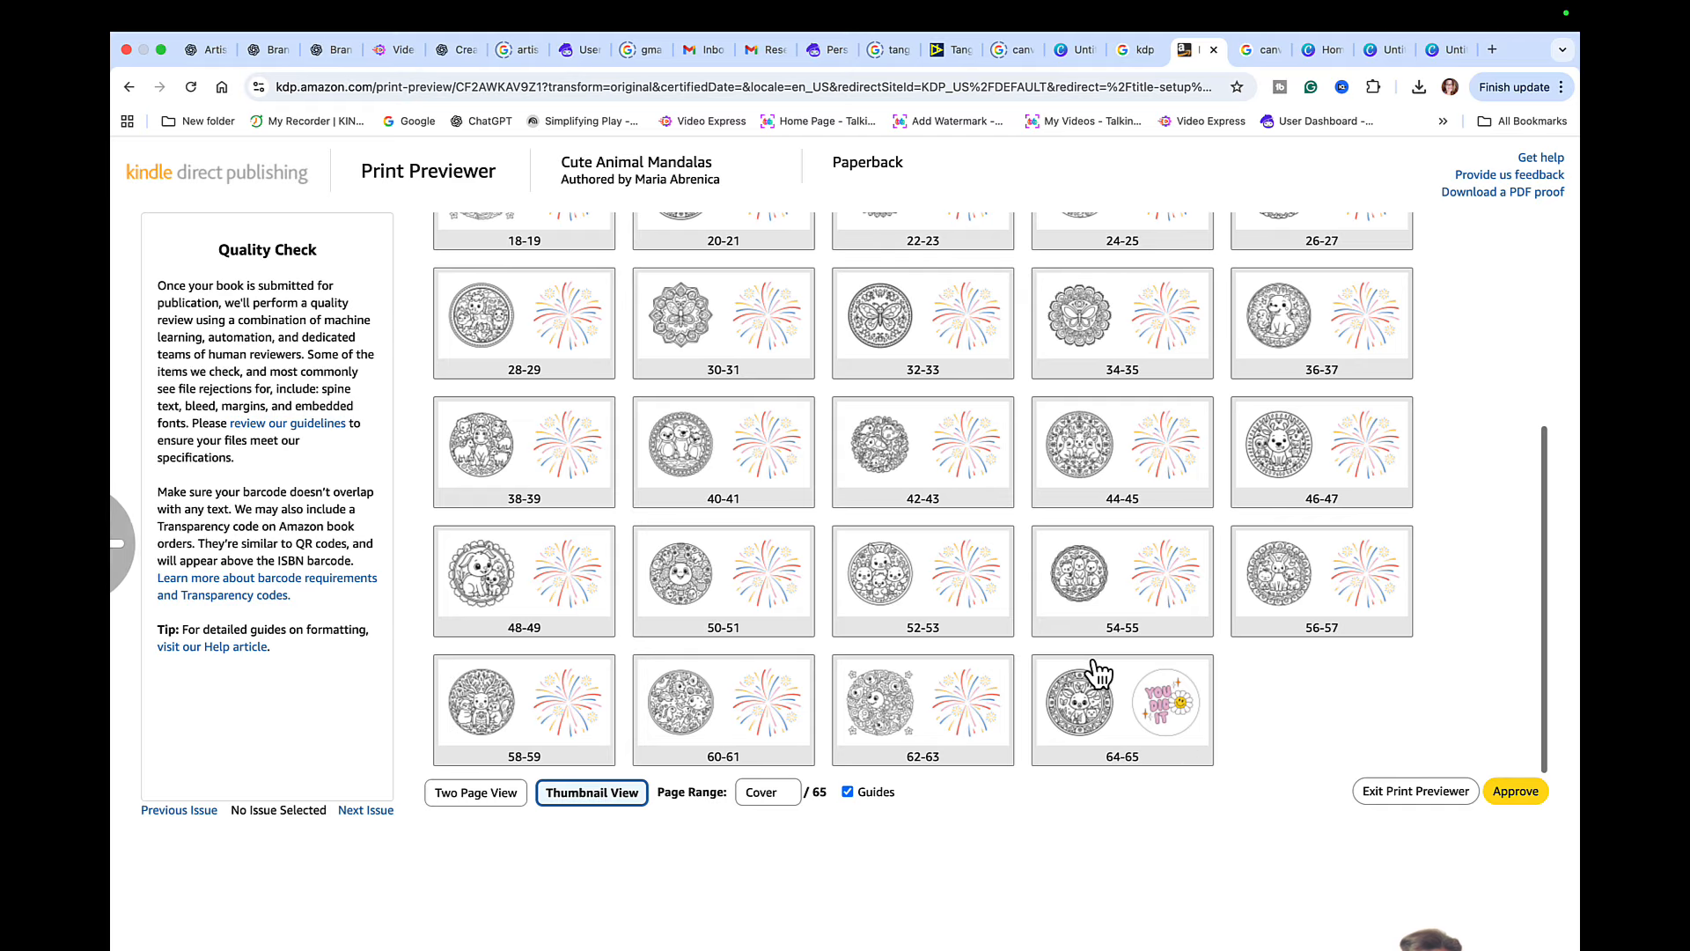
pyautogui.scroll(5, 843, 528)
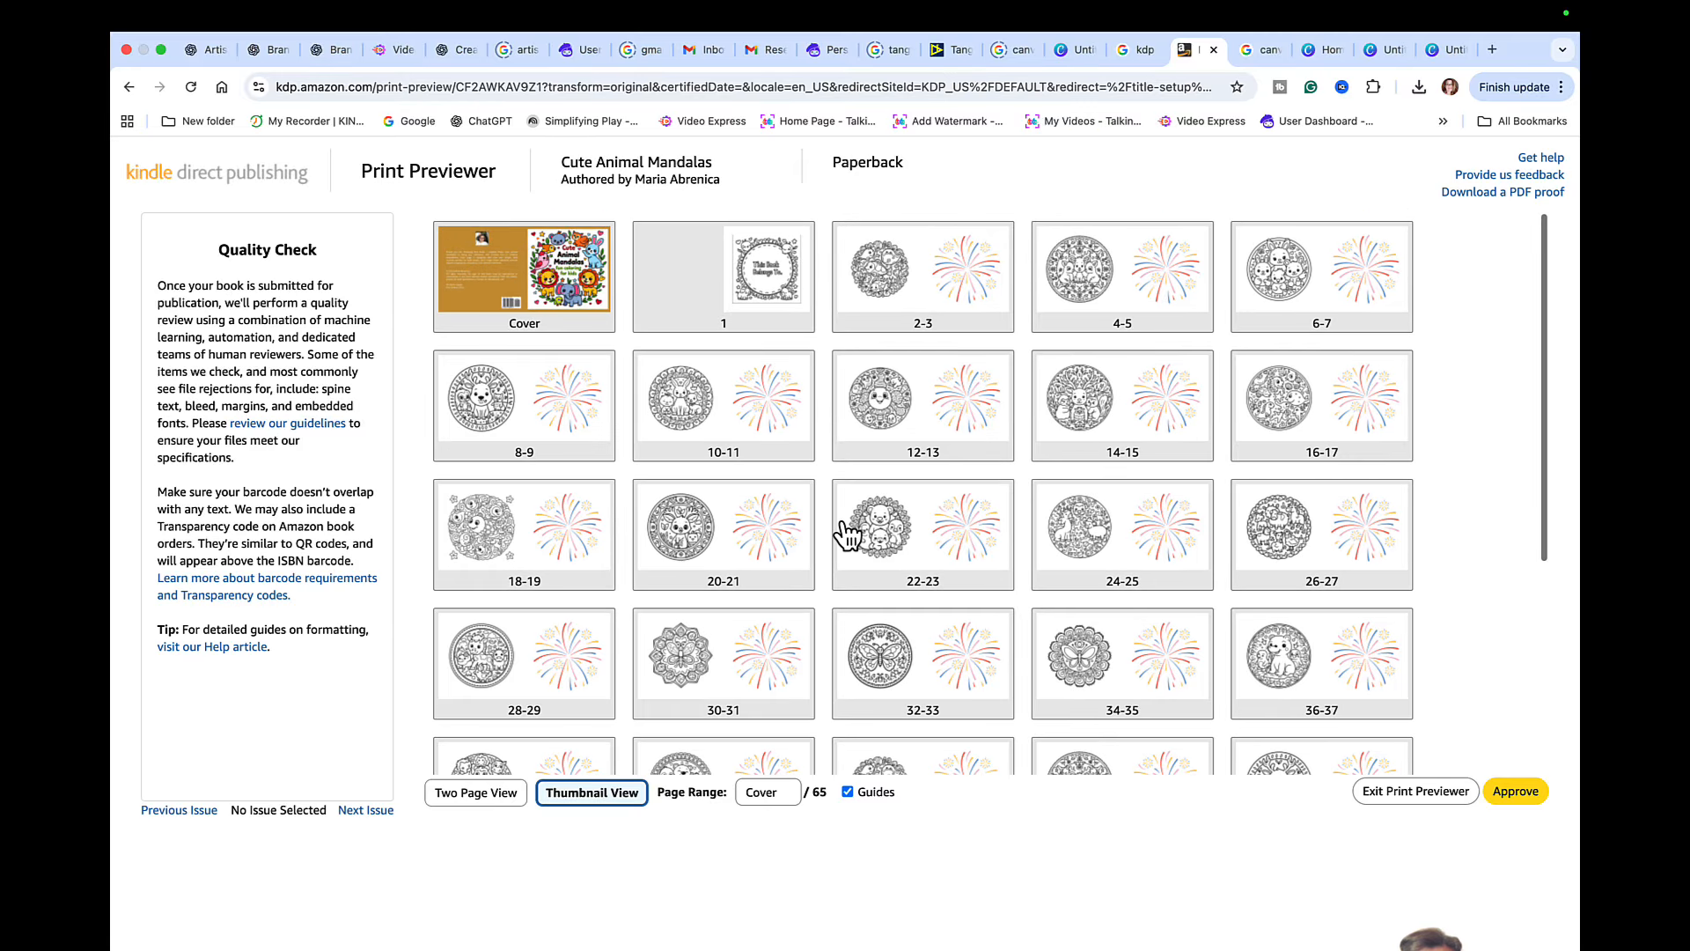
pyautogui.scroll(-5, 845, 532)
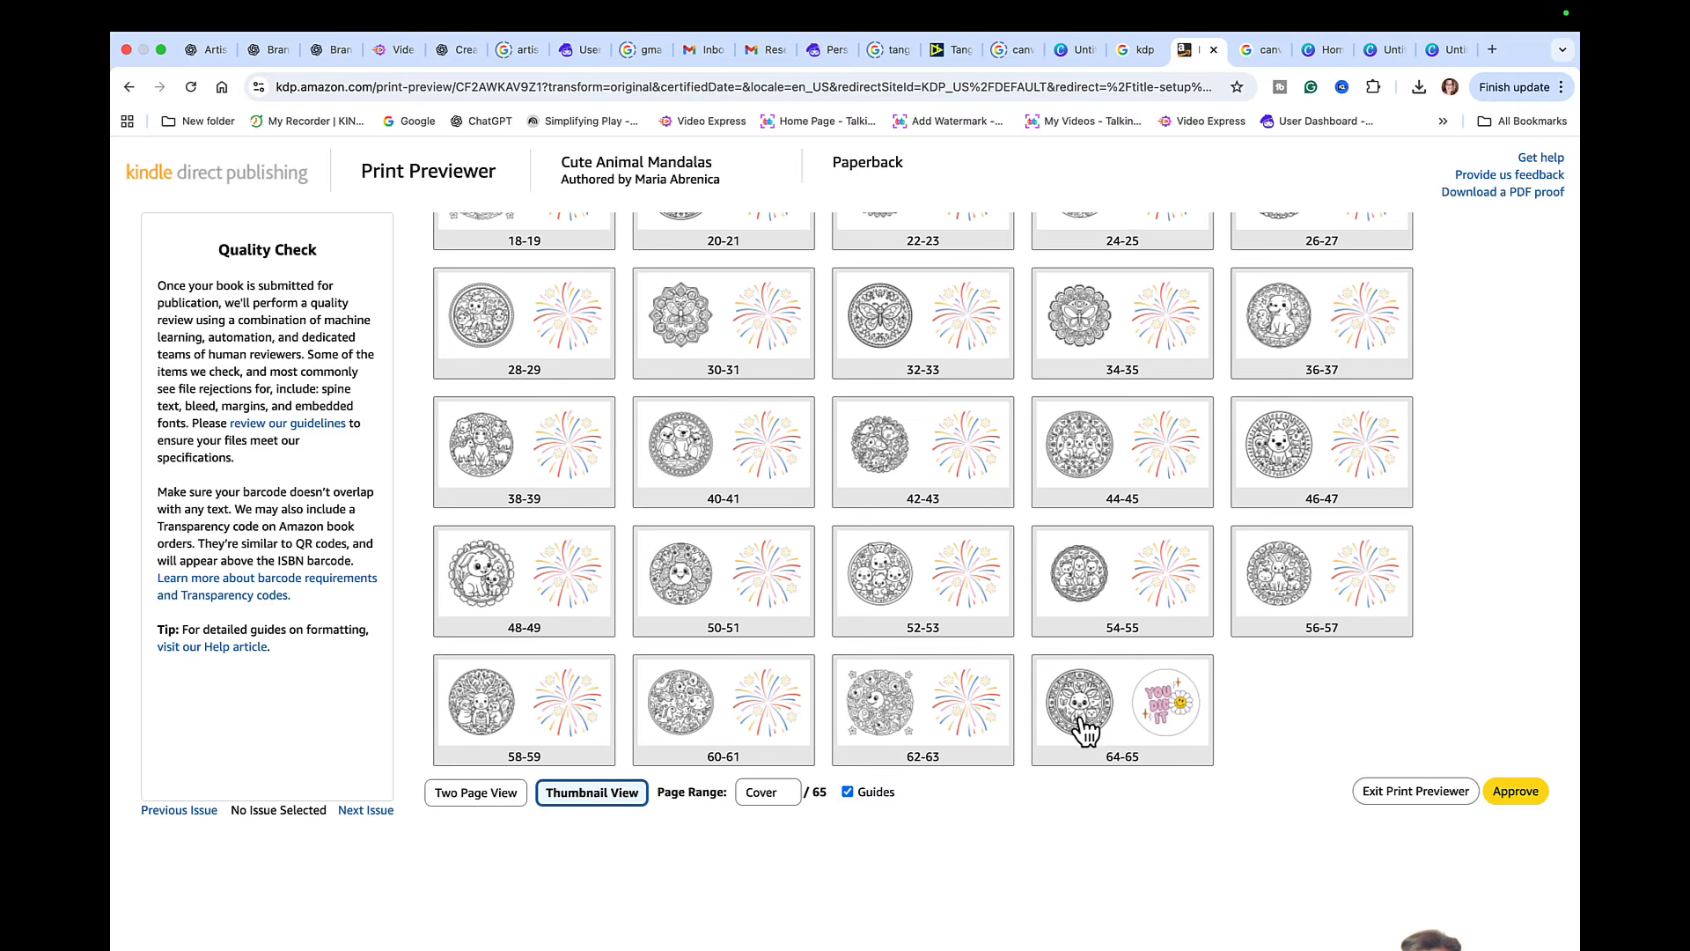
pyautogui.click(475, 794)
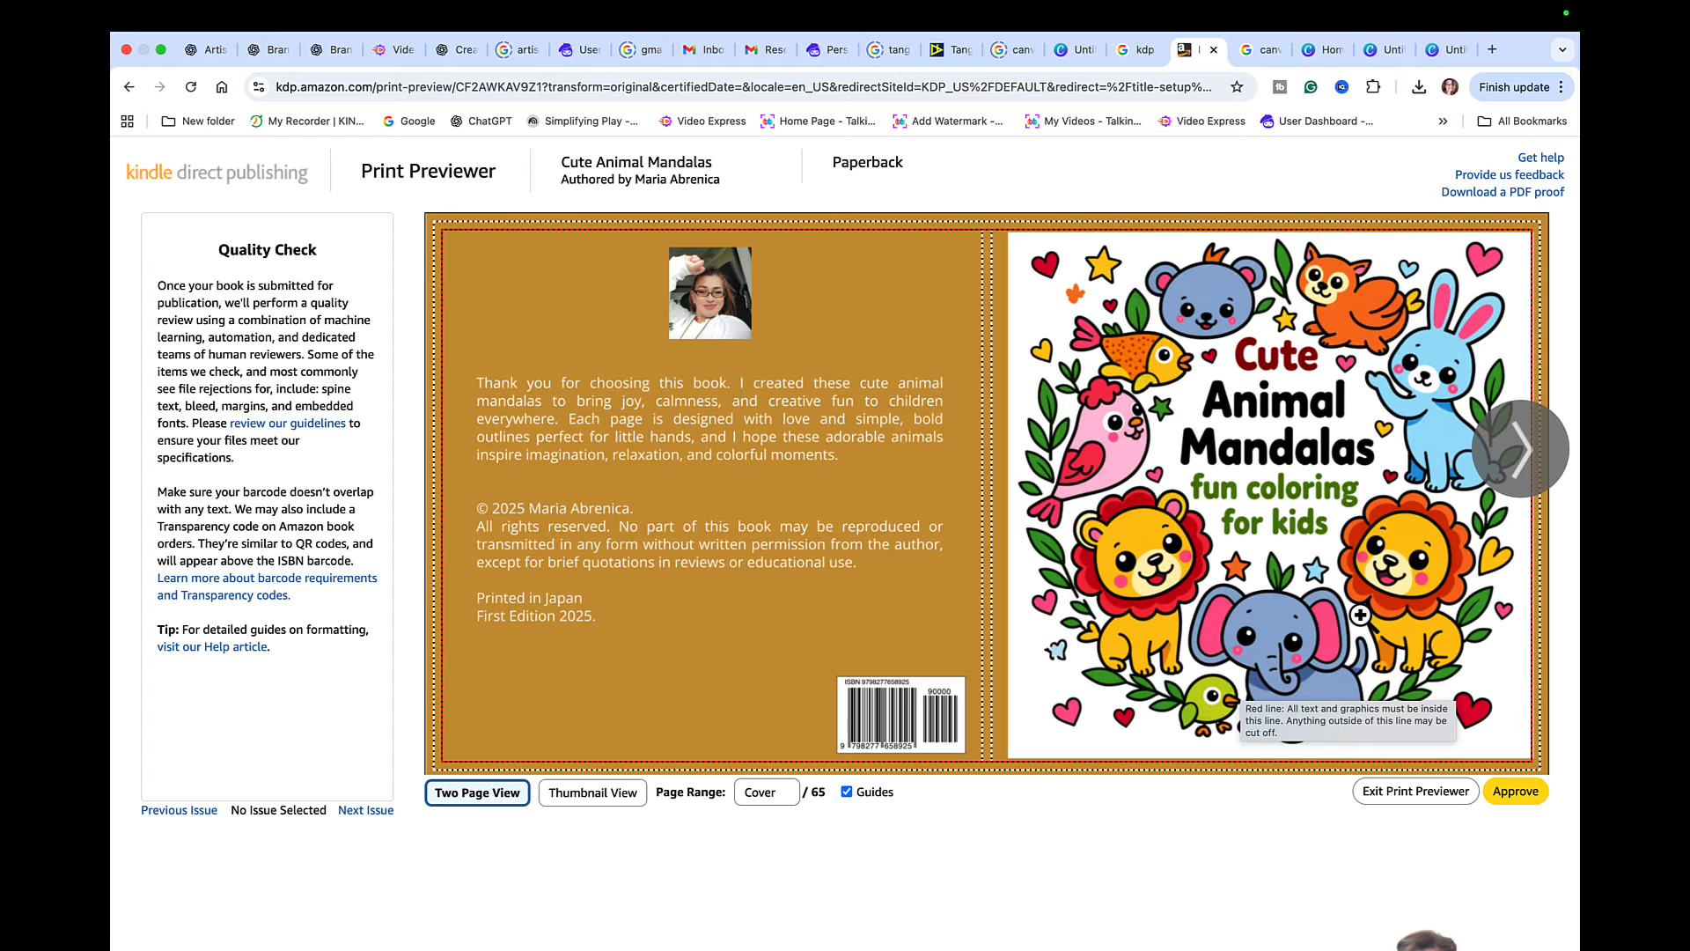
pyautogui.click(1515, 791)
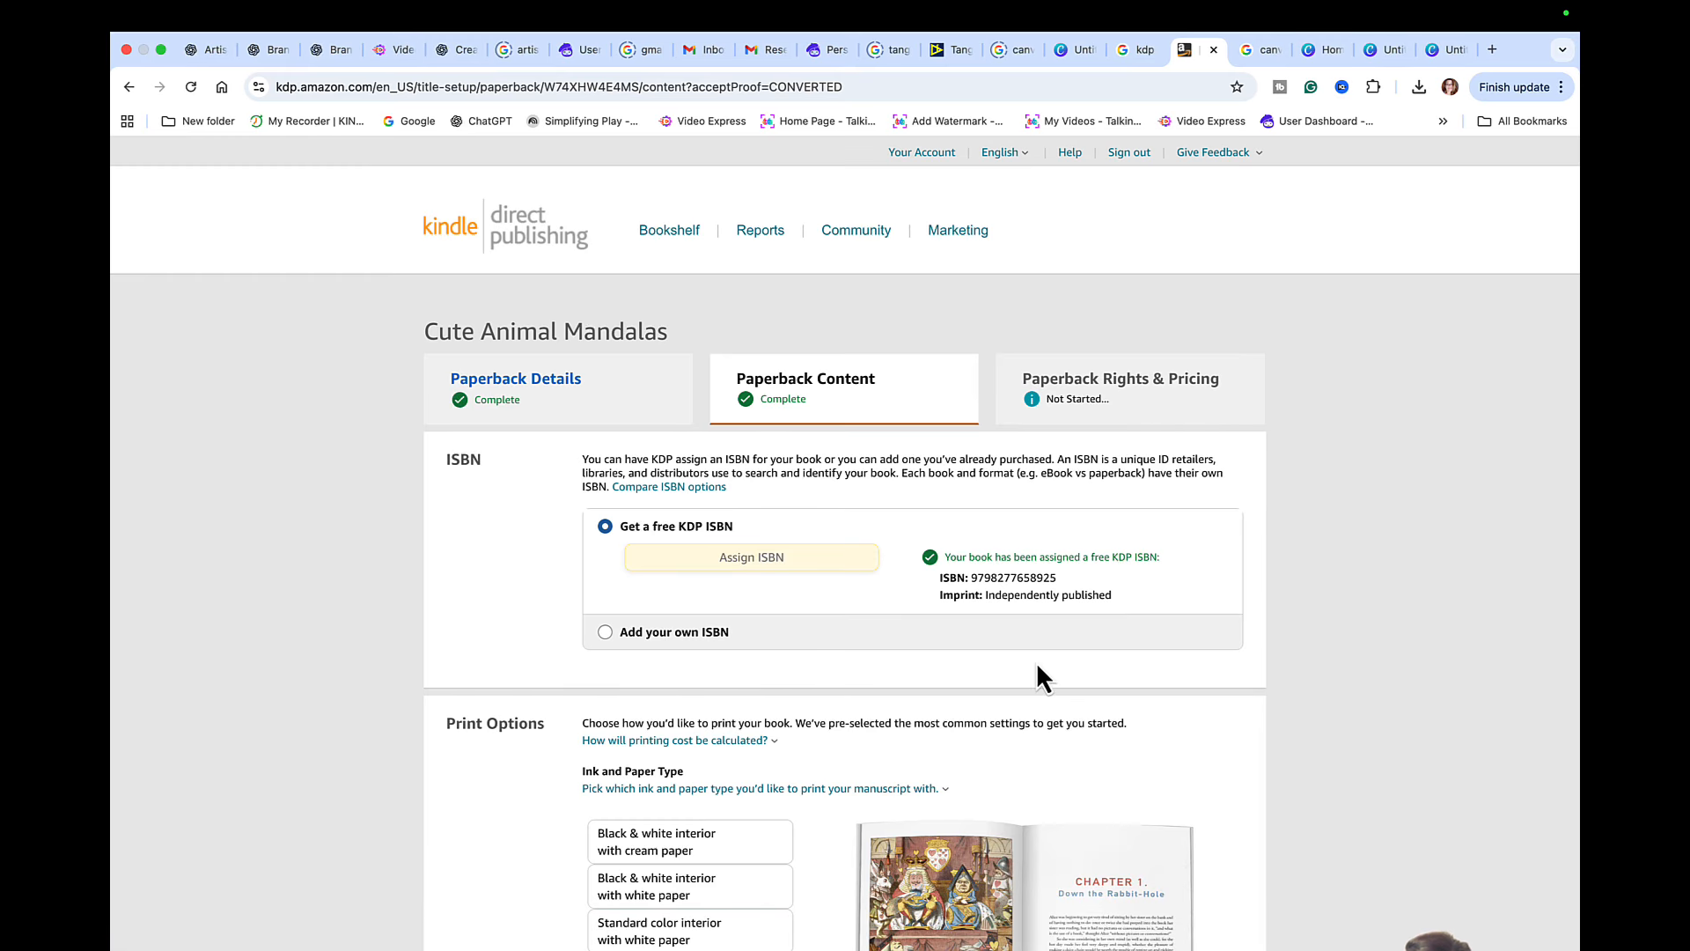
# - Save the paperback content and continue to the rights and pricing page
pyautogui.scroll(-20, 1036, 675)
pyautogui.scroll(-4, 1036, 662)
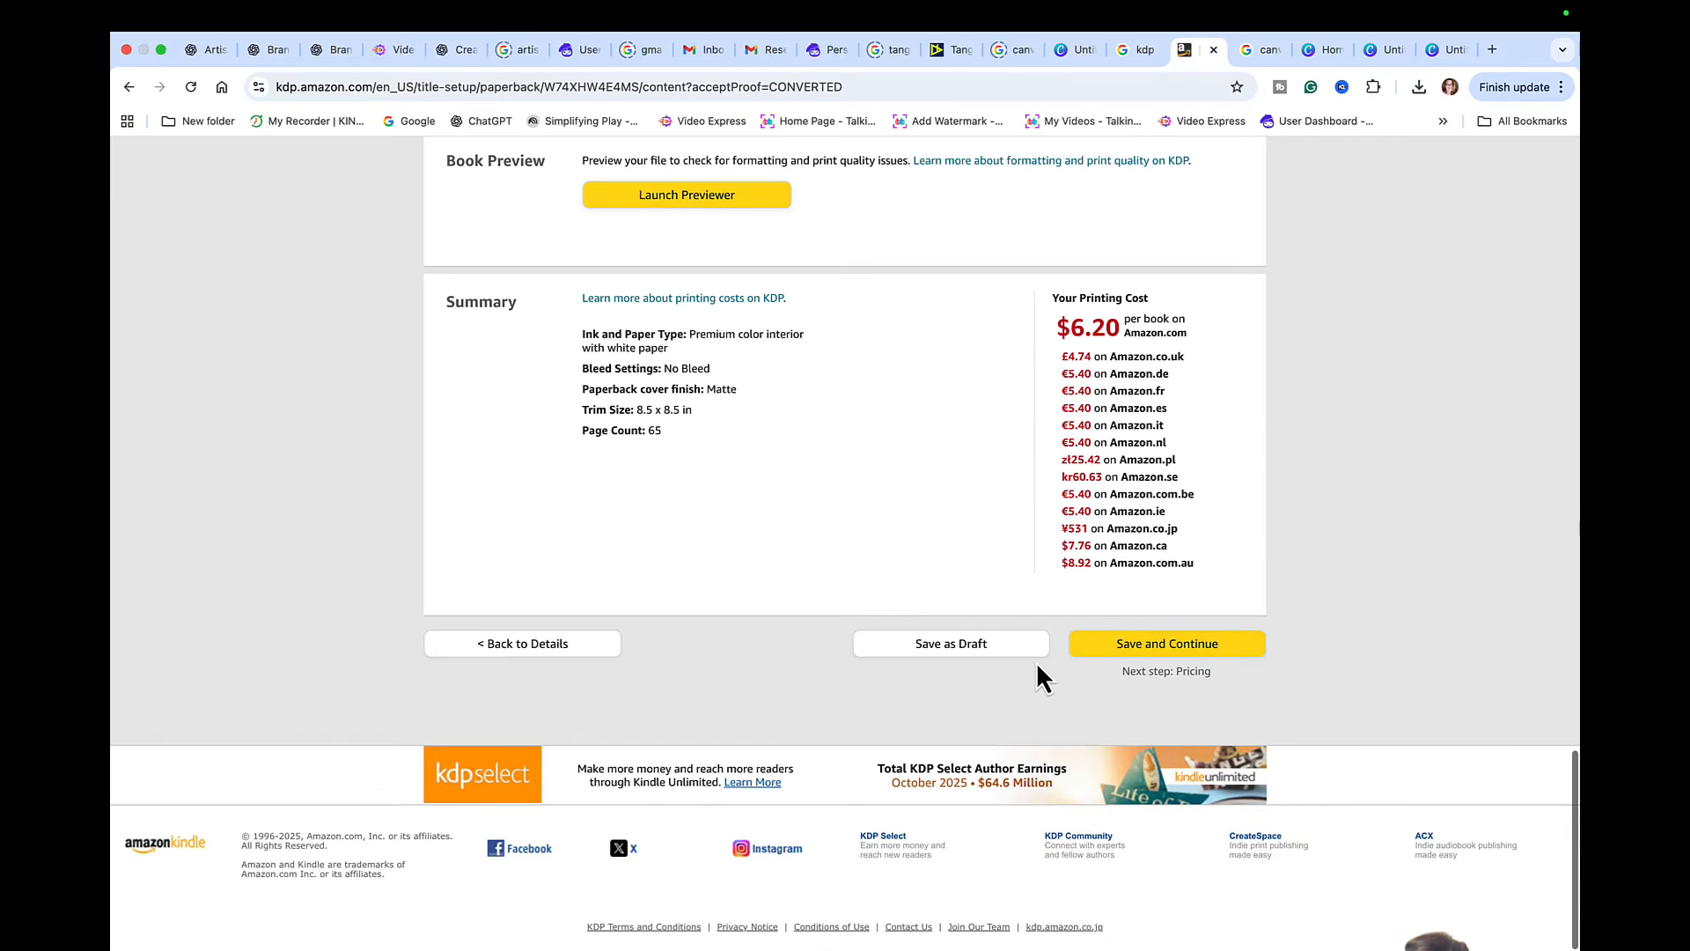
pyautogui.click(1177, 650)
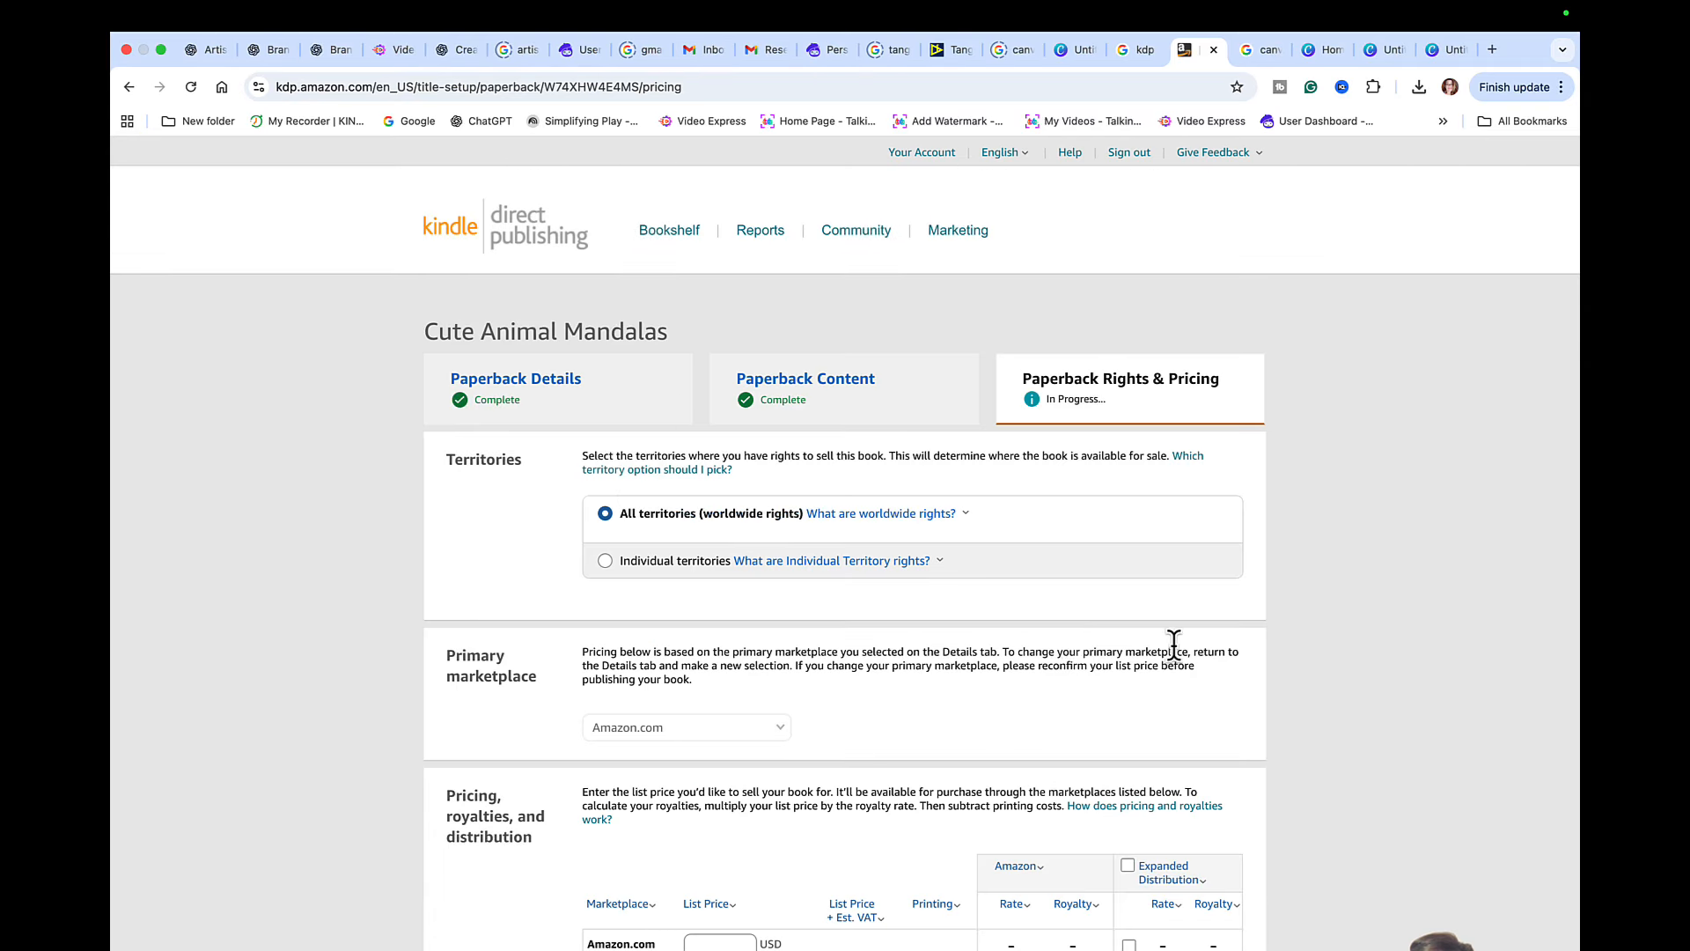
# - Set the Amazon.com list price to 12.99 USD and apply it to the other marketplaces
pyautogui.scroll(-3, 879, 660)
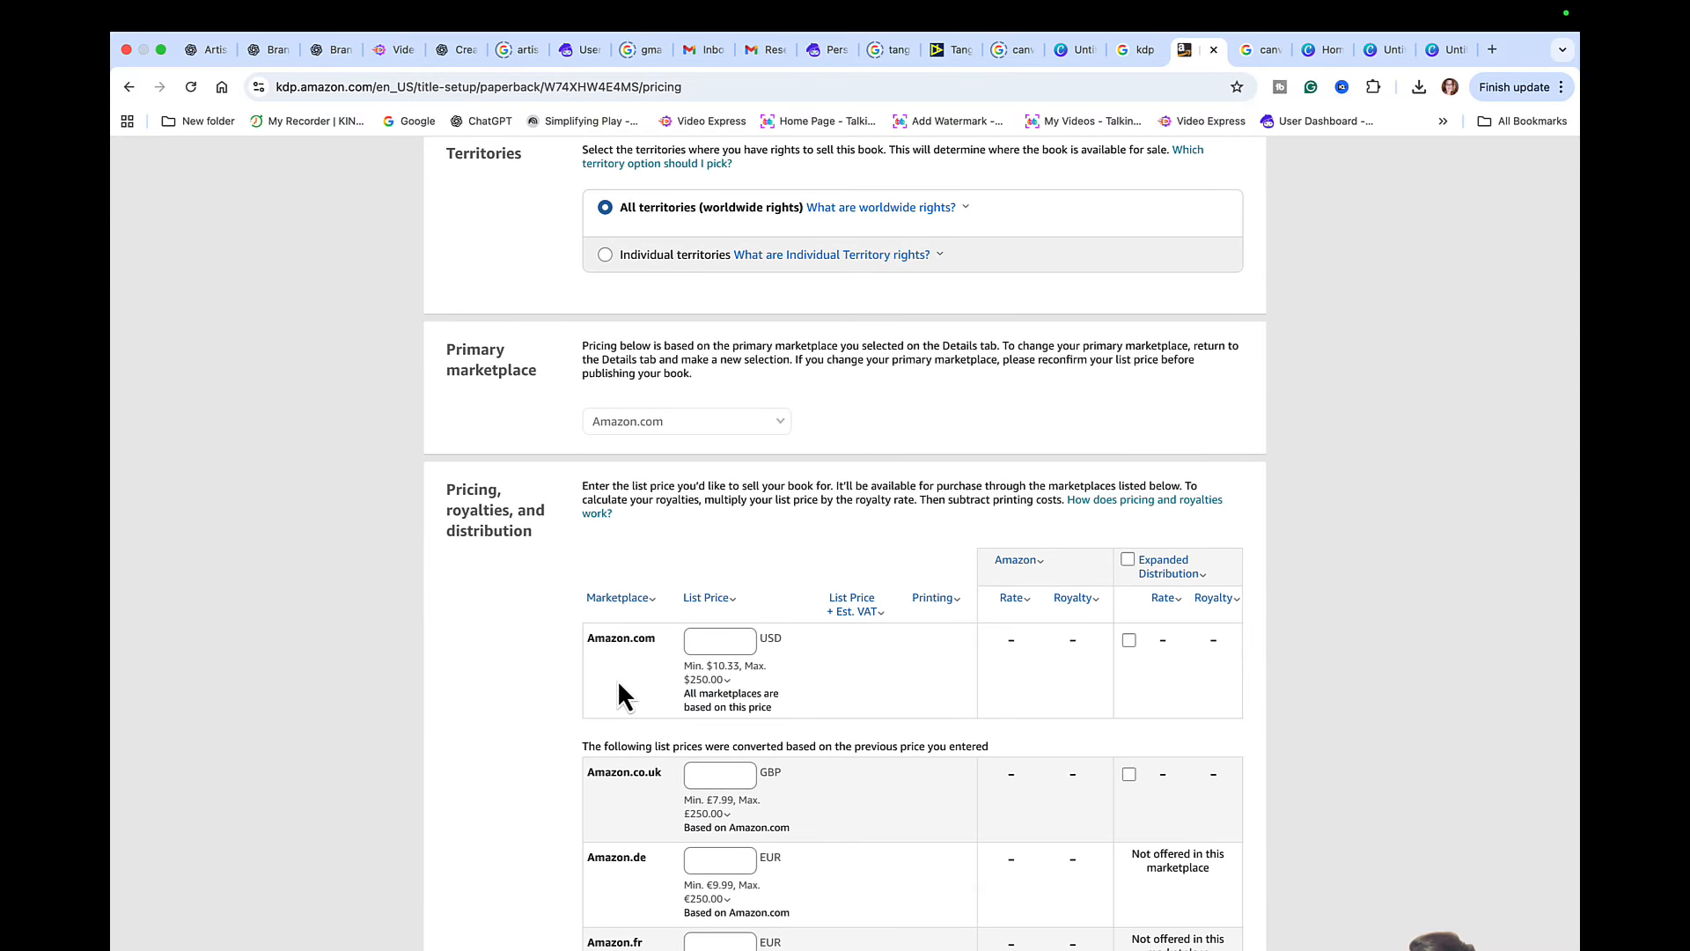
pyautogui.click(703, 673)
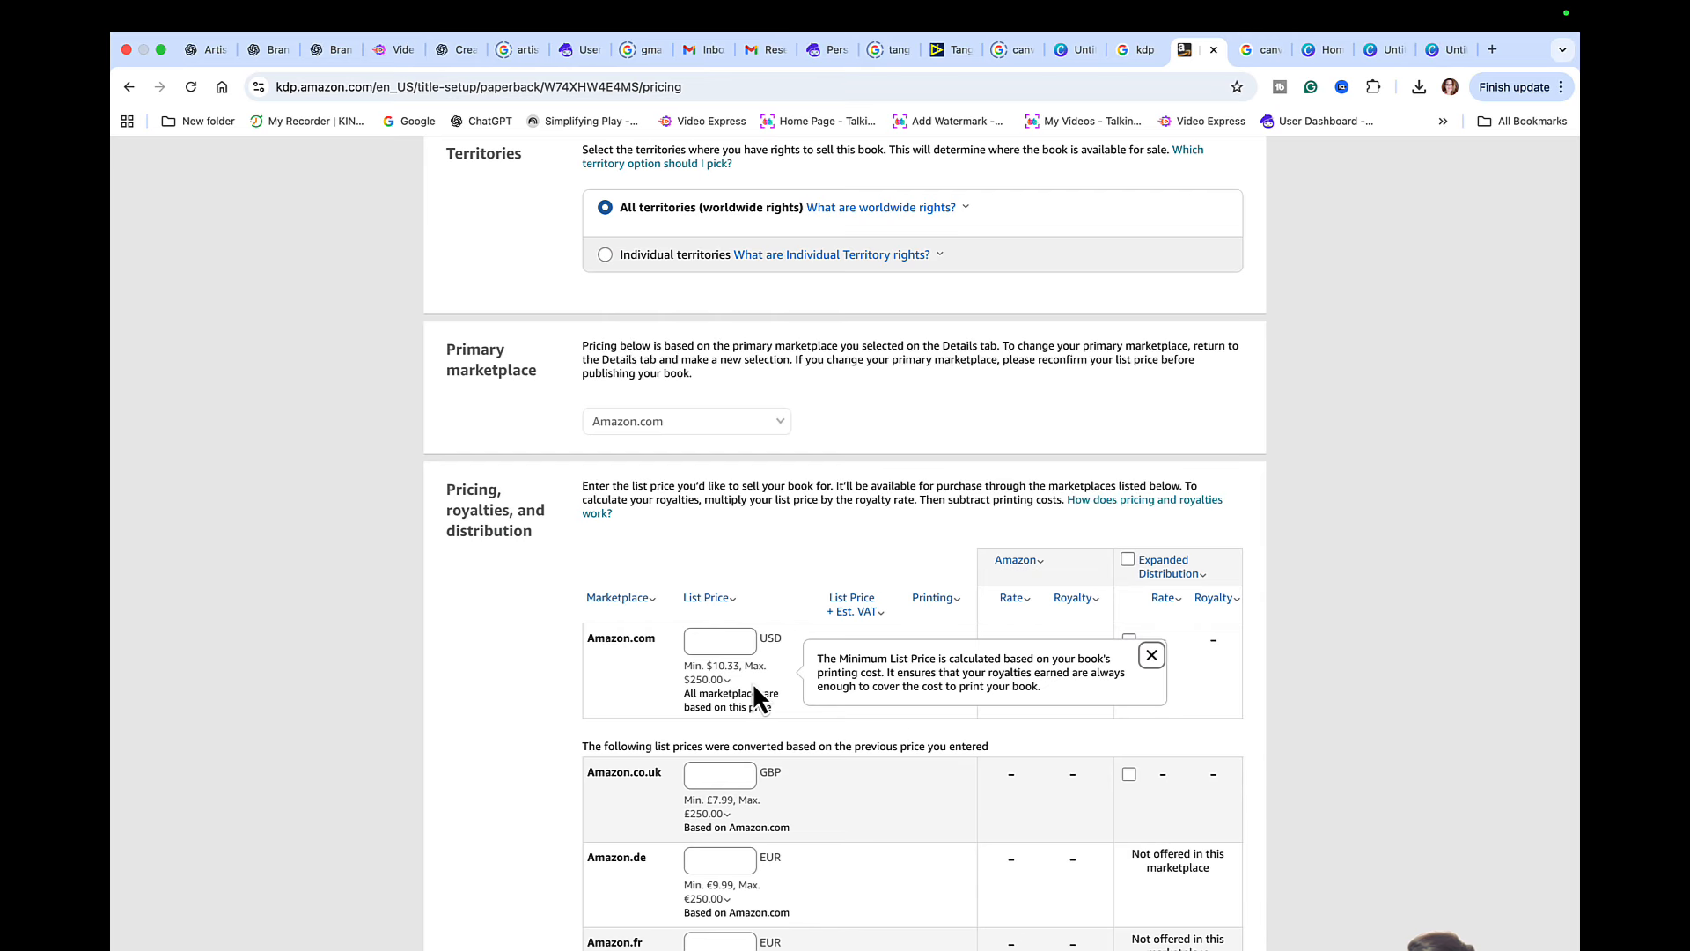
pyautogui.click(705, 639)
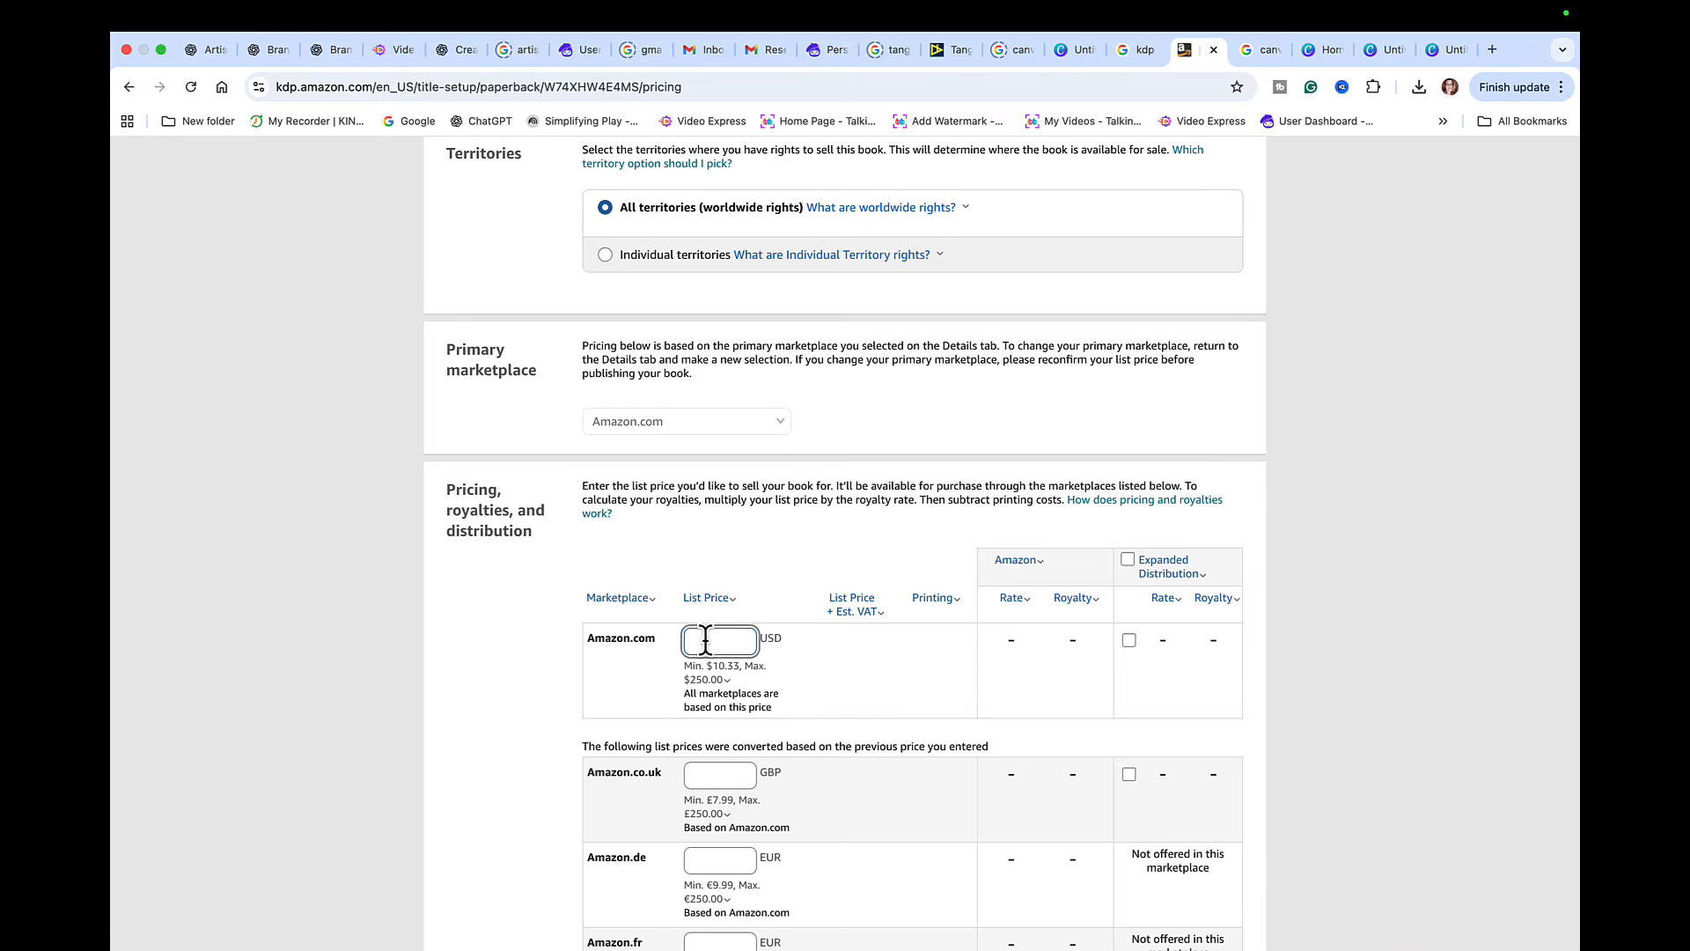
pyautogui.write('12.99')
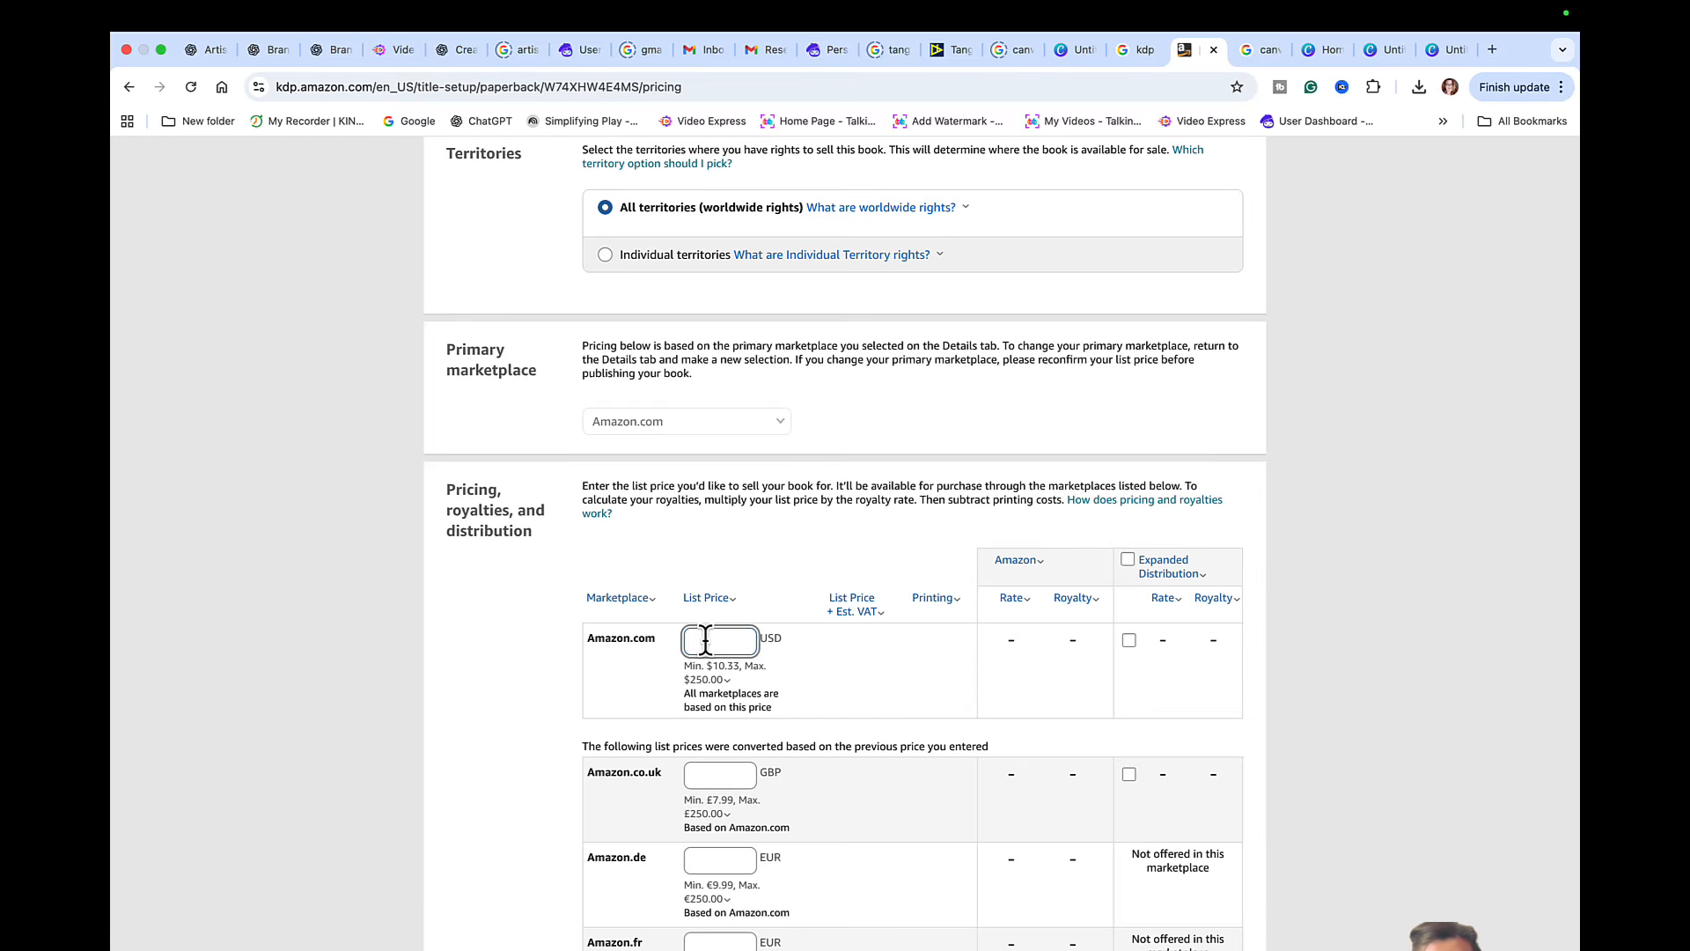
pyautogui.click(1049, 766)
# - Publish the paperback book and check its entry in the Bookshelf
pyautogui.scroll(-3, 1049, 766)
pyautogui.scroll(-15, 1051, 771)
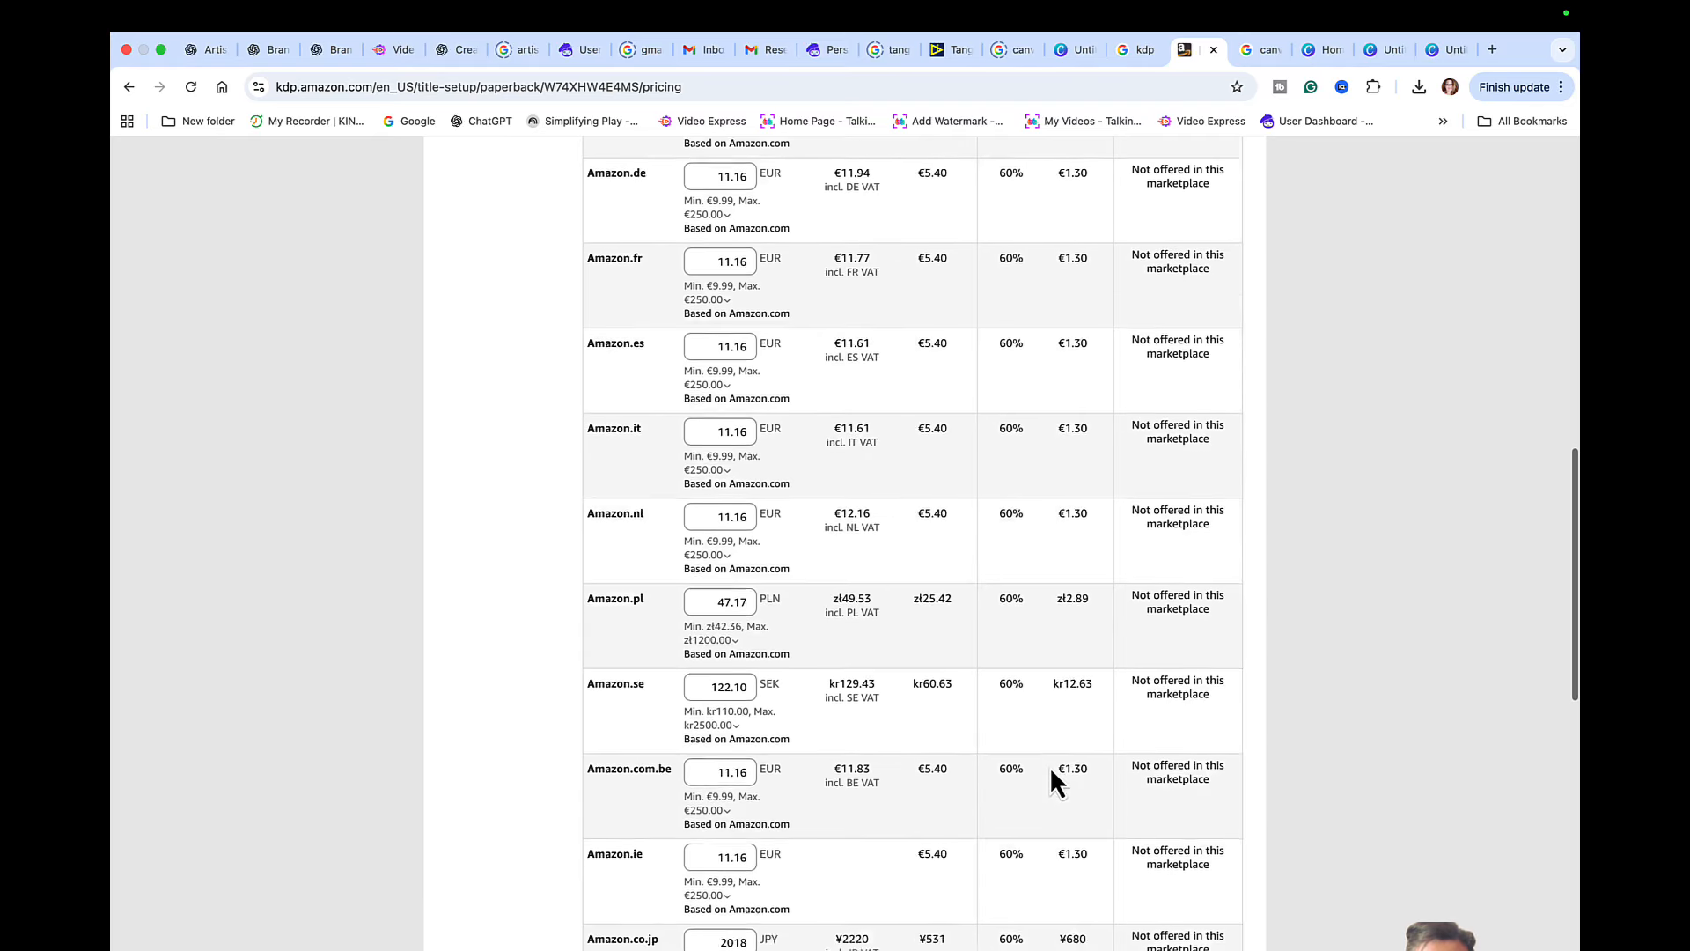
pyautogui.scroll(-1, 1049, 765)
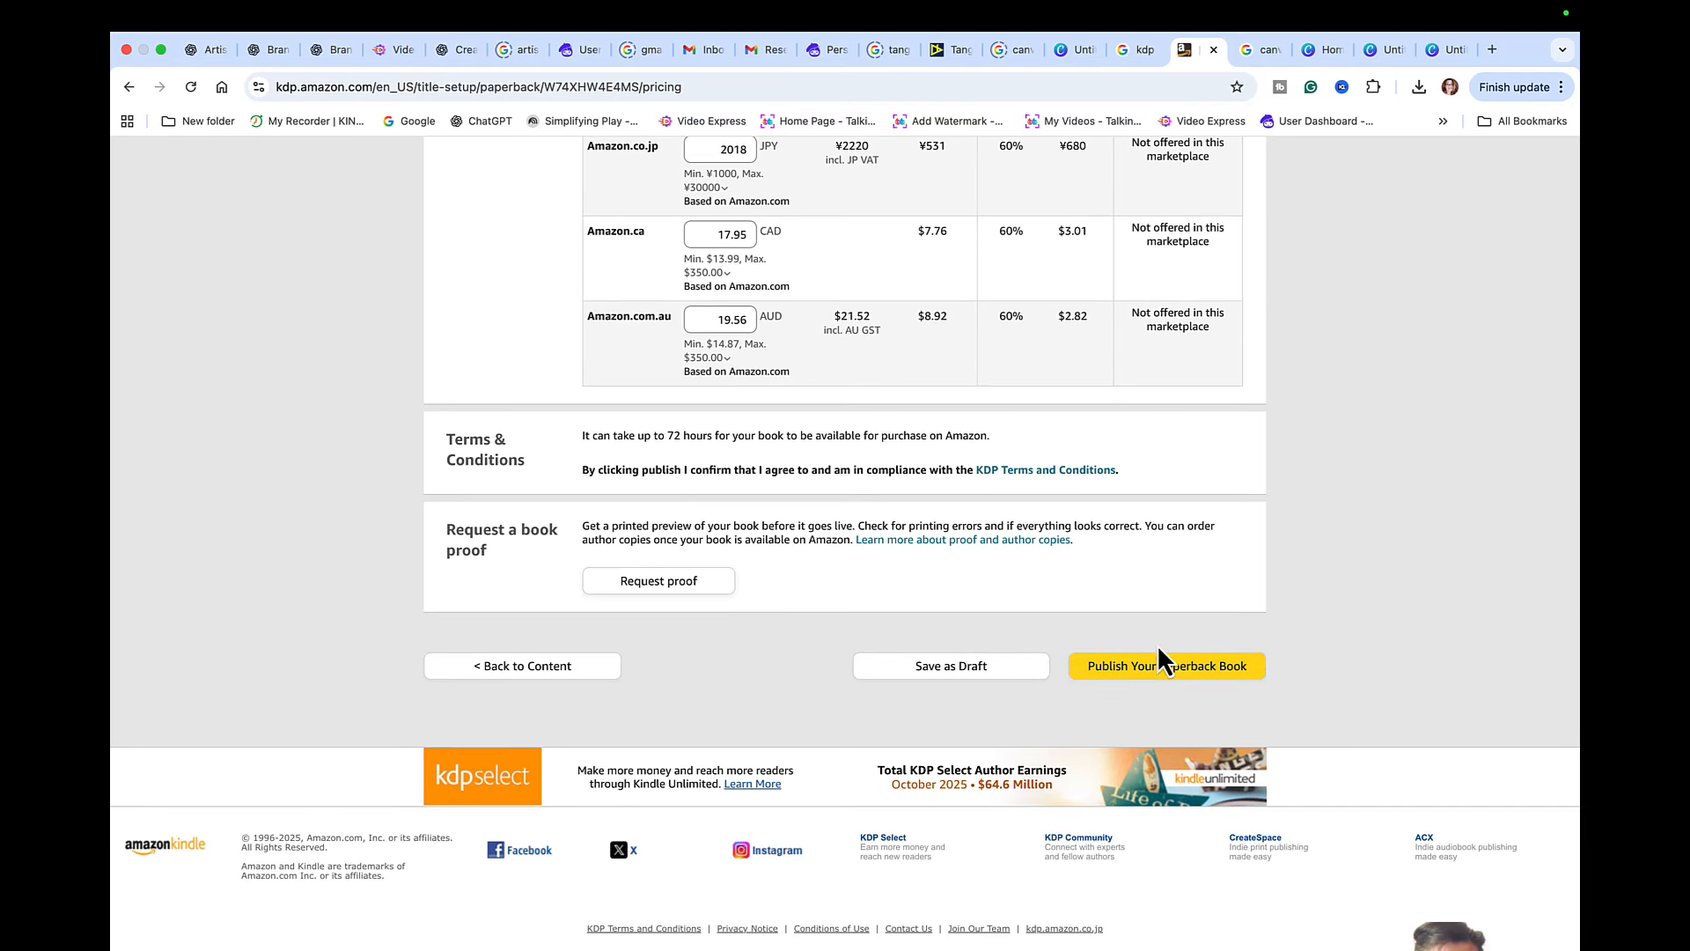
pyautogui.click(1179, 668)
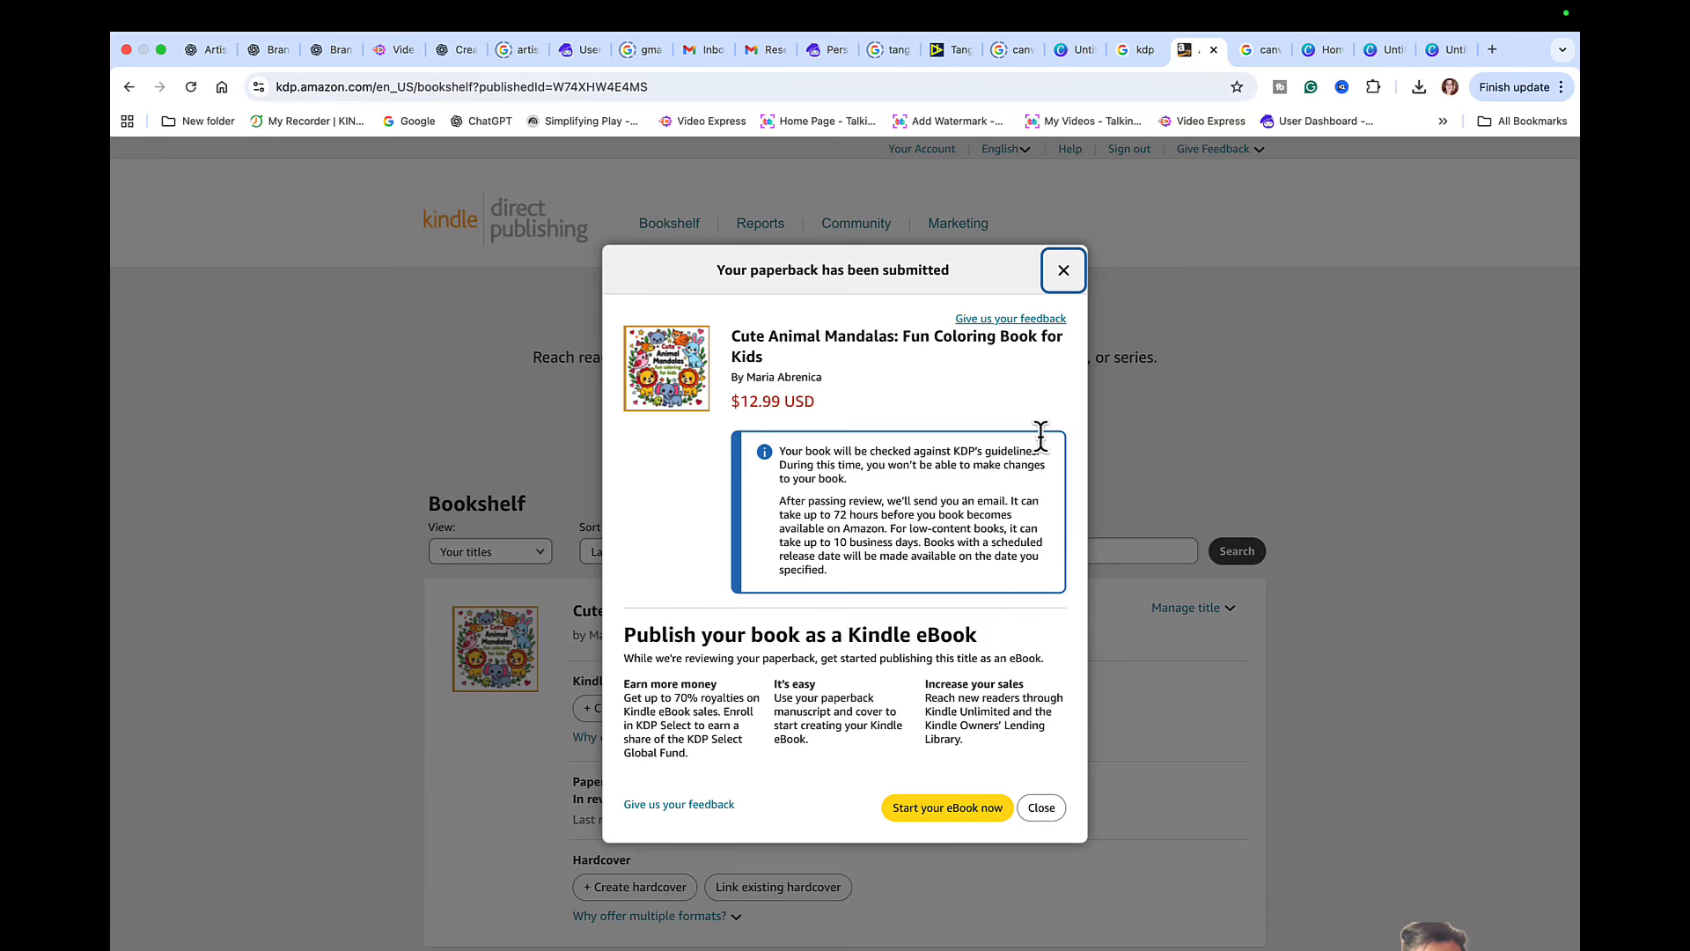
pyautogui.click(1044, 808)
pyautogui.scroll(-4, 1016, 816)
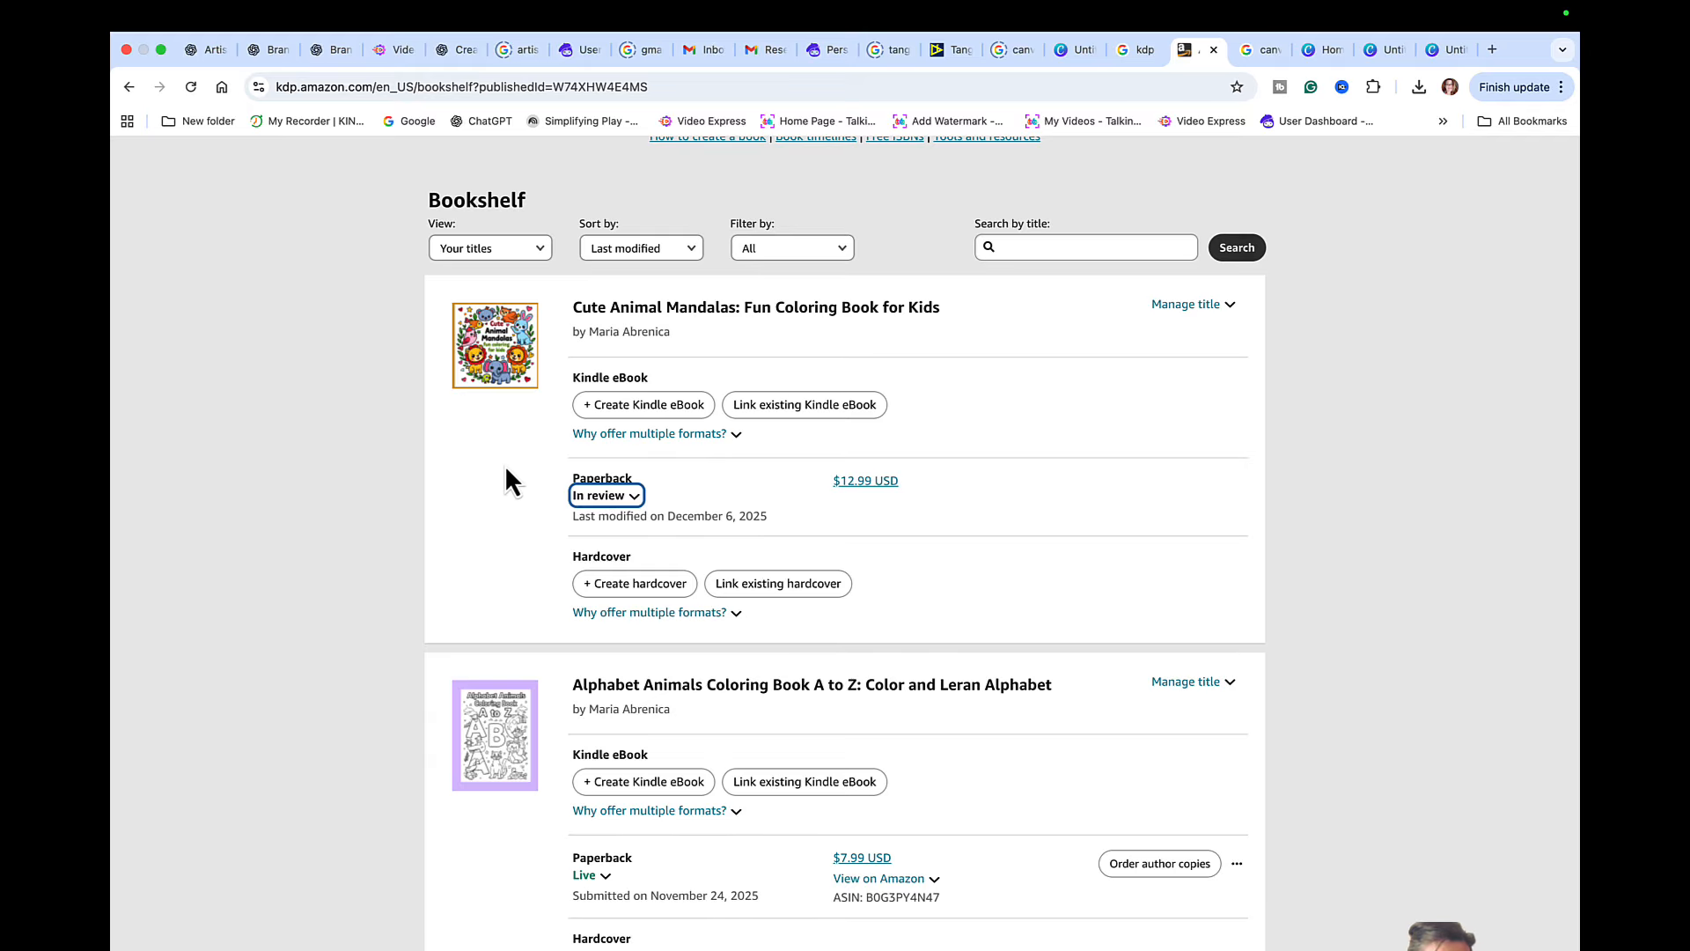
pyautogui.scroll(-1, 774, 731)
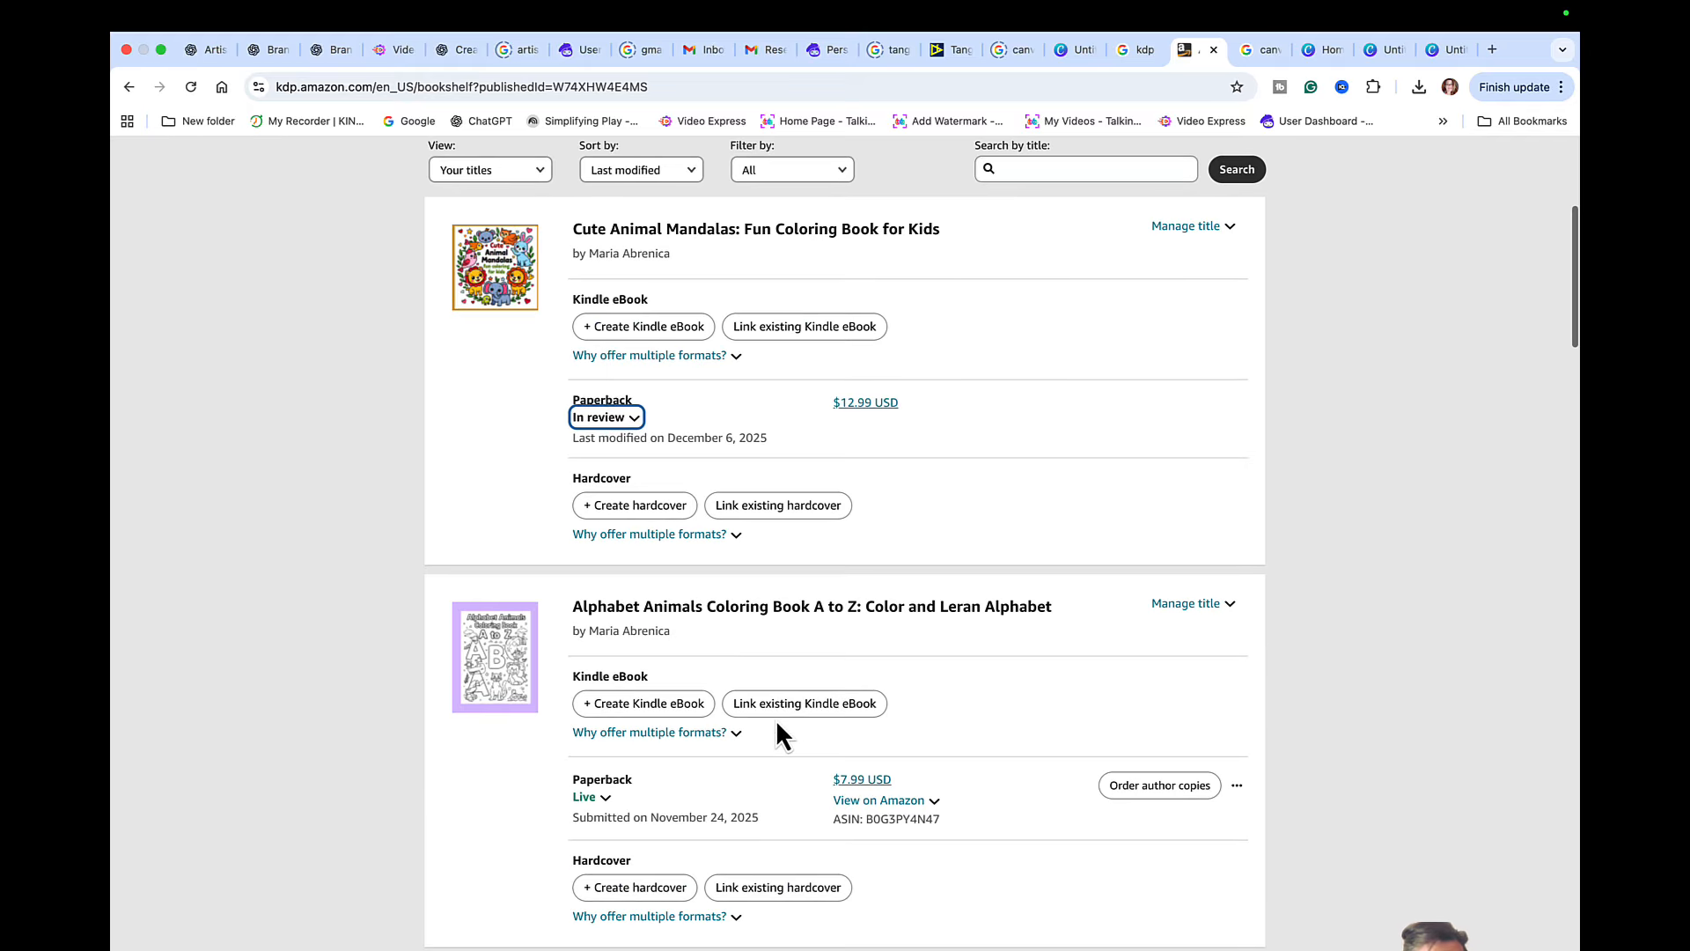
pyautogui.scroll(5, 1039, 667)
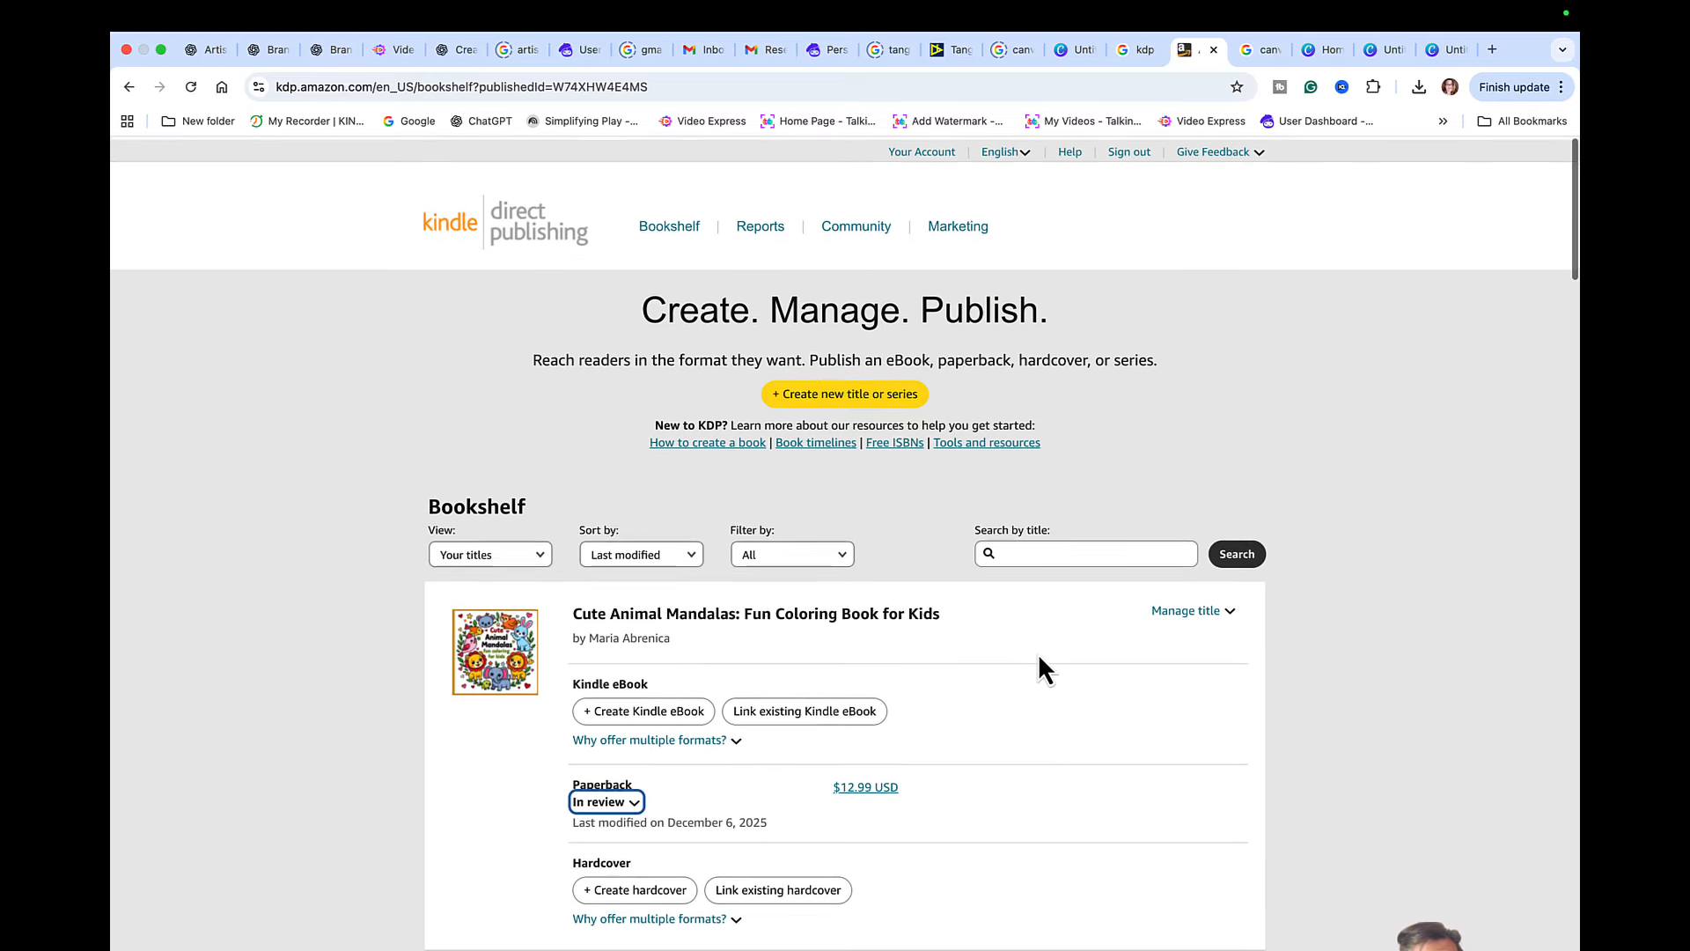